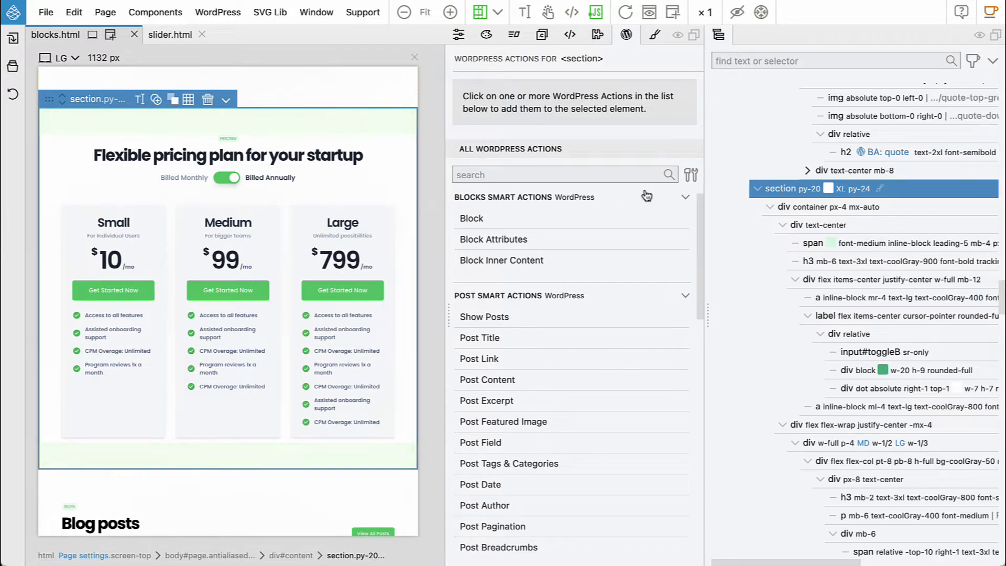
- Add the Block action to the pricing section with unique id "pricing" and title "Pricing"
{"action": "left_click", "coordinate": [486, 218]}
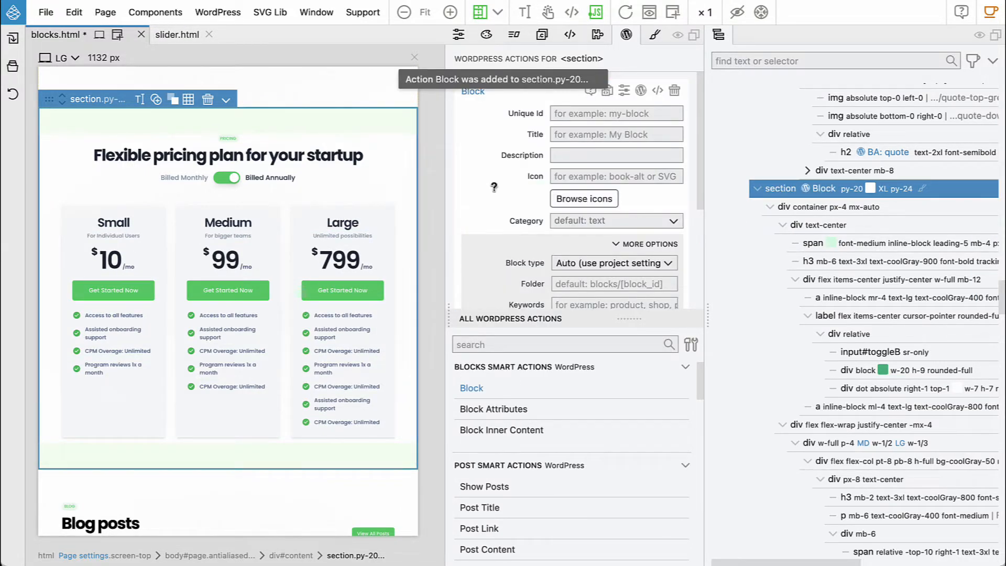
{"action": "type", "text": "pricing"}
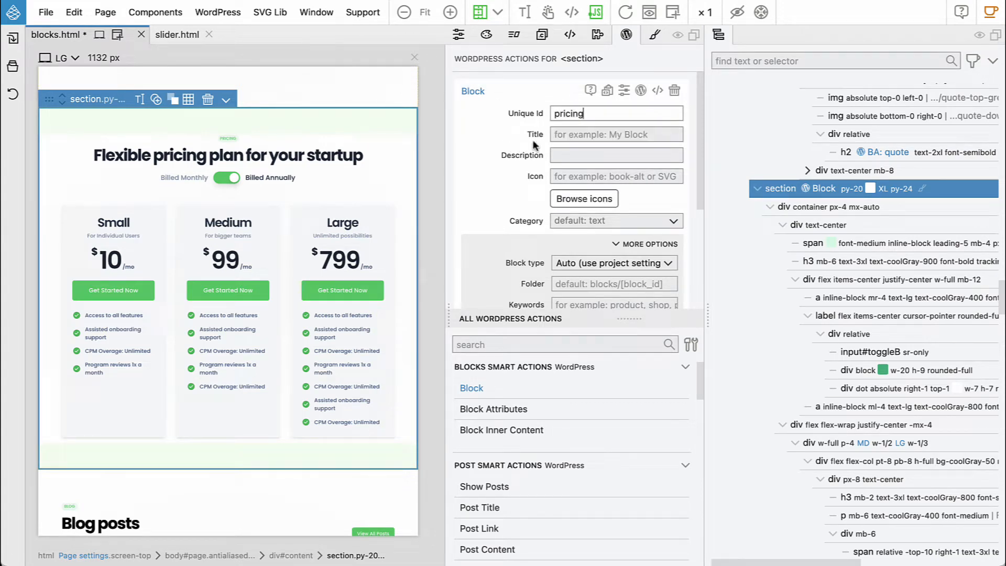
{"action": "left_click", "coordinate": [573, 137]}
{"action": "left_click", "coordinate": [573, 137]}
{"action": "type", "text": "Pricing"}
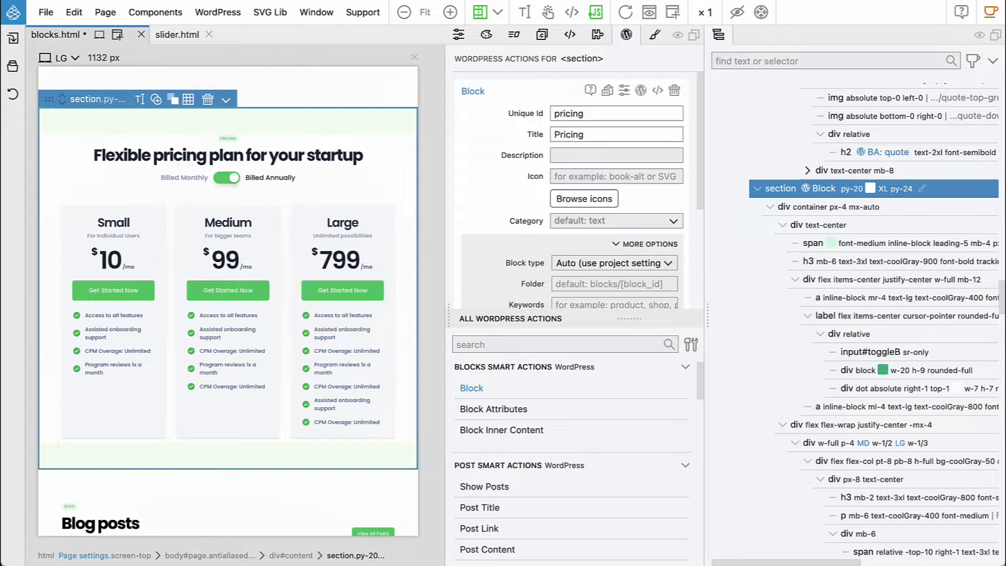
- Set the pricing block's category to Custom with custom category id "flex" and collapse its extra options
{"action": "left_click", "coordinate": [582, 220]}
{"action": "left_click", "coordinate": [585, 358]}
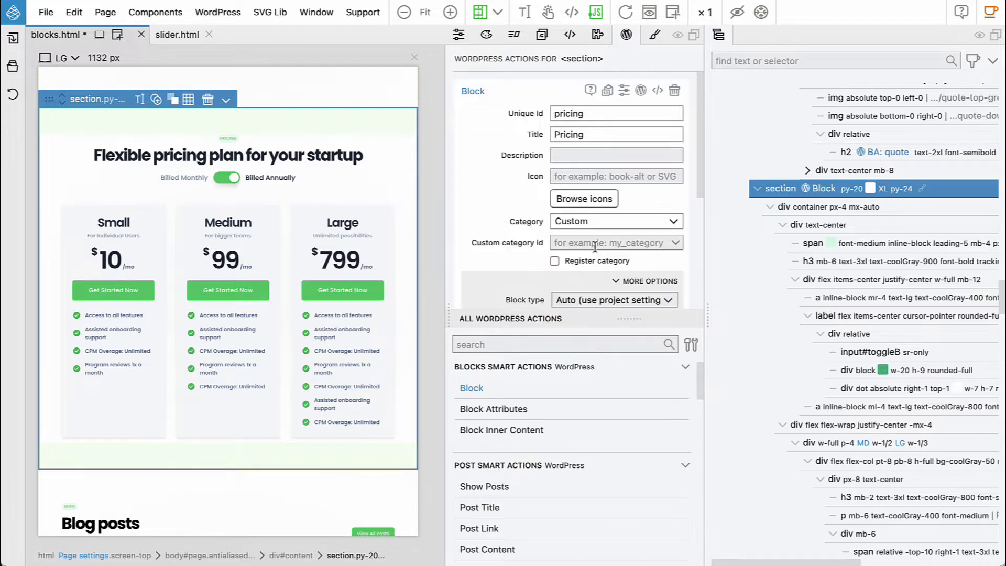
{"action": "left_click", "coordinate": [595, 244]}
{"action": "left_click", "coordinate": [596, 278]}
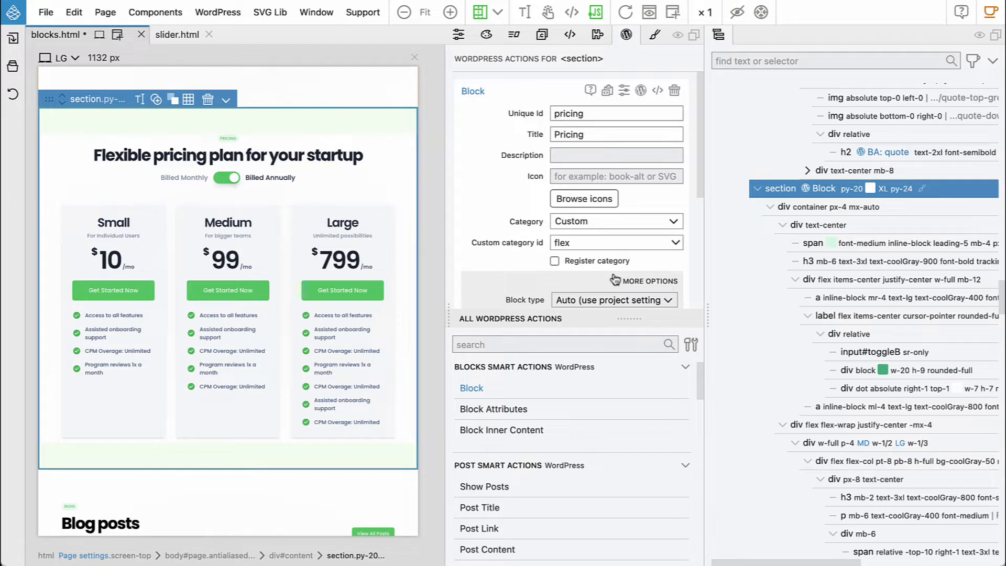
{"action": "left_click", "coordinate": [637, 278]}
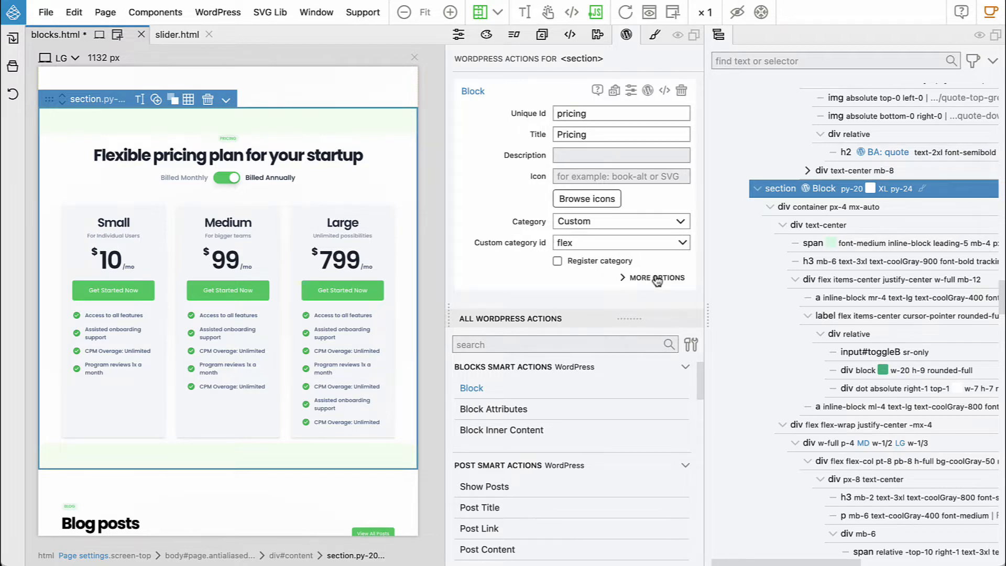
- Add a block attribute to the small label span above the pricing heading, with id "label" and title "Label"
{"action": "left_click", "coordinate": [229, 139]}
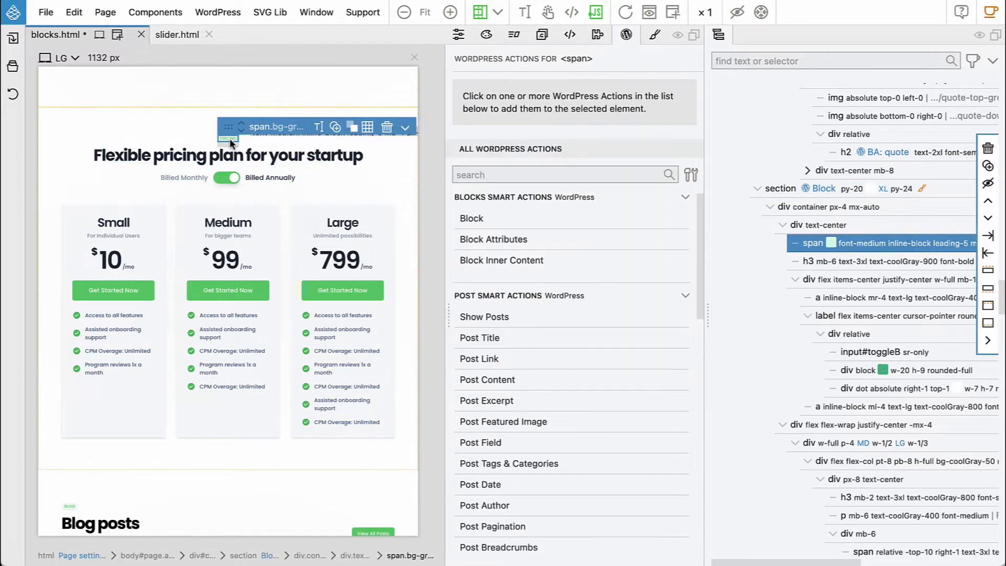
{"action": "left_click", "coordinate": [495, 239]}
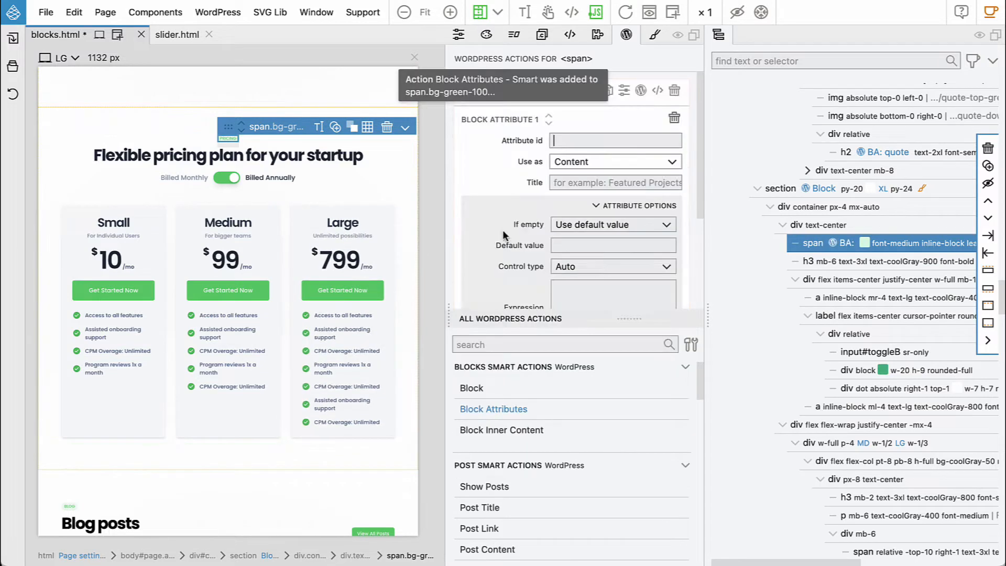
{"action": "type", "text": "label"}
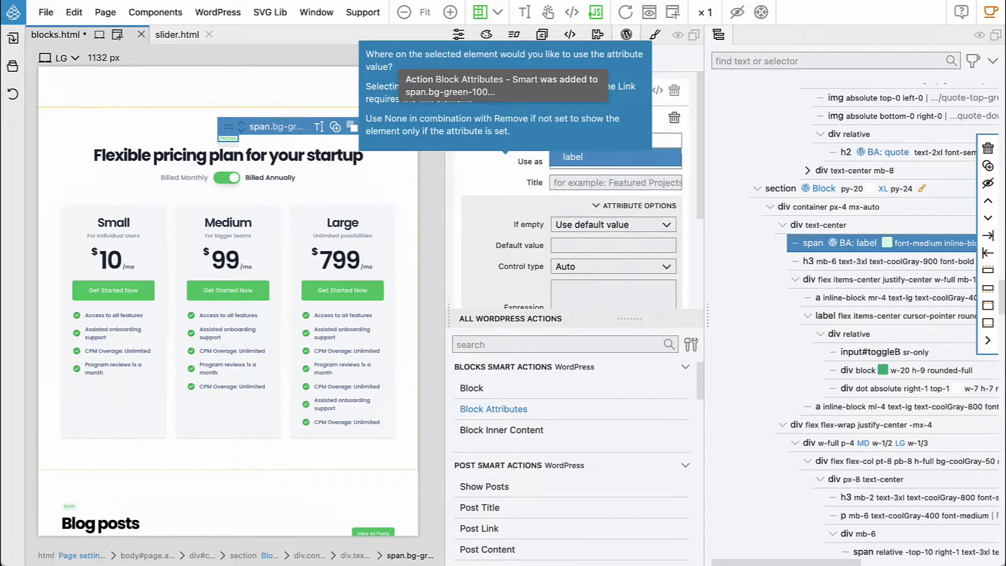
{"action": "left_click", "coordinate": [565, 181]}
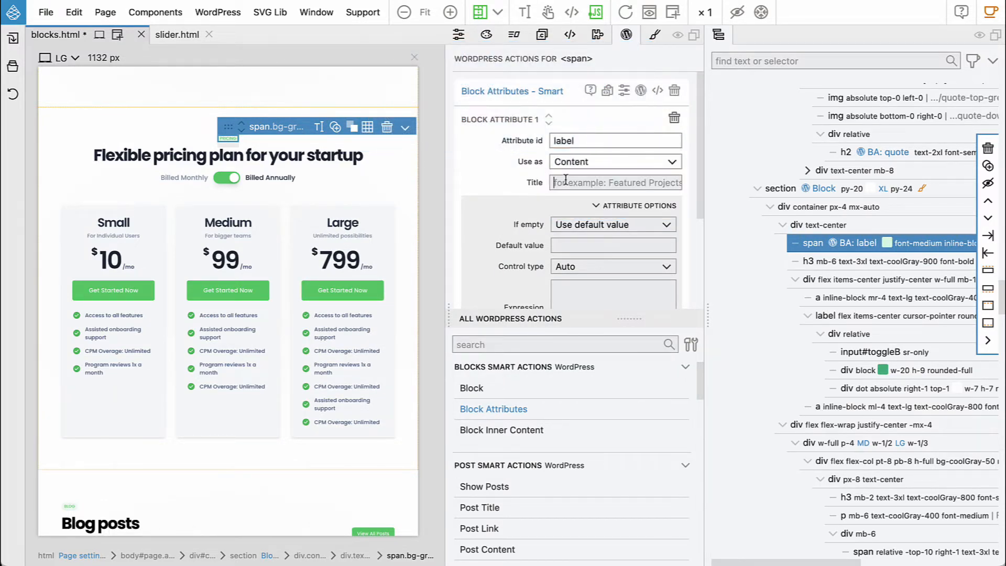
{"action": "type", "text": "Label"}
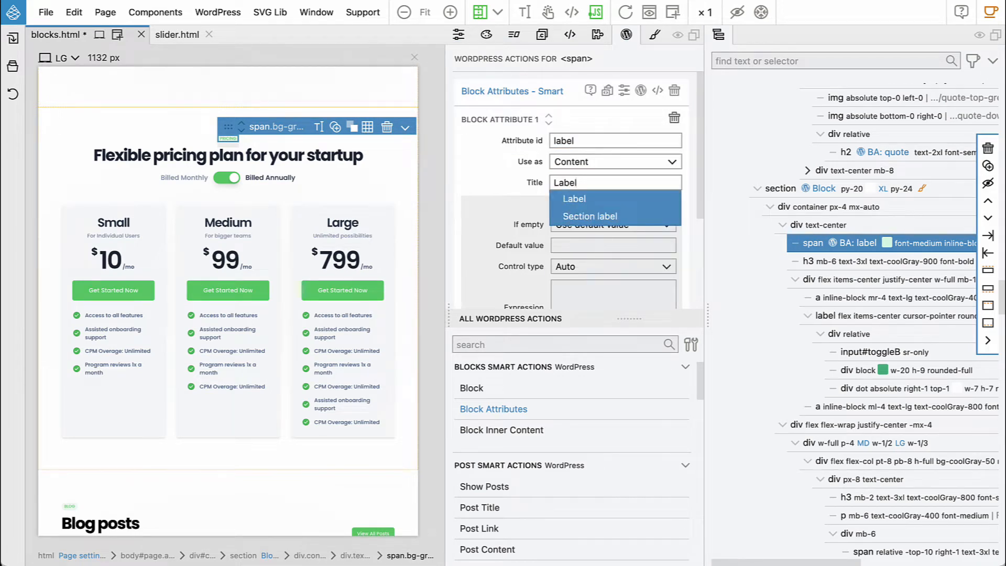
- Add a block attribute with id "title" and title "Title" to the "Flexible pricing plan for your startup" heading, and collapse its attribute options
{"action": "left_click", "coordinate": [280, 160]}
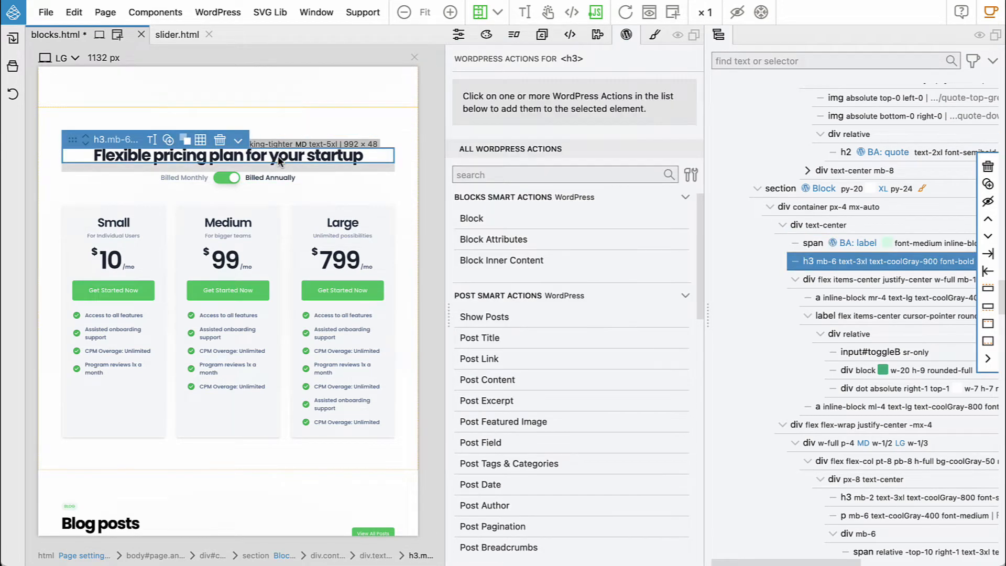
{"action": "left_click", "coordinate": [484, 239]}
{"action": "type", "text": "title"}
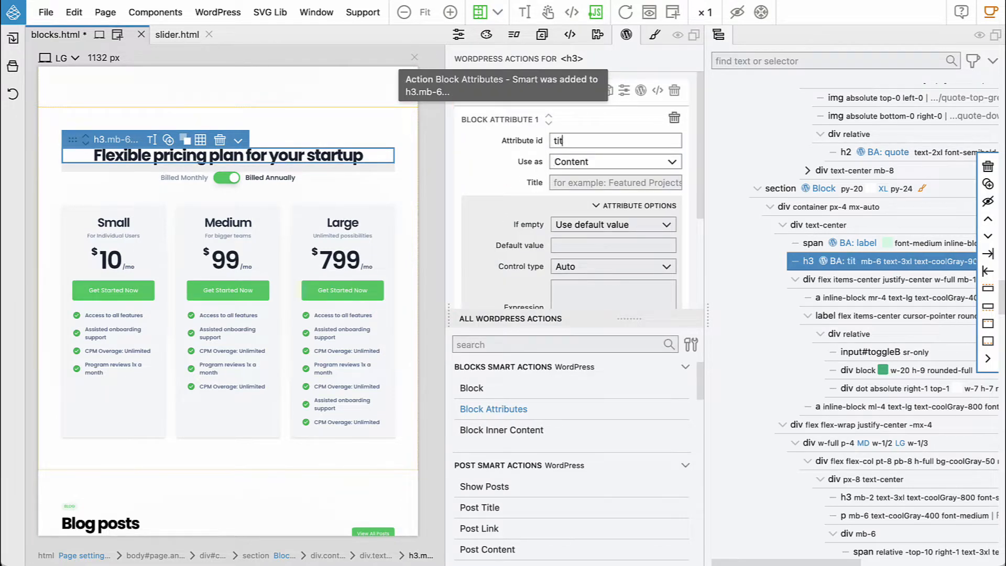
{"action": "left_click", "coordinate": [560, 184]}
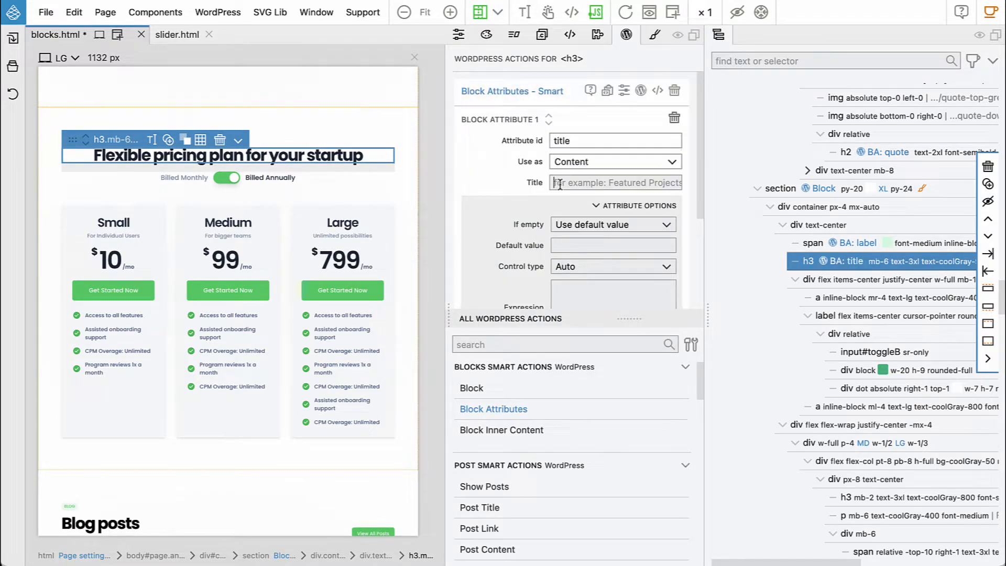
{"action": "type", "text": "Title"}
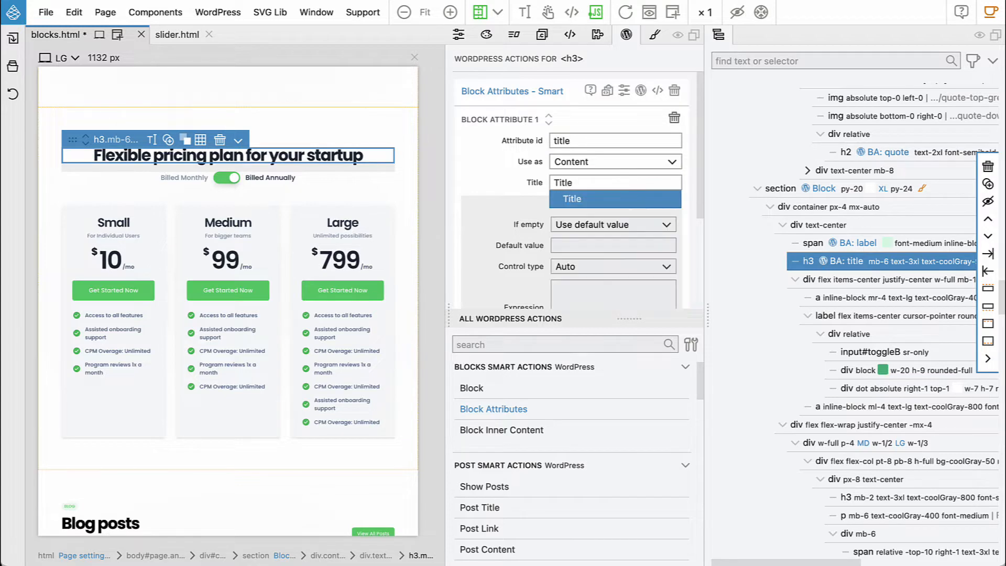
{"action": "left_click", "coordinate": [534, 205]}
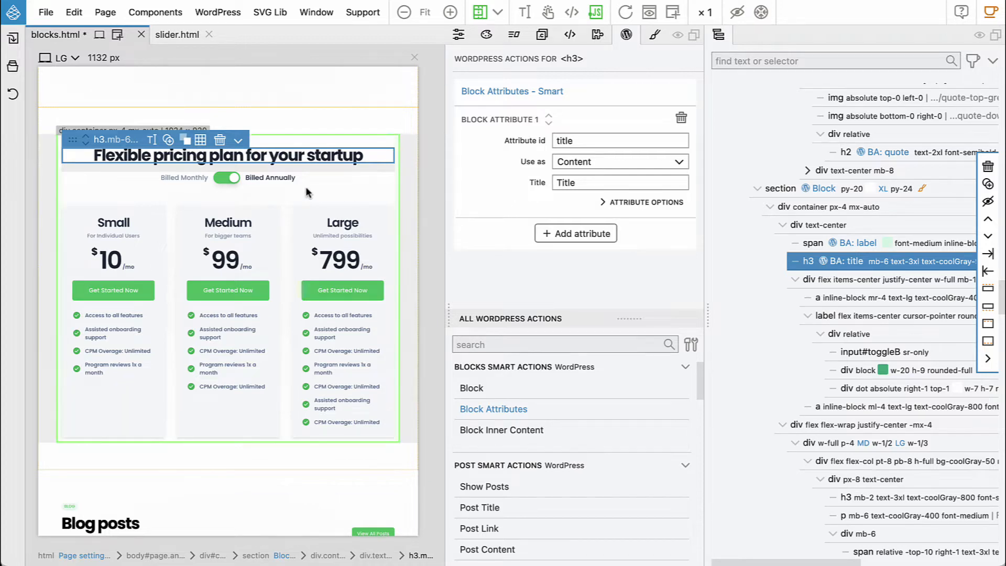
- Locate the Small plan card in the element tree and collapse the three plan column divs
{"action": "left_click", "coordinate": [160, 230]}
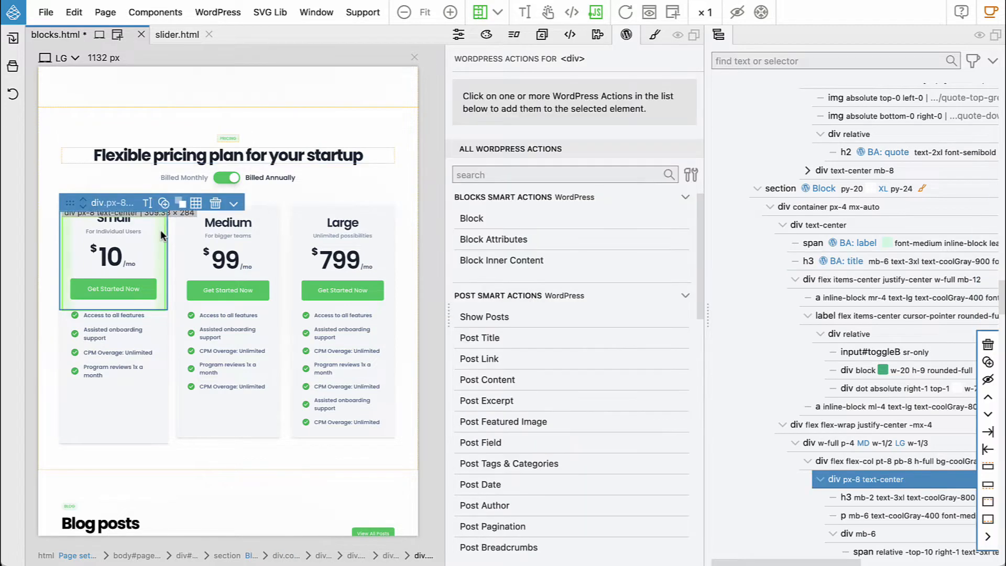
{"action": "left_click", "coordinate": [825, 465]}
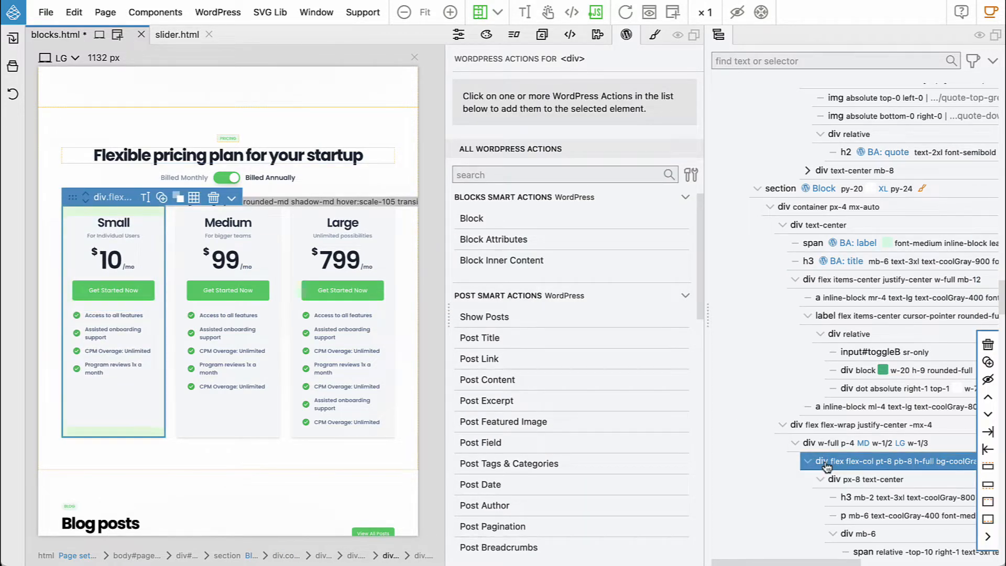
{"action": "left_click", "coordinate": [807, 461]}
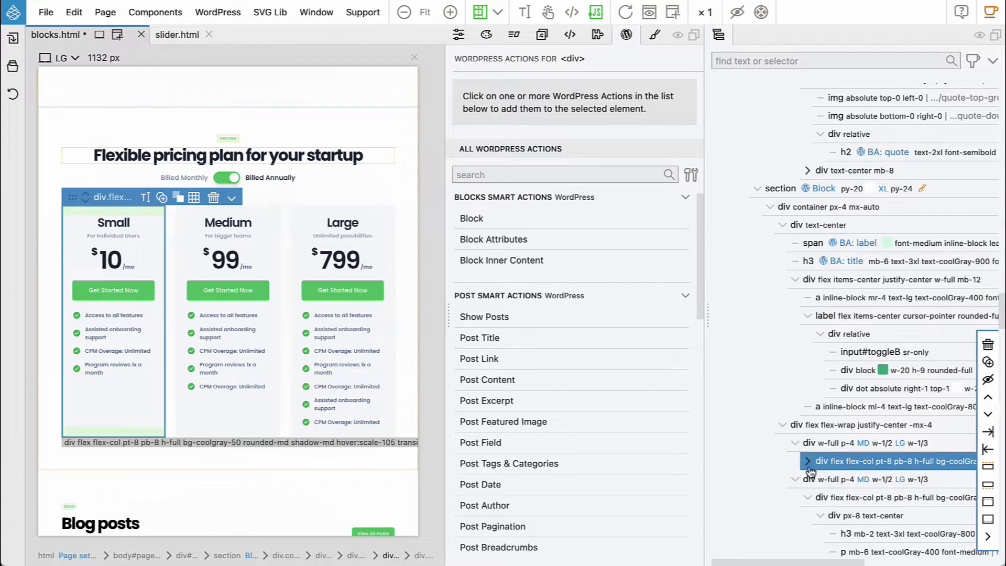
{"action": "left_click", "coordinate": [794, 443]}
{"action": "left_click", "coordinate": [796, 462]}
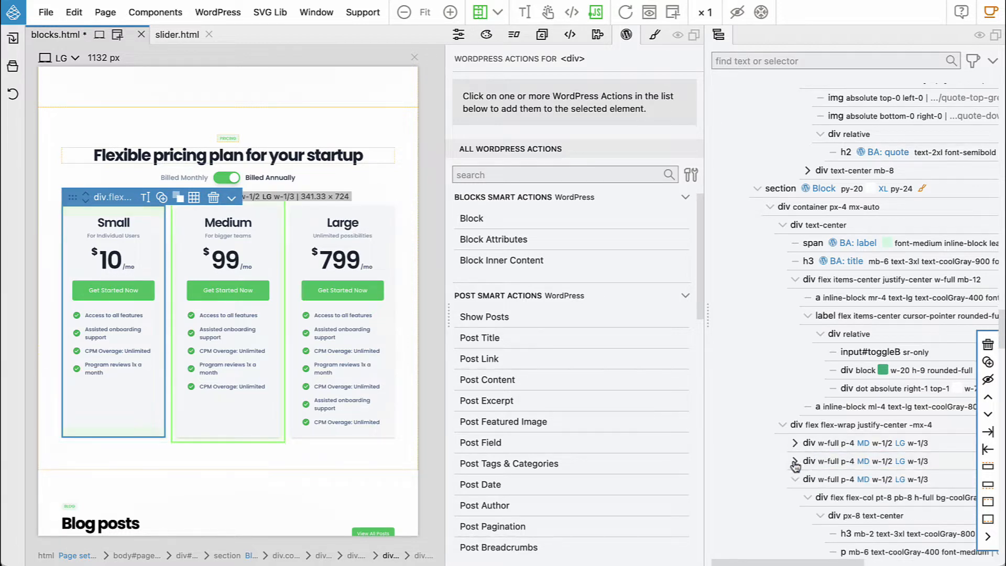
{"action": "left_click", "coordinate": [795, 480]}
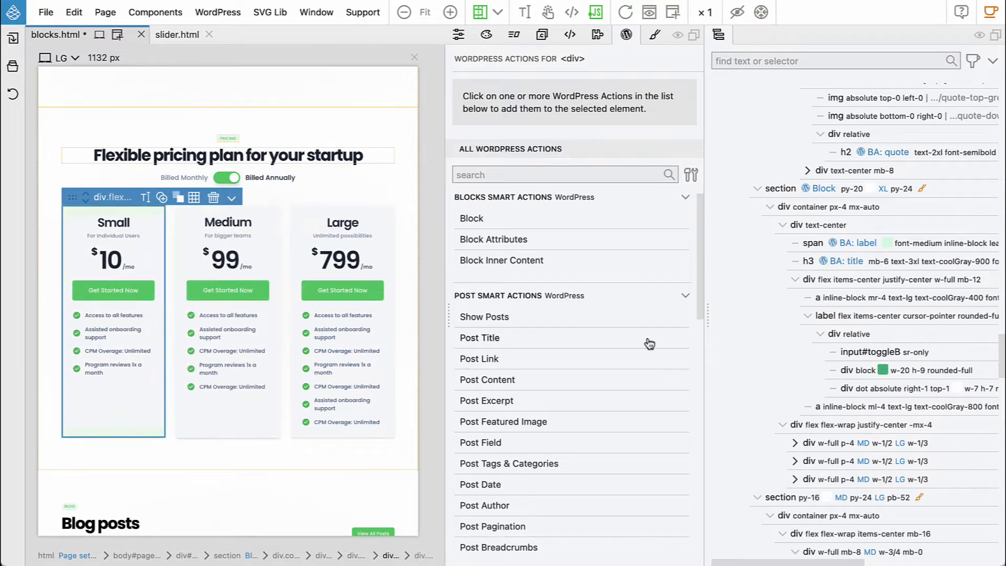
- Add Block Inner Content to the flex-wrap div holding the plan columns, allowing only the block type "pricing-plan"
{"action": "left_click", "coordinate": [822, 426]}
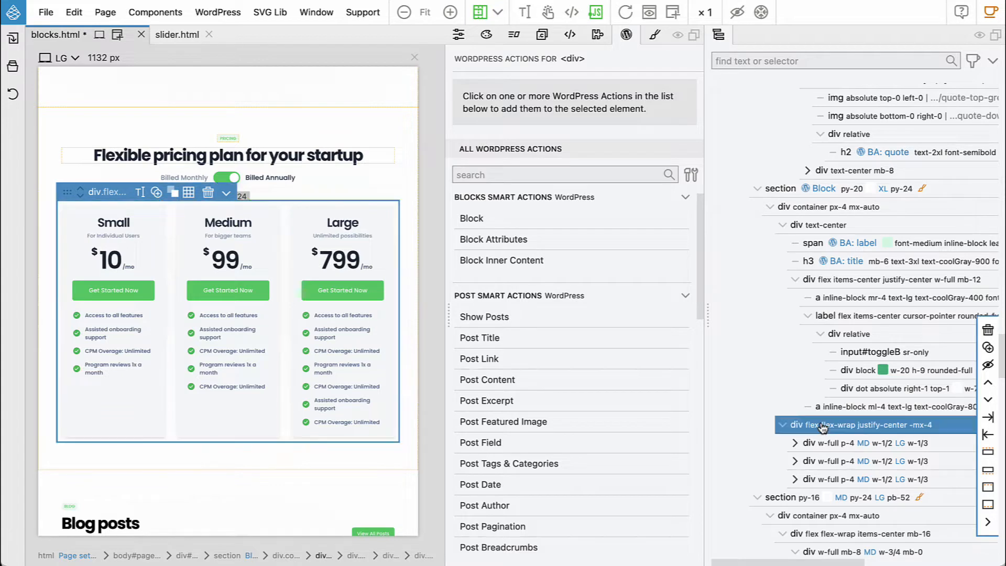
{"action": "left_click", "coordinate": [512, 262]}
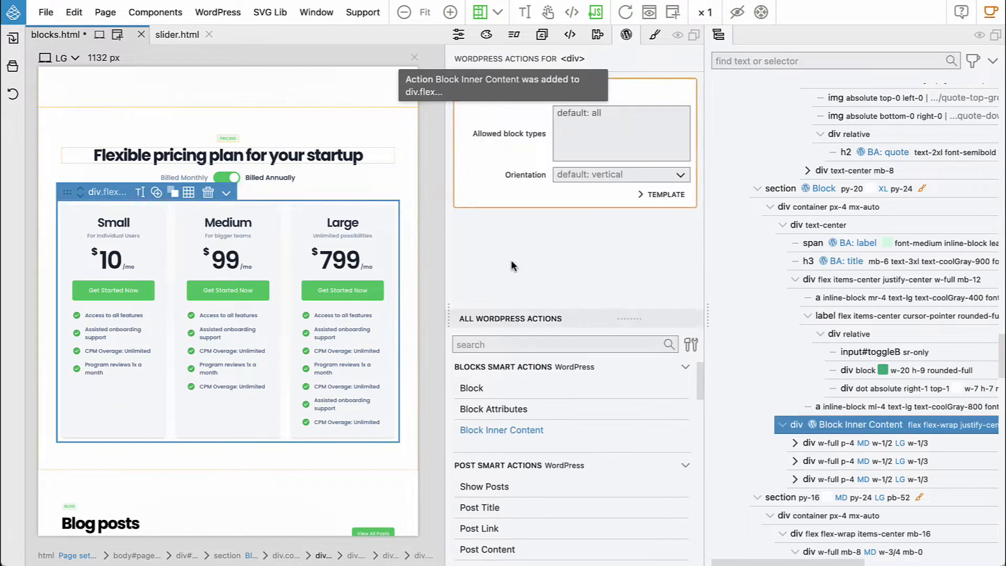
{"action": "left_click", "coordinate": [583, 131]}
{"action": "type", "text": "pri"}
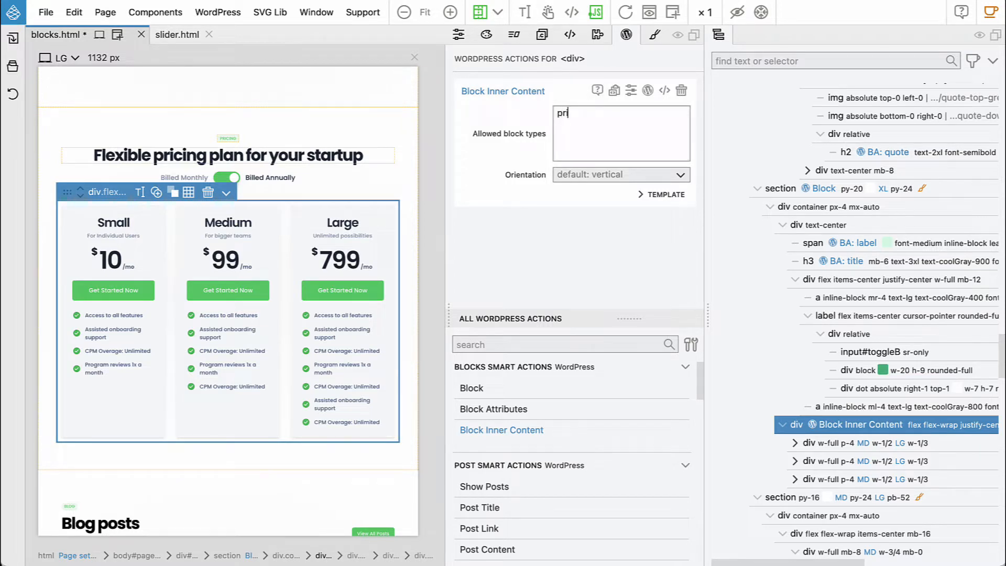
{"action": "type", "text": "cing-plan"}
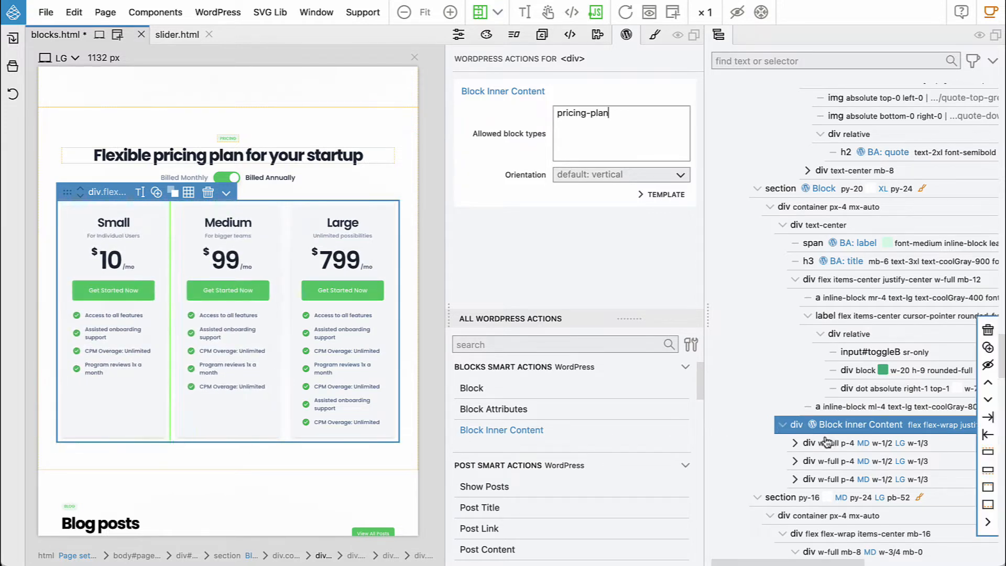
- Add the Block action to the first plan column div with unique id "pricing-plan" and title "Pricing plan"
{"action": "left_click", "coordinate": [839, 445]}
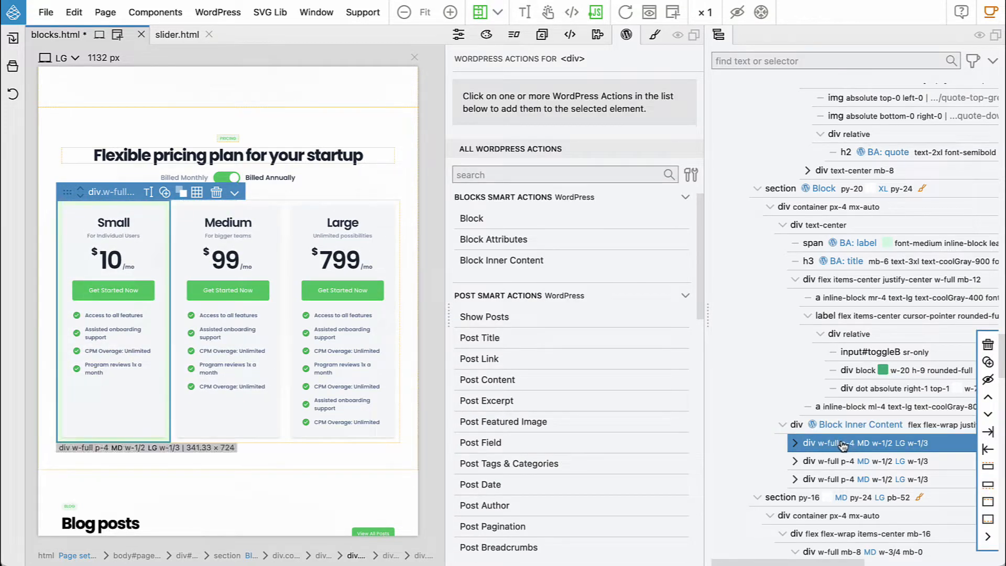
{"action": "left_click", "coordinate": [483, 220]}
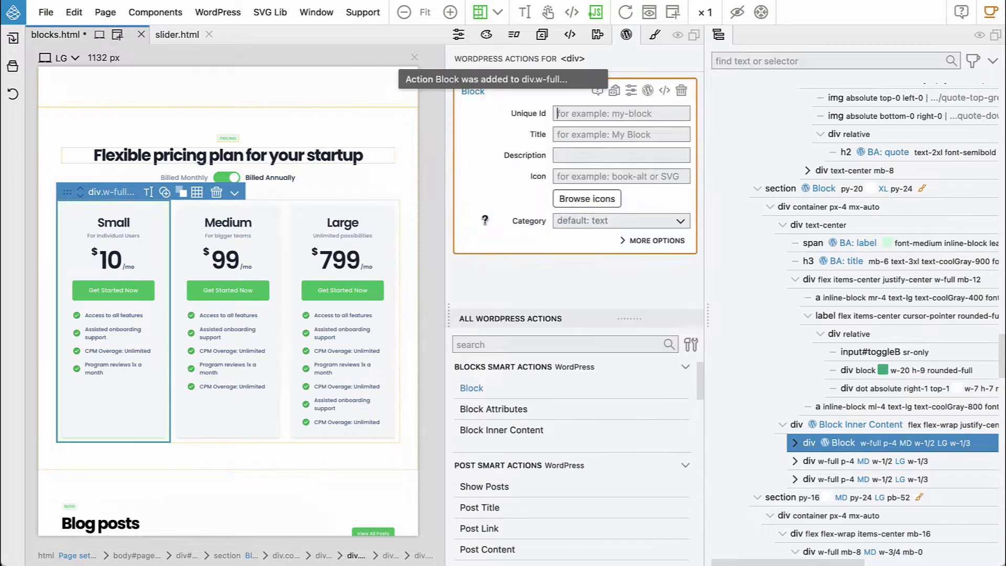
{"action": "type", "text": "pr"}
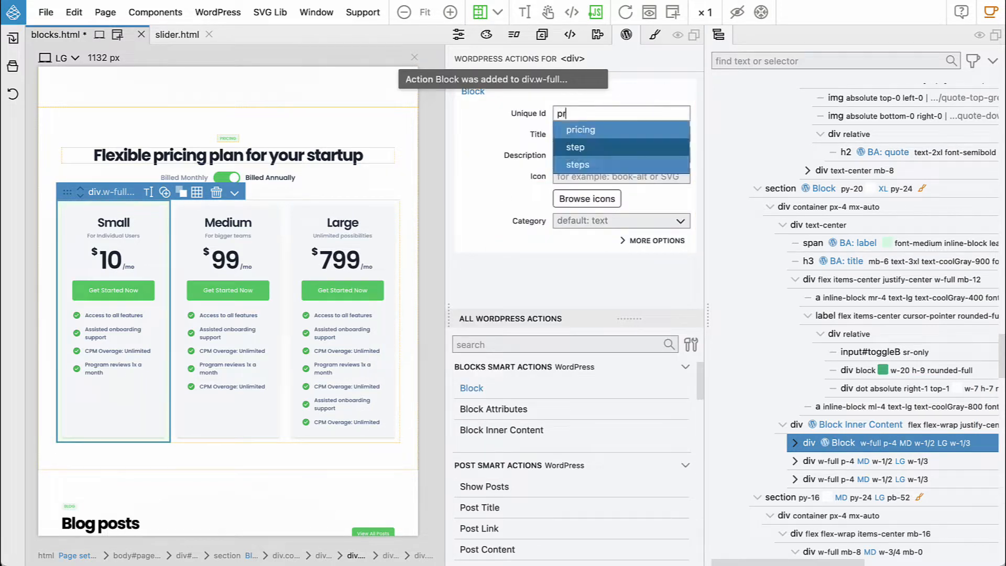
{"action": "type", "text": "icing-plan"}
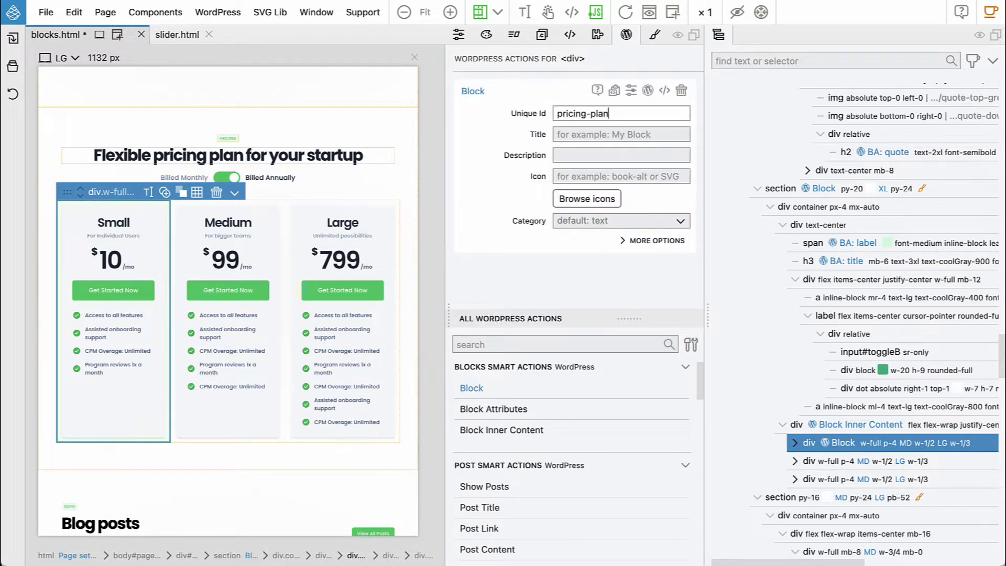
{"action": "left_click", "coordinate": [564, 135]}
{"action": "type", "text": "Pricing p"}
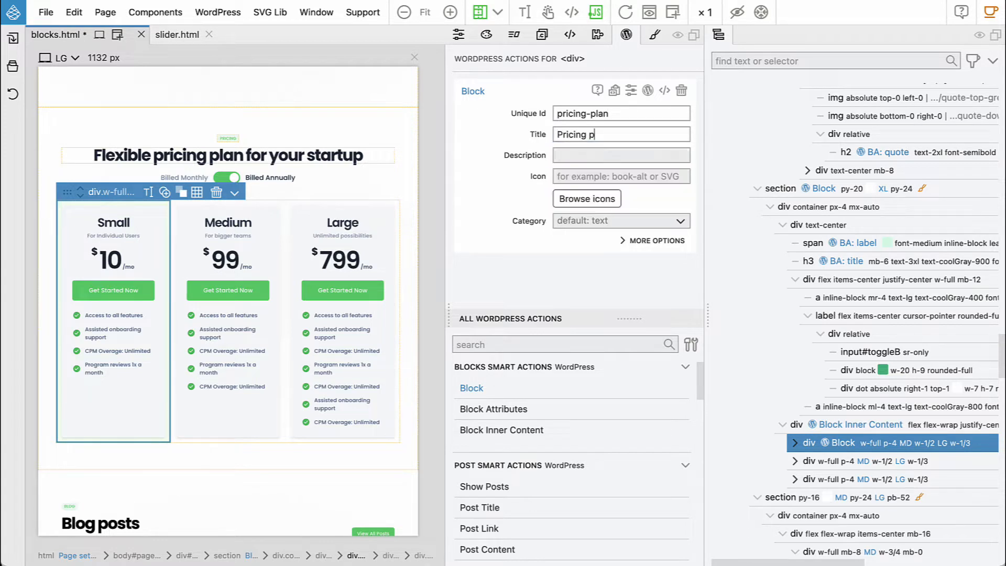
{"action": "type", "text": "lan"}
- Set the pricing plan block's category to Custom with custom category id "flex"
{"action": "left_click", "coordinate": [571, 222]}
{"action": "left_click", "coordinate": [587, 360]}
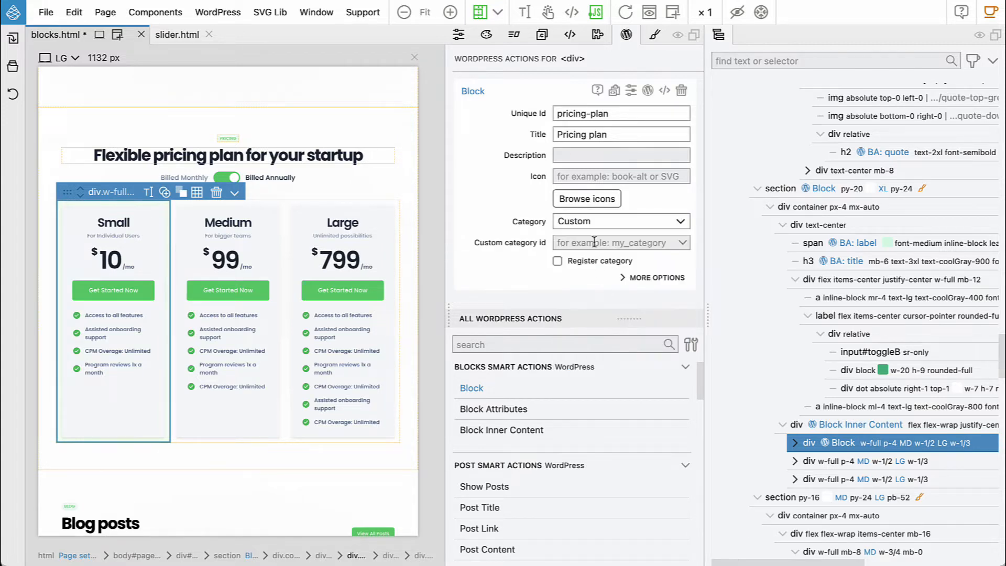
{"action": "left_click", "coordinate": [594, 242]}
{"action": "left_click", "coordinate": [596, 277]}
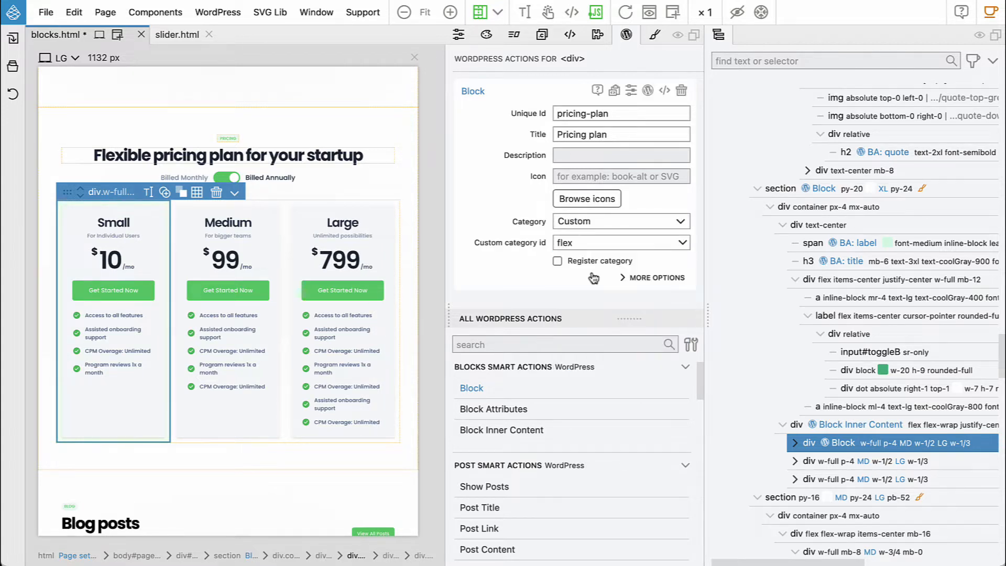
- Restrict the pricing plan block to the parent block "pricing" in its additional options
{"action": "left_click", "coordinate": [671, 280]}
{"action": "scroll", "coordinate": [561, 259], "scroll_direction": "down", "scroll_amount": 5}
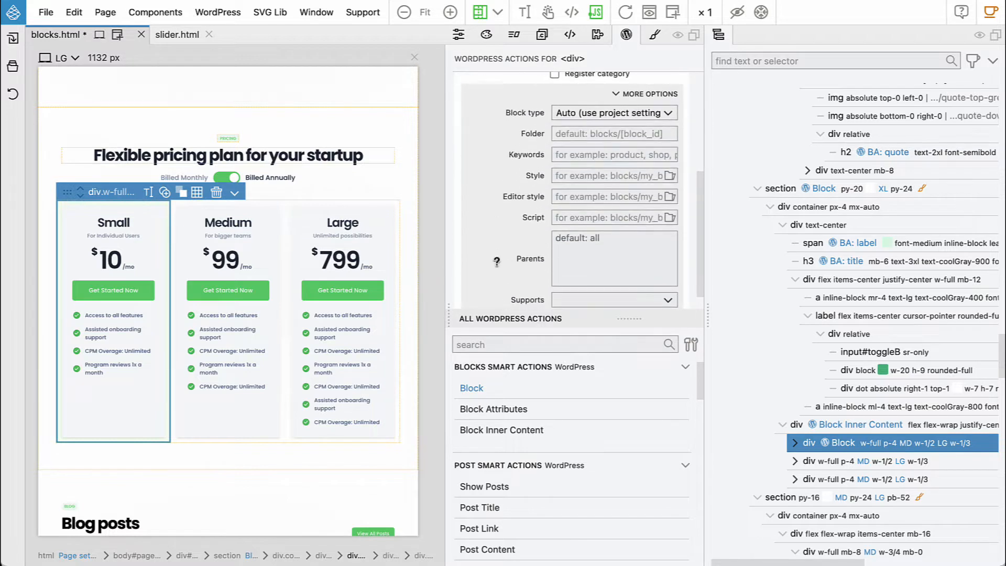
{"action": "left_click", "coordinate": [603, 255]}
{"action": "type", "text": "pricing"}
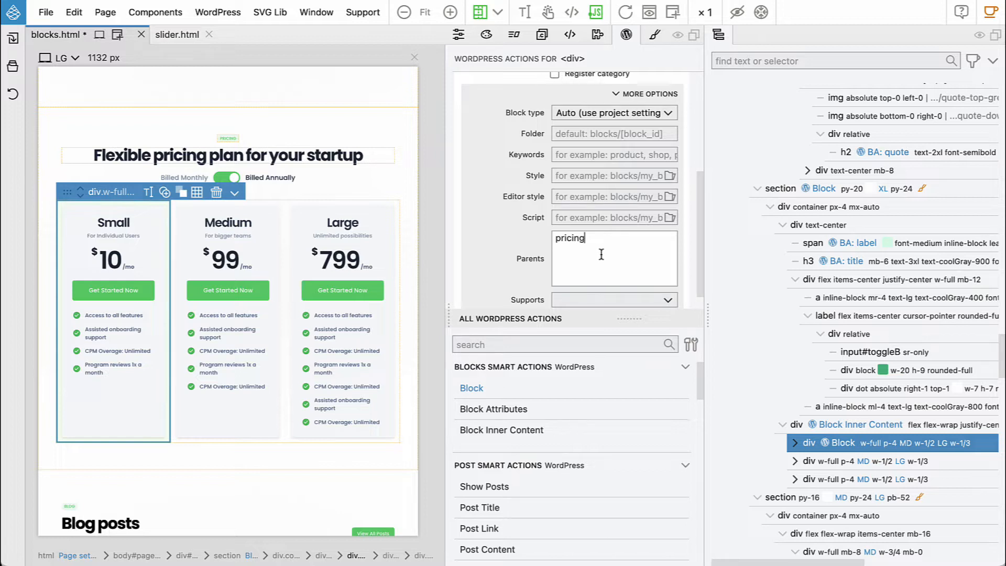
- Add Block Attributes to the "Small" plan heading with attribute id "name" and title "Name"
{"action": "left_click", "coordinate": [106, 219]}
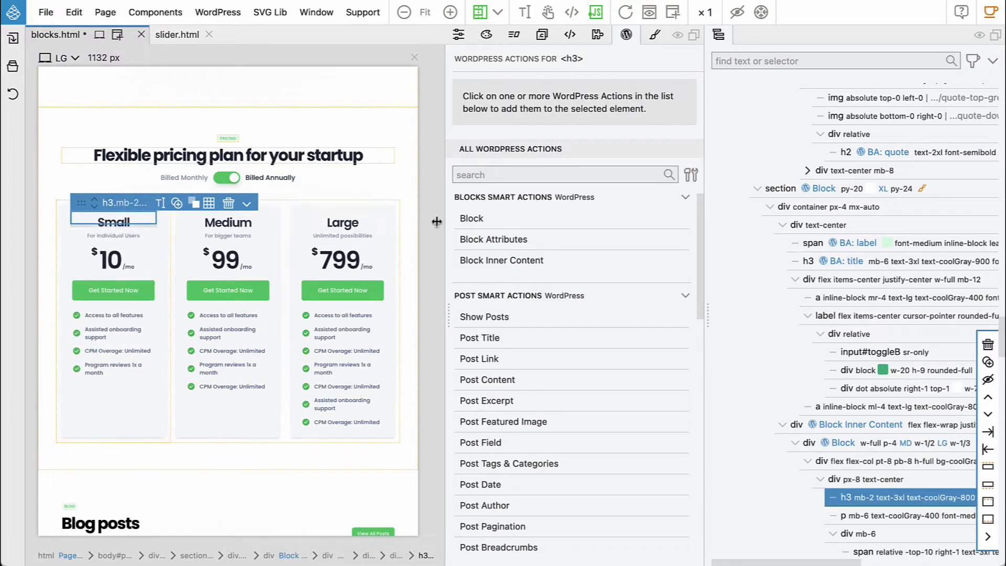
{"action": "left_click", "coordinate": [485, 239]}
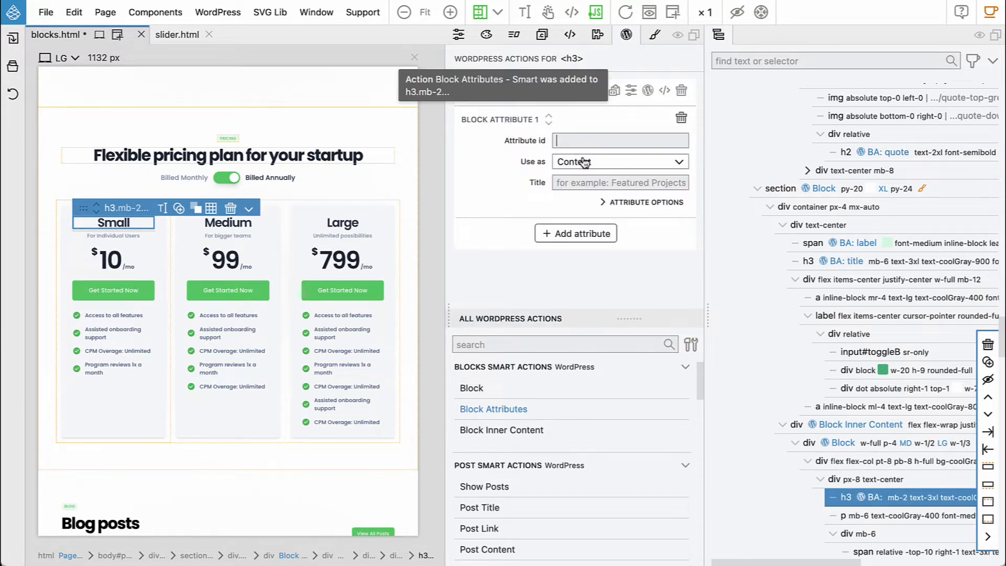
{"action": "type", "text": "name"}
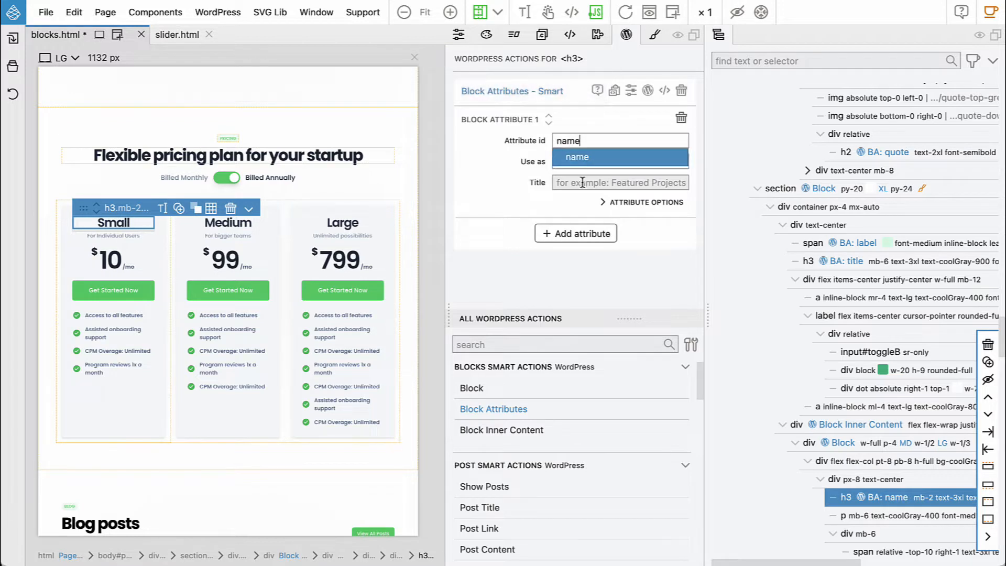
{"action": "left_click", "coordinate": [582, 183]}
{"action": "type", "text": "Name"}
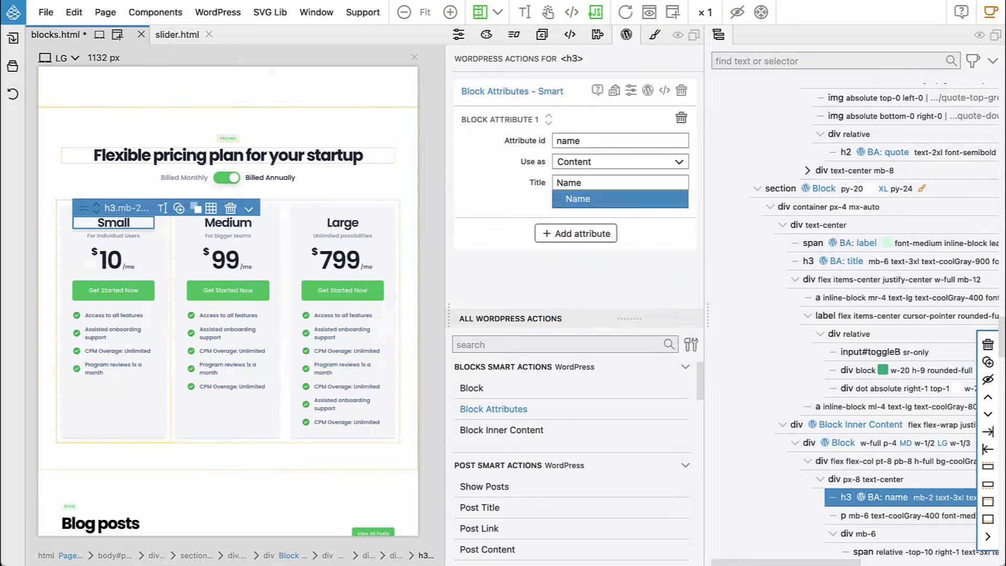
- Add Block Attributes to the "For Individual Users" paragraph with attribute id "subtitle" and title "Subtitle"
{"action": "left_click", "coordinate": [102, 230]}
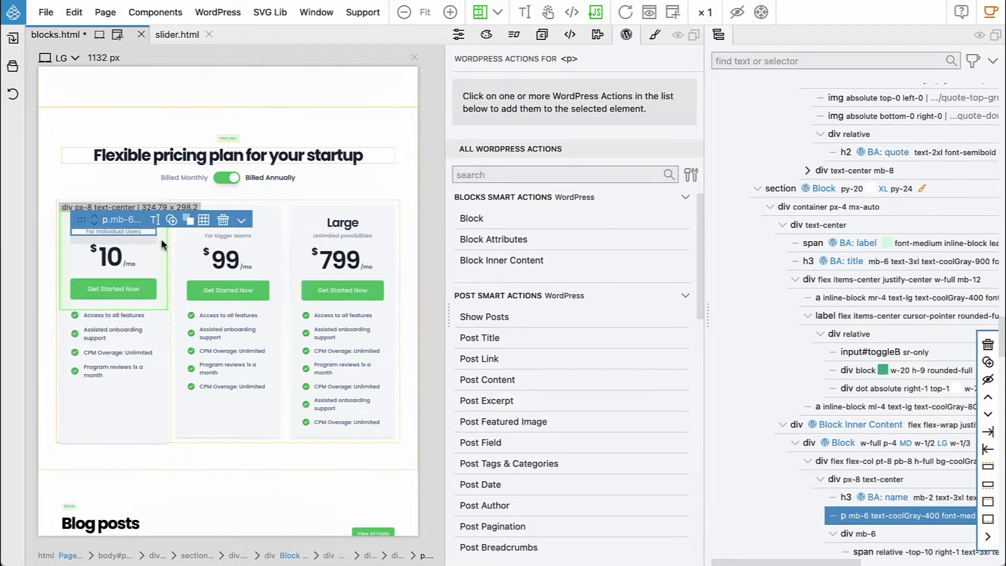
{"action": "left_click", "coordinate": [479, 240]}
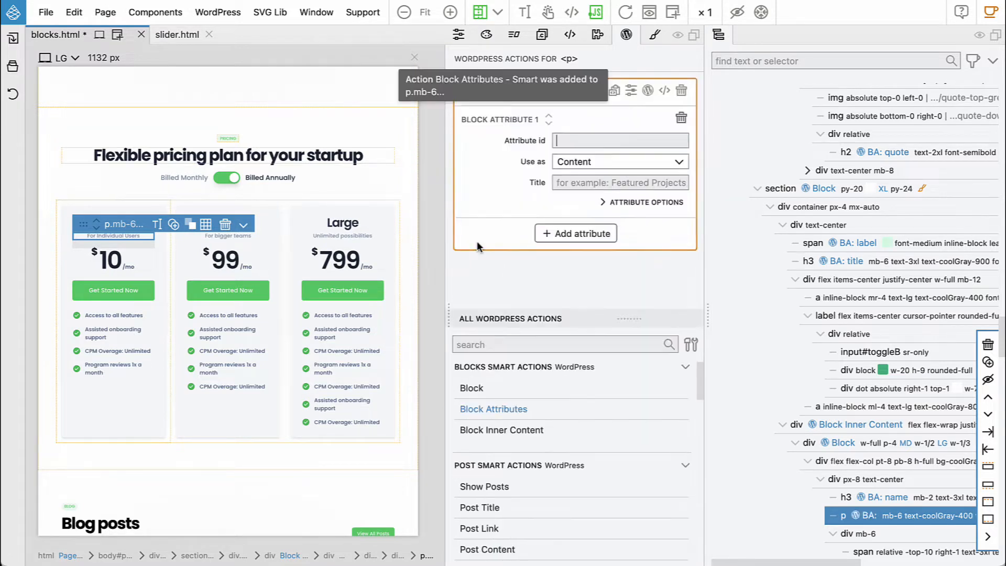
{"action": "type", "text": "subtit"}
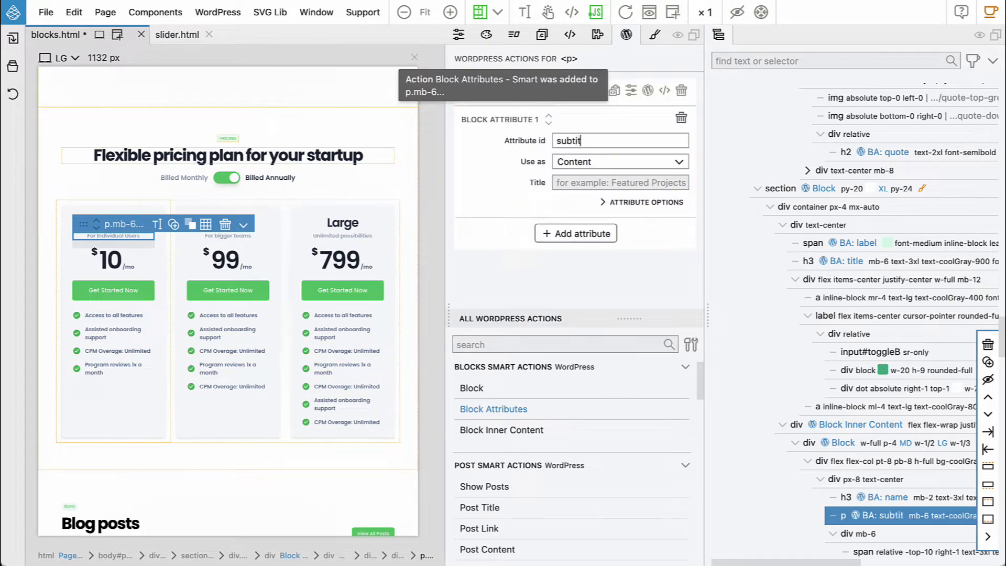
{"action": "type", "text": "le"}
{"action": "left_click", "coordinate": [576, 183]}
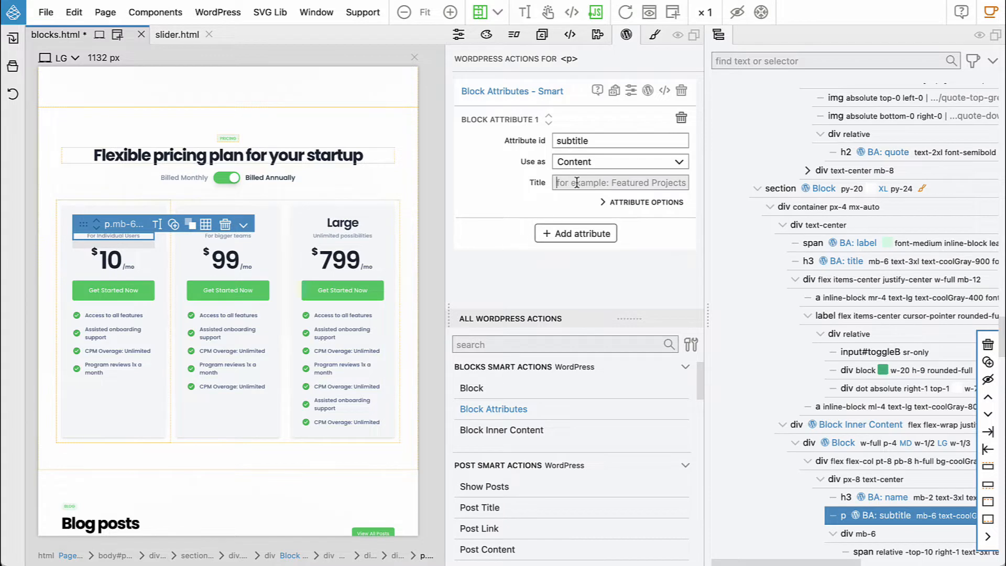
{"action": "type", "text": "Subtitle"}
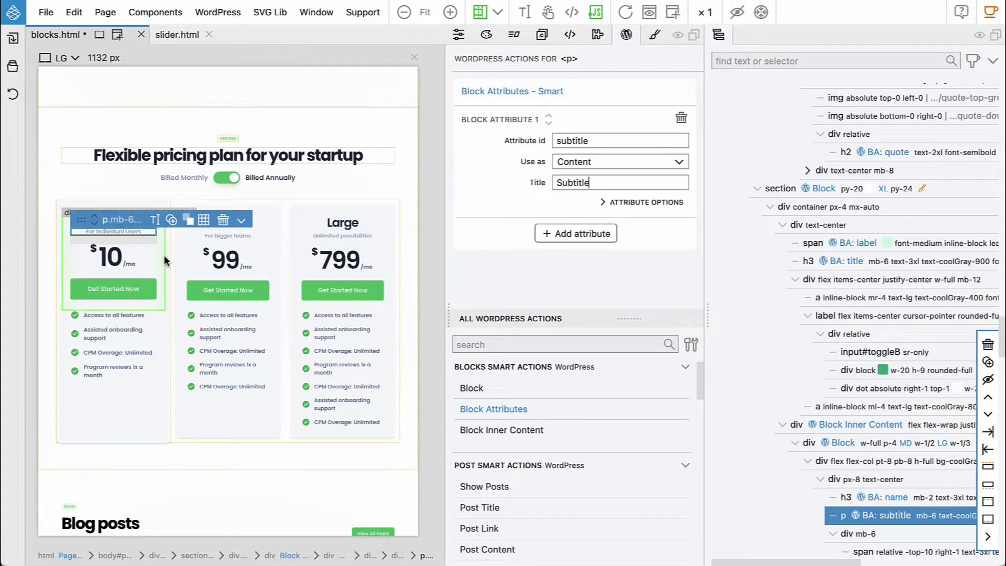
- Duplicate the price div (mb-6) inside the Small plan column
{"action": "left_click", "coordinate": [141, 259]}
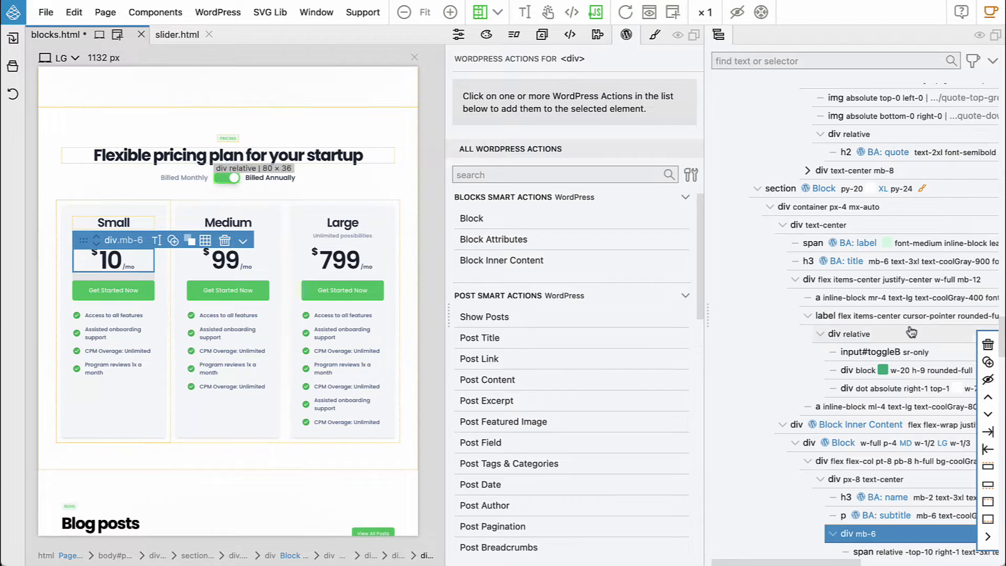
{"action": "scroll", "coordinate": [844, 335], "scroll_direction": "down", "scroll_amount": 5}
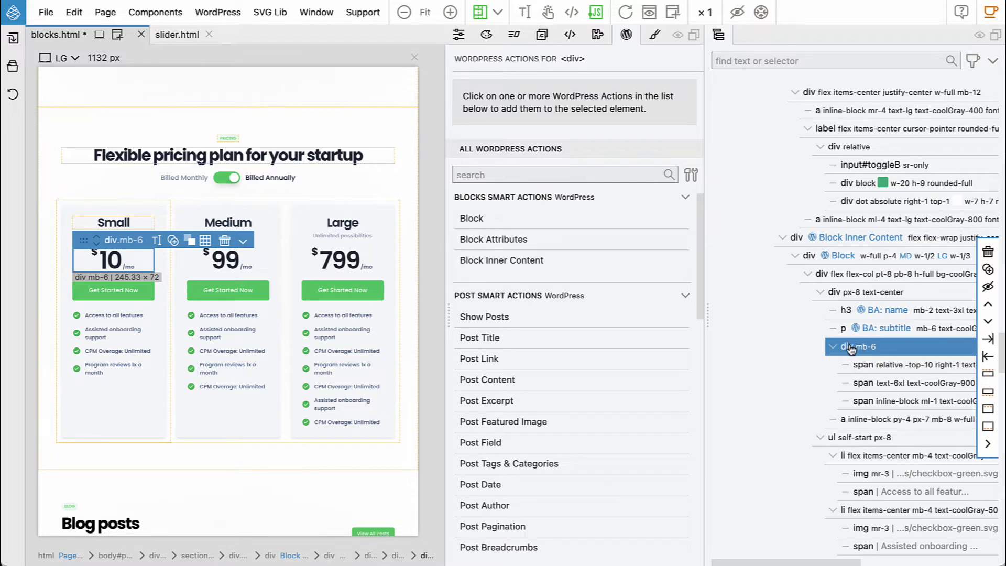
{"action": "key", "text": "ctrl+d"}
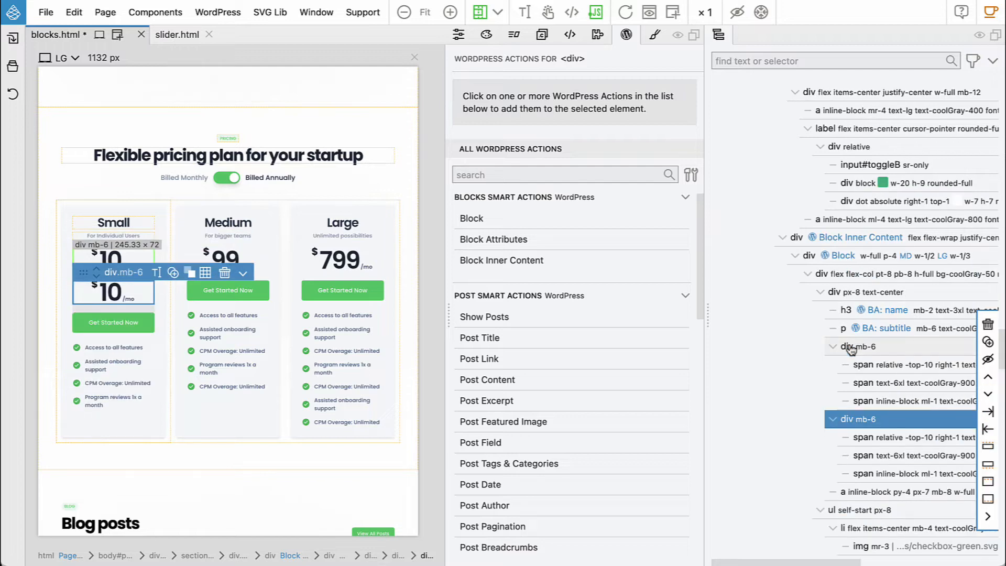
- Add the class "monthly" to the first price div in the Small plan
{"action": "left_click", "coordinate": [894, 350]}
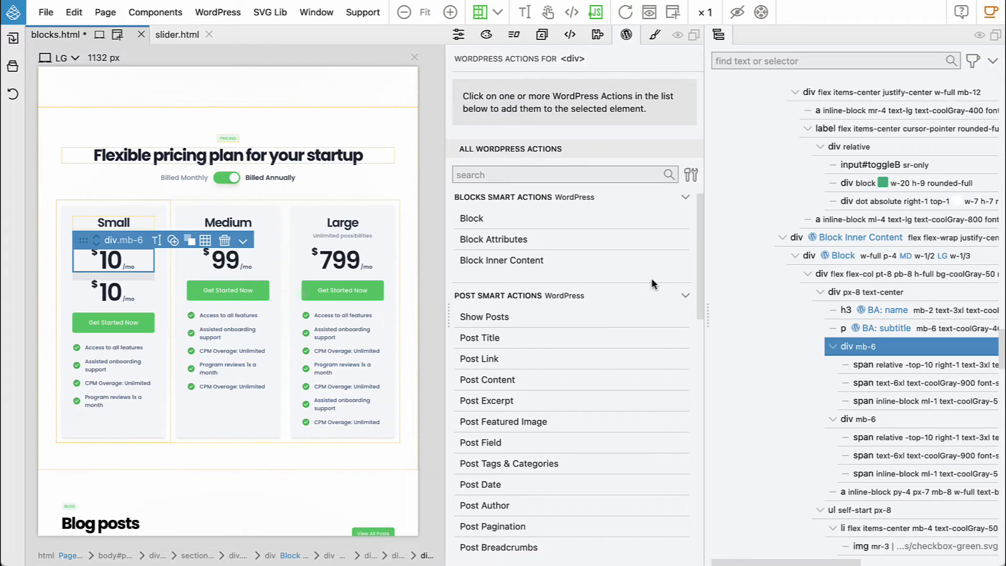
{"action": "key", "text": "super+period"}
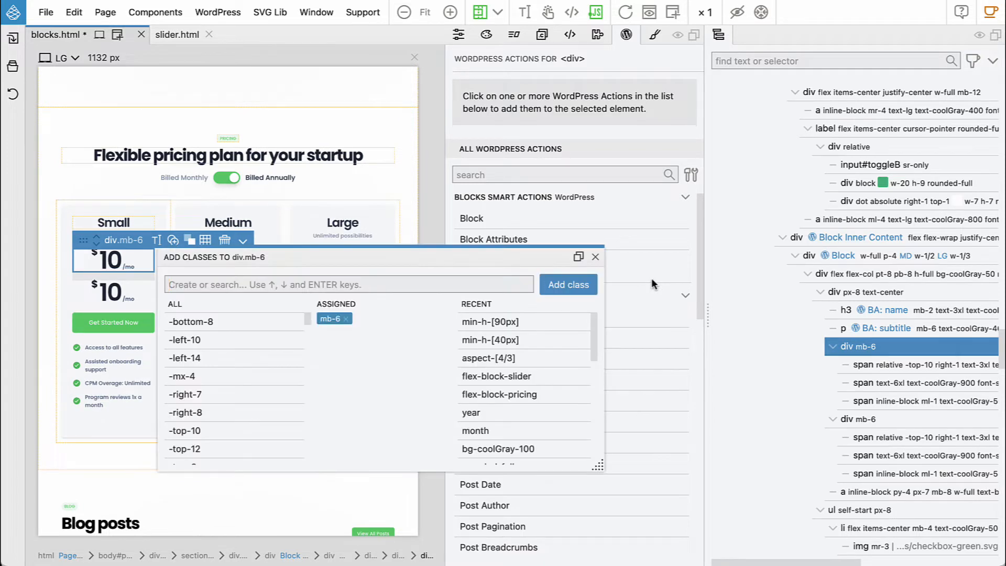
{"action": "type", "text": "monthly"}
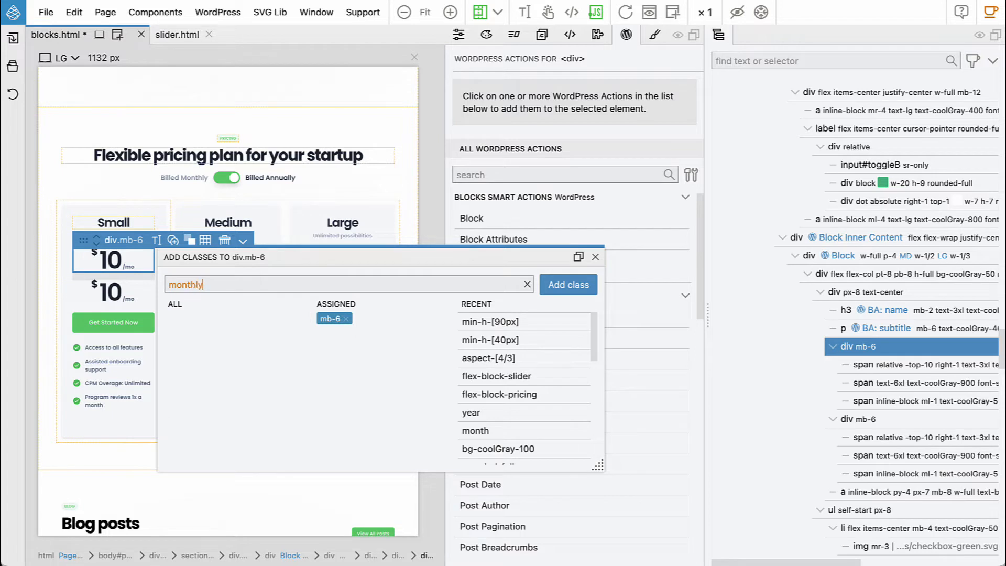
{"action": "key", "text": "Return"}
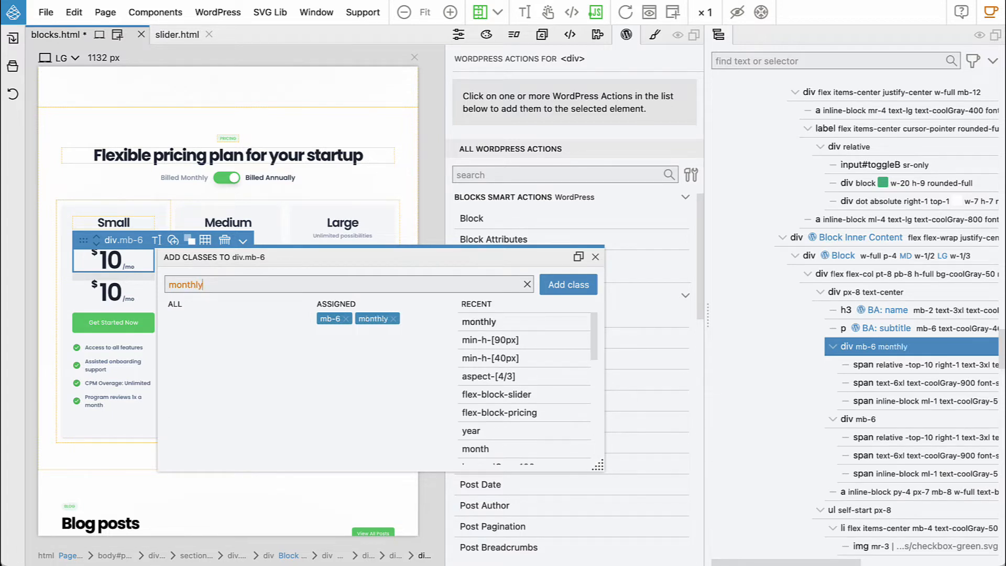
{"action": "left_click", "coordinate": [595, 258]}
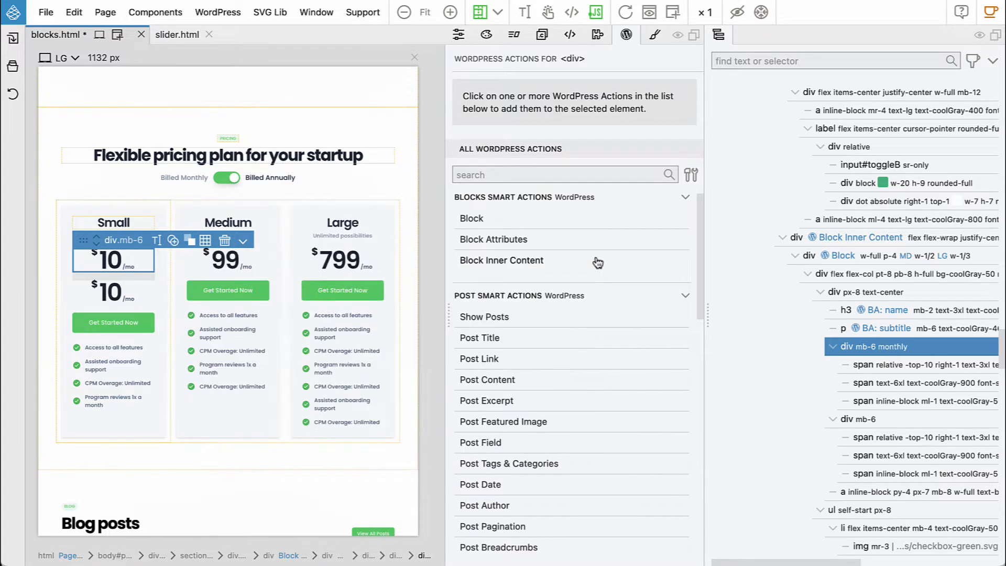
- Add the class "annual" to the second price div in the Small plan
{"action": "left_click", "coordinate": [907, 419]}
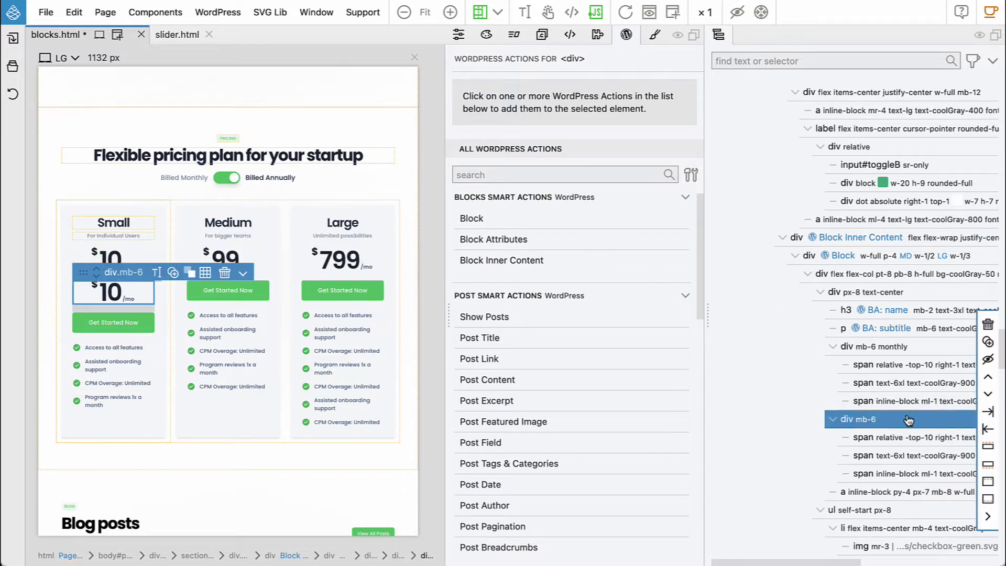
{"action": "key", "text": "super+period"}
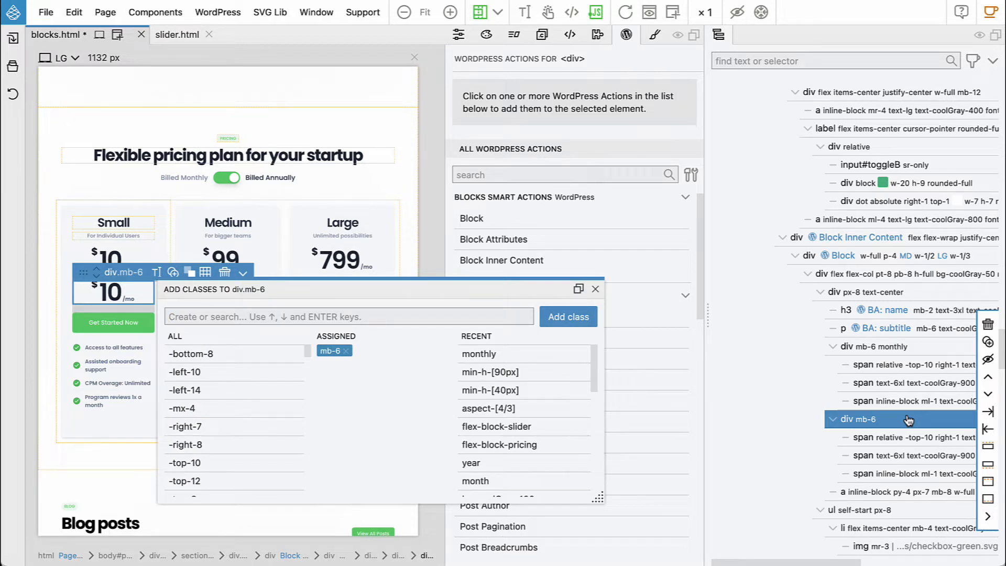
{"action": "type", "text": "annual"}
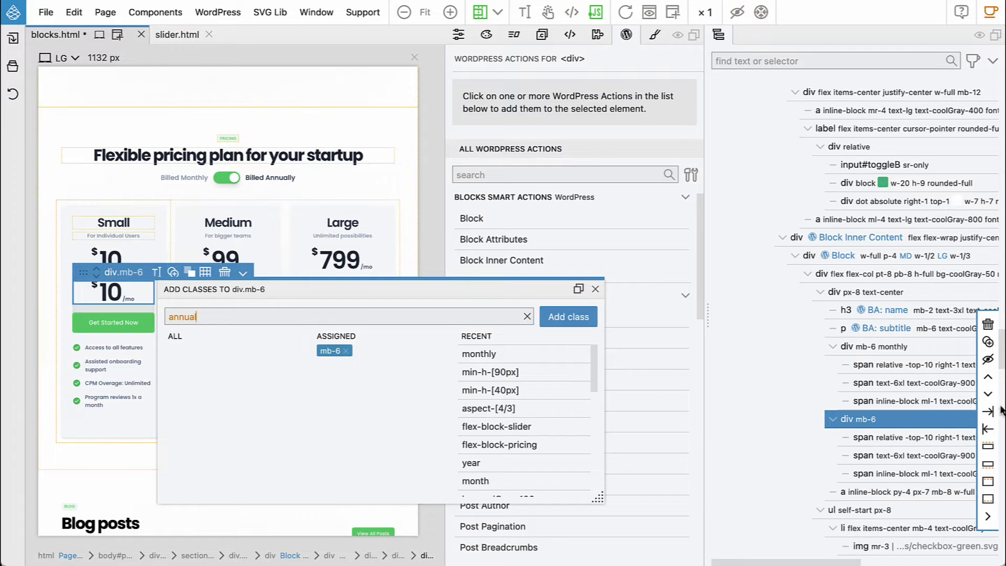
{"action": "key", "text": "Return"}
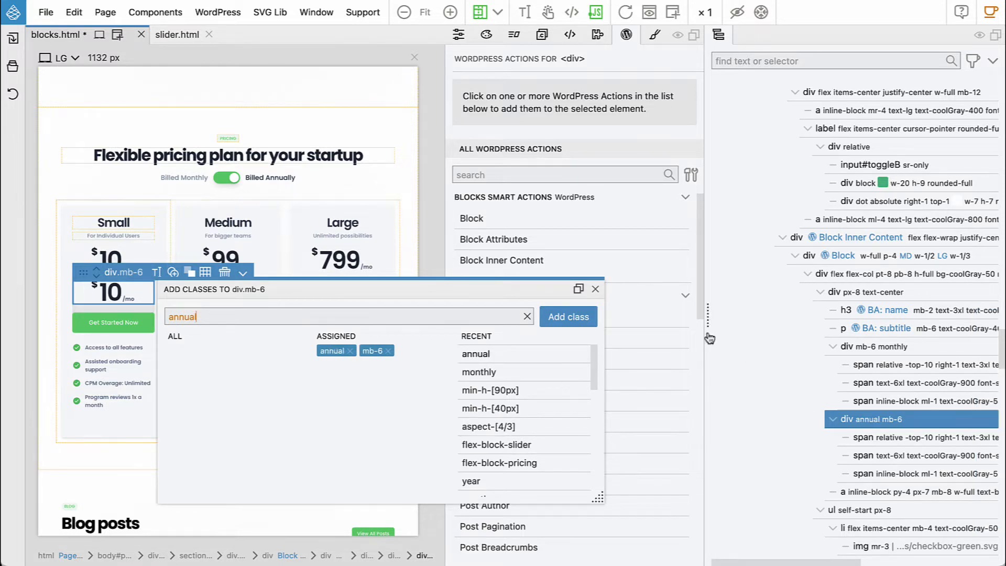
{"action": "left_click", "coordinate": [594, 288]}
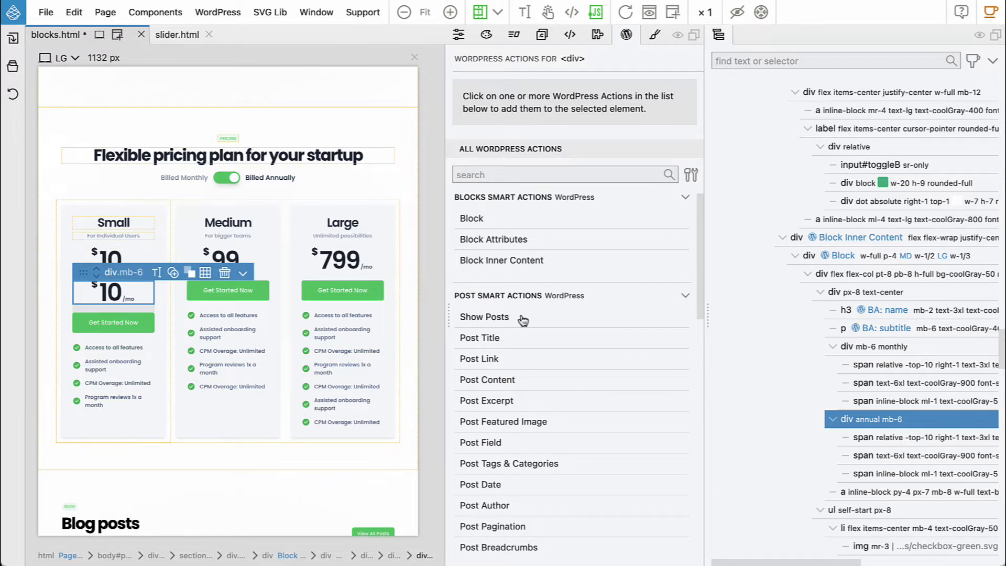
- Edit the annual price text in the Small plan so the period reads "/year" and the amount reads 100
{"action": "double_click", "coordinate": [130, 295]}
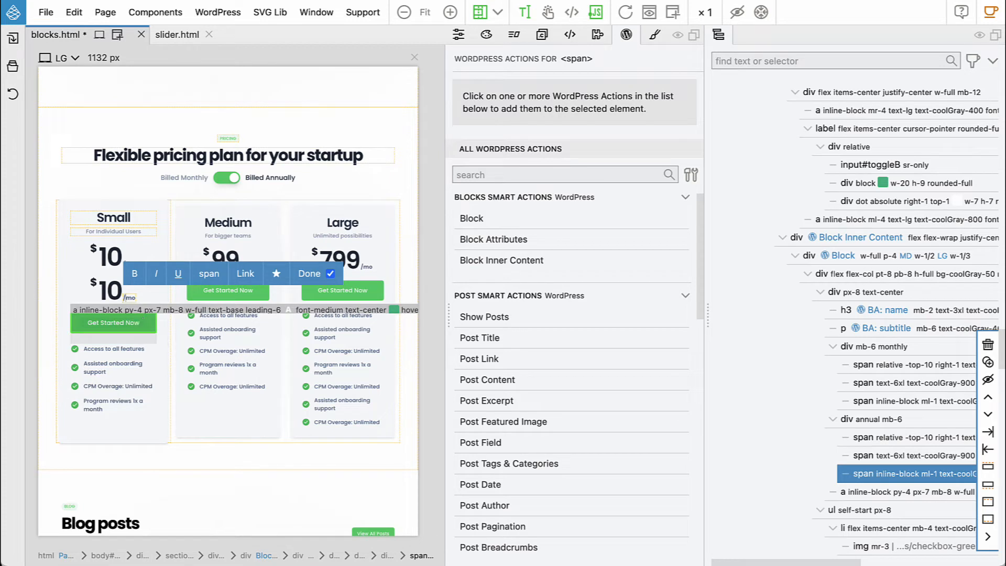
{"action": "key", "text": "BackSpace"}
{"action": "key", "text": "BackSpace"}
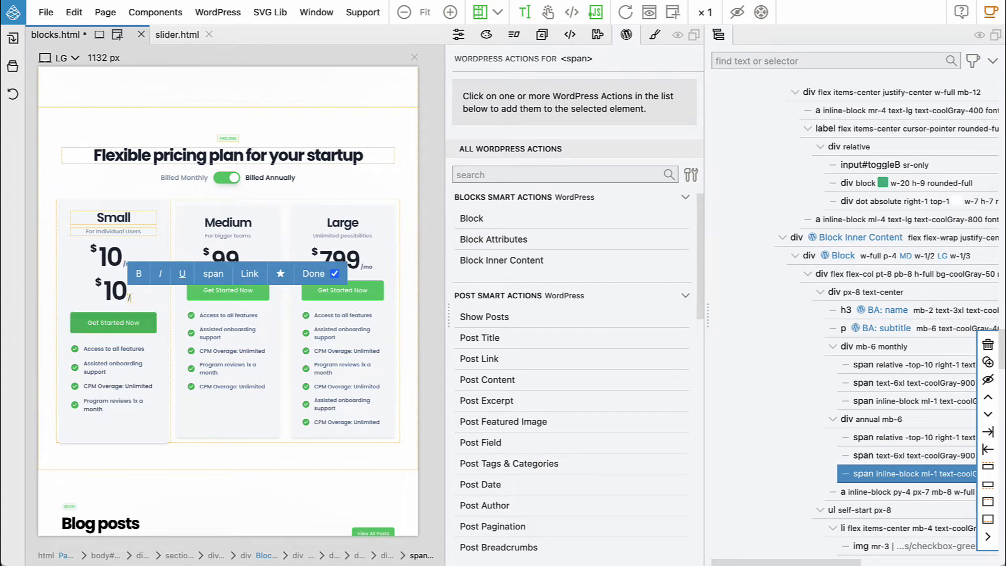
{"action": "type", "text": "year"}
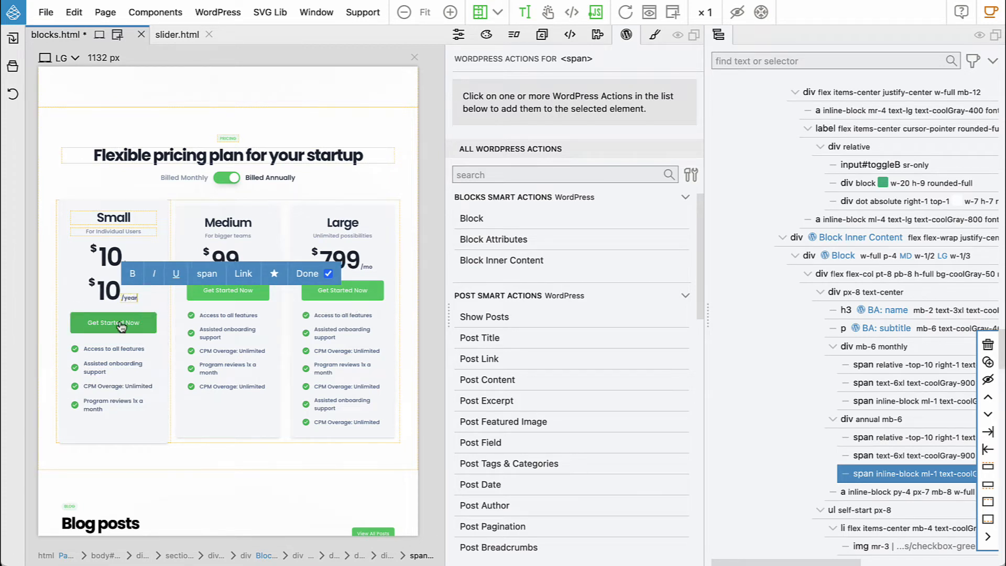
{"action": "left_click", "coordinate": [110, 296]}
{"action": "double_click", "coordinate": [110, 296]}
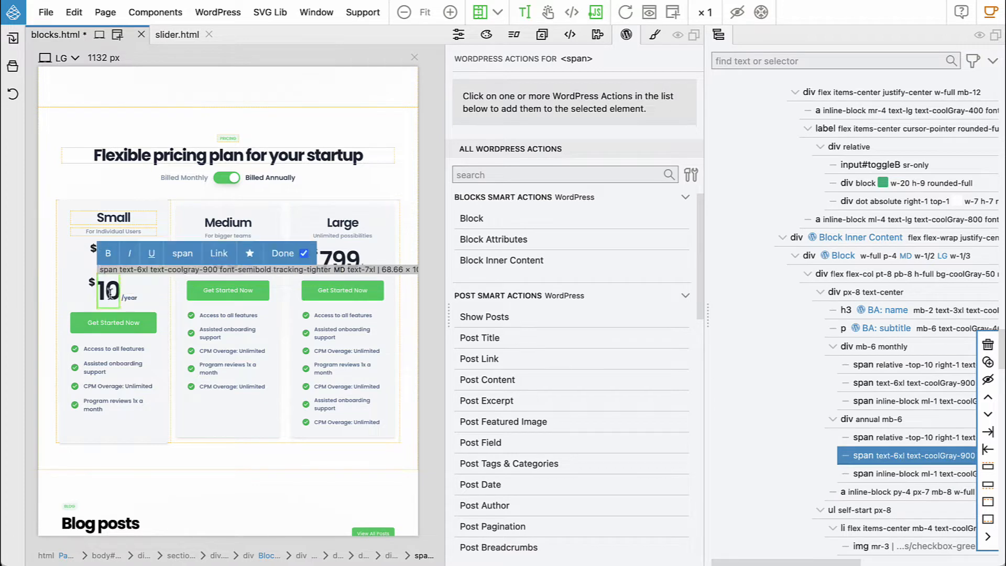
{"action": "type", "text": "0"}
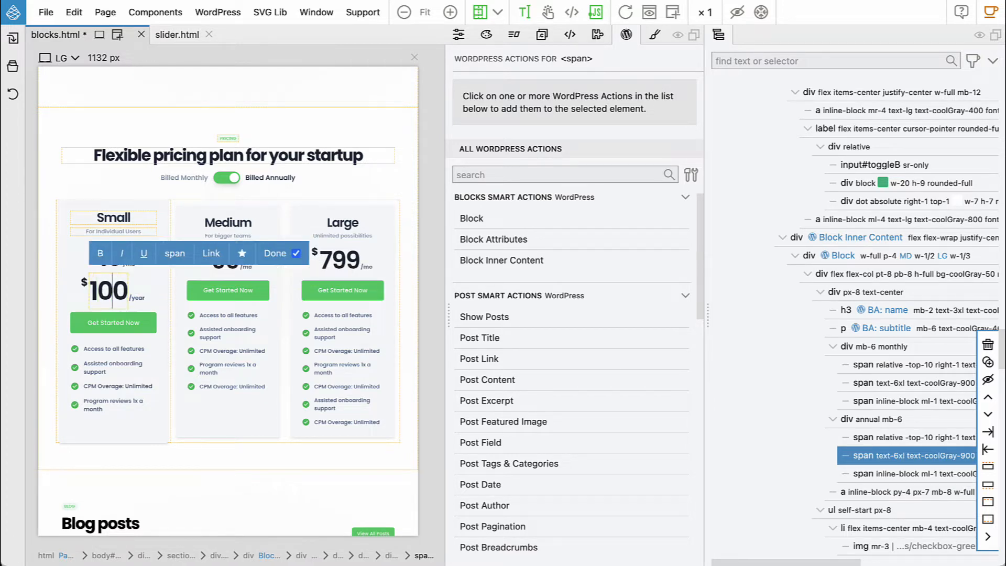
{"action": "left_click", "coordinate": [273, 257]}
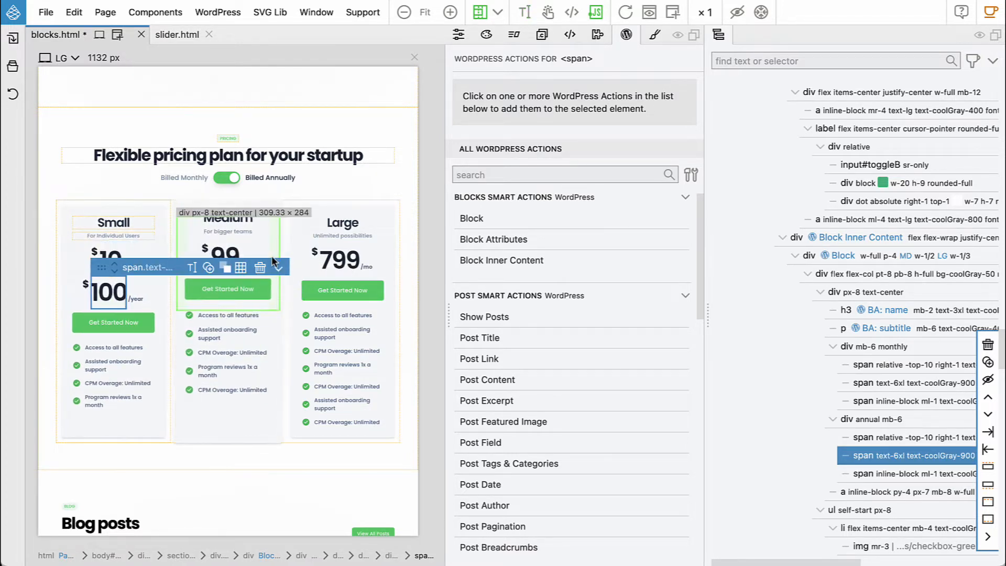
- Add Block Attributes to the monthly price amount span with attribute id "price_monthly", used as Content, and title "Price monthly"
{"action": "left_click", "coordinate": [879, 383]}
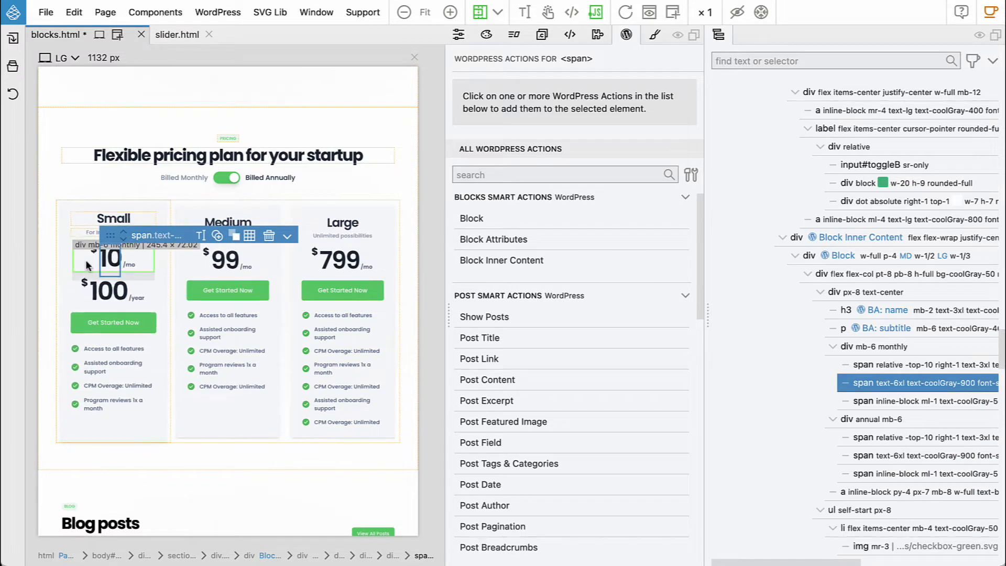
{"action": "left_click", "coordinate": [513, 241]}
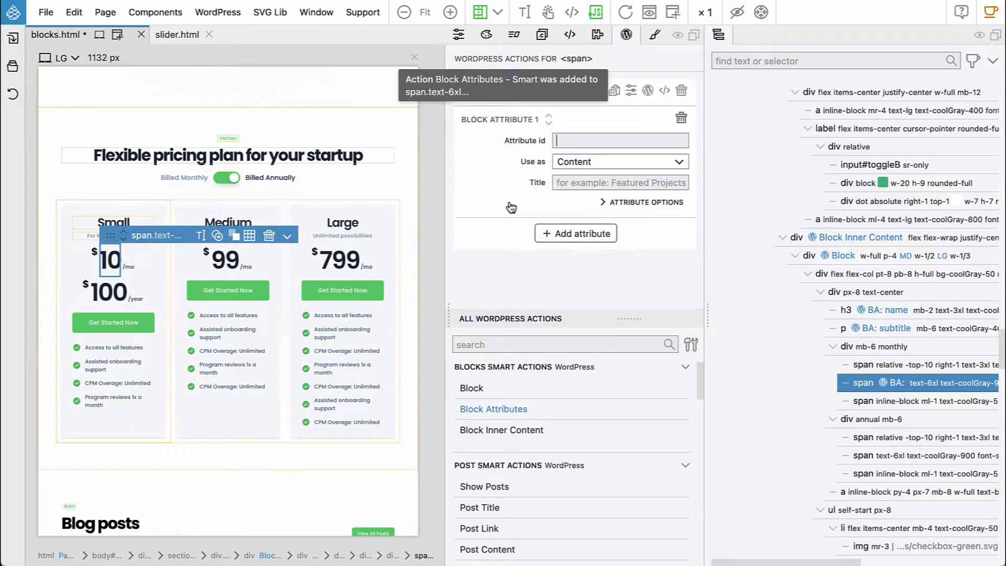
{"action": "type", "text": "price"}
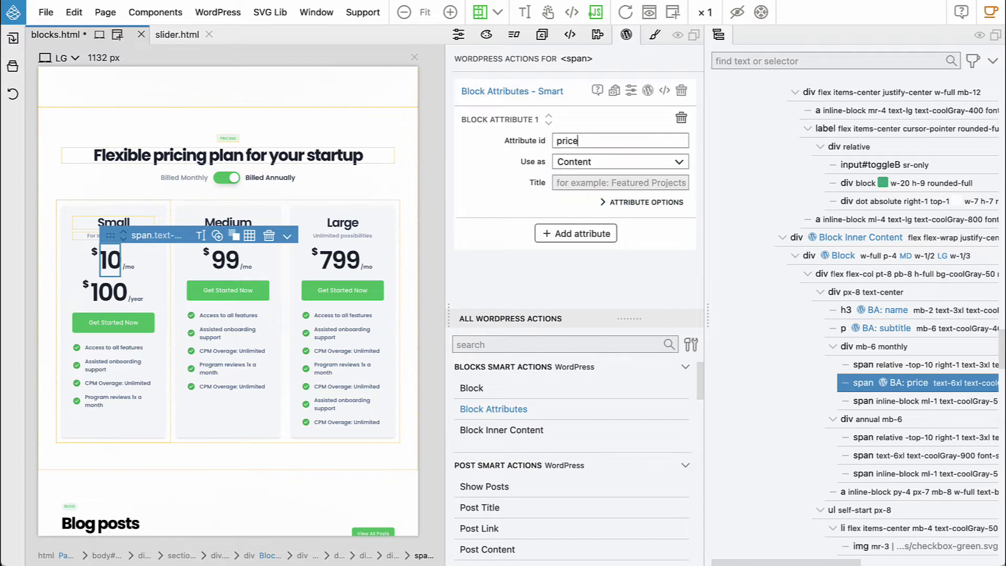
{"action": "type", "text": "_monthly"}
{"action": "key", "text": "Tab"}
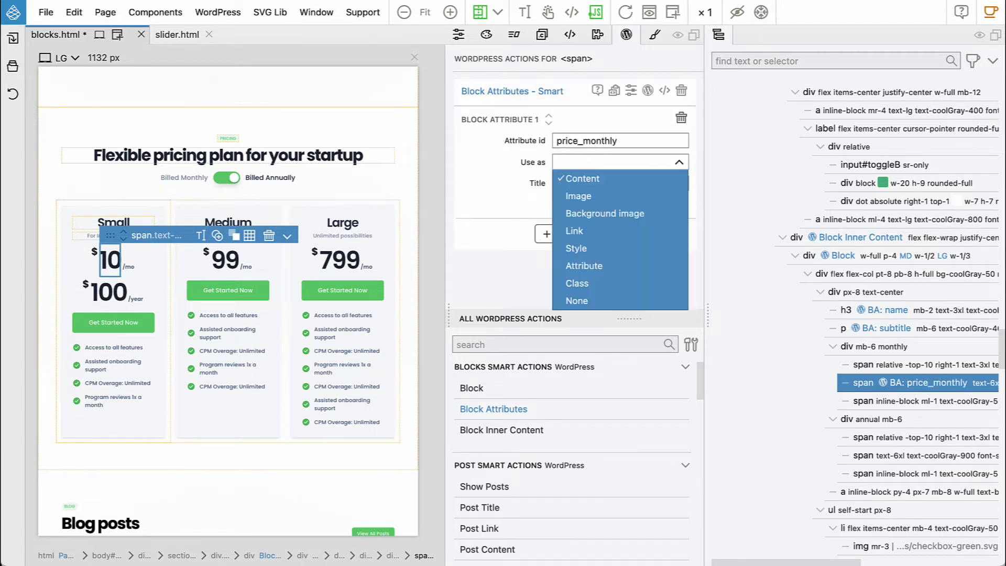
{"action": "key", "text": "Return"}
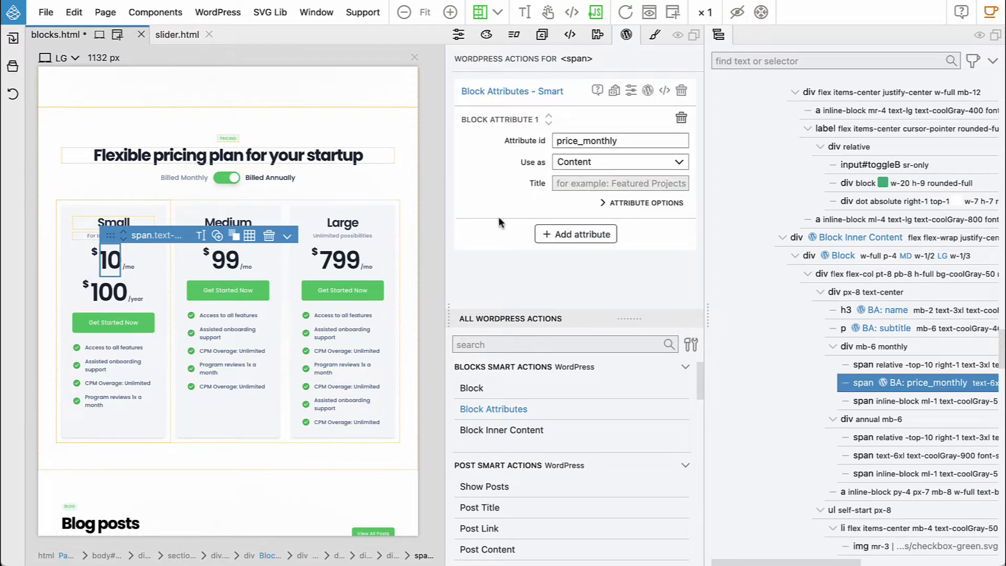
{"action": "left_click", "coordinate": [584, 179]}
{"action": "type", "text": "Pric"}
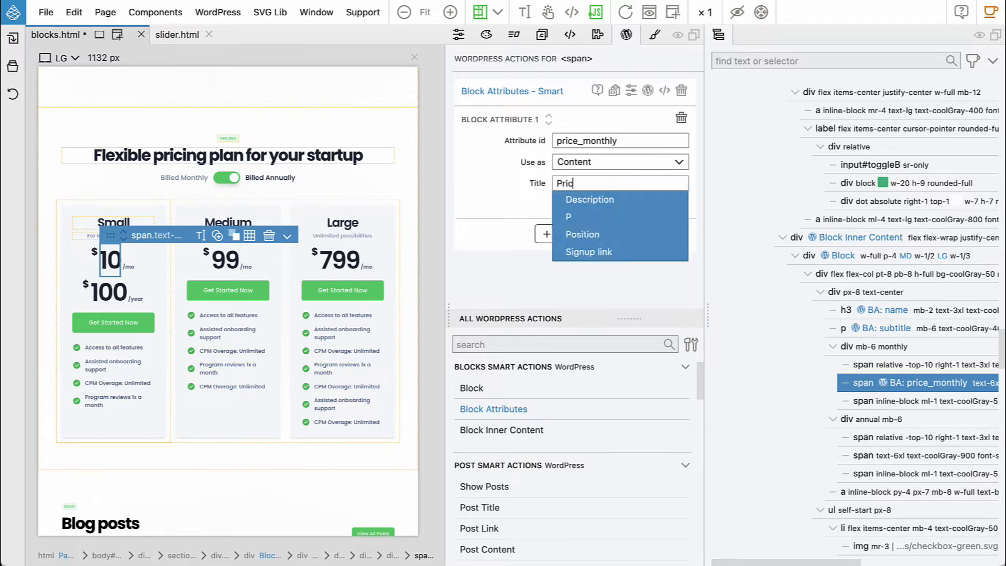
{"action": "type", "text": "e monthly"}
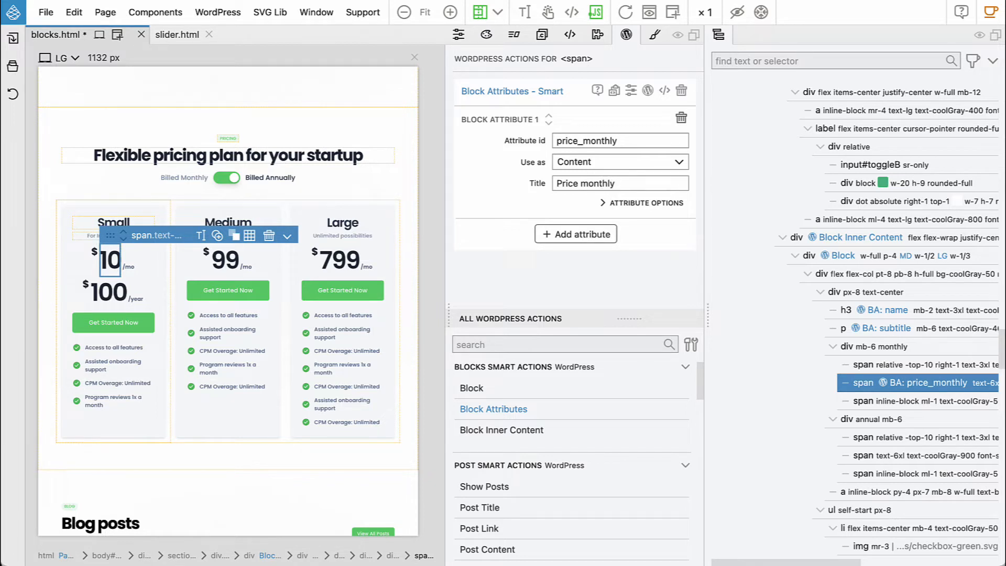
- Add Block Attributes to the annual price amount span in the Small plan with attribute id "price_annual" and title "Price annual"
{"action": "left_click", "coordinate": [115, 292]}
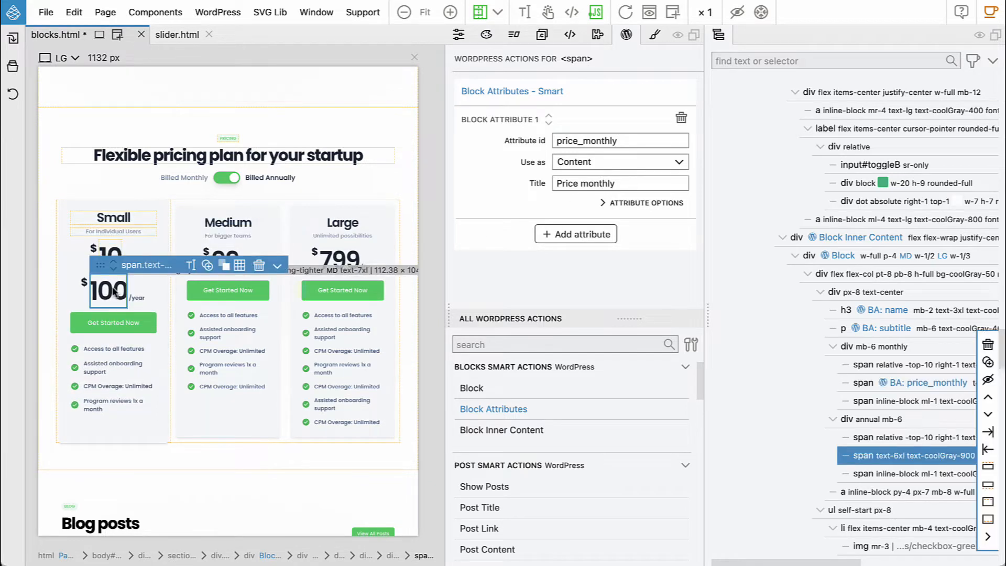
{"action": "left_click", "coordinate": [483, 237]}
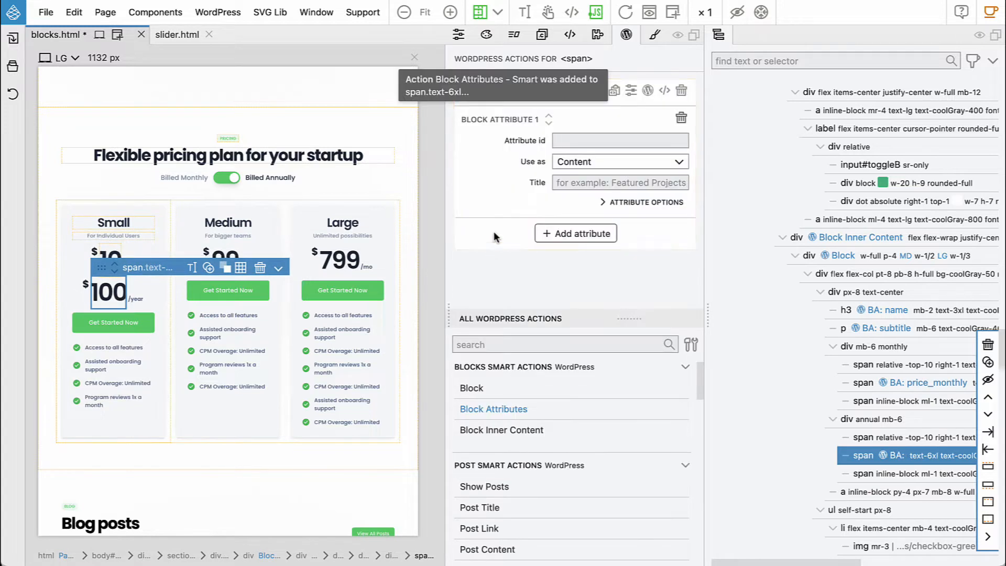
{"action": "type", "text": "price"}
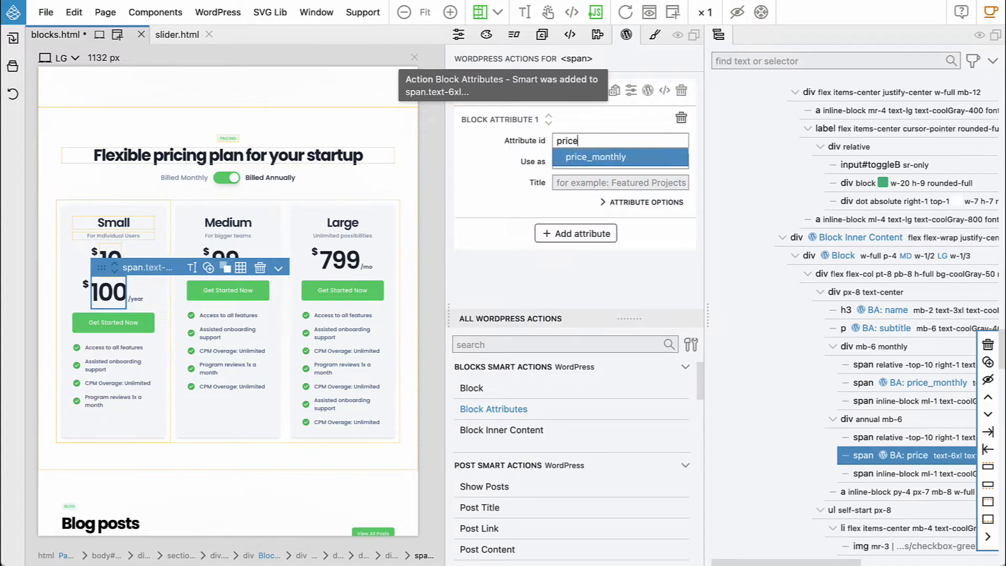
{"action": "type", "text": "_annua"}
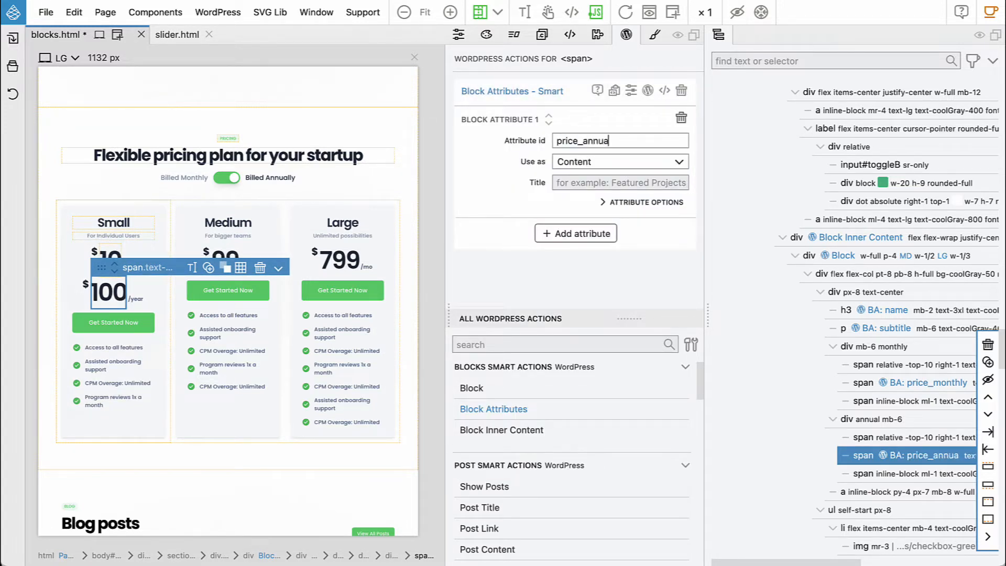
{"action": "type", "text": "l"}
{"action": "left_click", "coordinate": [574, 183]}
{"action": "type", "text": "Price a"}
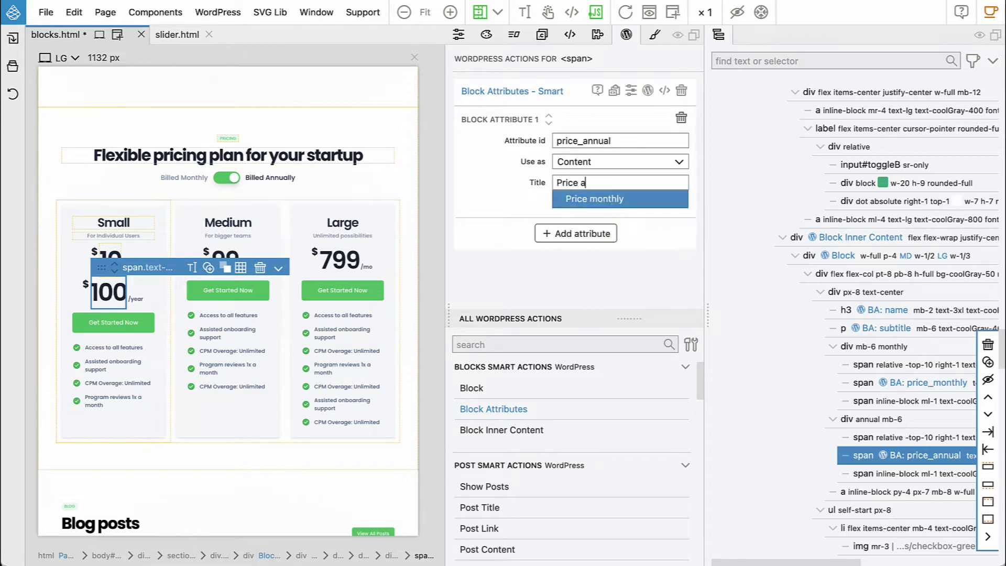
{"action": "type", "text": "nnual"}
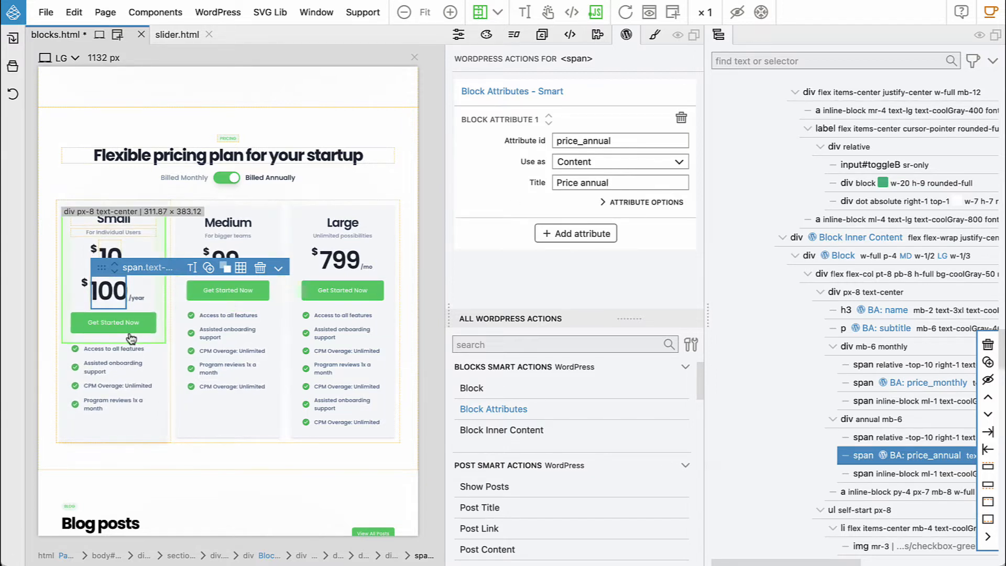
- Add Block Attributes to the Small plan's Get Started Now link with attribute id "button_url", used as Link, and title "Button url"
{"action": "left_click", "coordinate": [109, 325]}
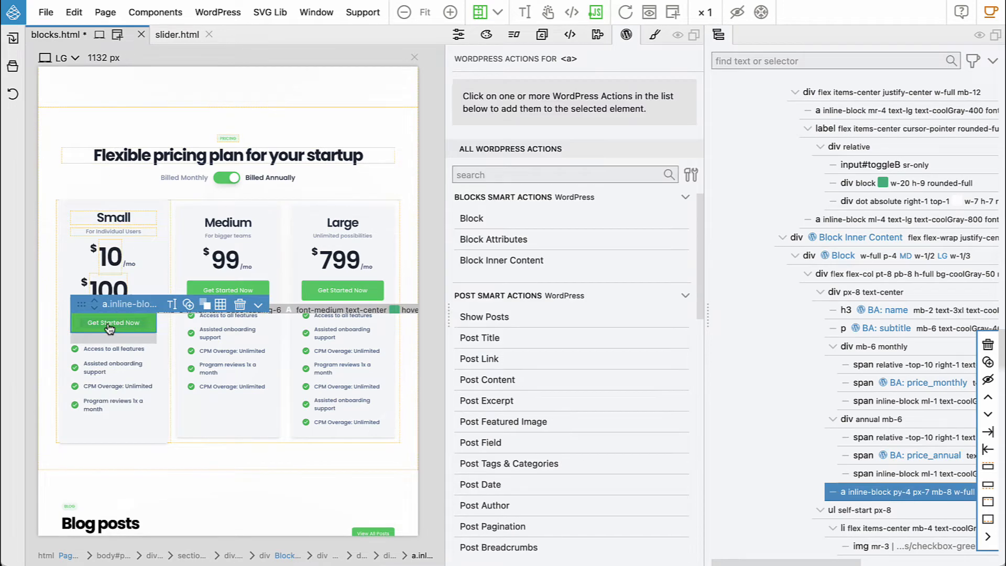
{"action": "left_click", "coordinate": [464, 239]}
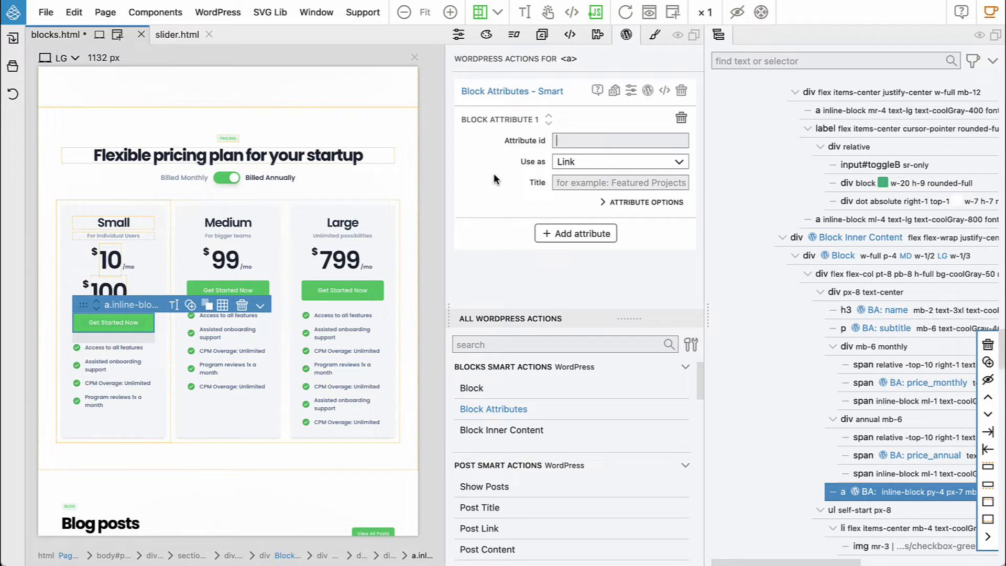
{"action": "type", "text": "butto"}
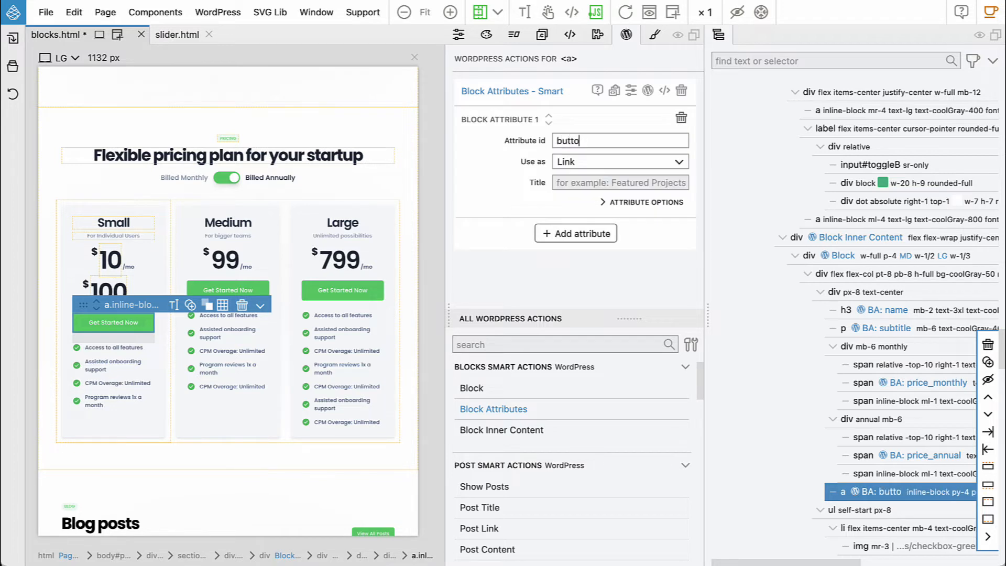
{"action": "type", "text": "n_urlB"}
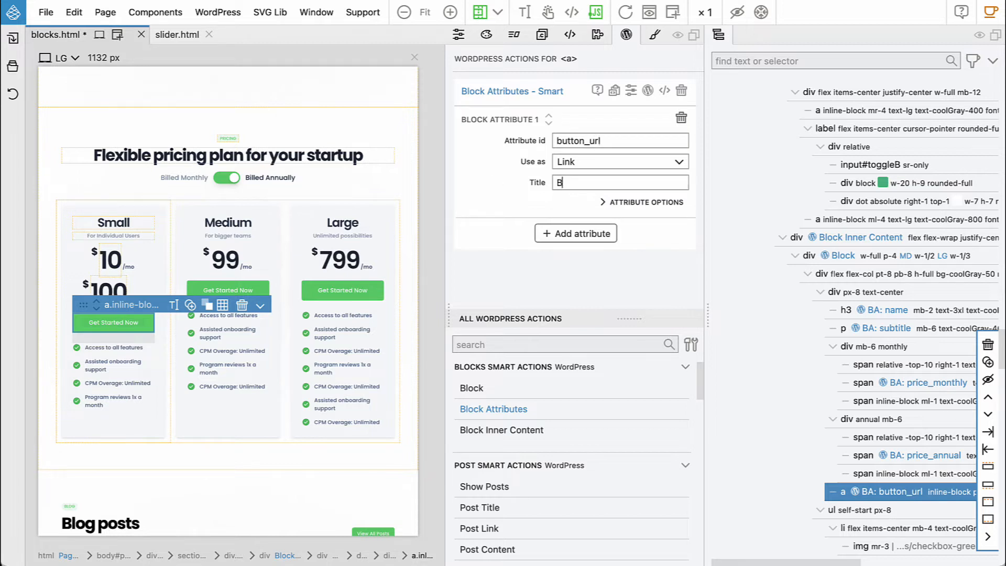
{"action": "type", "text": "utton url"}
- Add a second block attribute to the button link with id "button_label", used as Content, and title "Button label"
{"action": "left_click", "coordinate": [576, 234]}
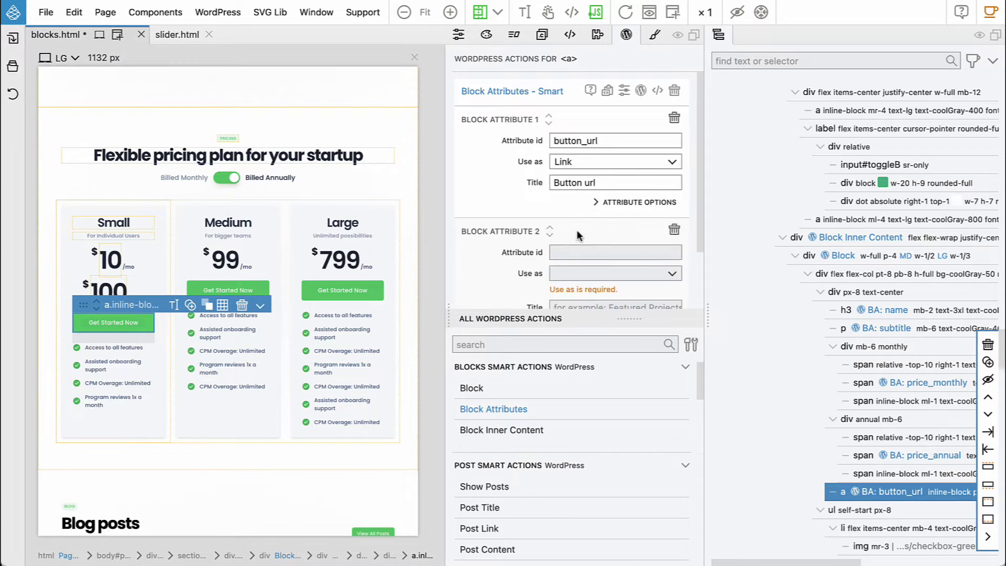
{"action": "left_click", "coordinate": [572, 252]}
{"action": "type", "text": "b"}
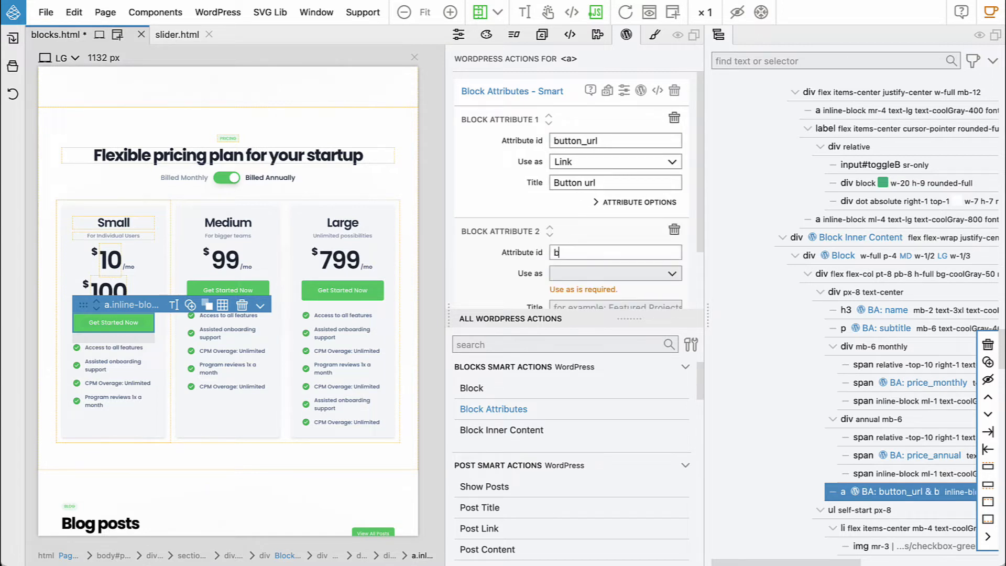
{"action": "type", "text": "utton_label"}
{"action": "left_click", "coordinate": [578, 273]}
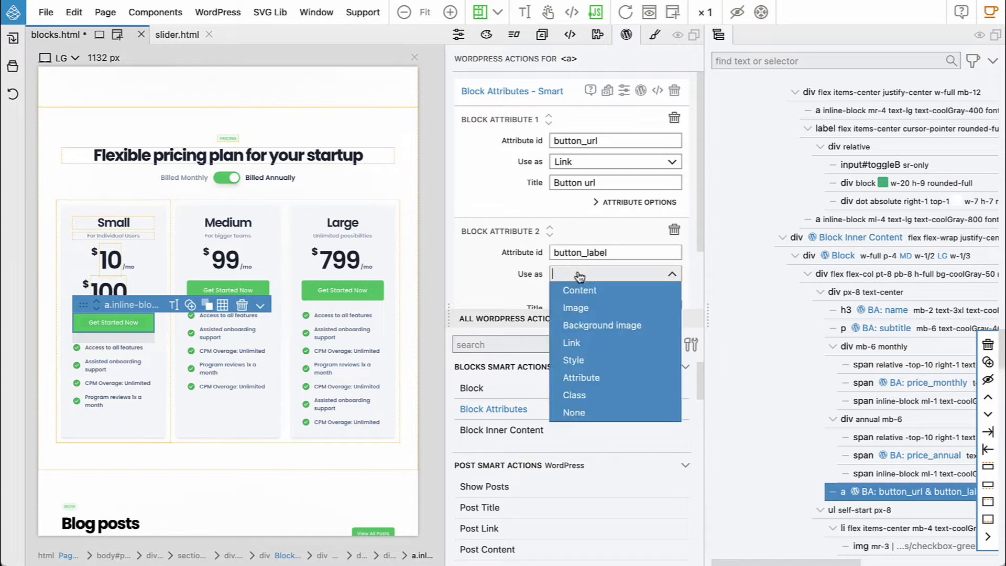
{"action": "left_click", "coordinate": [531, 288]}
{"action": "scroll", "coordinate": [493, 256], "scroll_direction": "down", "scroll_amount": 2}
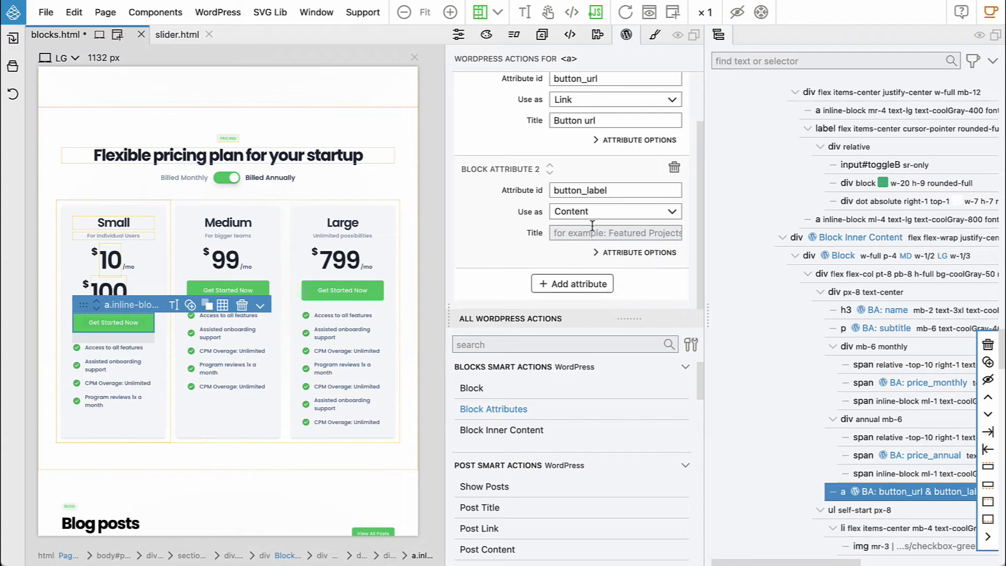
{"action": "left_click", "coordinate": [592, 234]}
{"action": "type", "text": "Butt"}
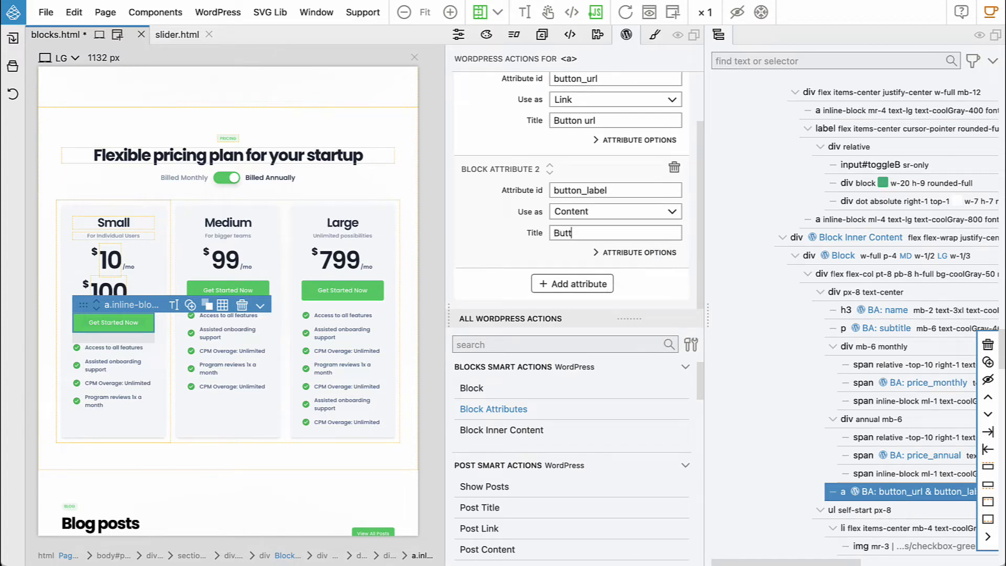
{"action": "type", "text": "on label"}
- Add Block Inner Content to the Small plan's feature list (ul) and allow only the block type "pricing-plan-feature"
{"action": "left_click", "coordinate": [152, 353]}
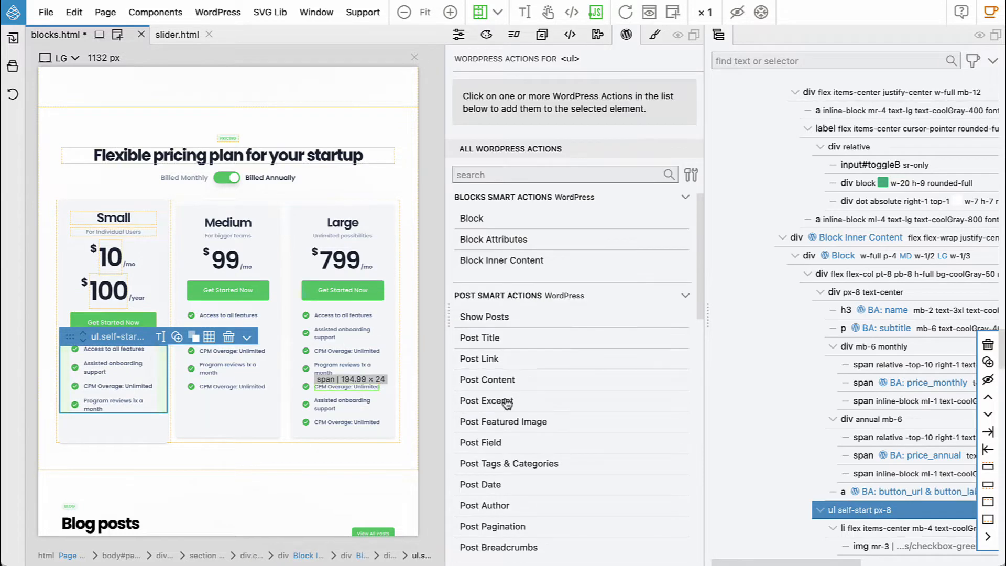
{"action": "scroll", "coordinate": [859, 401], "scroll_direction": "down", "scroll_amount": 4}
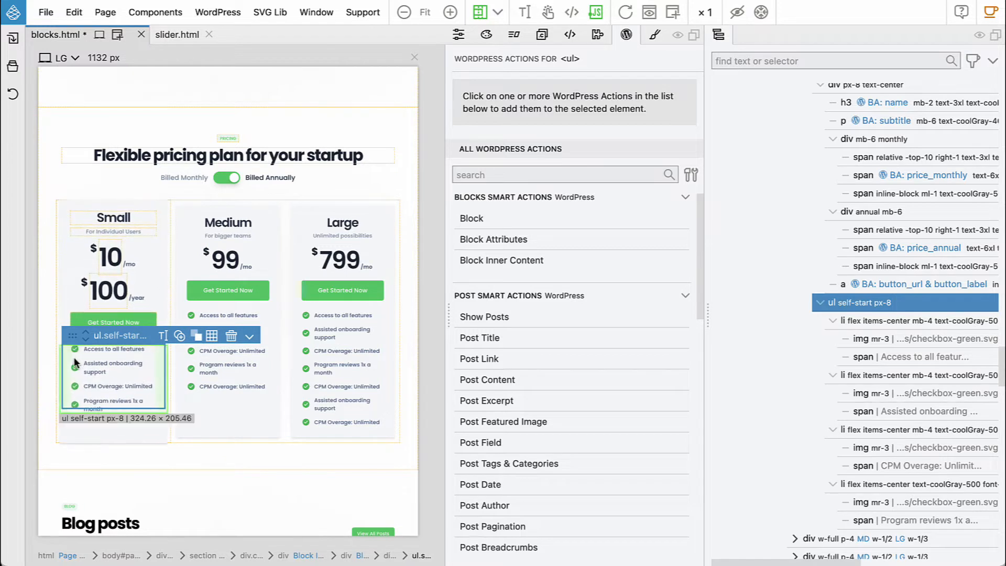
{"action": "mouse_move", "coordinate": [870, 311]}
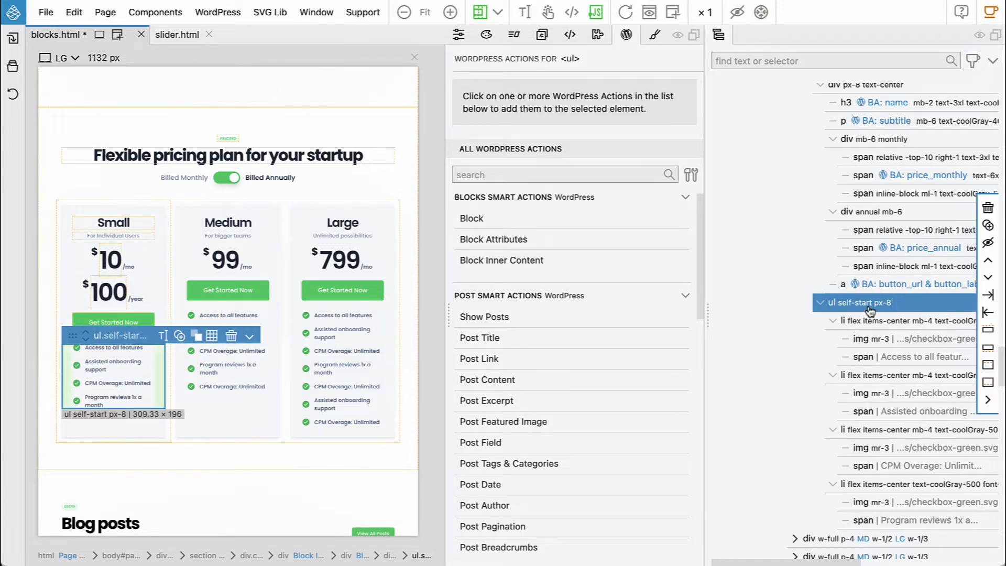
{"action": "left_click", "coordinate": [494, 260]}
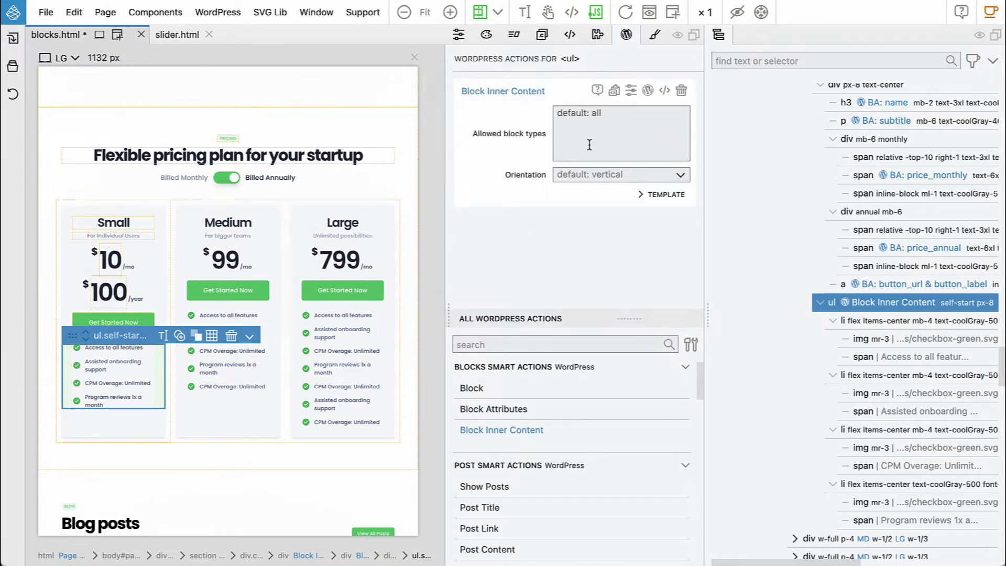
{"action": "type", "text": "p"}
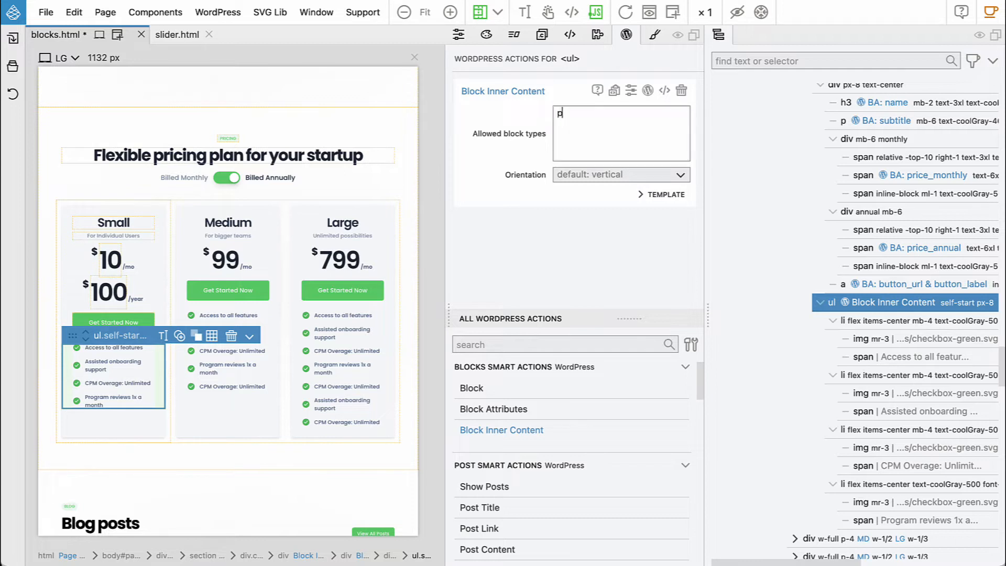
{"action": "type", "text": "ricing-plan-feature"}
- Make the first feature list item a Block, reusing "pricing-plan-feature" as its unique id and titling it "Pricing plan feature"
{"action": "left_click_drag", "start_coordinate": [653, 115], "coordinate": [555, 116]}
{"action": "key", "text": "ctrl+c"}
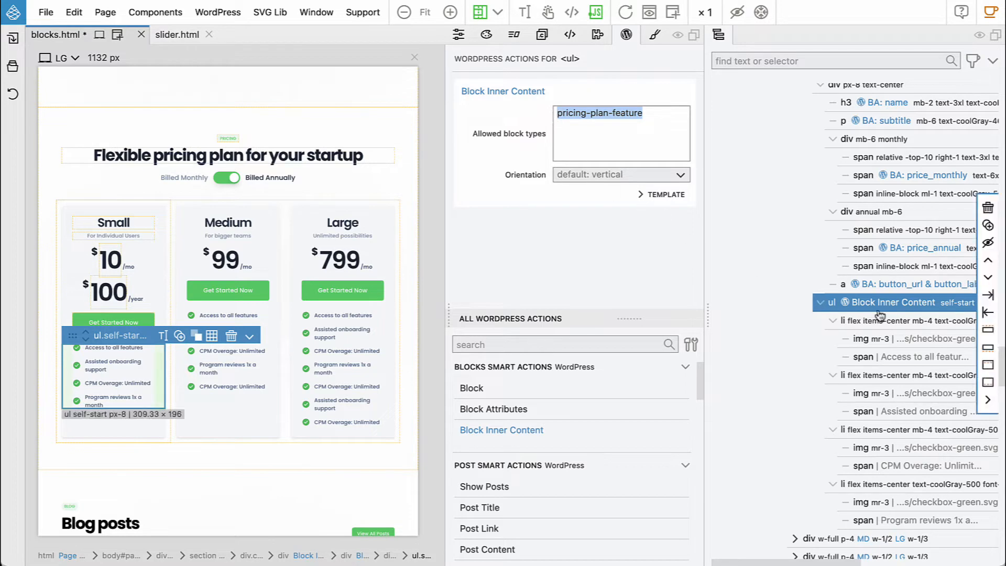
{"action": "left_click", "coordinate": [901, 321]}
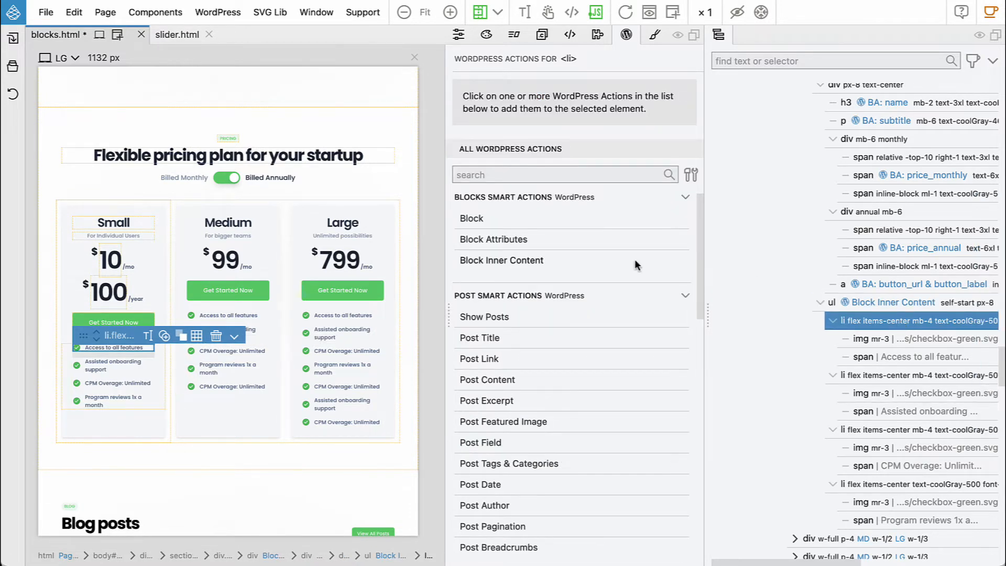
{"action": "left_click", "coordinate": [473, 219]}
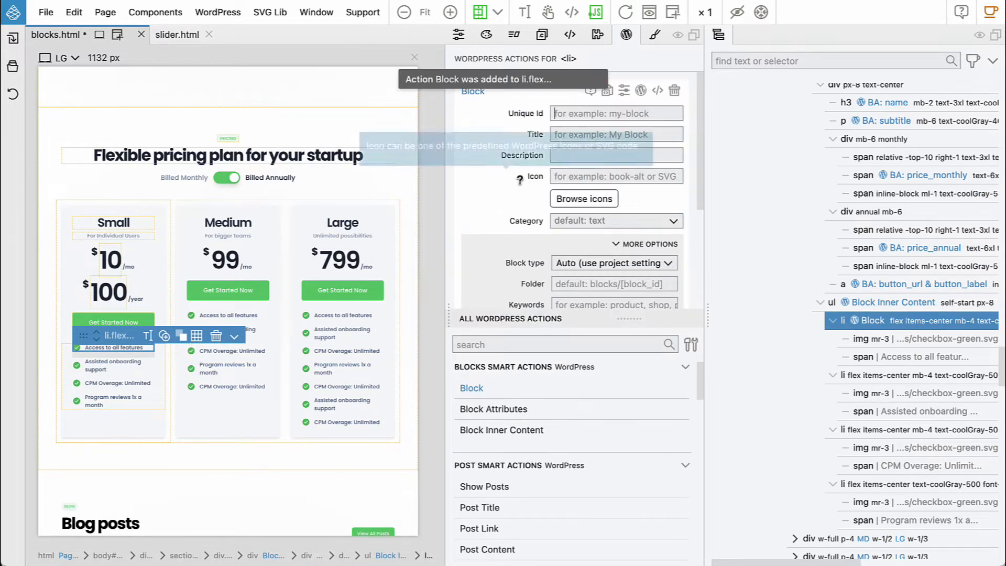
{"action": "key", "text": "ctrl+v"}
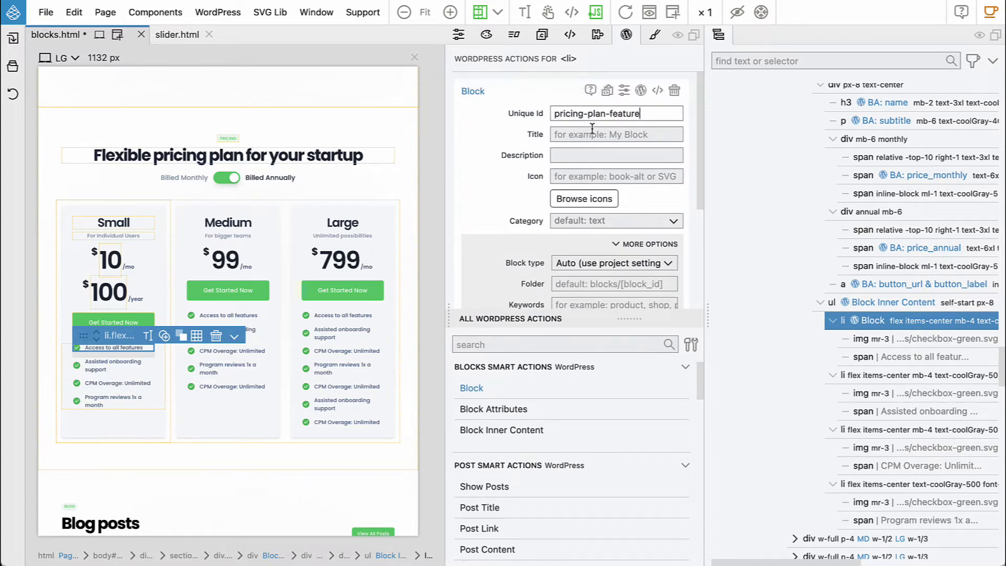
{"action": "left_click", "coordinate": [585, 136]}
{"action": "type", "text": "Pr"}
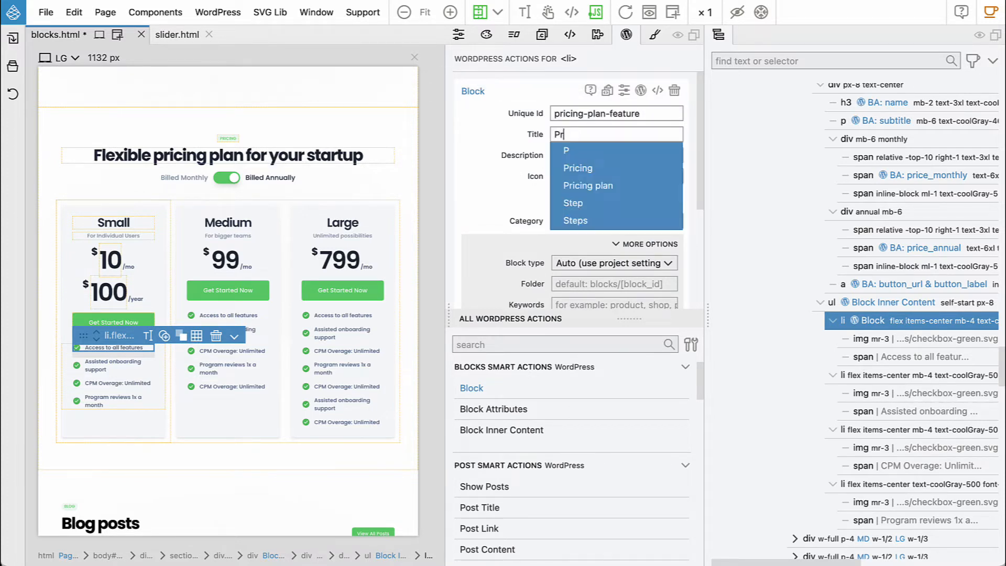
{"action": "type", "text": "icing p"}
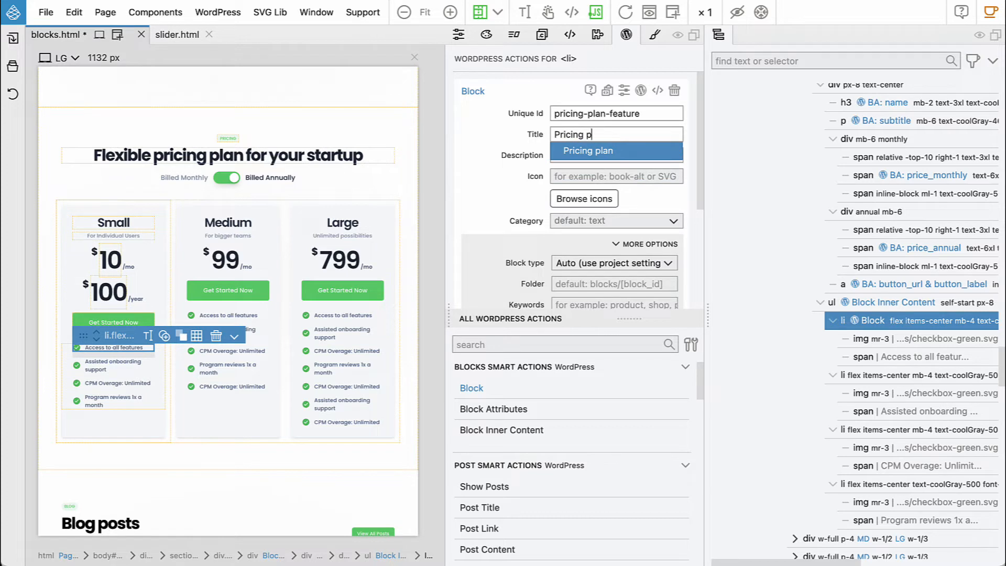
{"action": "type", "text": "lan feature"}
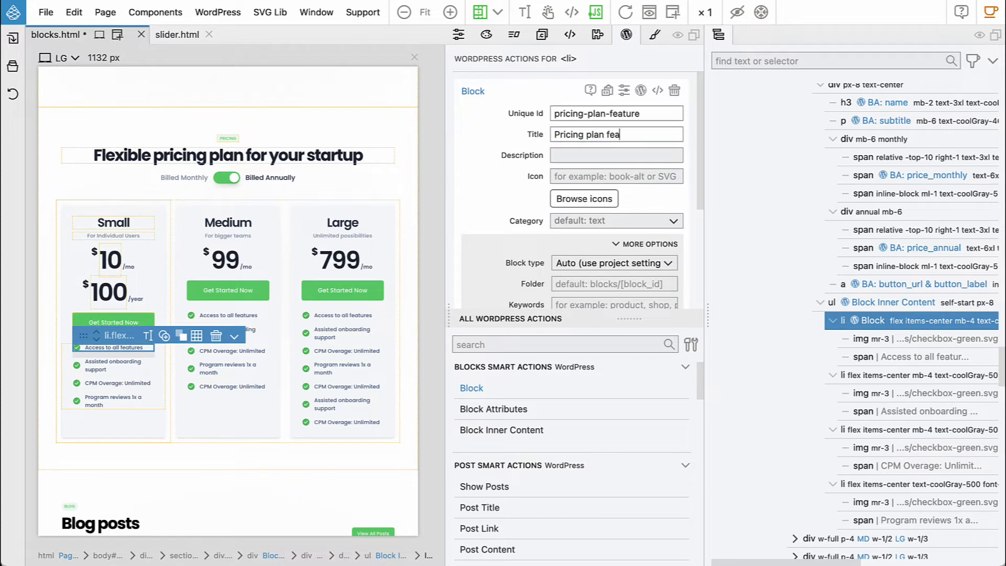
- Set the feature block's category to Custom with the custom category id "flex"
{"action": "left_click", "coordinate": [580, 222]}
{"action": "left_click", "coordinate": [580, 366]}
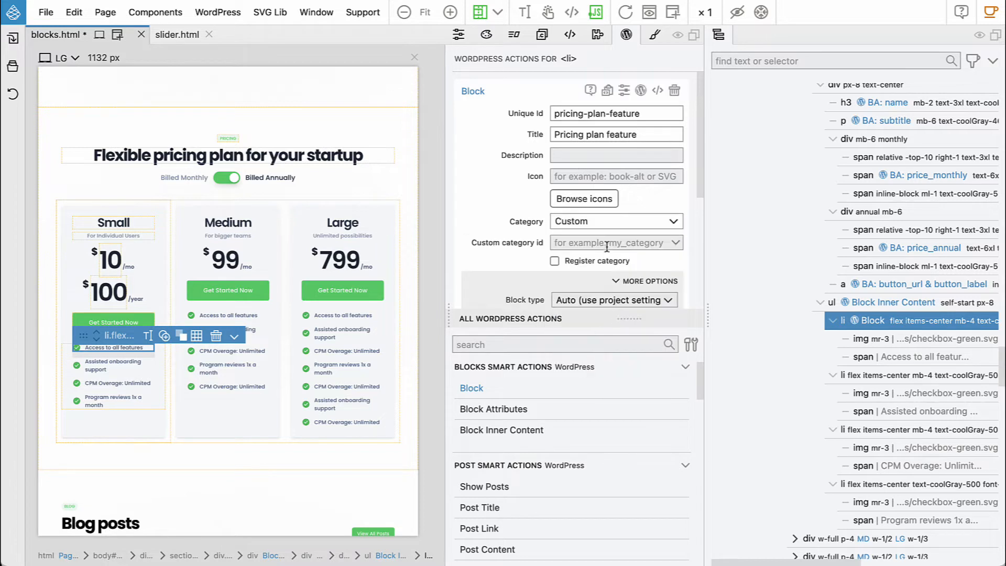
{"action": "left_click", "coordinate": [606, 244]}
{"action": "left_click", "coordinate": [595, 270]}
- Restrict the feature block's parents to "pricing-plan"
{"action": "scroll", "coordinate": [595, 268], "scroll_direction": "down", "scroll_amount": 2}
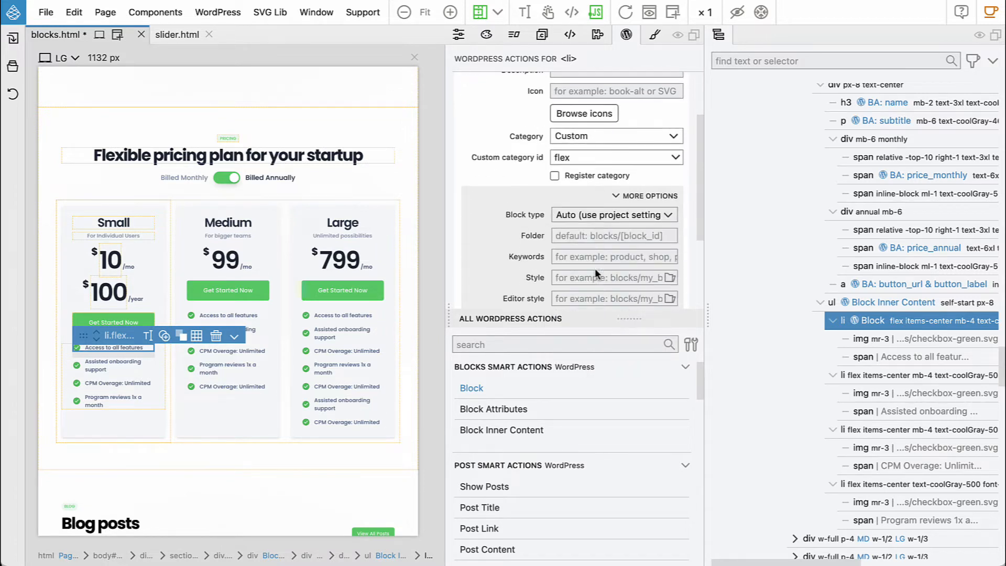
{"action": "scroll", "coordinate": [595, 268], "scroll_direction": "down", "scroll_amount": 3}
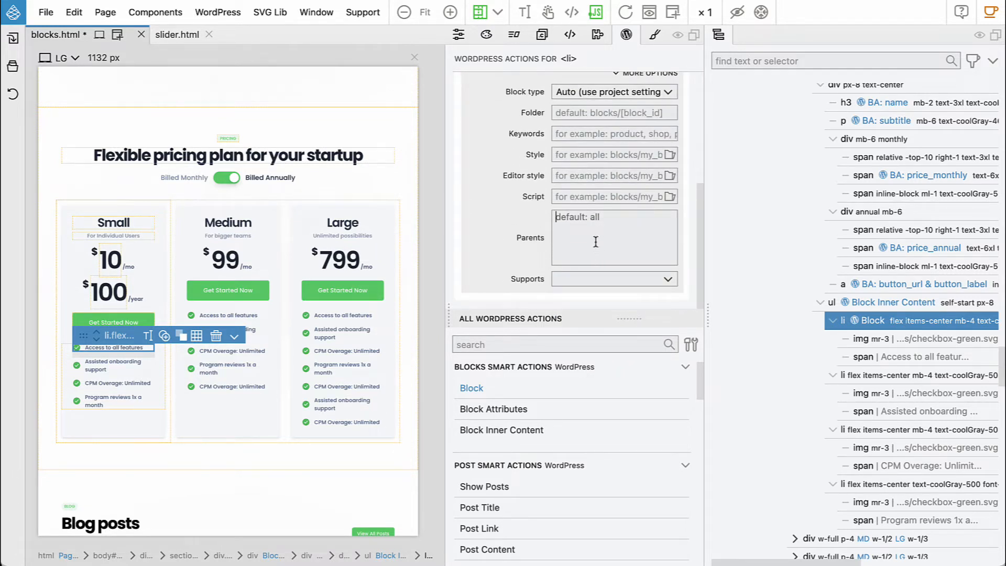
{"action": "type", "text": "pricing"}
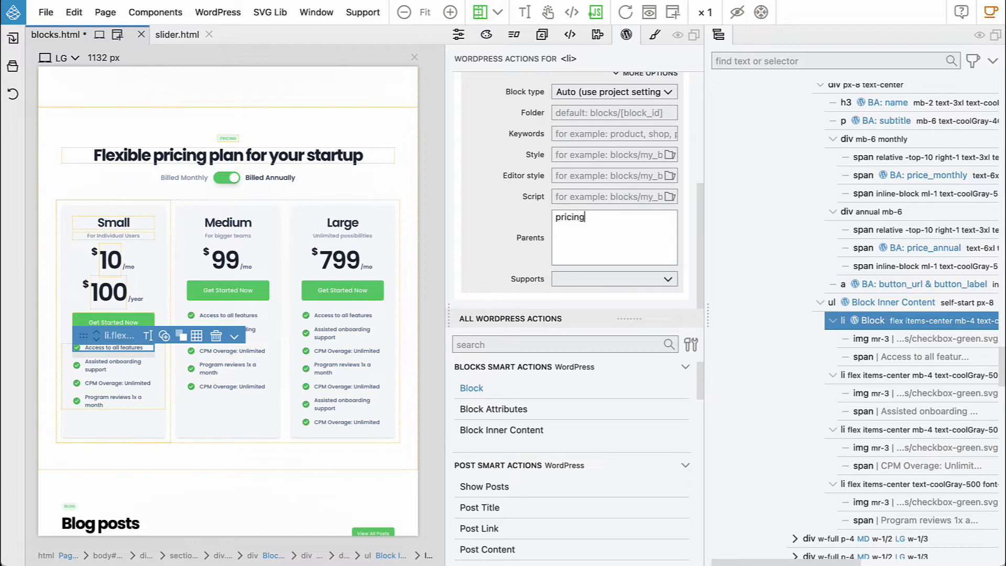
{"action": "type", "text": "-plan"}
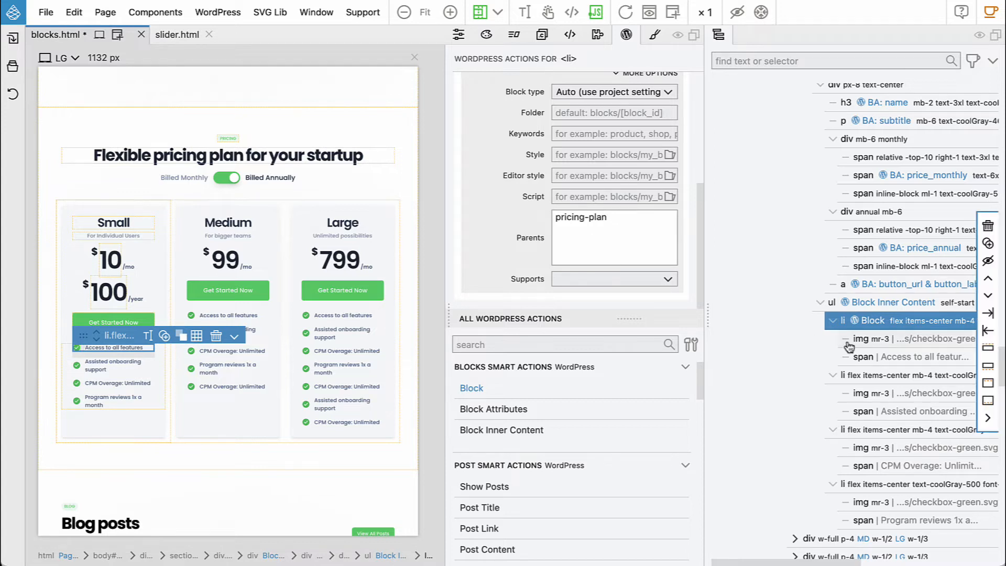
- Add Block Attributes to the first feature's text span, with attribute id "name" used as Content and title "Name"
{"action": "left_click", "coordinate": [875, 358]}
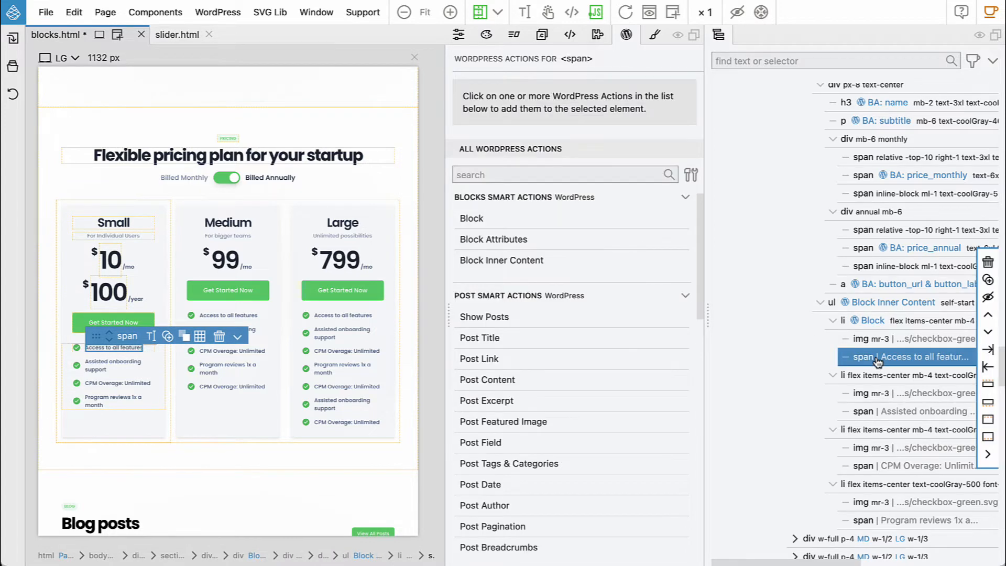
{"action": "left_click", "coordinate": [496, 239]}
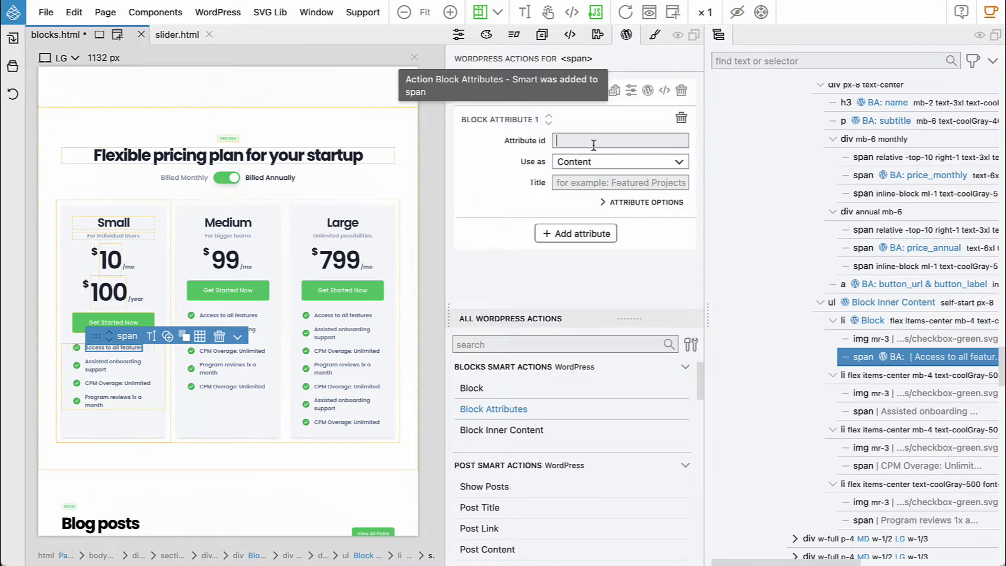
{"action": "type", "text": "name"}
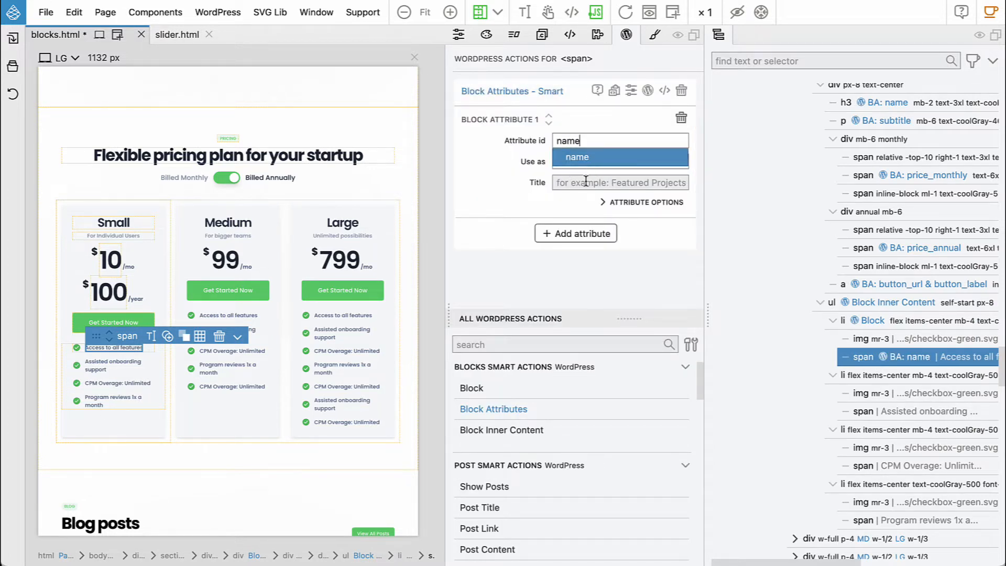
{"action": "left_click", "coordinate": [585, 180]}
{"action": "type", "text": "Name"}
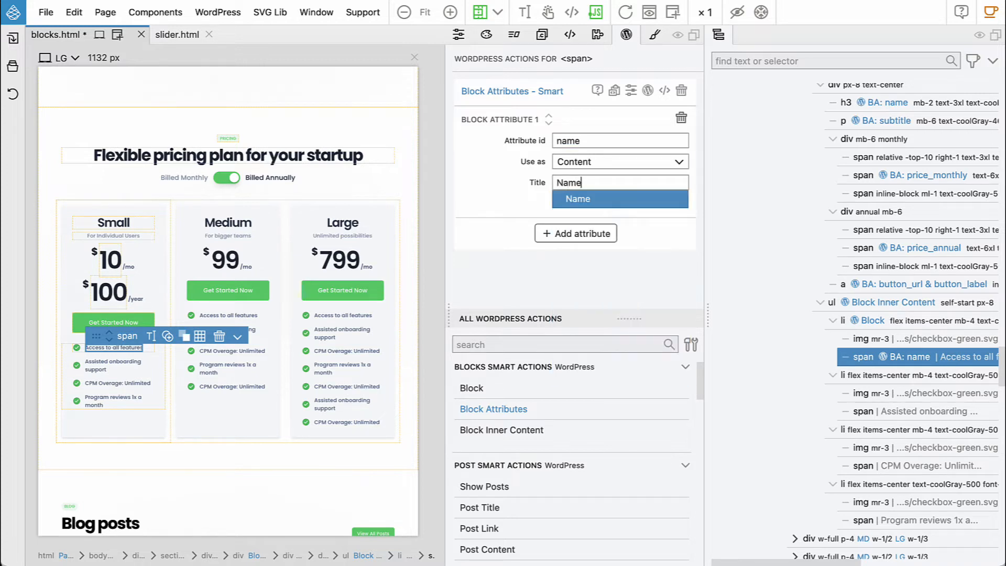
{"action": "left_click", "coordinate": [475, 209]}
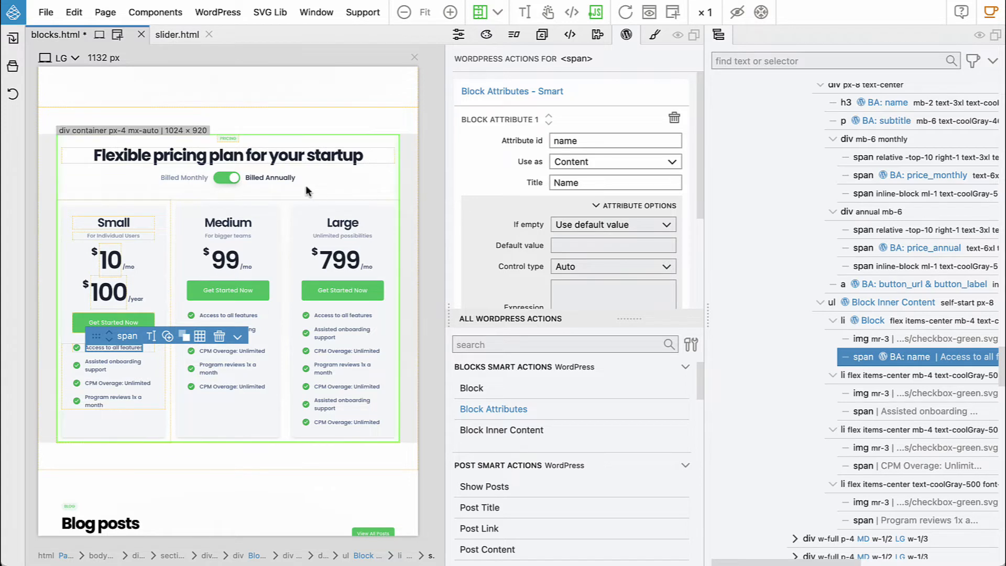
- Save blocks.html with its theme export, and reload the WordPress editor for the Home page in Chrome
{"action": "key", "text": "ctrl+s"}
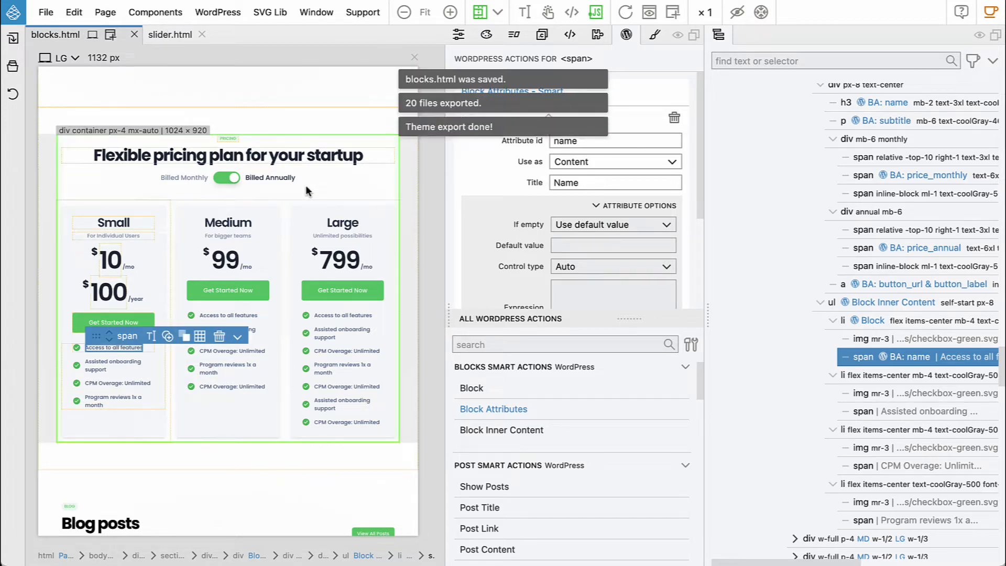
{"action": "key", "text": "super+Tab"}
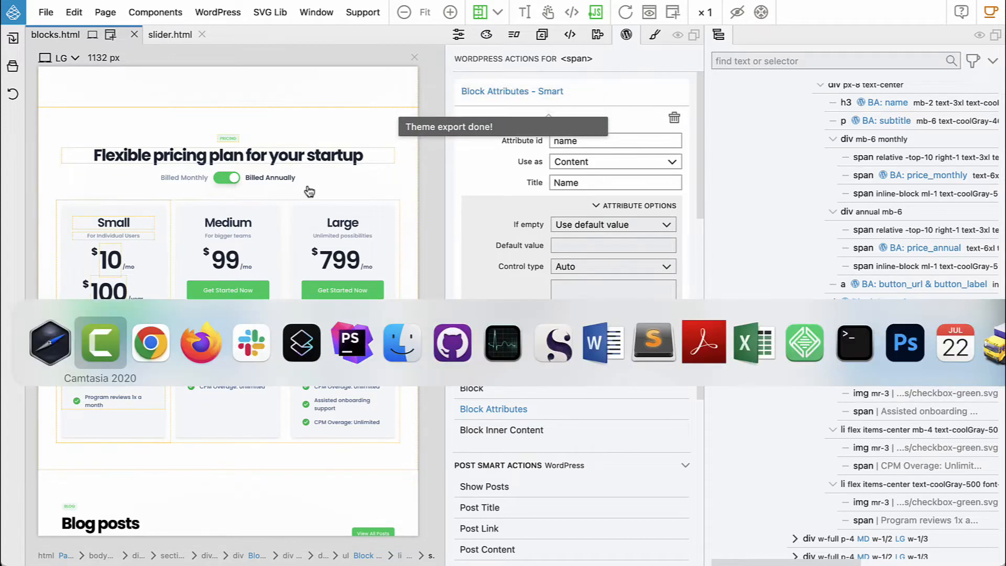
{"action": "key", "text": "super+Tab"}
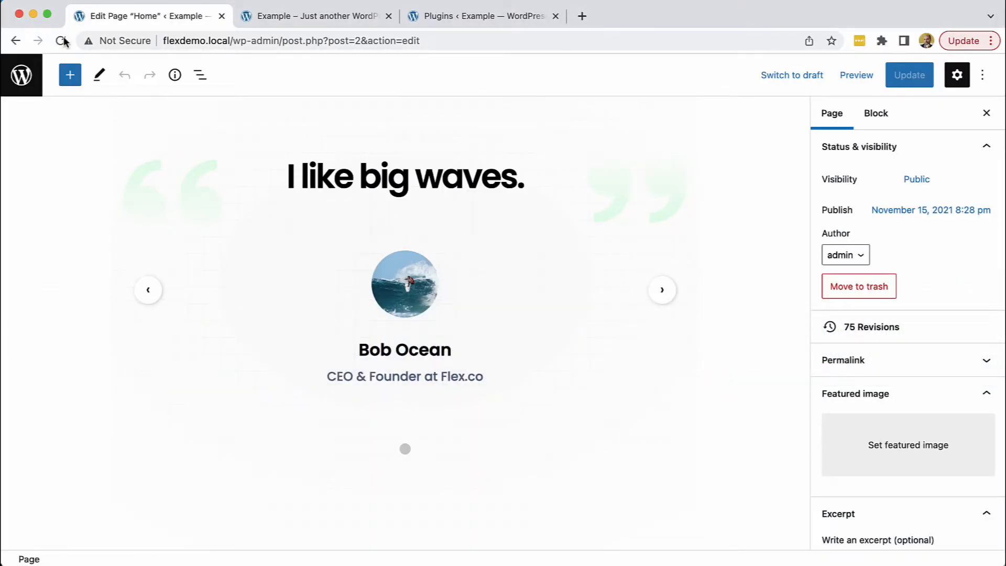
{"action": "left_click", "coordinate": [63, 41]}
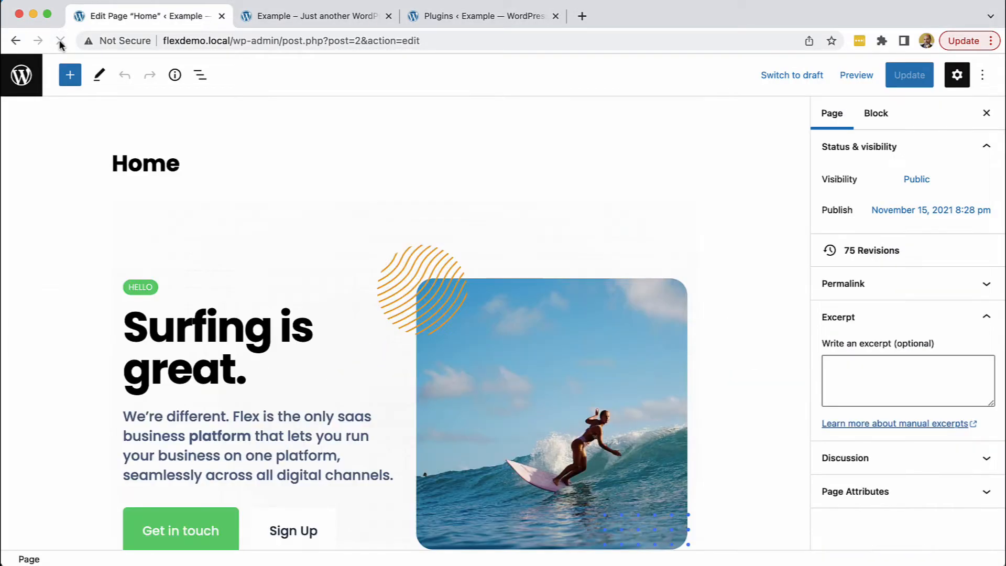
- Add the Pricing block from Flex Website Blocks at the end of the Home page
{"action": "scroll", "coordinate": [141, 137], "scroll_direction": "down", "scroll_amount": 20}
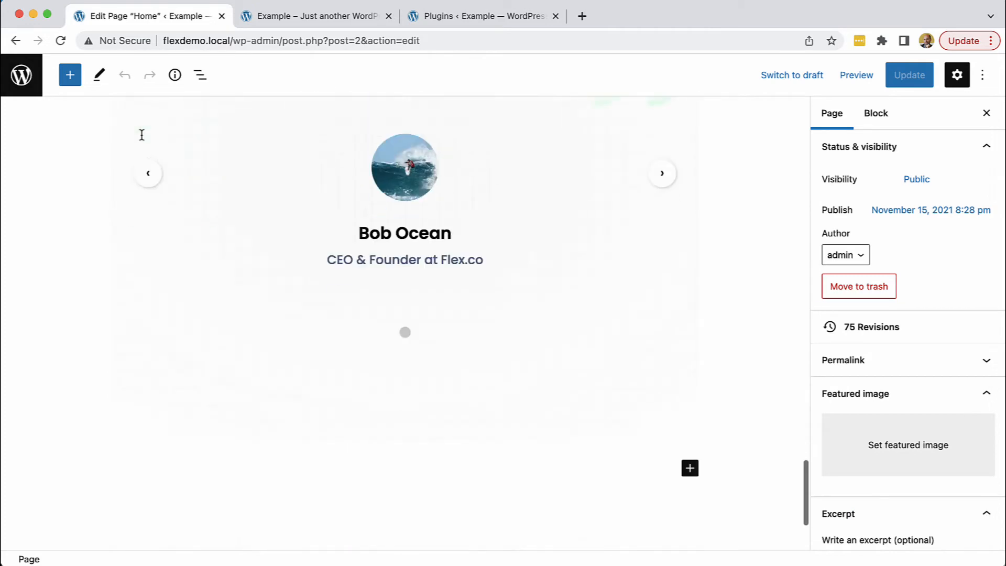
{"action": "left_click", "coordinate": [65, 76]}
{"action": "scroll", "coordinate": [84, 290], "scroll_direction": "down", "scroll_amount": 8}
{"action": "scroll", "coordinate": [84, 290], "scroll_direction": "down", "scroll_amount": 15}
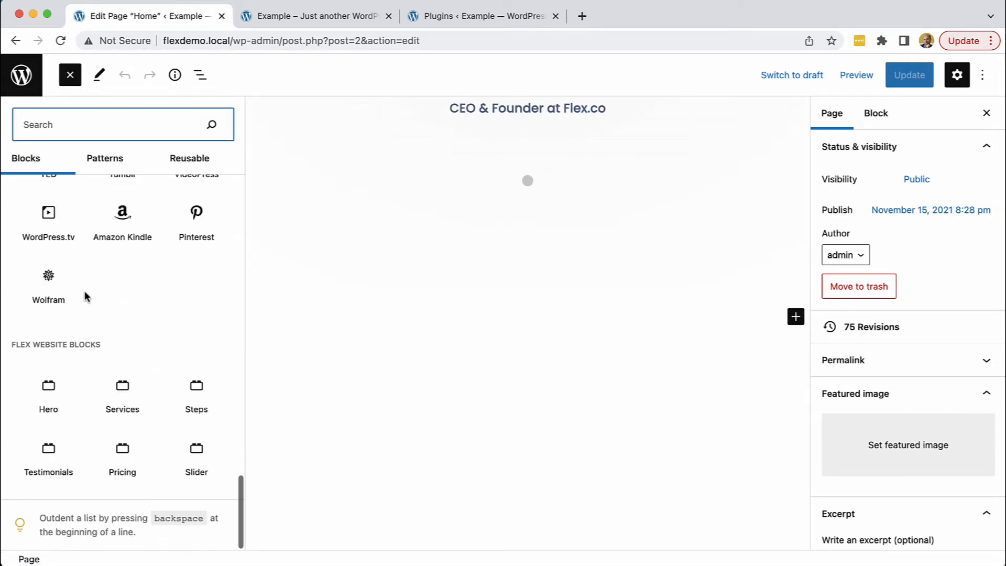
{"action": "left_click_drag", "start_coordinate": [110, 455], "coordinate": [419, 302]}
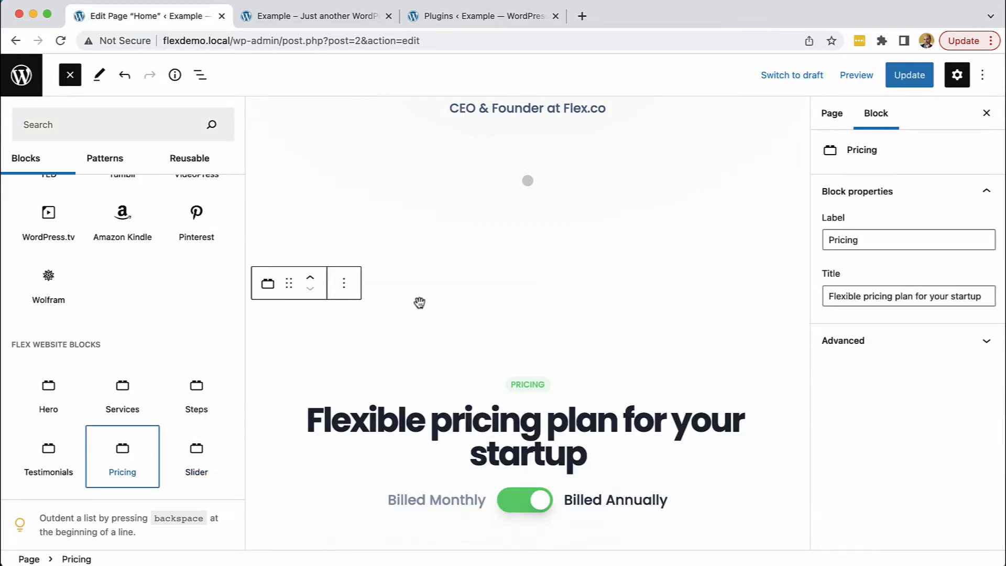
{"action": "left_click", "coordinate": [70, 75]}
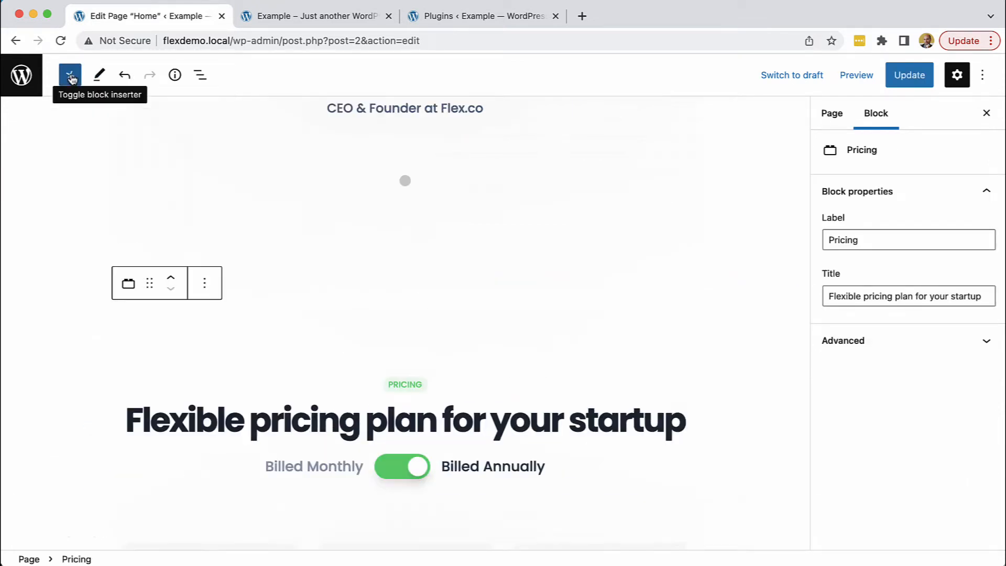
- Examine the Pricing block's title, plan cards and feature lists, including the first plan's editable properties
{"action": "scroll", "coordinate": [606, 204], "scroll_direction": "down", "scroll_amount": 5}
{"action": "scroll", "coordinate": [605, 211], "scroll_direction": "down", "scroll_amount": 2}
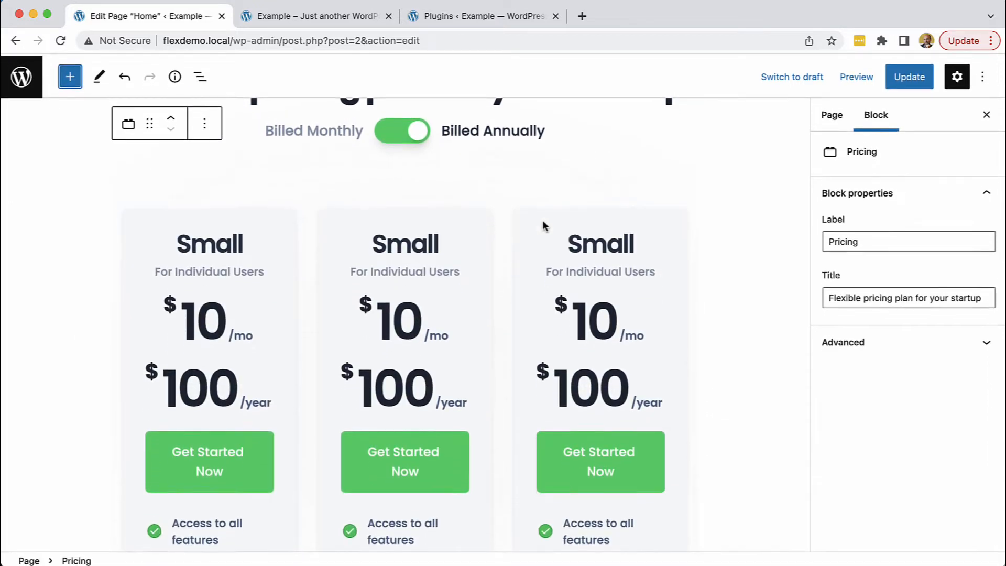
{"action": "scroll", "coordinate": [504, 232], "scroll_direction": "up", "scroll_amount": 5}
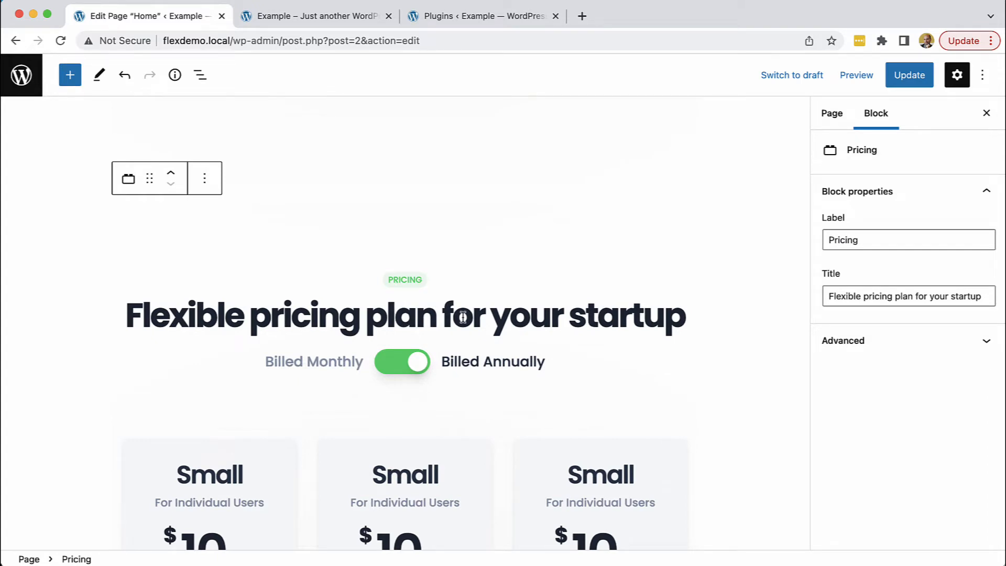
{"action": "double_click", "coordinate": [296, 318]}
{"action": "scroll", "coordinate": [294, 317], "scroll_direction": "down", "scroll_amount": 5}
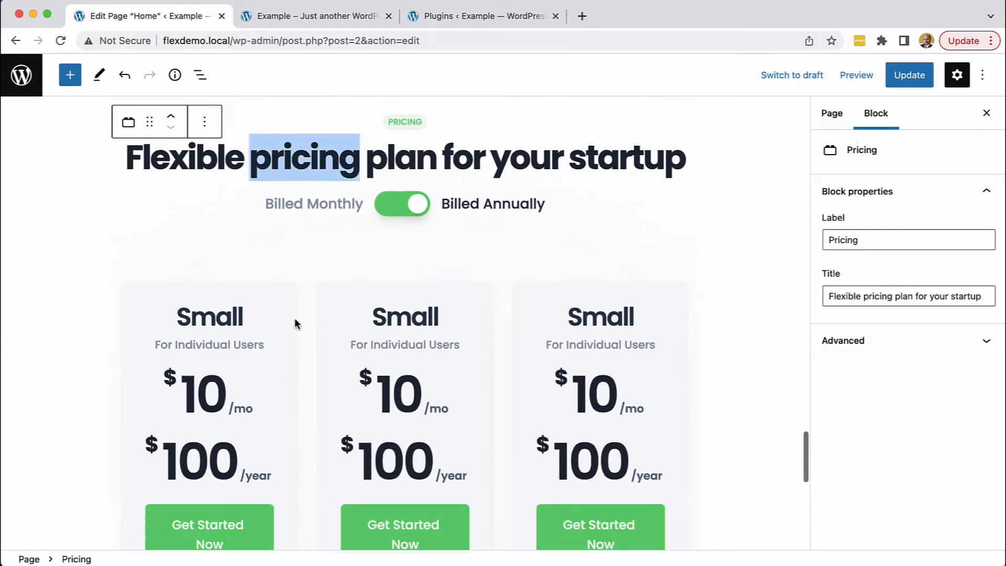
{"action": "left_click", "coordinate": [291, 317]}
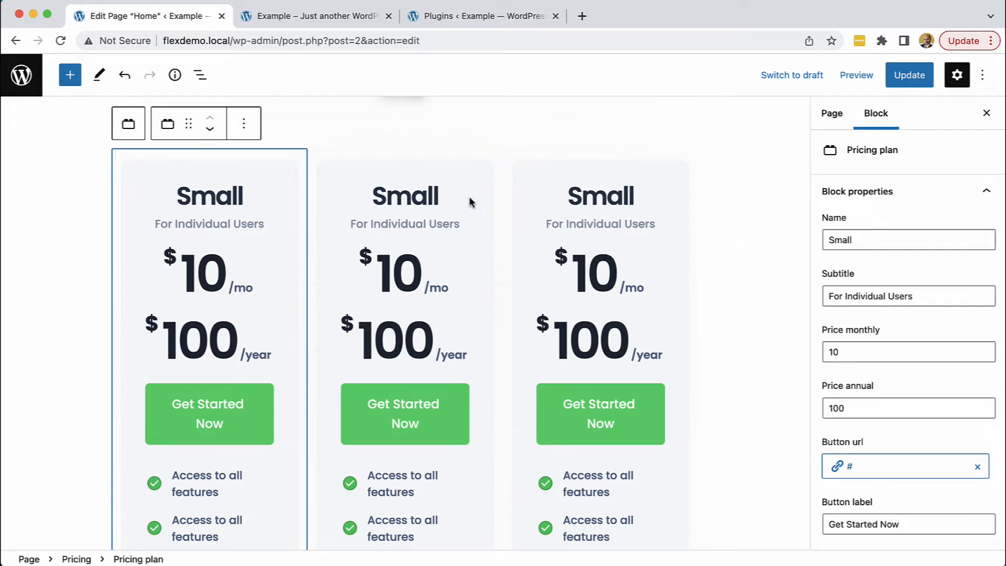
{"action": "scroll", "coordinate": [298, 227], "scroll_direction": "down", "scroll_amount": 3}
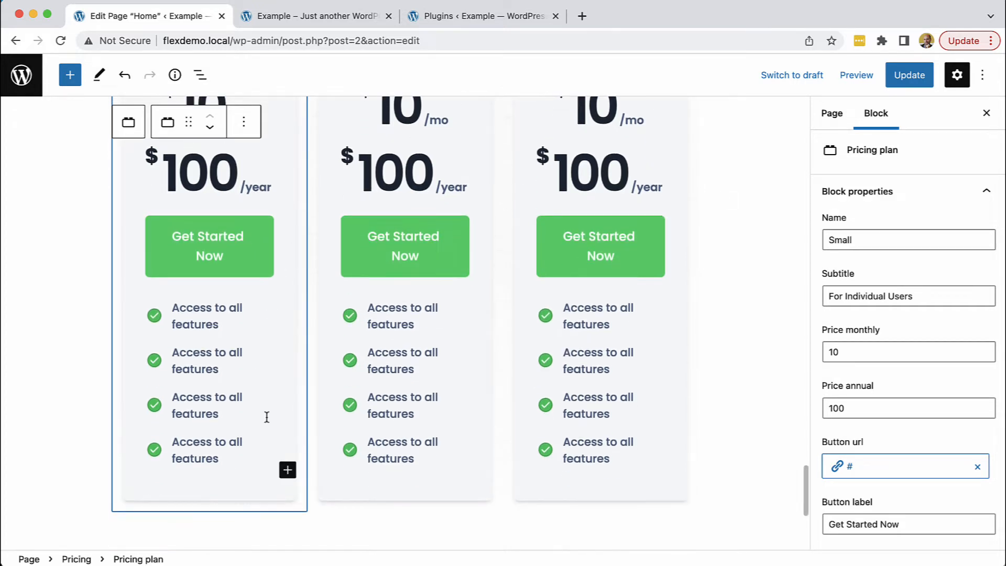
{"action": "scroll", "coordinate": [626, 369], "scroll_direction": "up", "scroll_amount": 4}
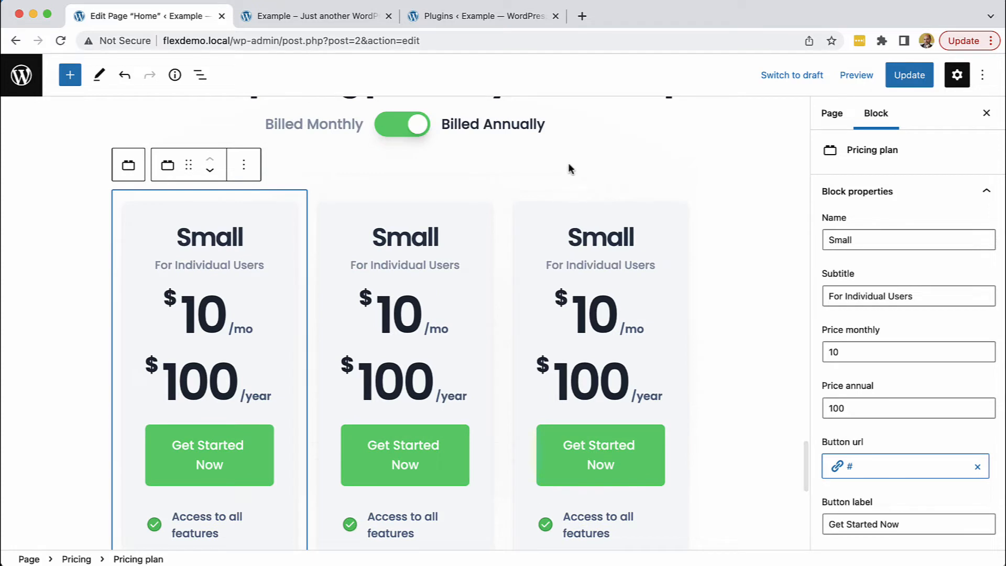
- Append a fourth pricing plan to the Pricing block and remove it again
{"action": "left_click", "coordinate": [569, 168]}
{"action": "scroll", "coordinate": [651, 238], "scroll_direction": "down", "scroll_amount": 6}
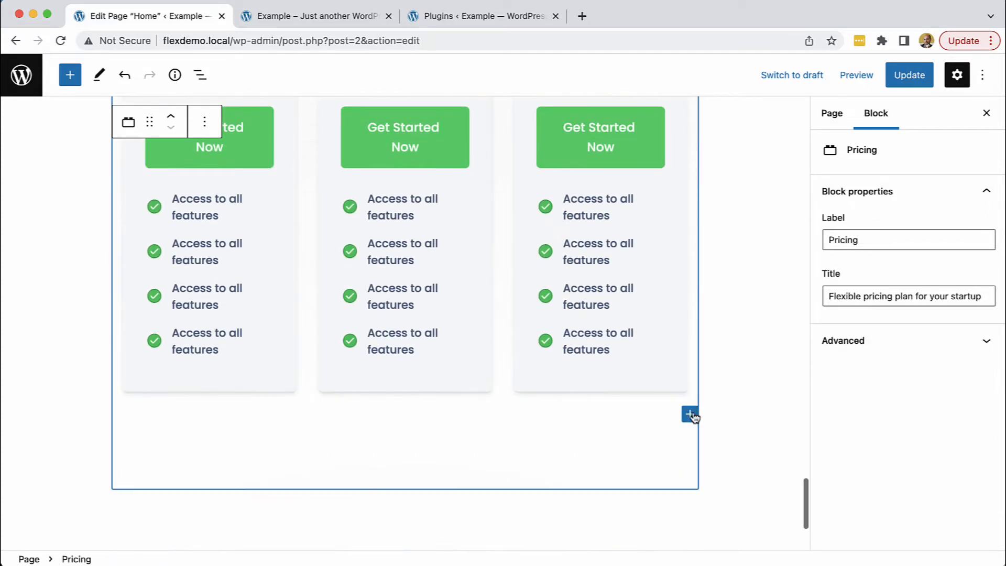
{"action": "left_click", "coordinate": [690, 415]}
{"action": "scroll", "coordinate": [571, 392], "scroll_direction": "down", "scroll_amount": 6}
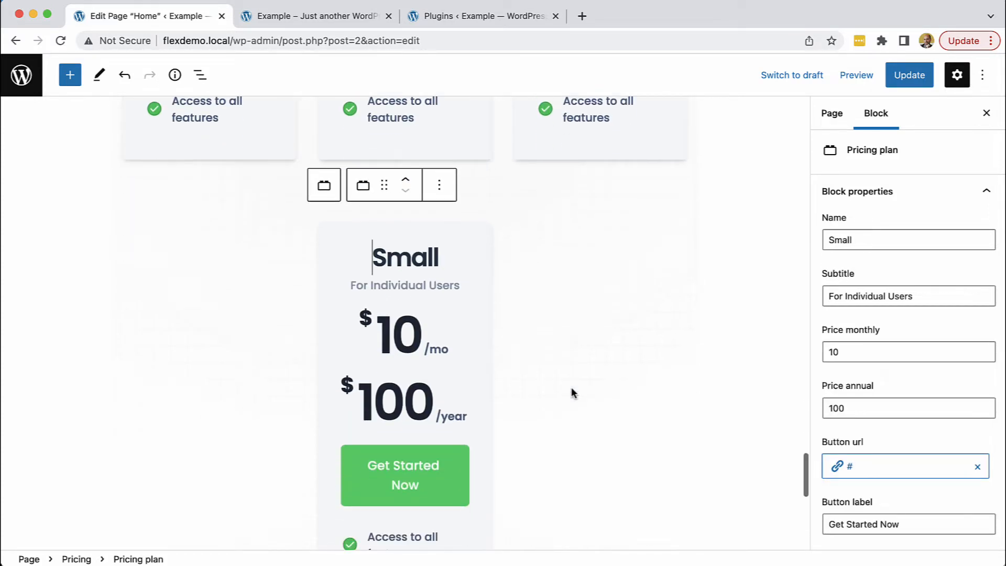
{"action": "left_click", "coordinate": [440, 139]}
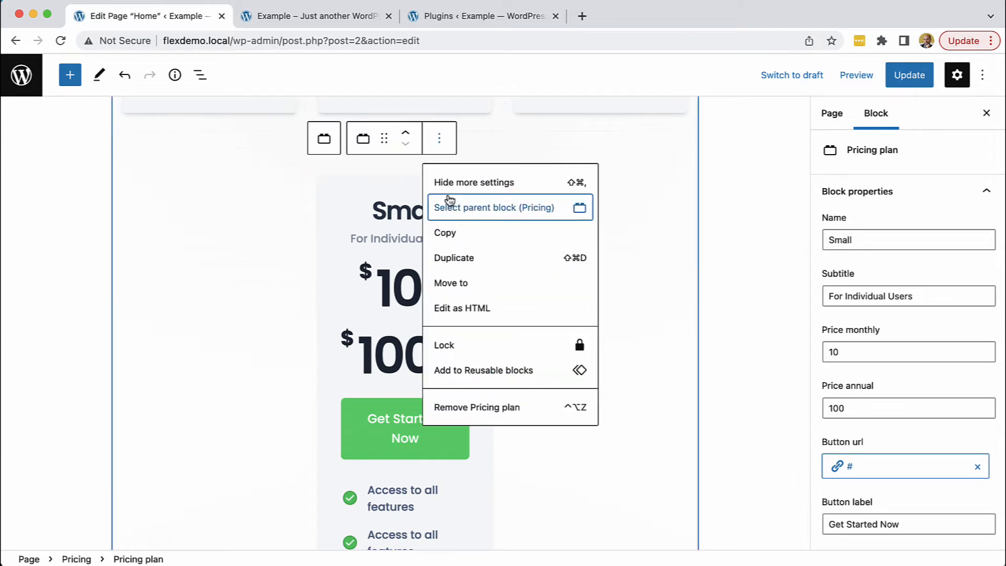
{"action": "left_click", "coordinate": [481, 408]}
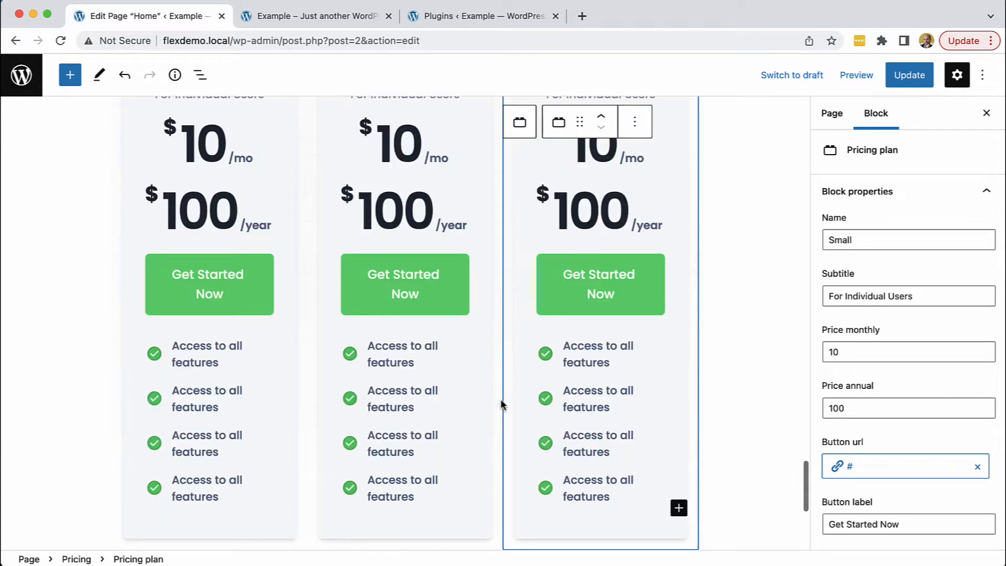
- Rename the second pricing plan as "Large" and the third as "Huge"
{"action": "scroll", "coordinate": [501, 399], "scroll_direction": "up", "scroll_amount": 4}
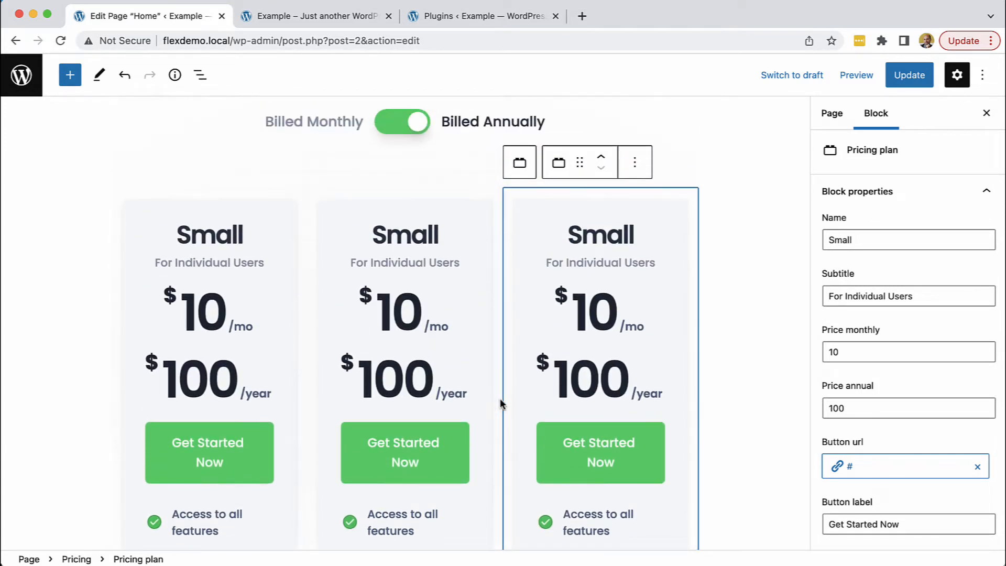
{"action": "left_click", "coordinate": [222, 234]}
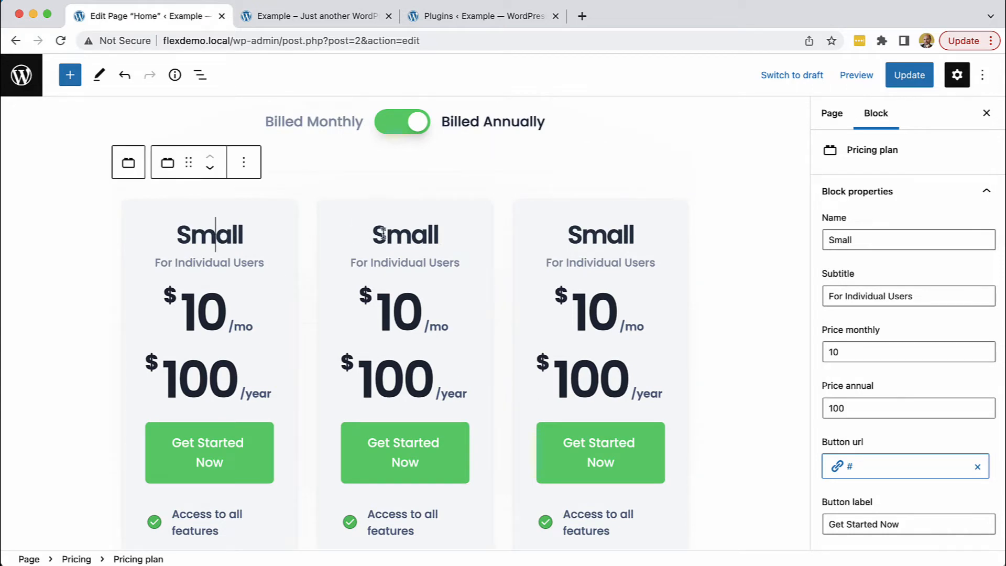
{"action": "left_click", "coordinate": [383, 233]}
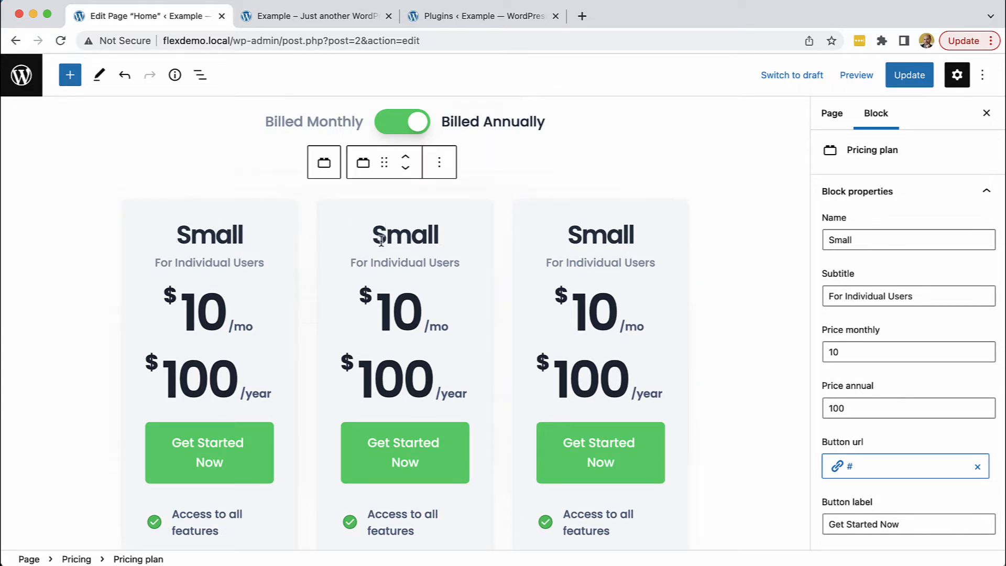
{"action": "double_click", "coordinate": [383, 239]}
{"action": "type", "text": "Large"}
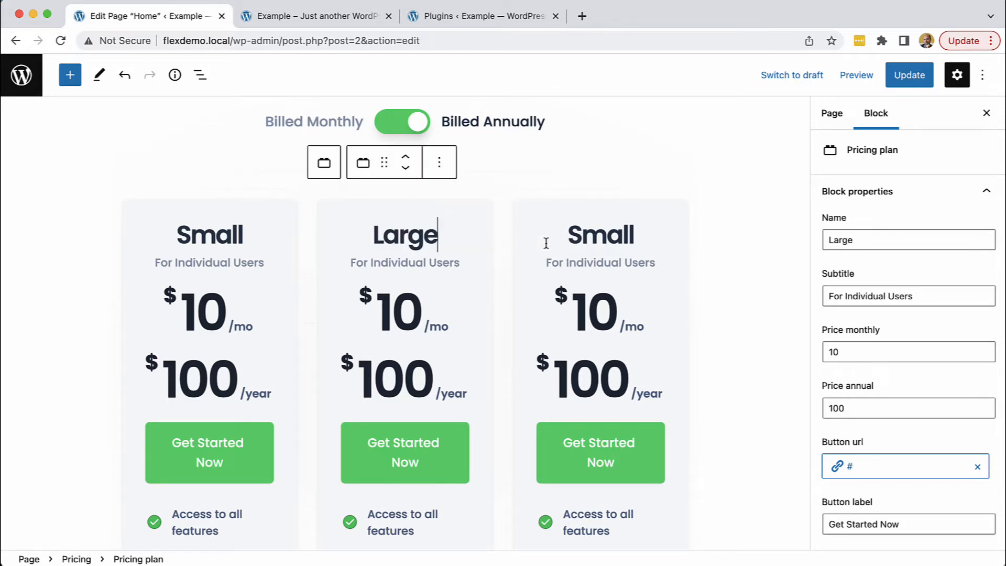
{"action": "left_click", "coordinate": [590, 233]}
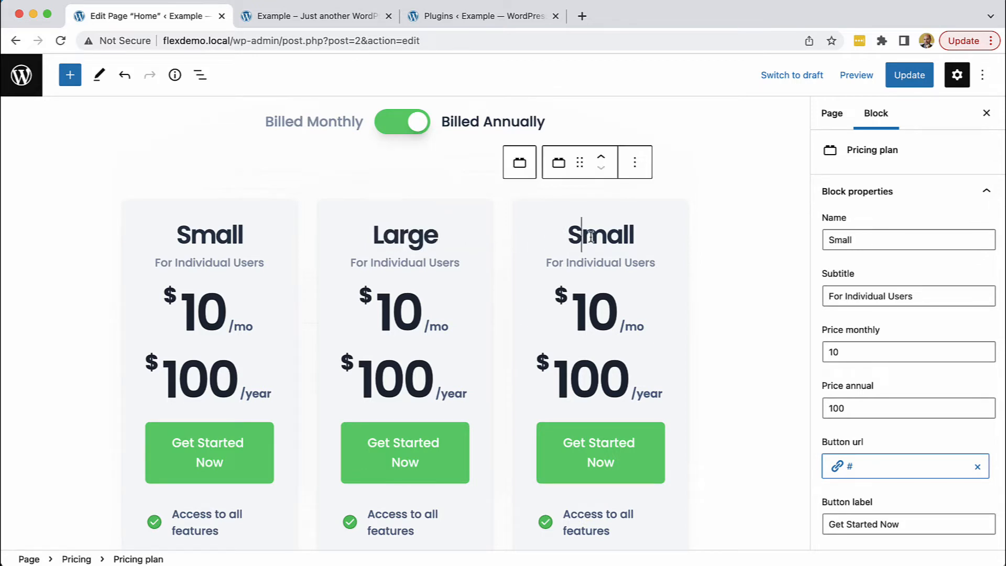
{"action": "double_click", "coordinate": [591, 236]}
{"action": "type", "text": "Huge"}
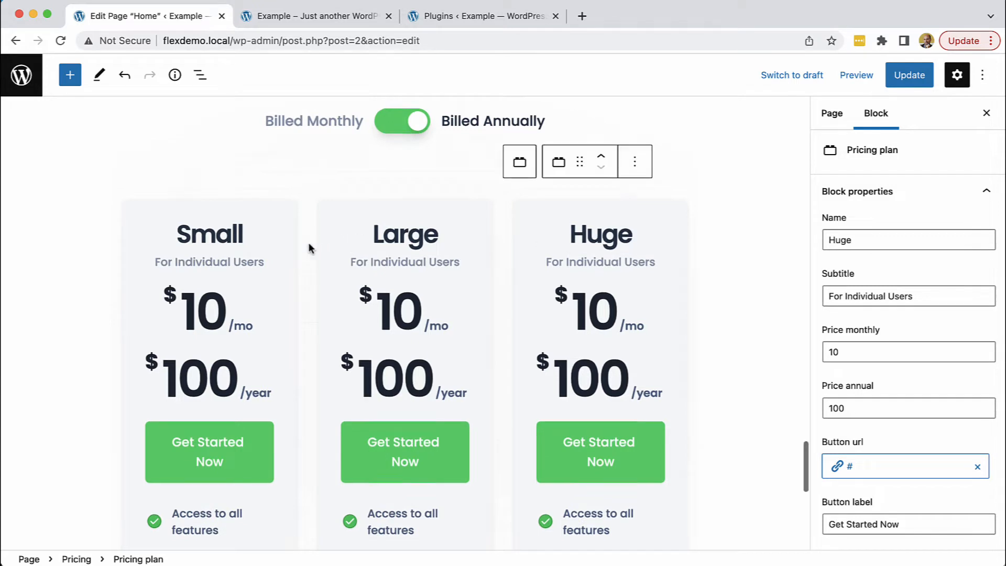
- Set the Small plan's monthly price to 5
{"action": "scroll", "coordinate": [315, 244], "scroll_direction": "down", "scroll_amount": 2}
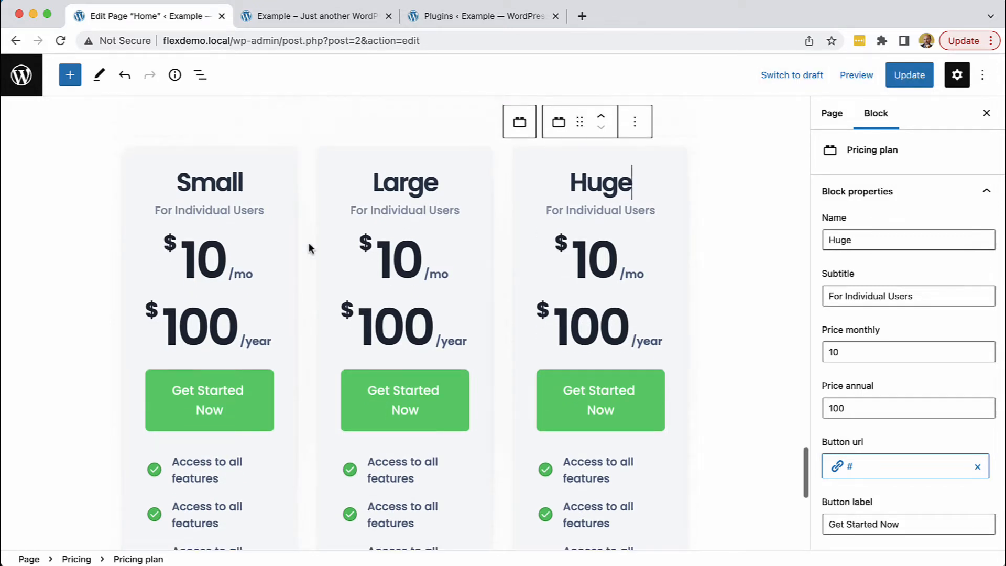
{"action": "left_click", "coordinate": [221, 256]}
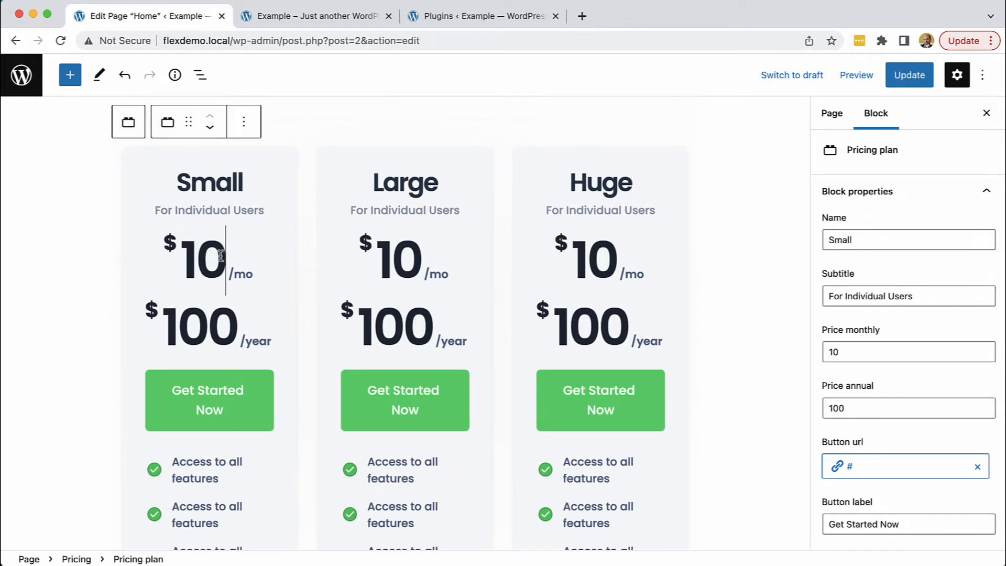
{"action": "key", "text": "Left"}
{"action": "key", "text": "Left"}
{"action": "type", "text": "5"}
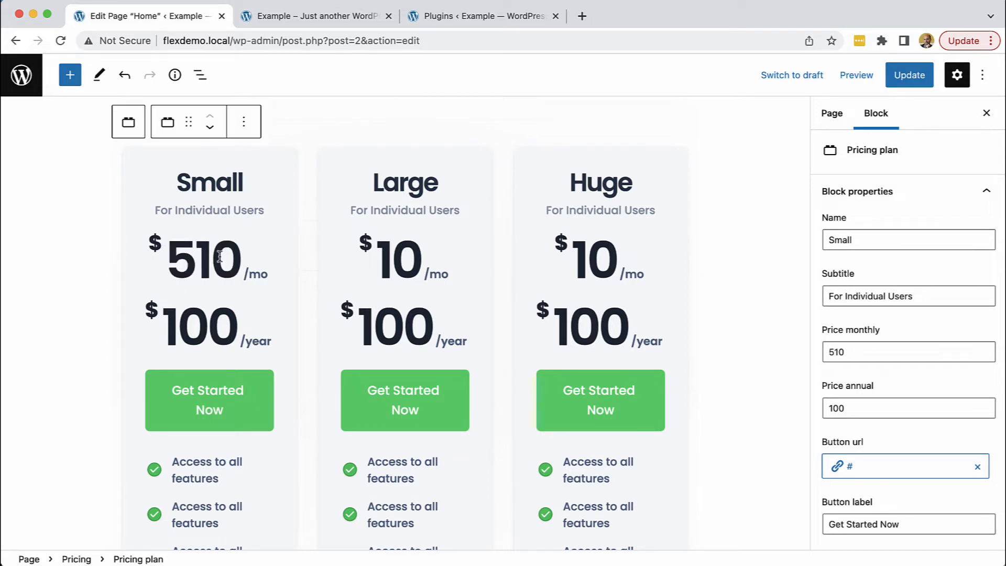
{"action": "key", "text": "Right"}
{"action": "key", "text": "Right"}
{"action": "key", "text": "BackSpace"}
{"action": "key", "text": "BackSpace"}
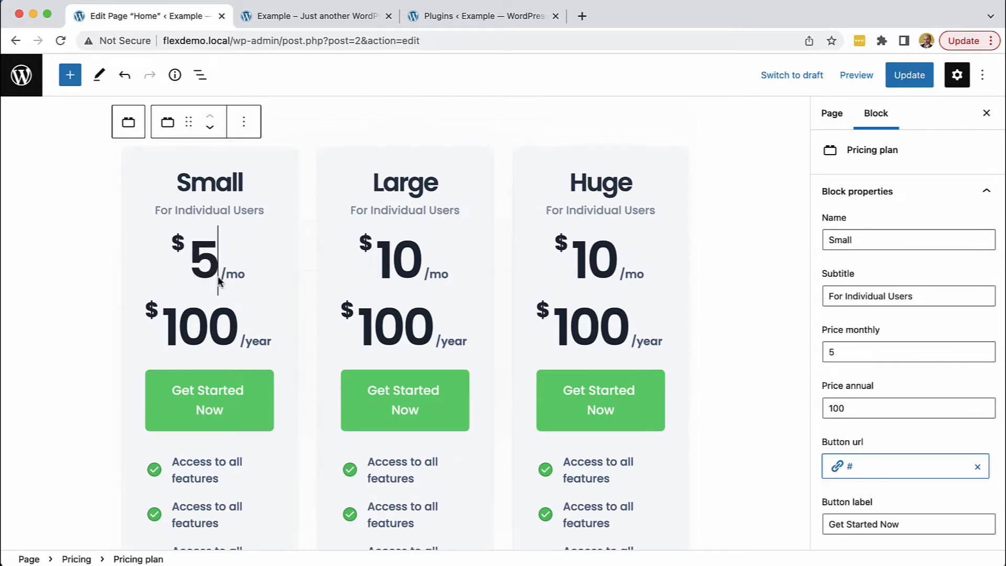
- Set the Small plan's annual price to 50
{"action": "left_click", "coordinate": [230, 324]}
{"action": "key", "text": "BackSpace"}
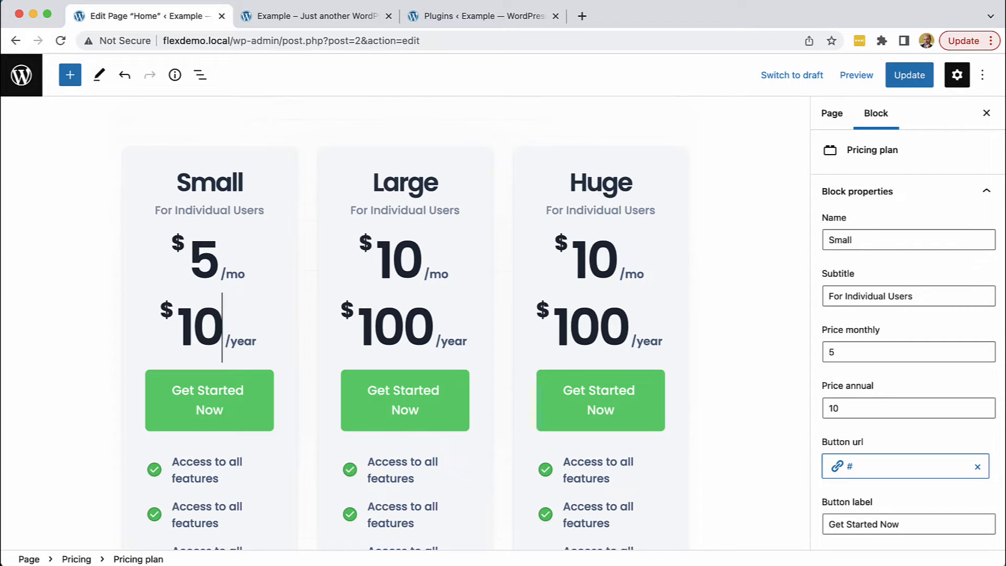
{"action": "key", "text": "BackSpace"}
{"action": "key", "text": "BackSpace"}
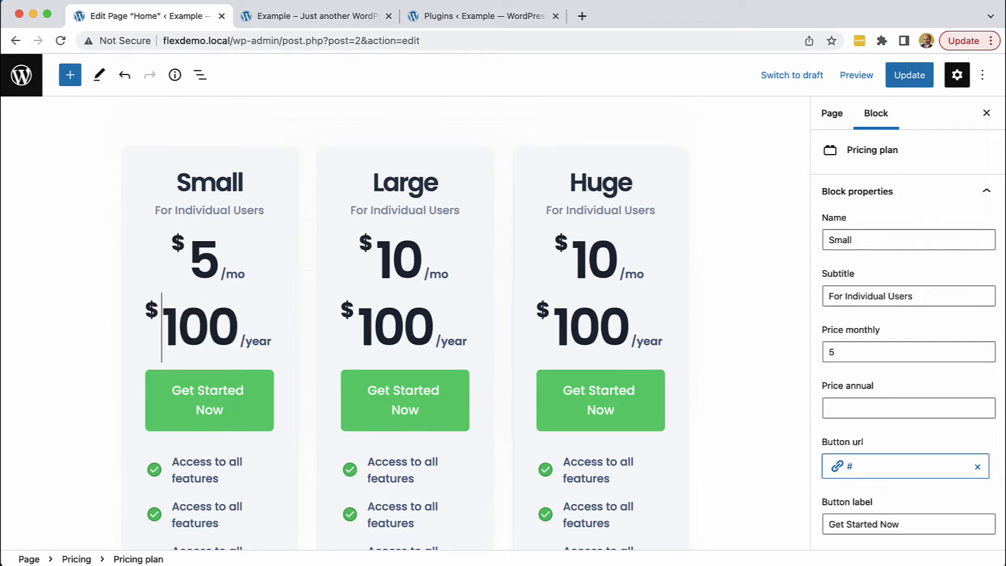
{"action": "key", "text": "shift+Right"}
{"action": "key", "text": "shift+Right"}
{"action": "key", "text": "shift+Right"}
{"action": "type", "text": "50"}
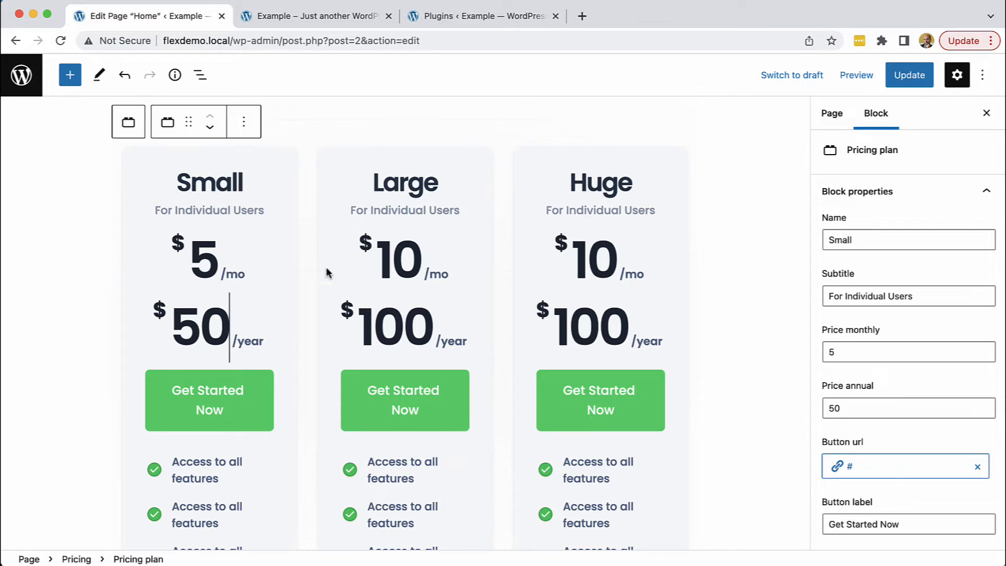
- Set the Huge plan's monthly price to 90
{"action": "left_click", "coordinate": [610, 259]}
{"action": "key", "text": "BackSpace"}
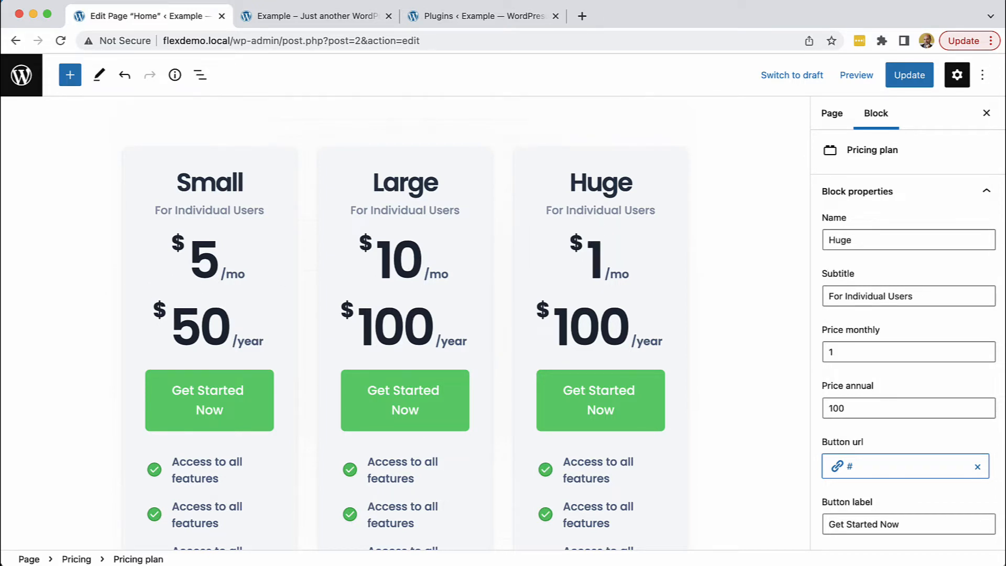
{"action": "key", "text": "BackSpace"}
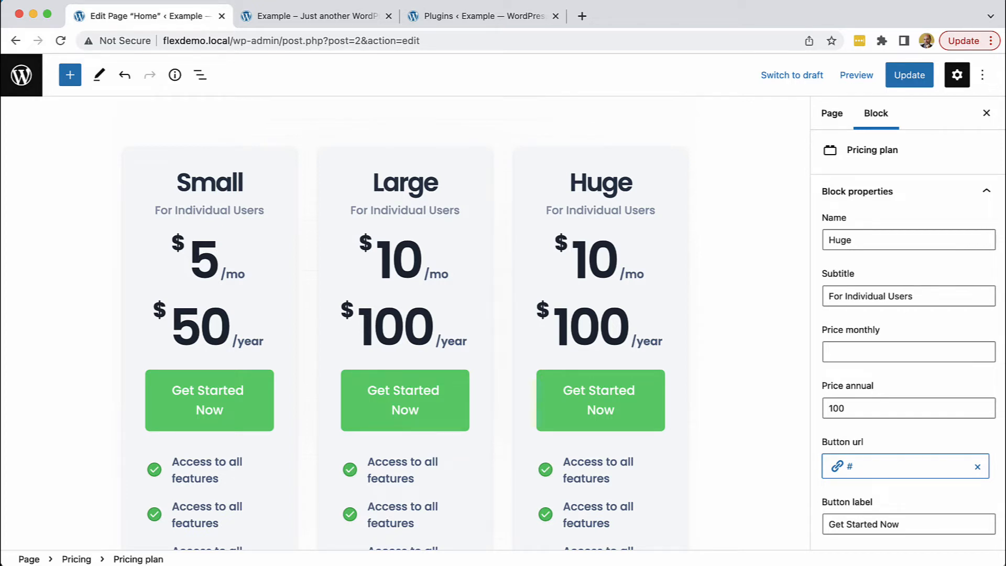
{"action": "type", "text": "9010"}
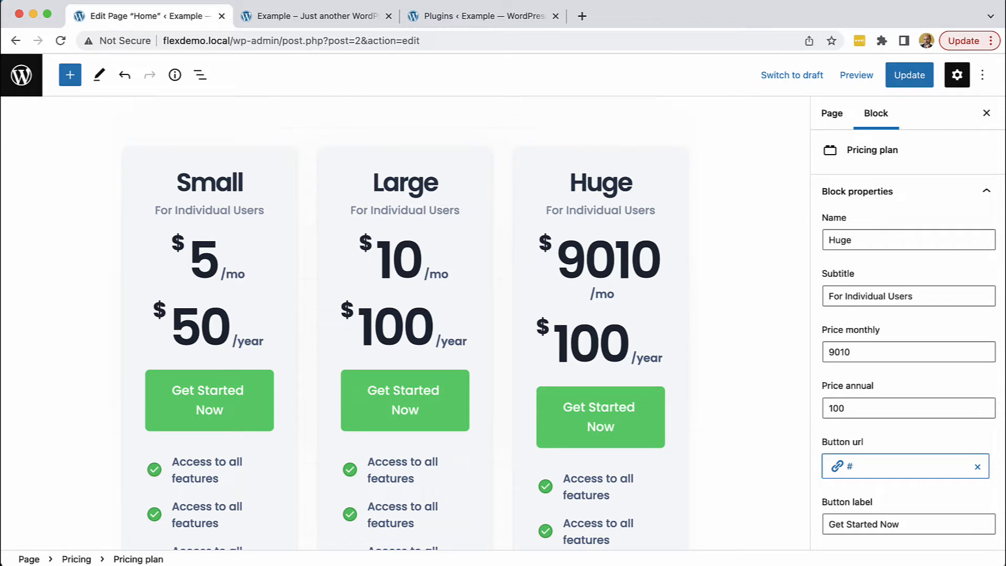
{"action": "key", "text": "BackSpace"}
{"action": "key", "text": "BackSpace"}
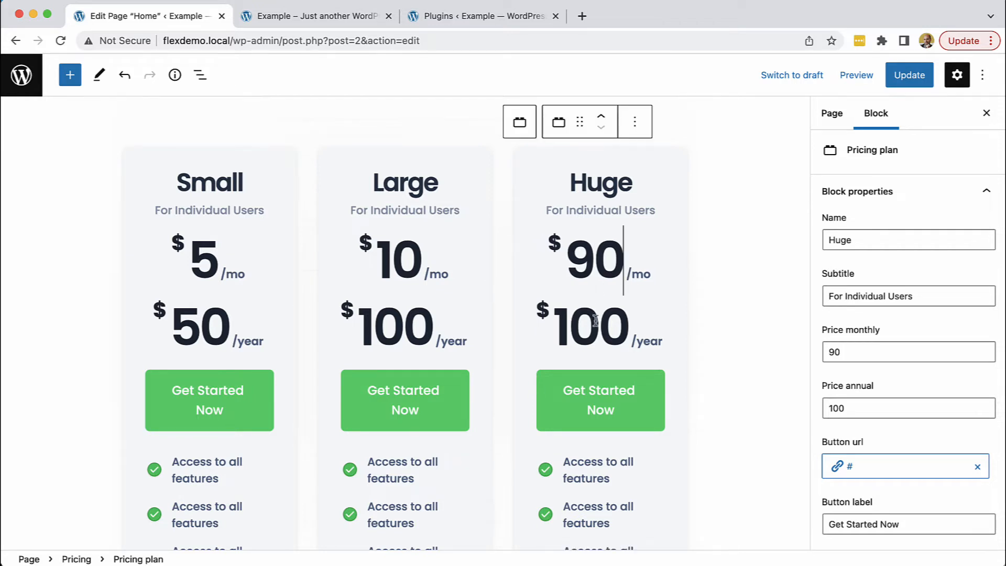
- Set the Huge plan's annual price to 900 and save the Home page
{"action": "left_click", "coordinate": [599, 324]}
{"action": "type", "text": "0"}
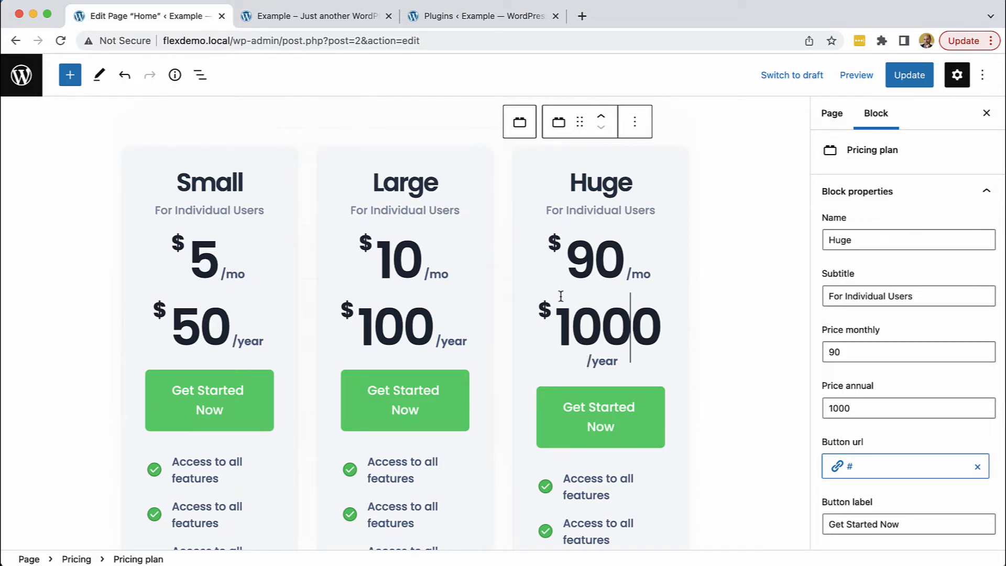
{"action": "key", "text": "BackSpace"}
{"action": "key", "text": "BackSpace"}
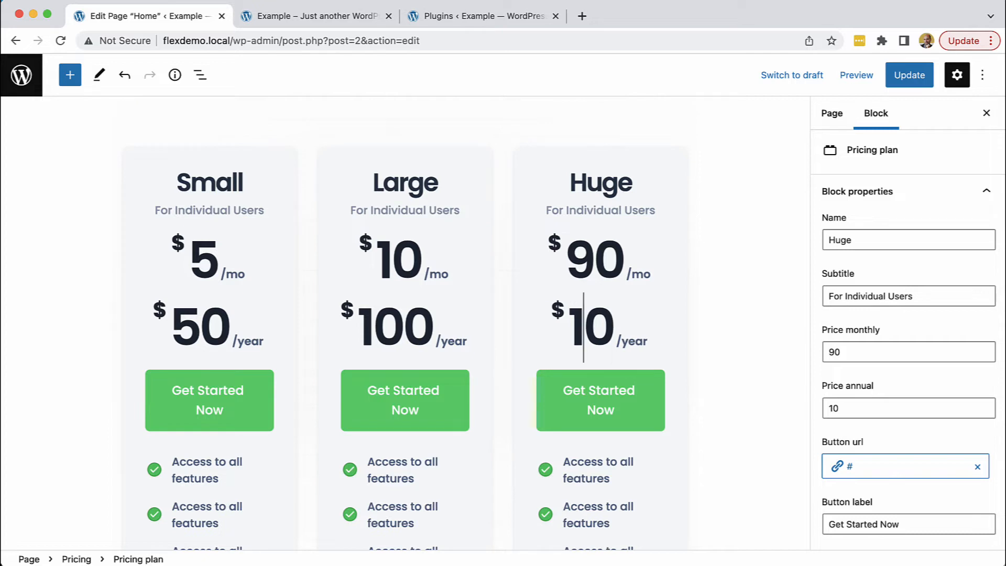
{"action": "key", "text": "BackSpace"}
{"action": "type", "text": "900"}
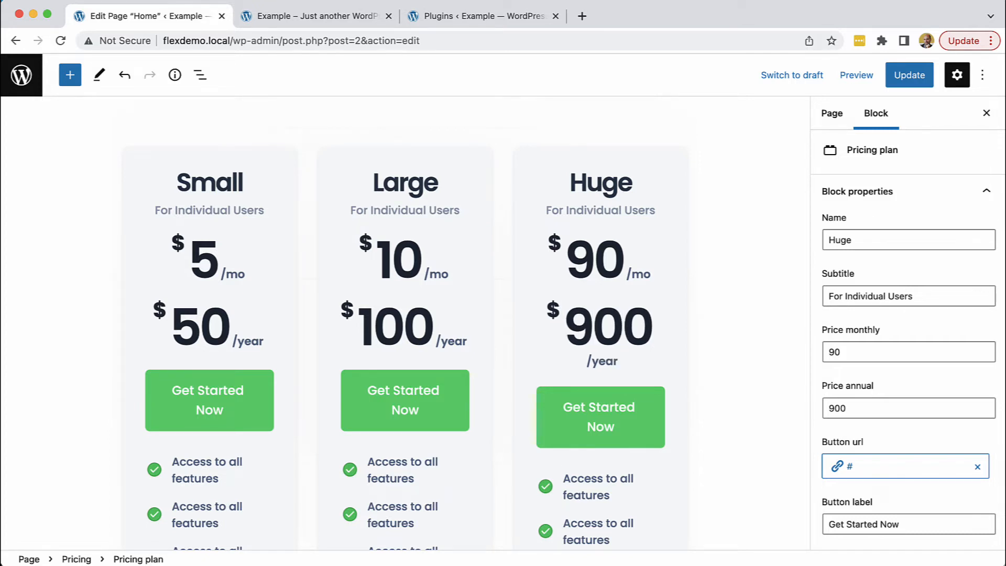
{"action": "key", "text": "ctrl+s"}
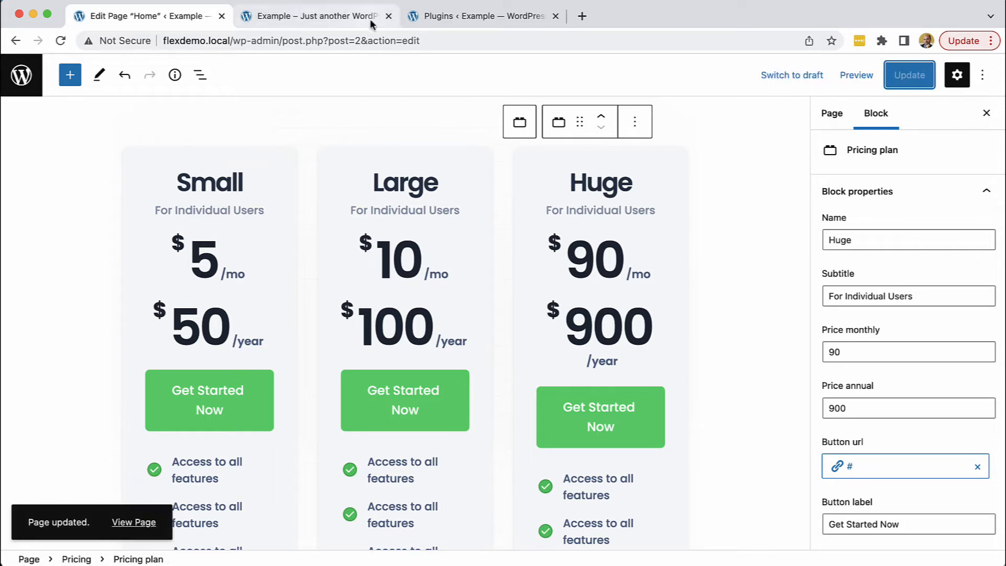
- Reload the live site and check the prices and plan names in its pricing section
{"action": "left_click", "coordinate": [277, 16]}
{"action": "key", "text": "super+r"}
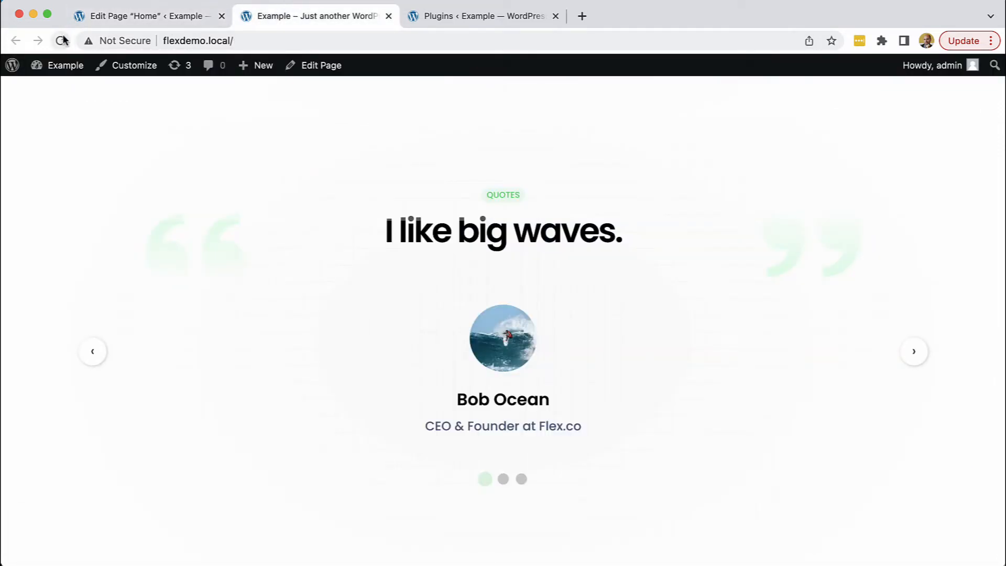
{"action": "scroll", "coordinate": [278, 215], "scroll_direction": "down", "scroll_amount": 12}
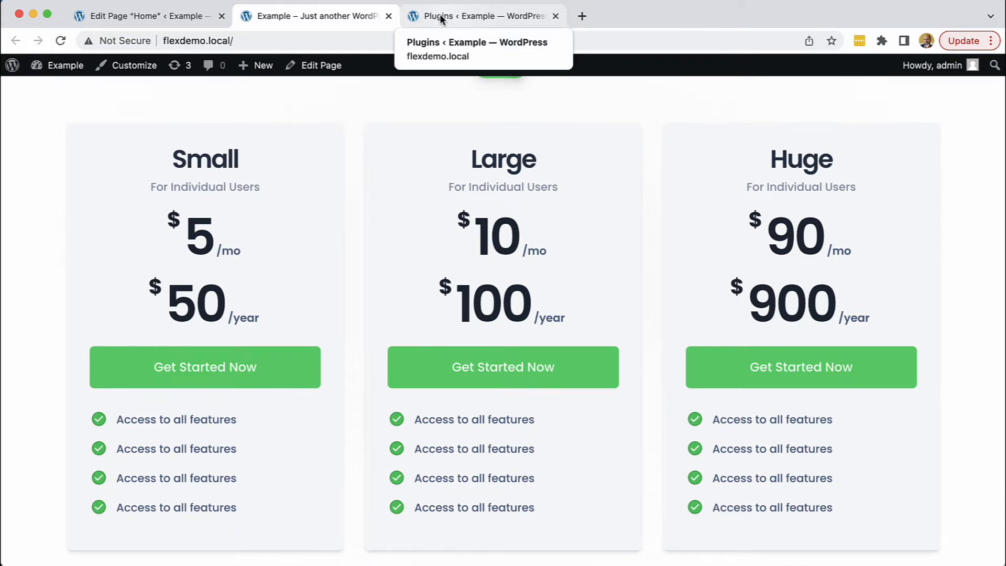
- Back in the Home page editor, append a feature named "Cool feature" to the Small plan's list
{"action": "left_click", "coordinate": [194, 16]}
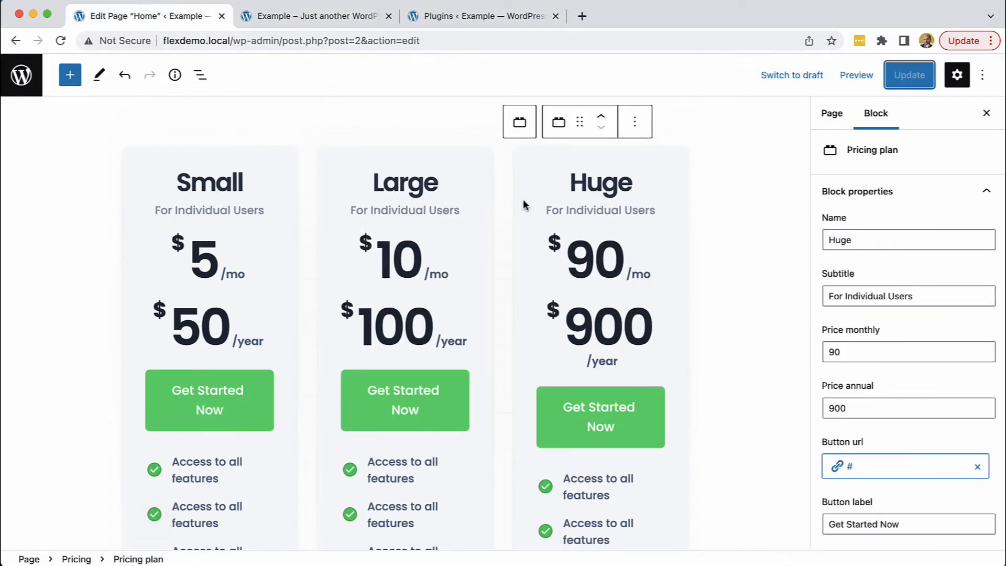
{"action": "scroll", "coordinate": [525, 198], "scroll_direction": "down", "scroll_amount": 3}
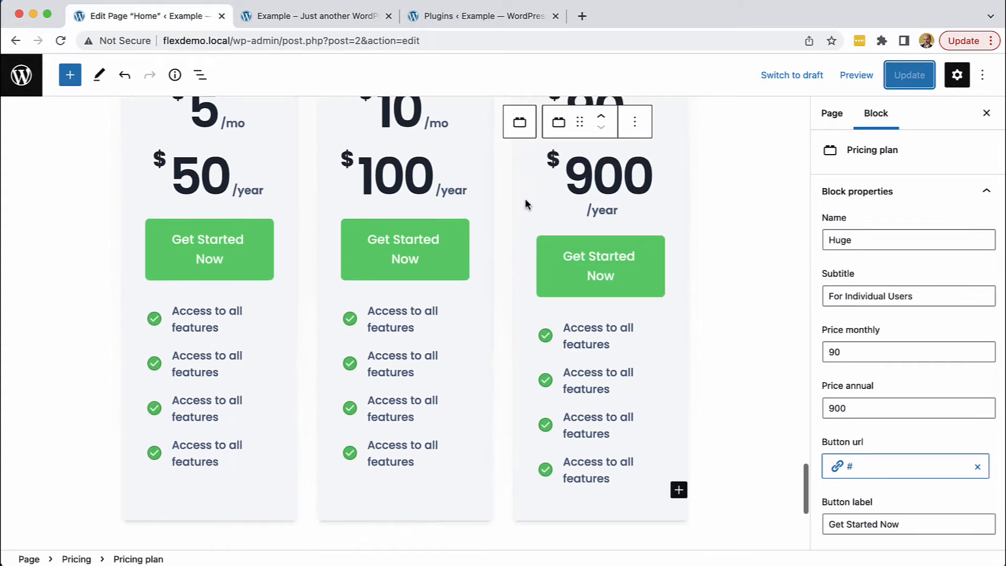
{"action": "left_click", "coordinate": [183, 313]}
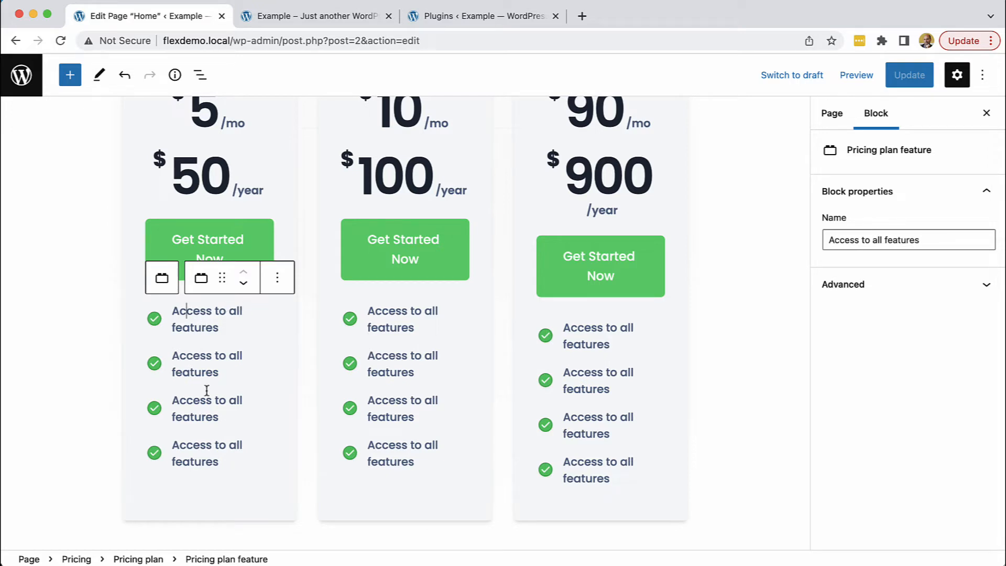
{"action": "left_click", "coordinate": [272, 430]}
{"action": "left_click", "coordinate": [282, 266]}
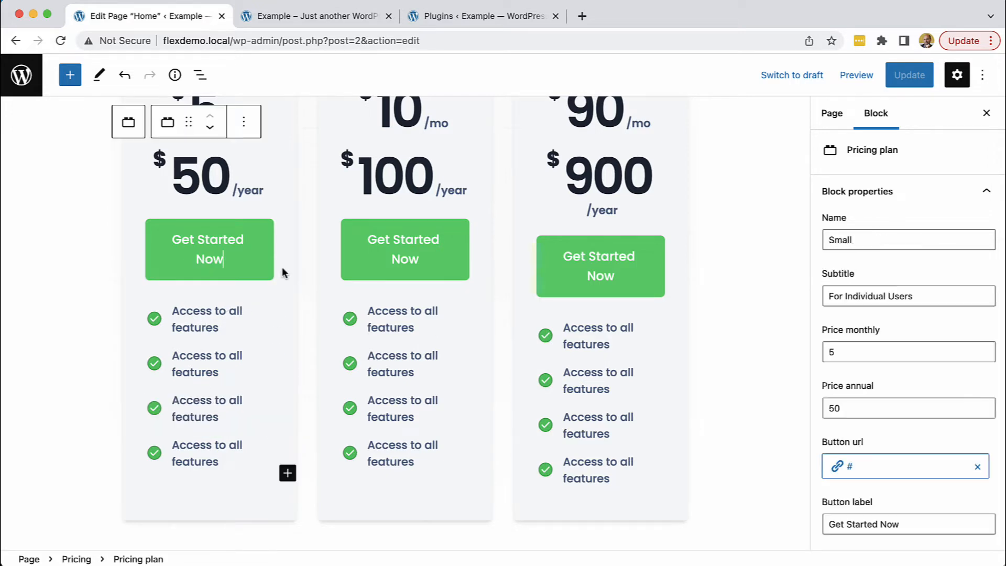
{"action": "left_click", "coordinate": [287, 473]}
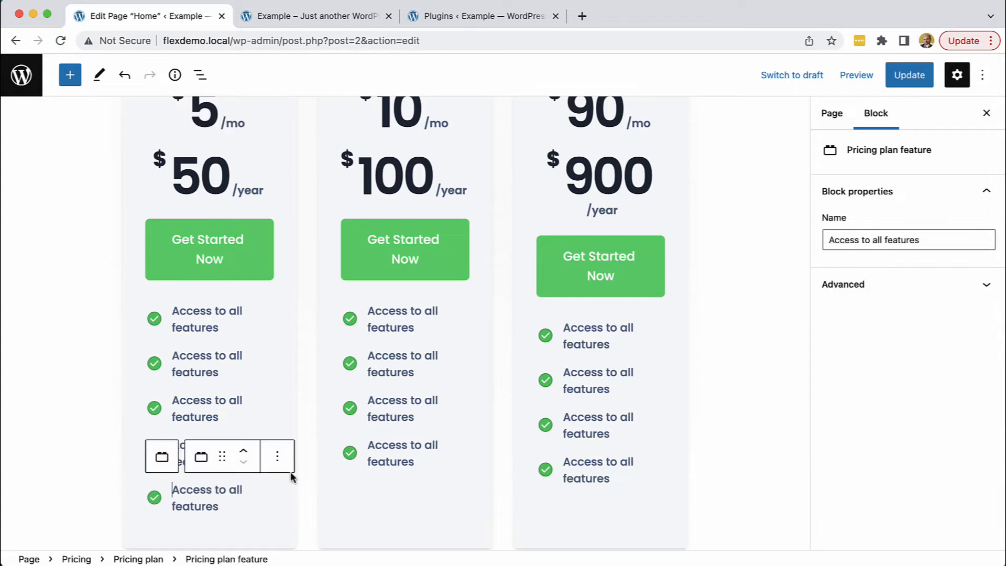
{"action": "scroll", "coordinate": [273, 401], "scroll_direction": "down", "scroll_amount": 4}
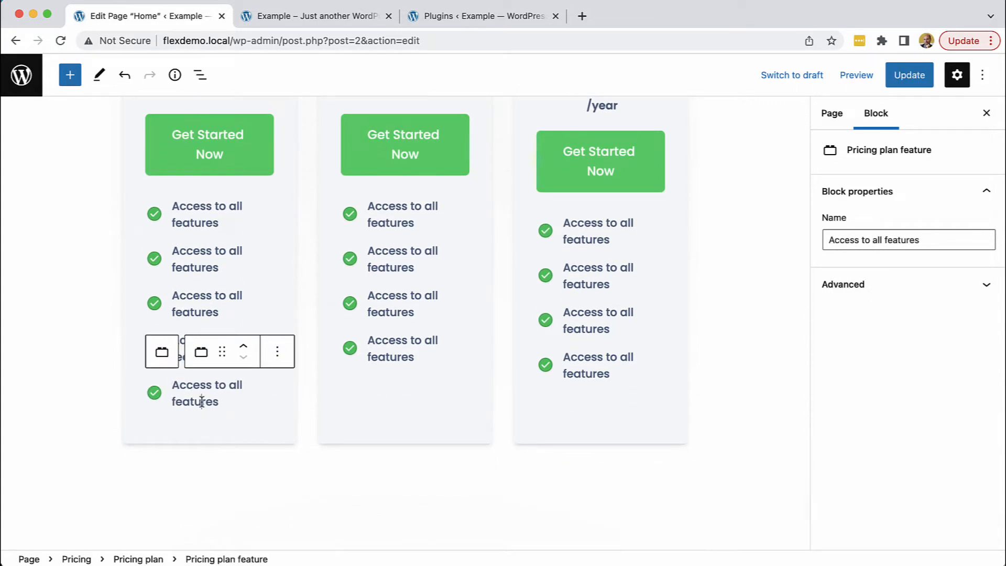
{"action": "triple_click", "coordinate": [202, 402]}
{"action": "type", "text": "C"}
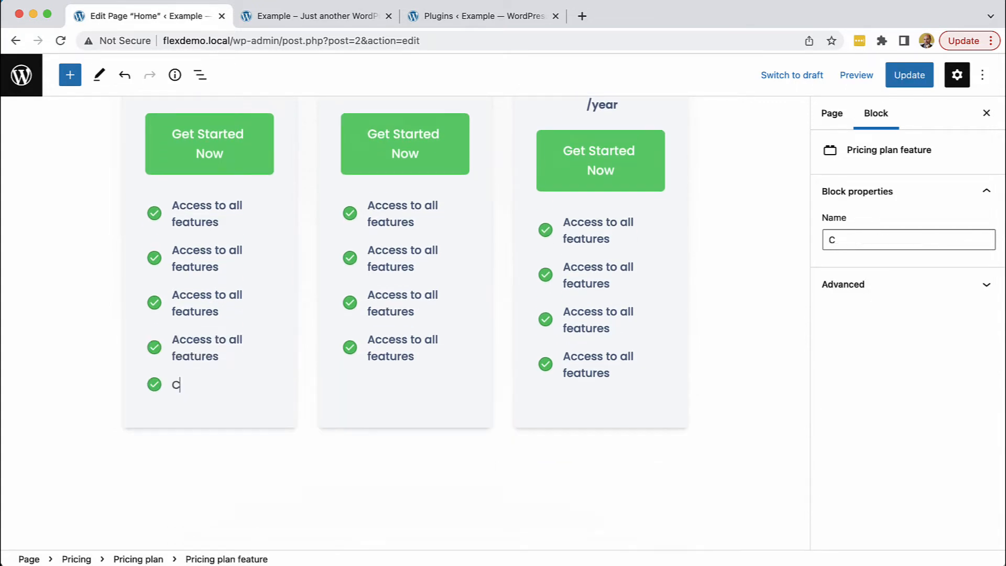
{"action": "type", "text": "ool feature"}
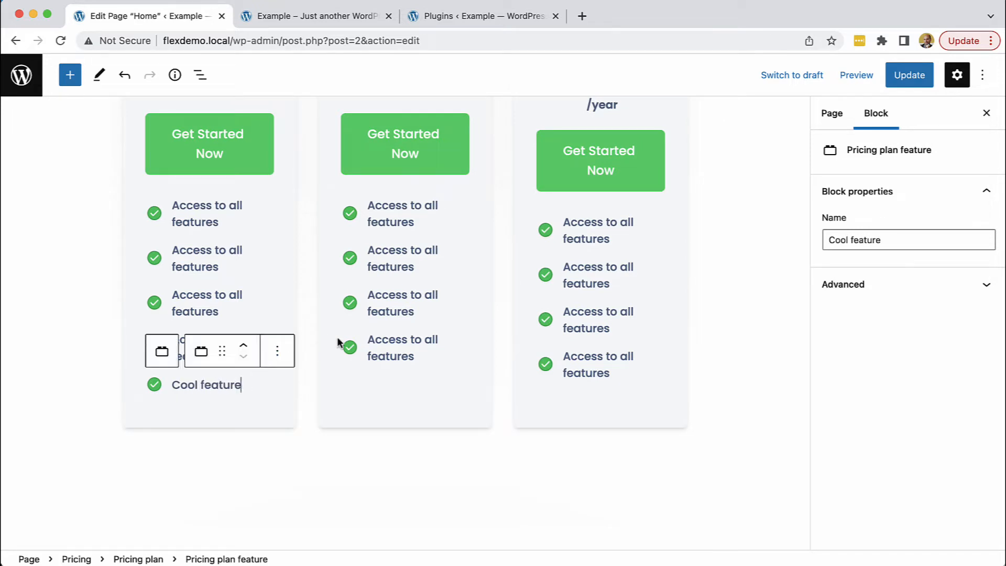
- Remove the third feature from the Large plan's list
{"action": "left_click", "coordinate": [406, 303]}
{"action": "left_click", "coordinate": [472, 261]}
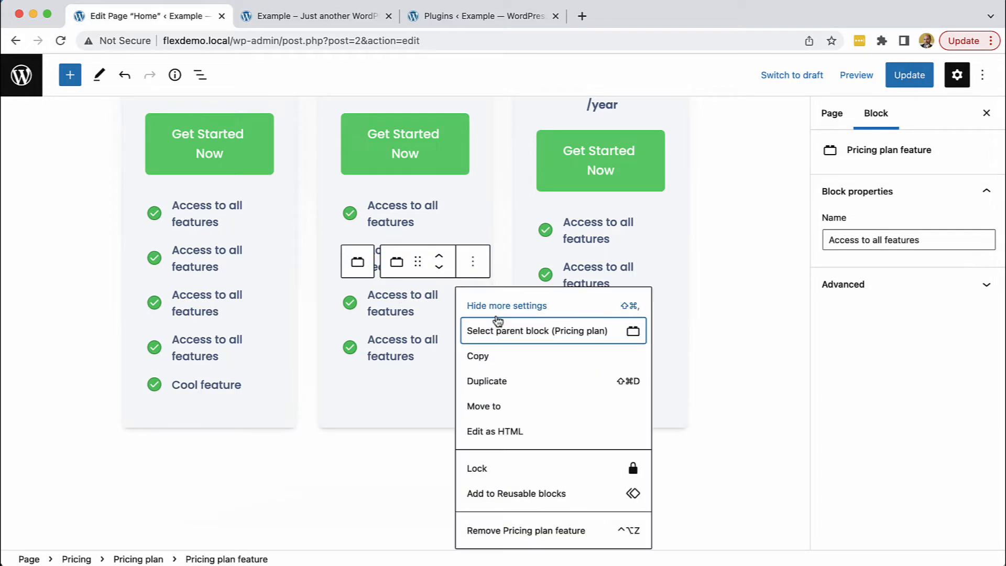
{"action": "left_click", "coordinate": [500, 530]}
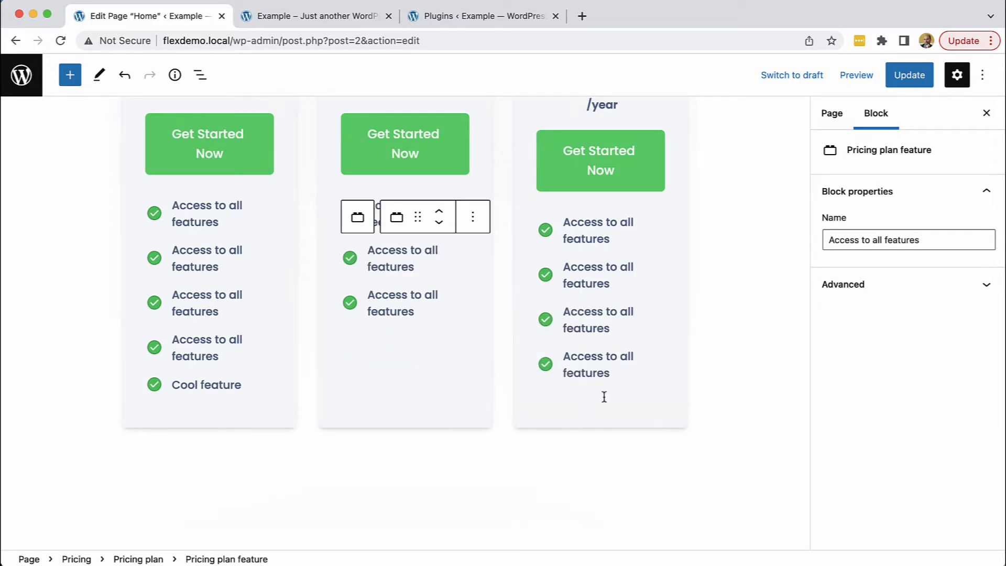
- Review the edited pricing plans, their feature lists and the Small plan's properties, and save the Home page
{"action": "left_click", "coordinate": [737, 344]}
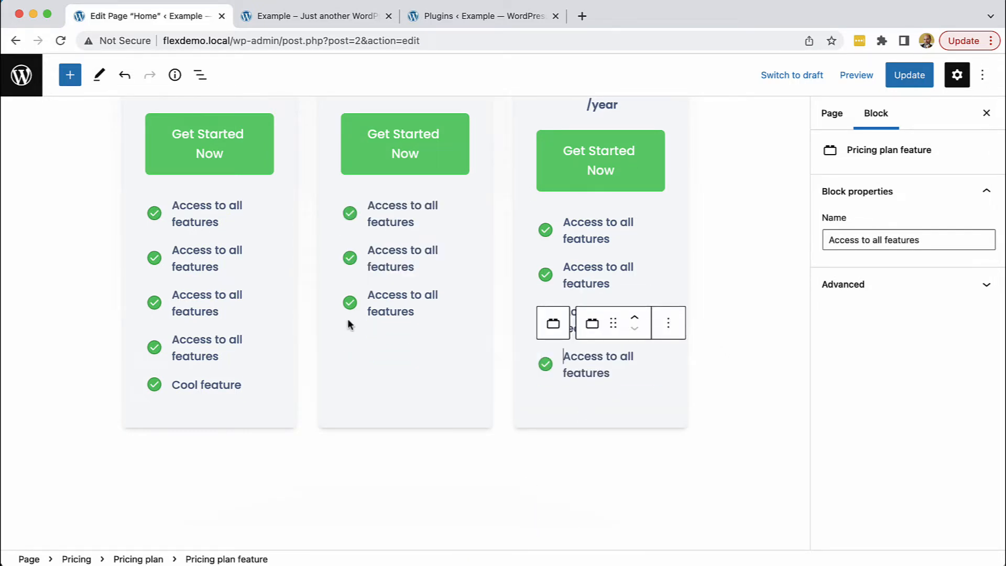
{"action": "scroll", "coordinate": [347, 319], "scroll_direction": "up", "scroll_amount": 1}
{"action": "scroll", "coordinate": [204, 335], "scroll_direction": "up", "scroll_amount": 5}
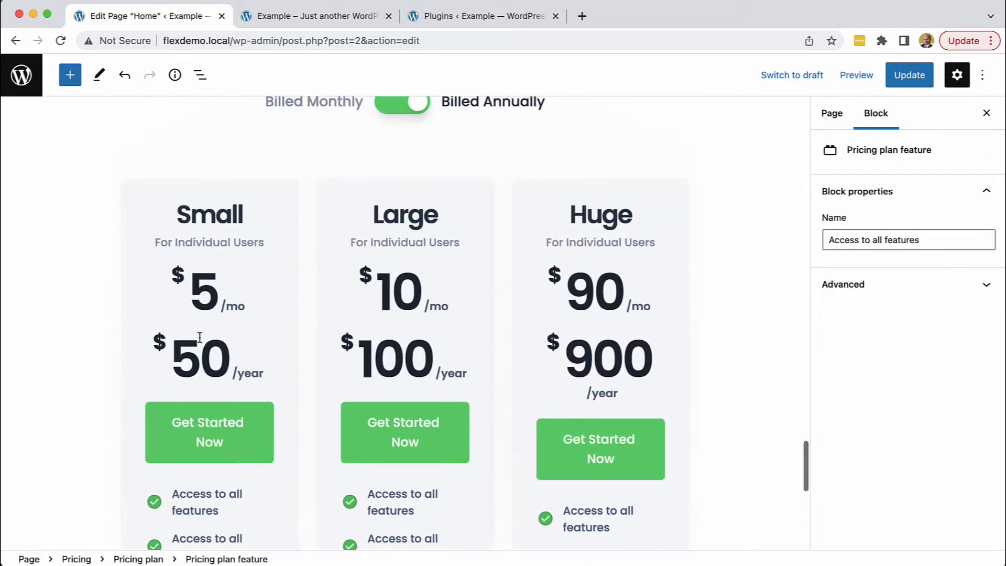
{"action": "scroll", "coordinate": [199, 337], "scroll_direction": "down", "scroll_amount": 5}
{"action": "scroll", "coordinate": [199, 336], "scroll_direction": "up", "scroll_amount": 9}
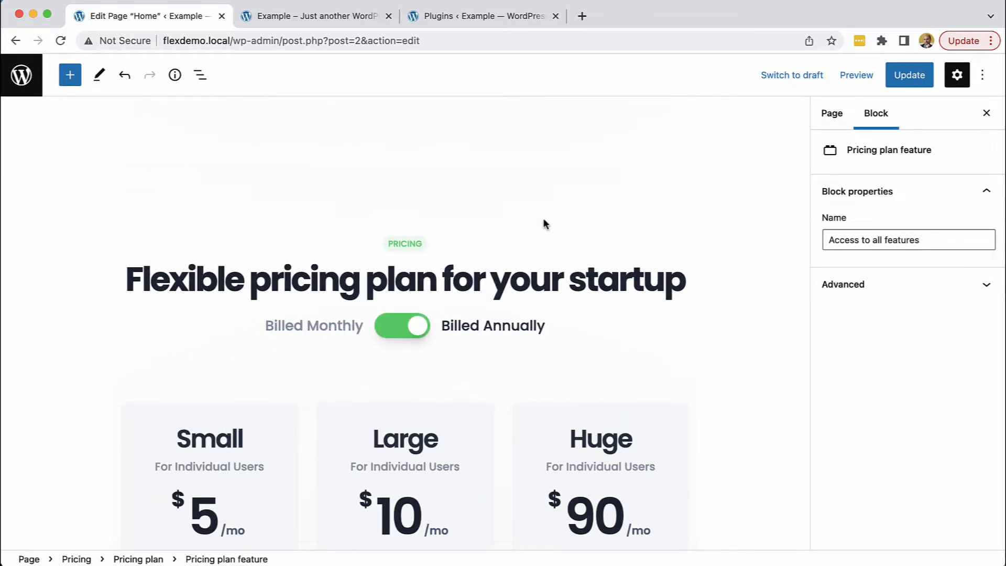
{"action": "scroll", "coordinate": [336, 276], "scroll_direction": "down", "scroll_amount": 3}
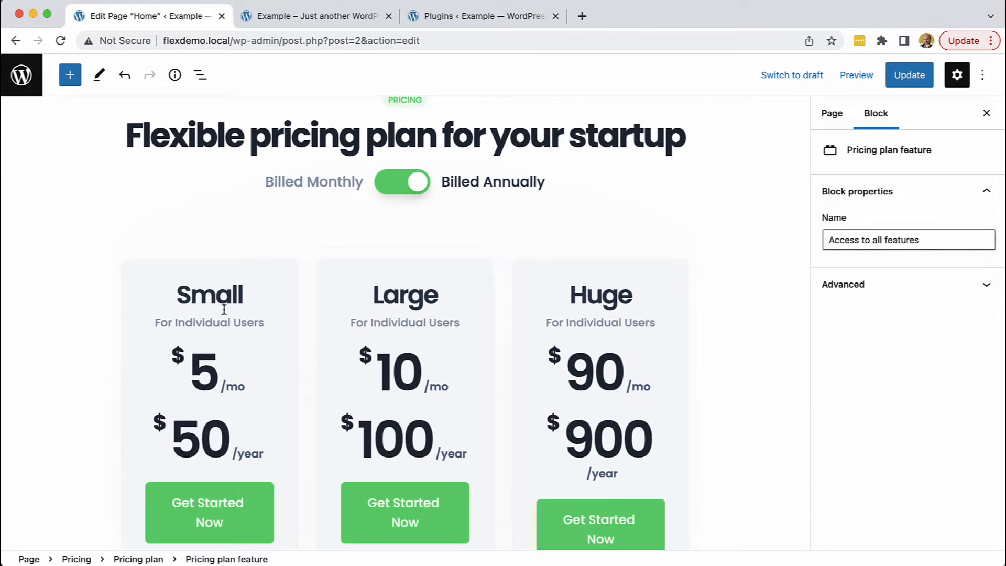
{"action": "scroll", "coordinate": [204, 319], "scroll_direction": "down", "scroll_amount": 1}
{"action": "scroll", "coordinate": [189, 326], "scroll_direction": "down", "scroll_amount": 5}
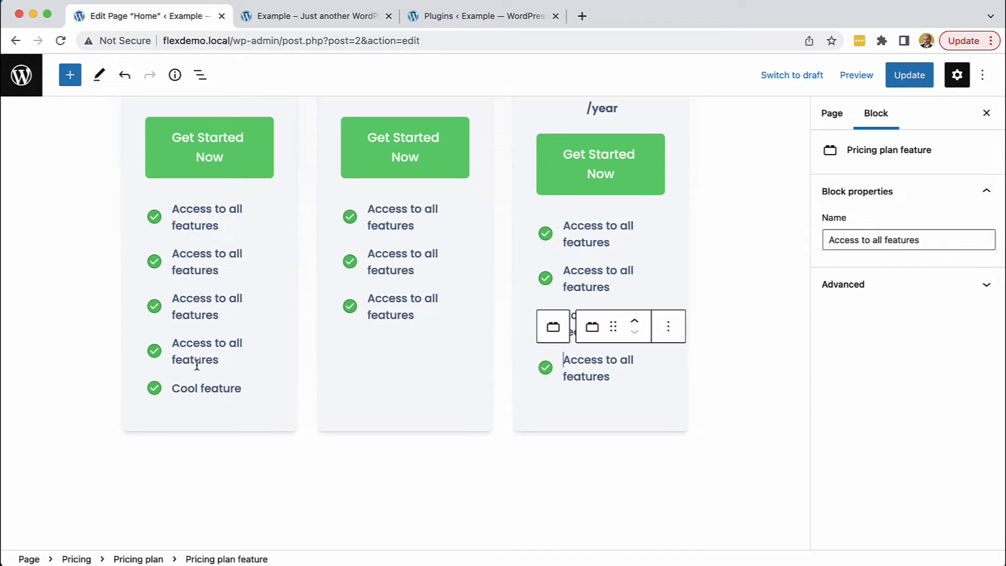
{"action": "scroll", "coordinate": [544, 255], "scroll_direction": "up", "scroll_amount": 4}
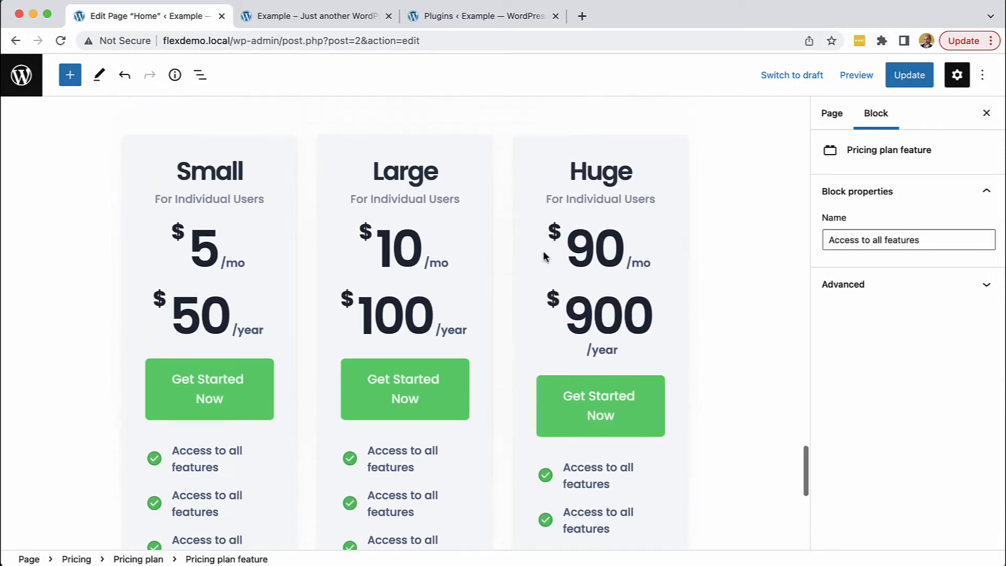
{"action": "left_click", "coordinate": [289, 198]}
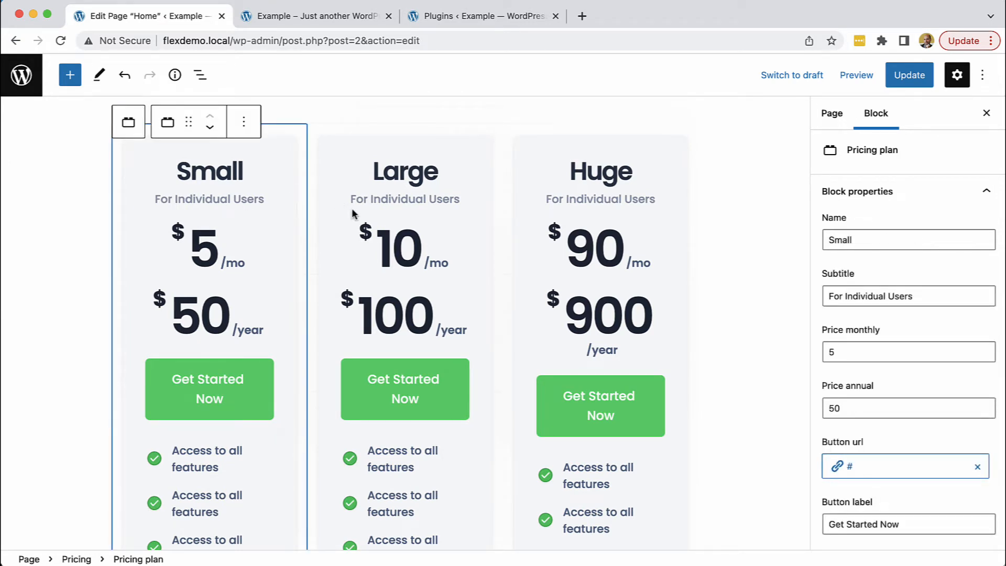
{"action": "scroll", "coordinate": [340, 210], "scroll_direction": "up", "scroll_amount": 3}
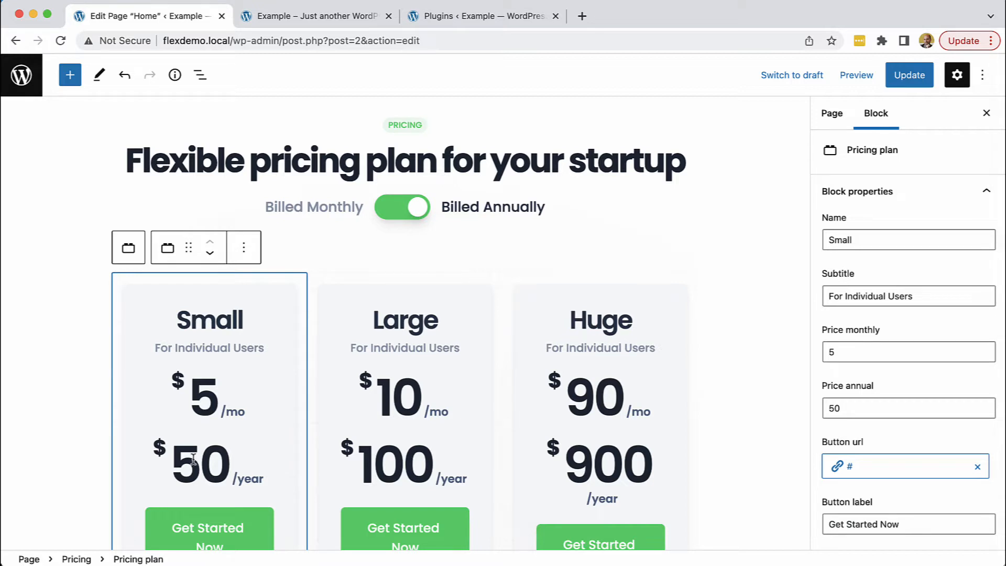
{"action": "left_click", "coordinate": [898, 77]}
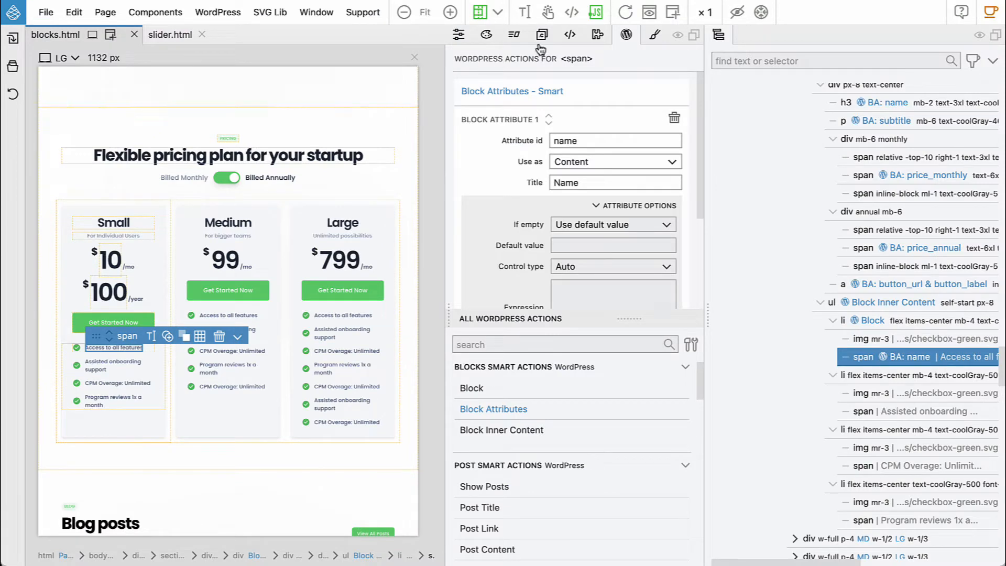
- Add an Interactions action to the billing toggle's div.relative wrapper with the trigger Click on div.relative
{"action": "left_click", "coordinate": [516, 36]}
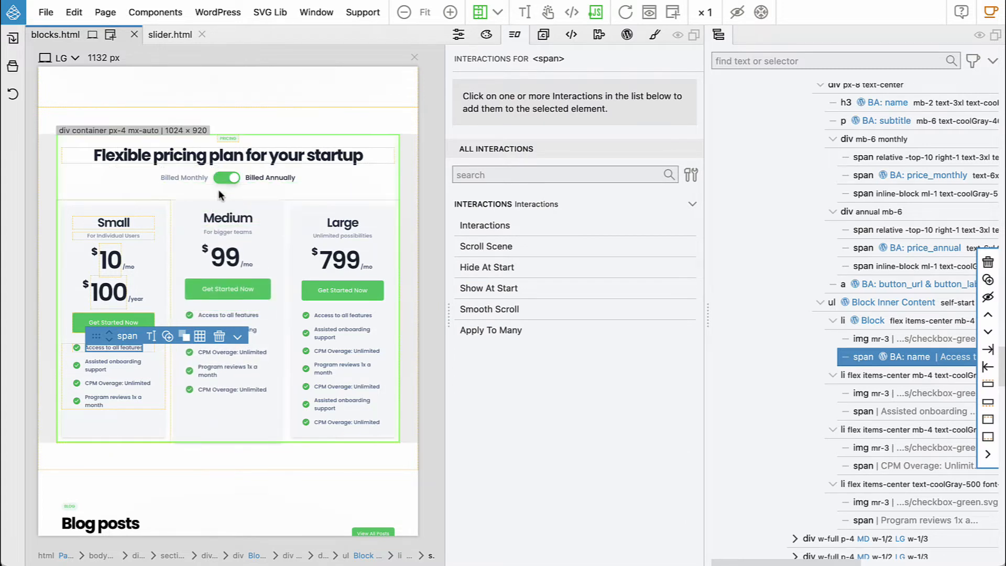
{"action": "left_click", "coordinate": [227, 181]}
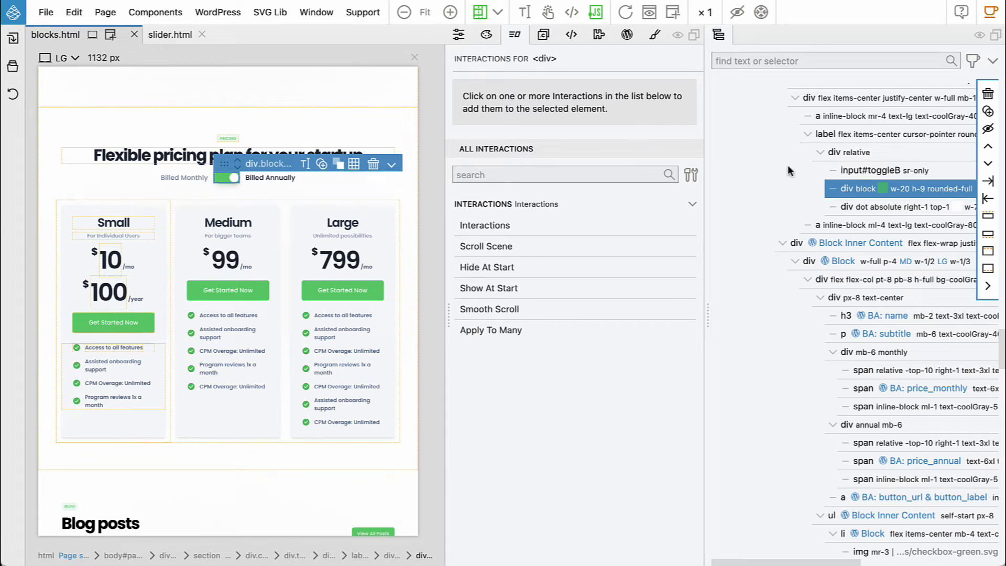
{"action": "left_click", "coordinate": [853, 153]}
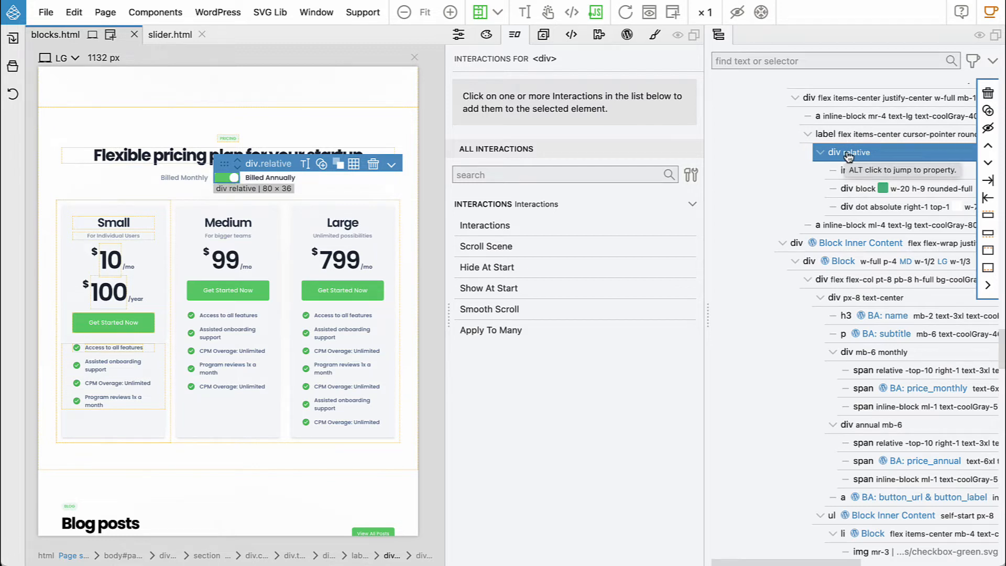
{"action": "left_click", "coordinate": [498, 226]}
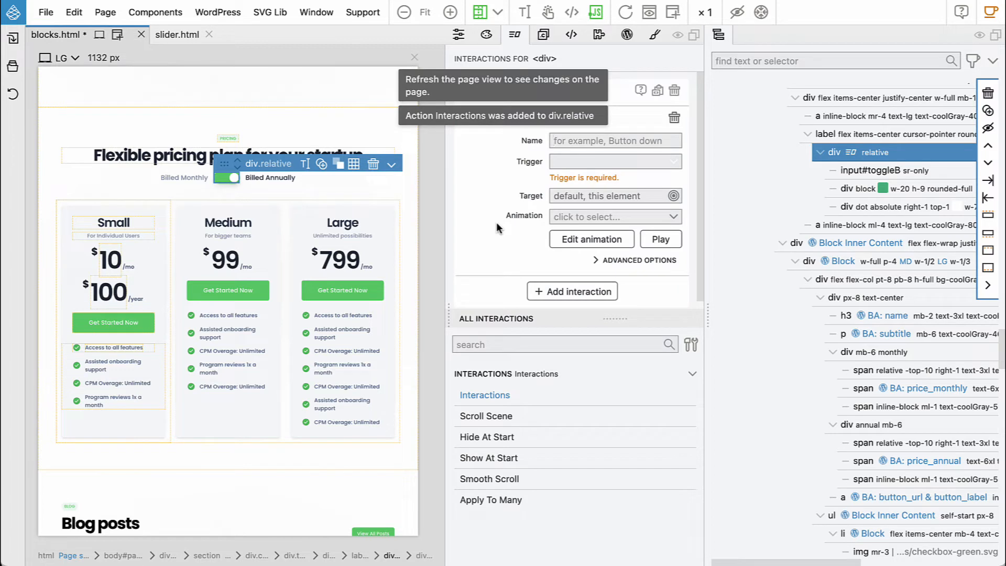
{"action": "left_click", "coordinate": [576, 162]}
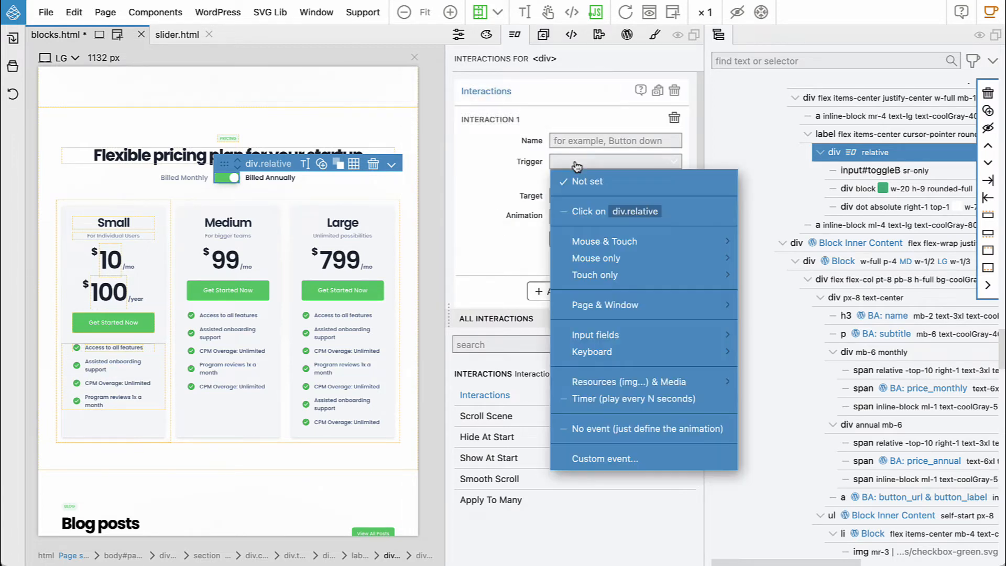
{"action": "left_click", "coordinate": [580, 212]}
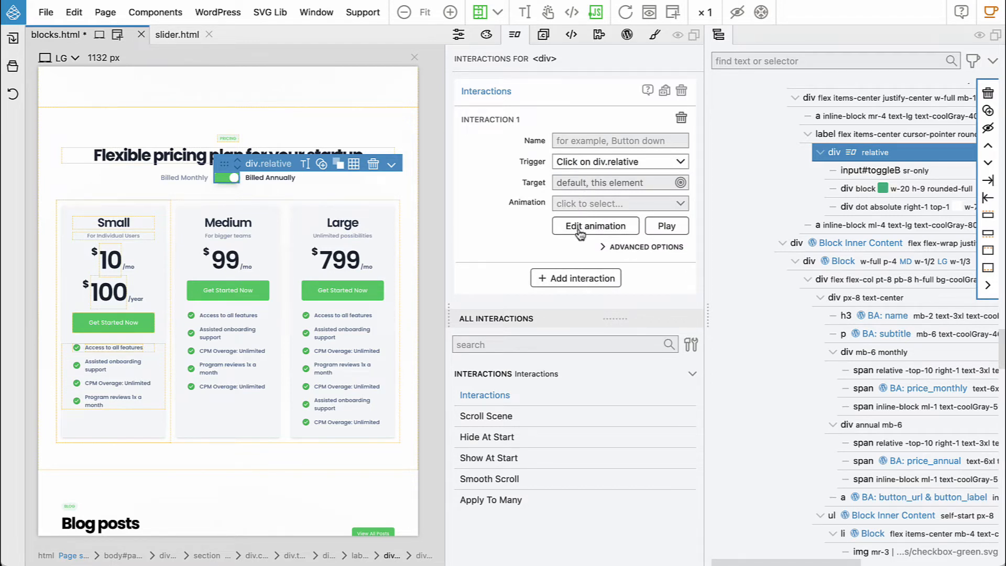
- Start a custom animation for the interaction and set its first timeline's target to div.dot, viewing the page at 100%
{"action": "left_click", "coordinate": [580, 227]}
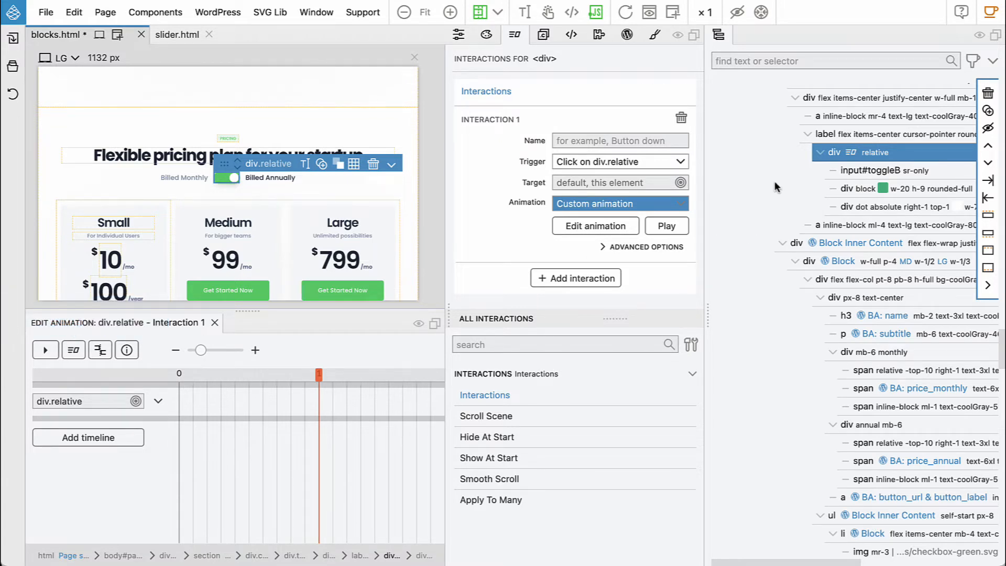
{"action": "left_click", "coordinate": [425, 12]}
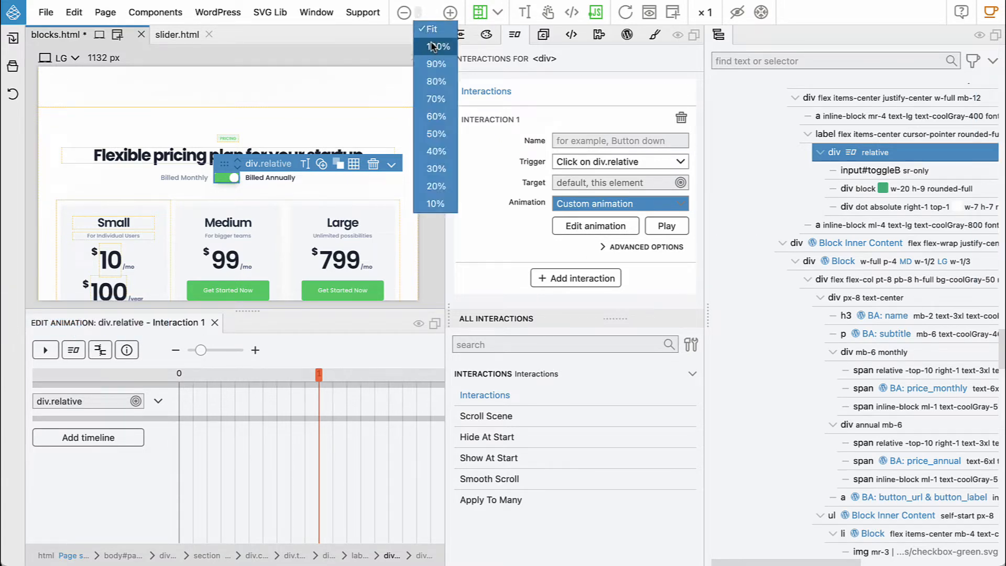
{"action": "left_click", "coordinate": [434, 46]}
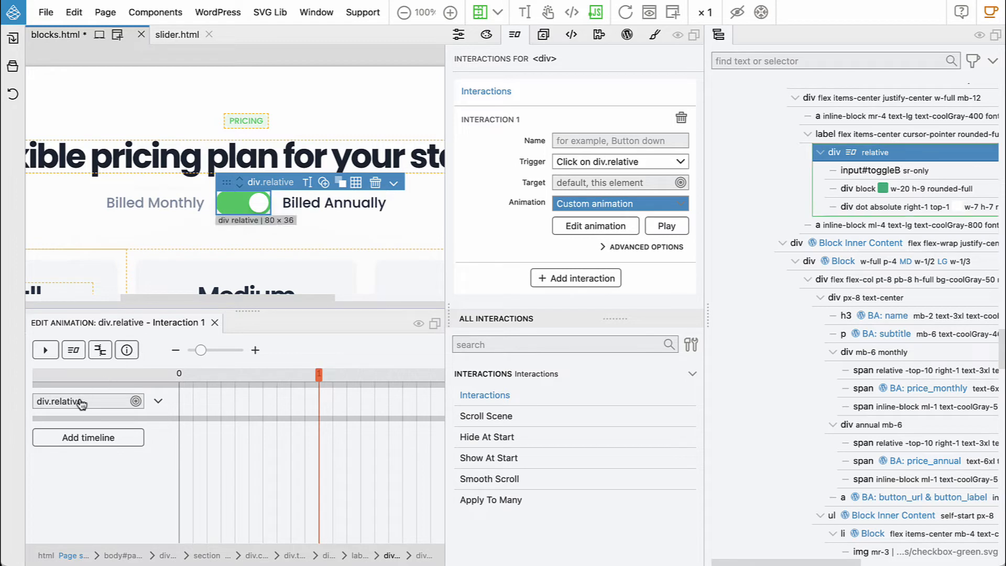
{"action": "left_click", "coordinate": [82, 402]}
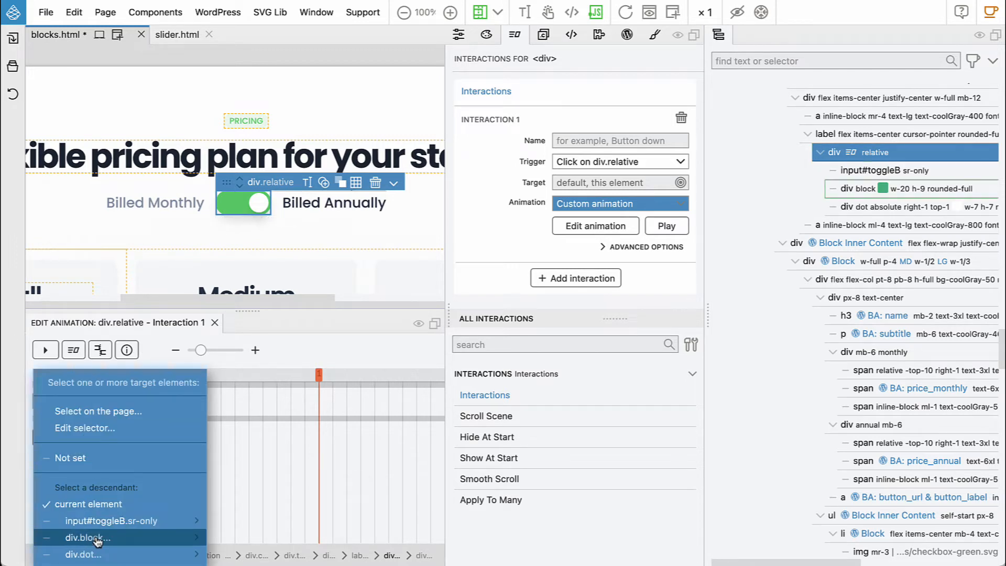
{"action": "mouse_move", "coordinate": [92, 559]}
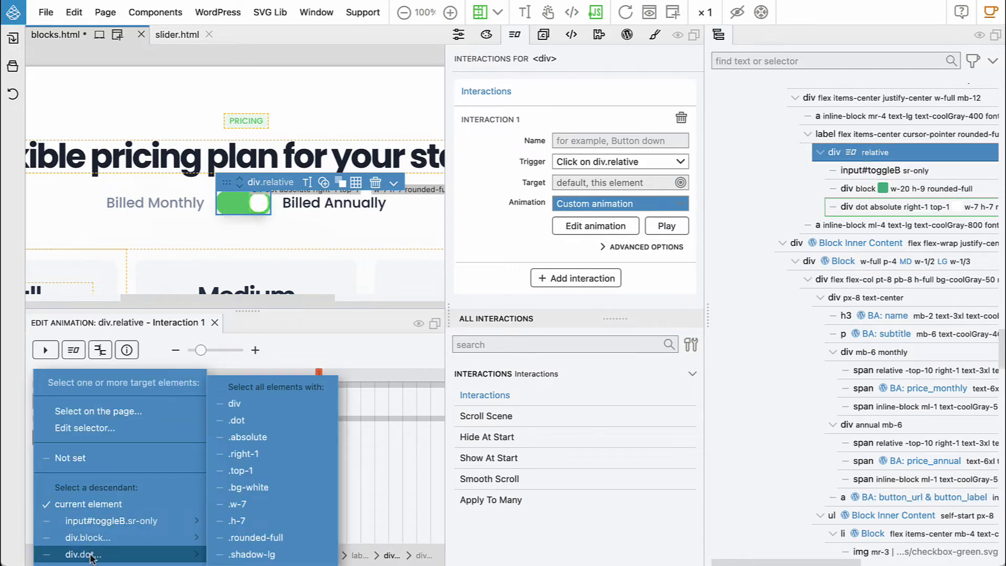
{"action": "left_click", "coordinate": [91, 556]}
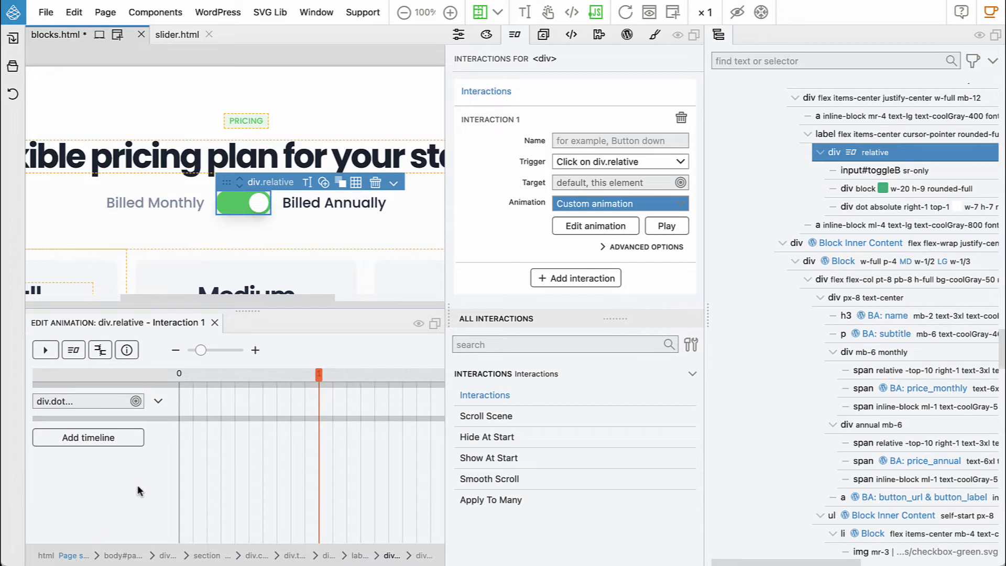
- Add a tween to the div.dot timeline at position 0 with the Left property set to 4, and preview the animation
{"action": "left_click", "coordinate": [180, 402]}
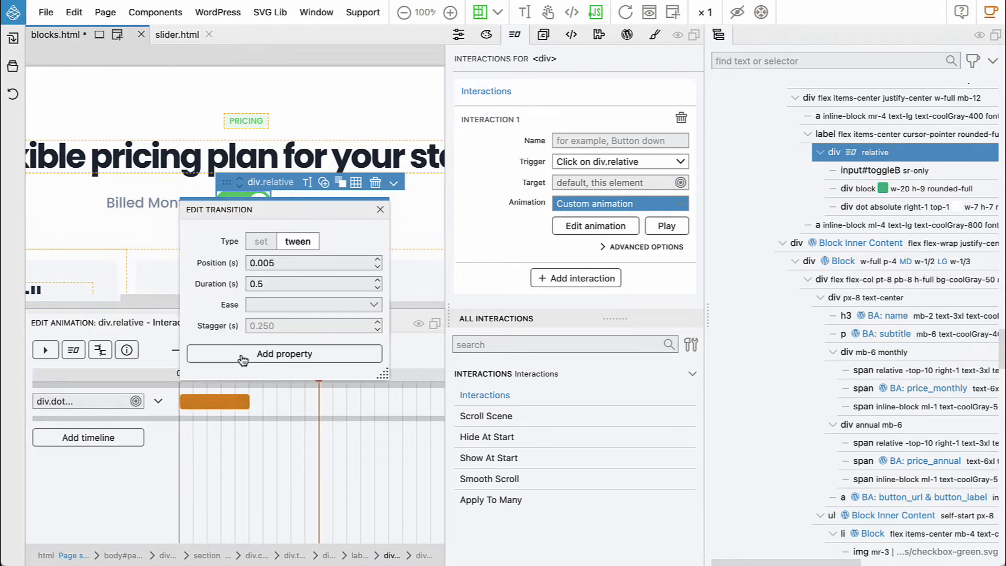
{"action": "left_click", "coordinate": [244, 356]}
{"action": "mouse_move", "coordinate": [239, 361]}
{"action": "mouse_move", "coordinate": [244, 344]}
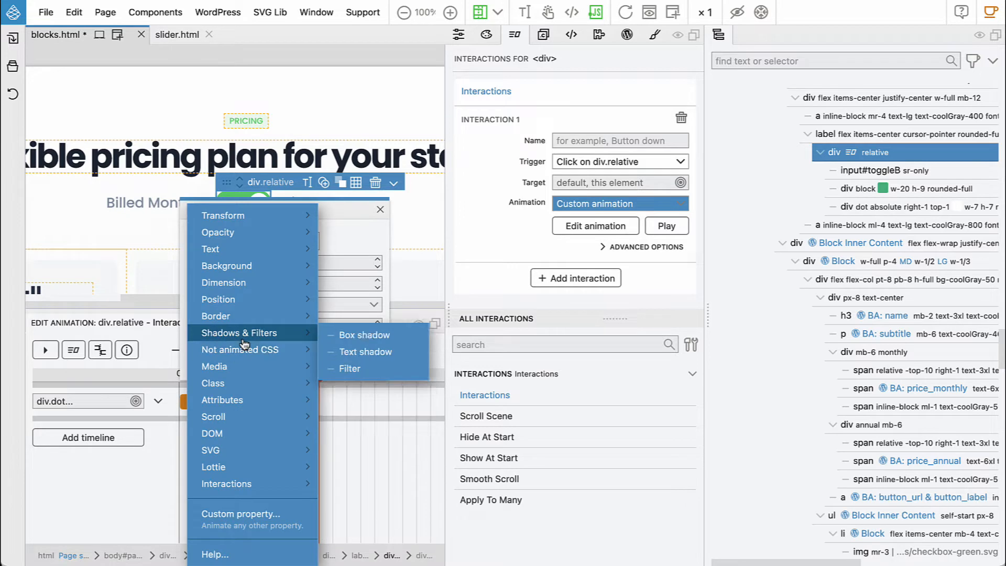
{"action": "mouse_move", "coordinate": [278, 313]}
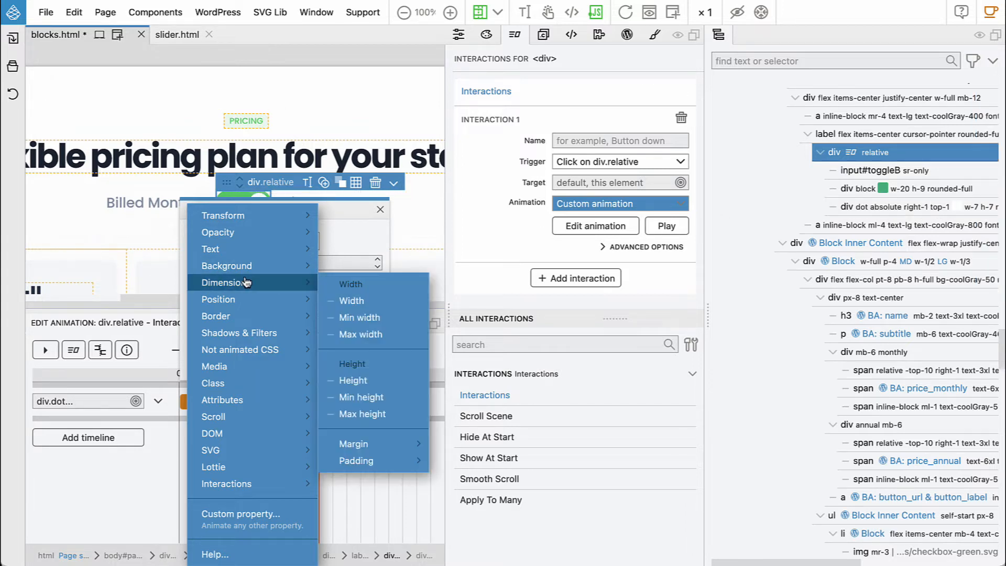
{"action": "mouse_move", "coordinate": [235, 304]}
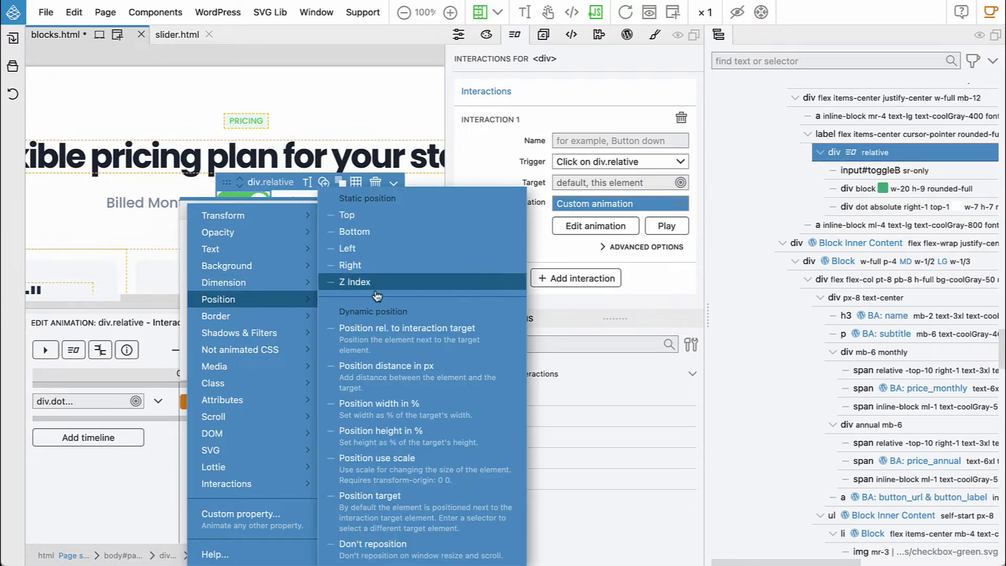
{"action": "left_click", "coordinate": [422, 249]}
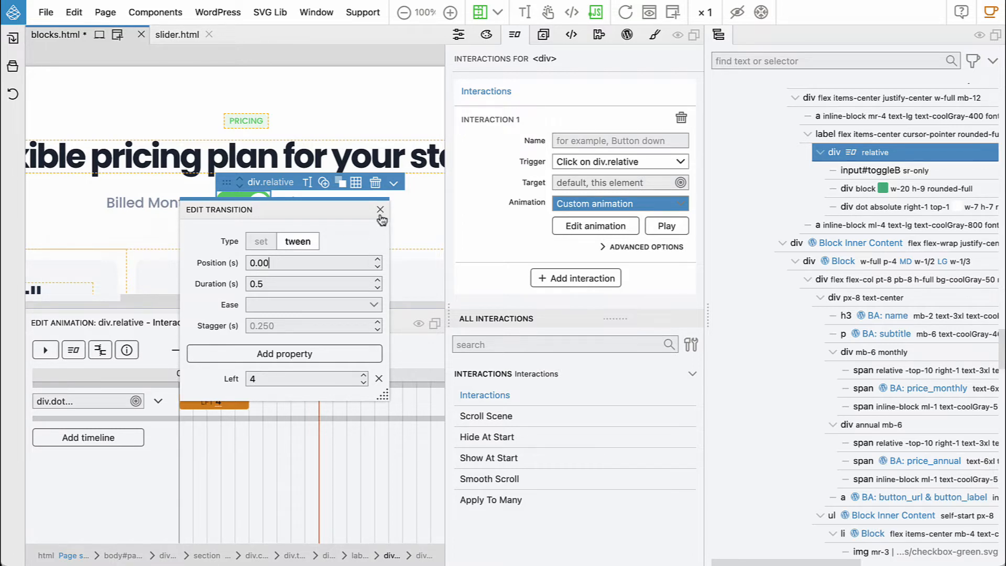
{"action": "left_click", "coordinate": [380, 210]}
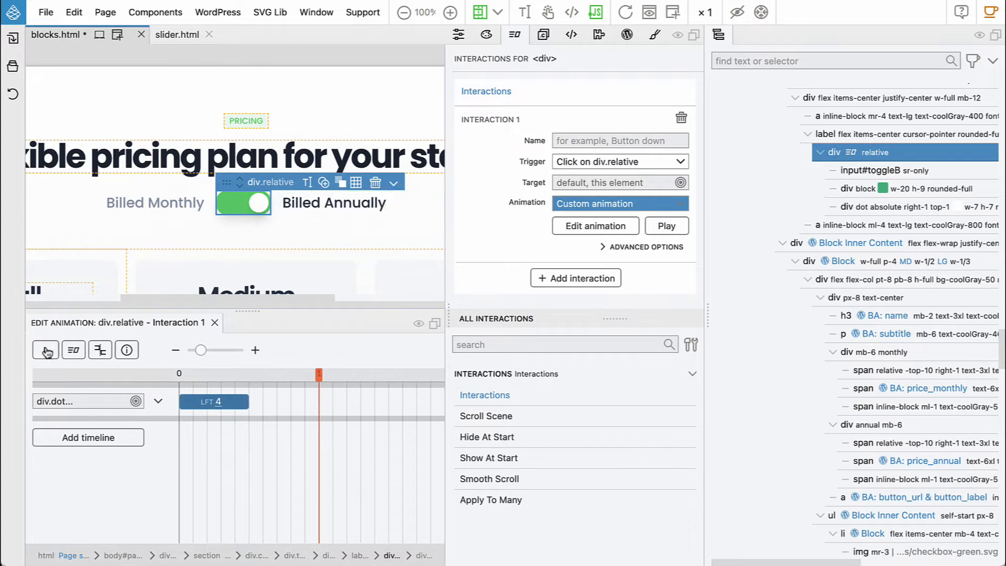
{"action": "left_click", "coordinate": [46, 350]}
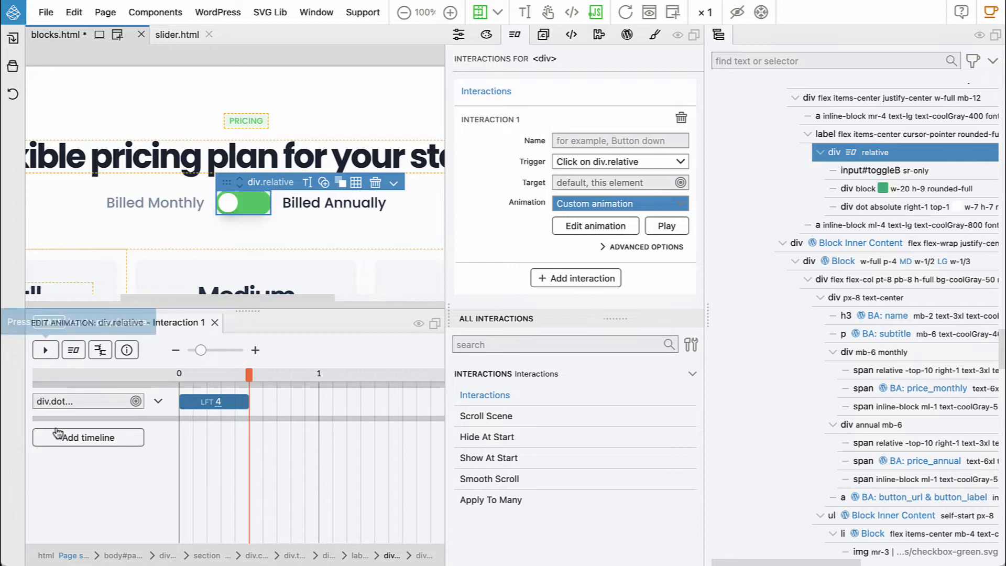
- Add a second timeline to the animation that targets the toggle's div.block element
{"action": "left_click", "coordinate": [75, 440]}
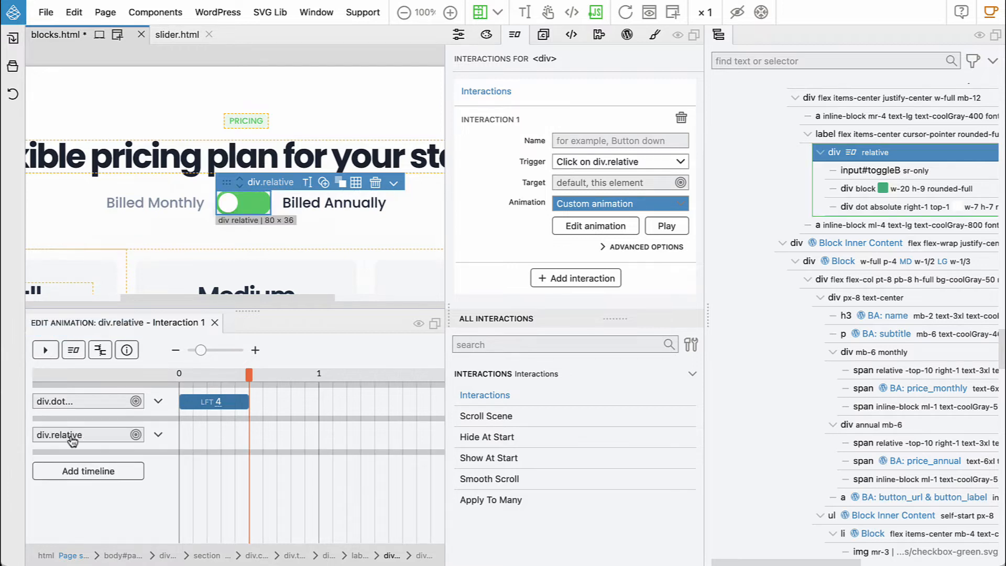
{"action": "left_click", "coordinate": [72, 439]}
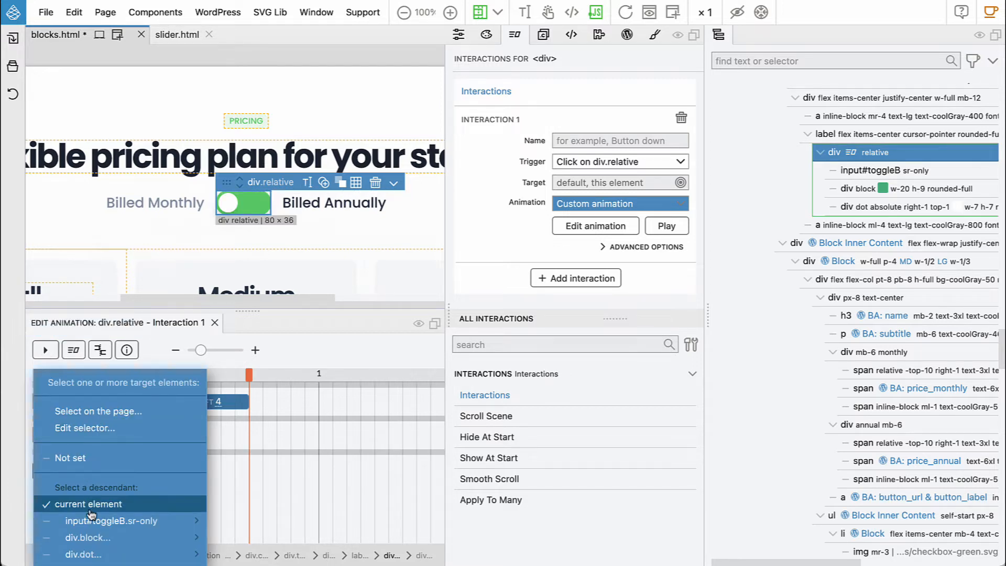
{"action": "left_click", "coordinate": [84, 554]}
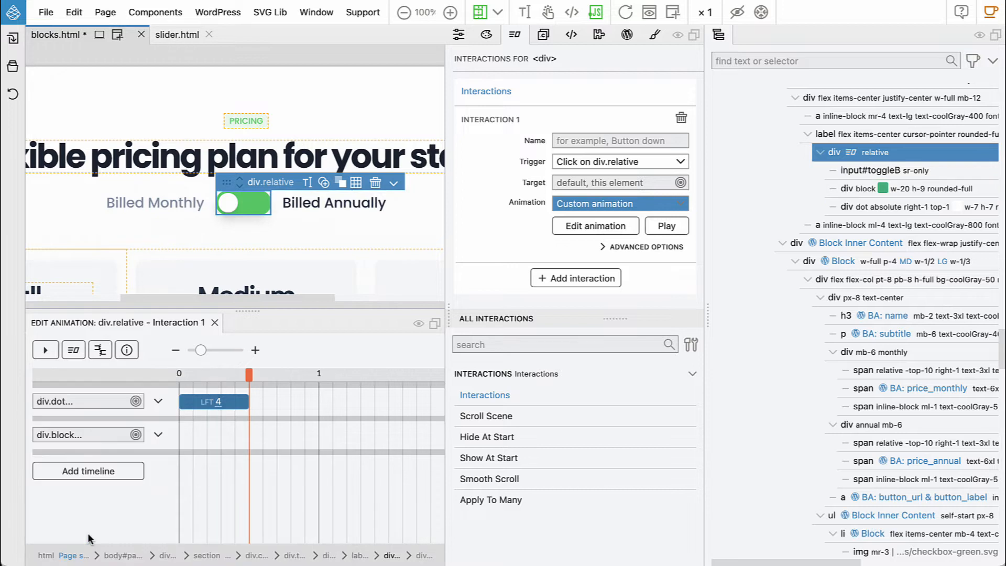
- Add a tween at 0 s to the div.block timeline that changes the background color to light grey #e5e5e5
{"action": "left_click", "coordinate": [177, 430]}
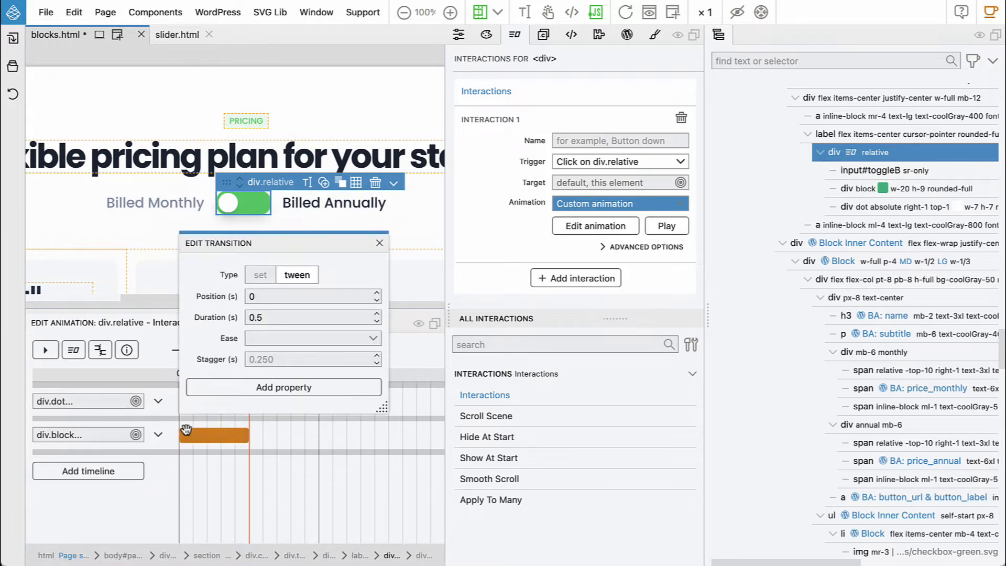
{"action": "left_click", "coordinate": [252, 395]}
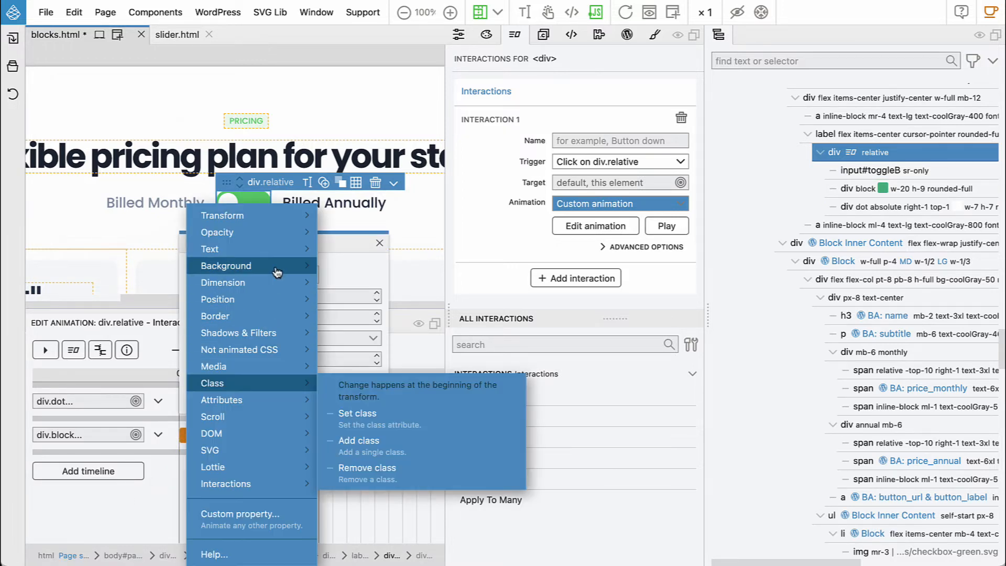
{"action": "mouse_move", "coordinate": [277, 267]}
{"action": "left_click", "coordinate": [347, 284]}
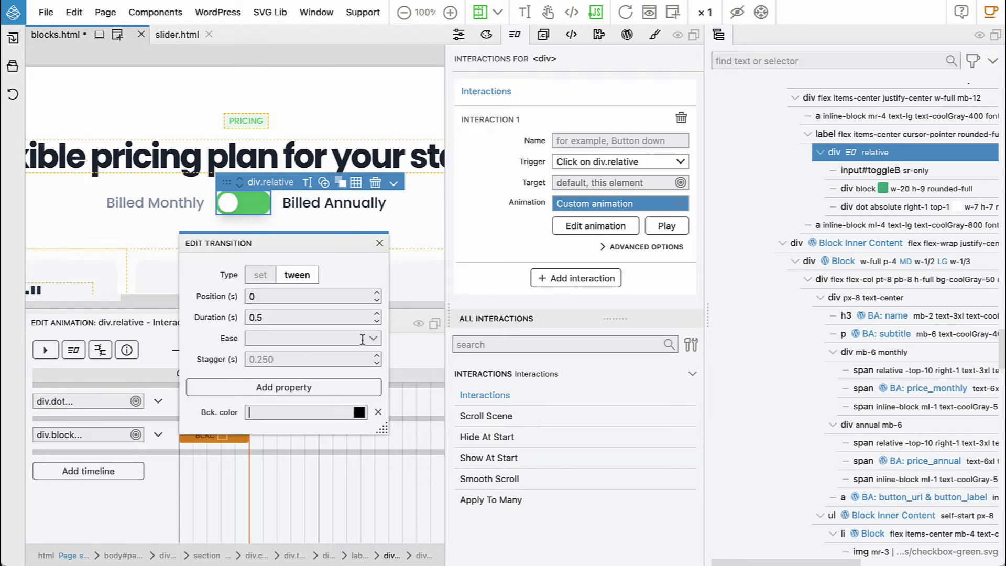
{"action": "left_click", "coordinate": [359, 412]}
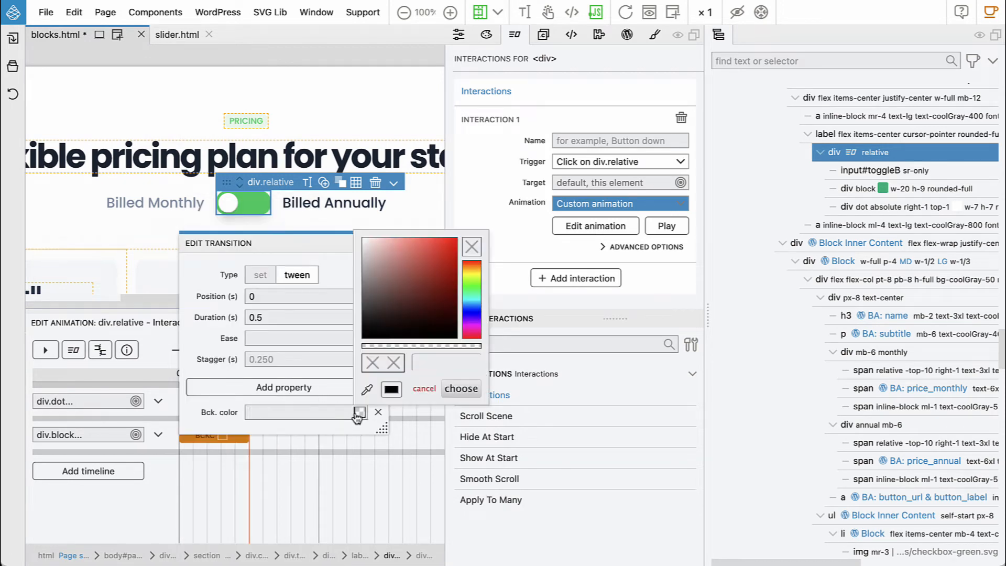
{"action": "left_click", "coordinate": [388, 245]}
{"action": "left_click_drag", "start_coordinate": [388, 245], "coordinate": [358, 251]}
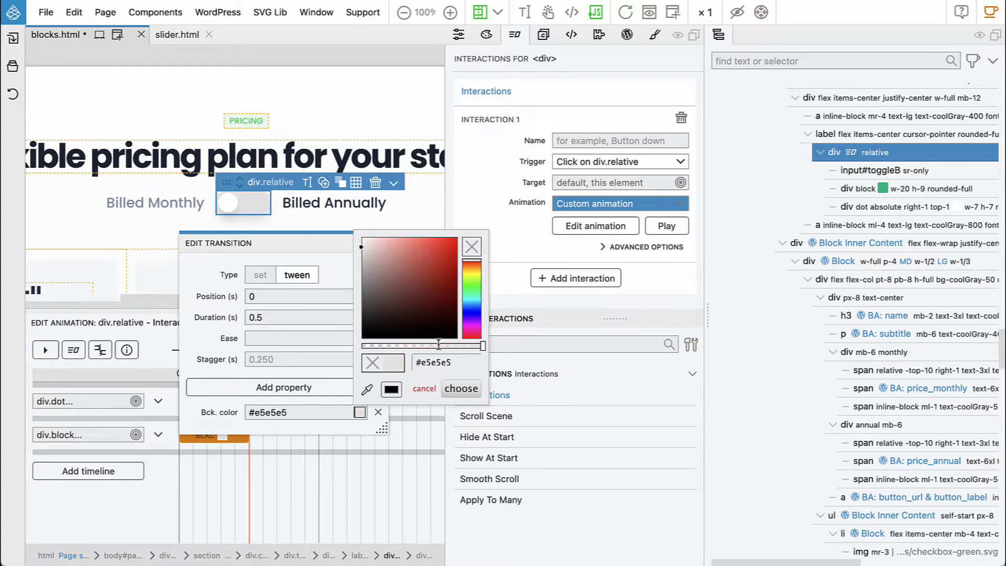
{"action": "left_click", "coordinate": [460, 388]}
{"action": "left_click", "coordinate": [380, 246]}
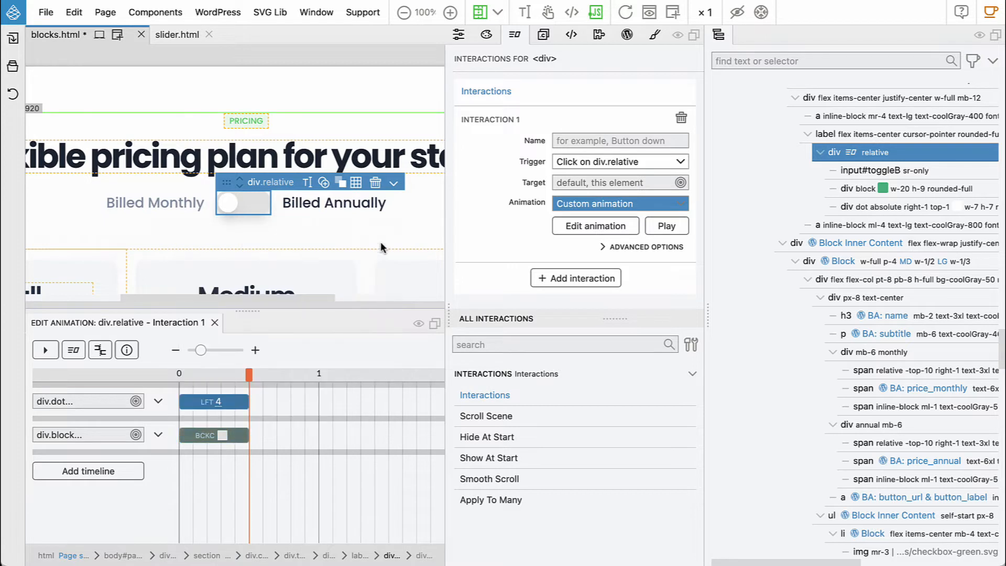
- Preview the animation, turn off the display helpers, enable test clicks and try the billing toggle on the page
{"action": "left_click", "coordinate": [40, 351]}
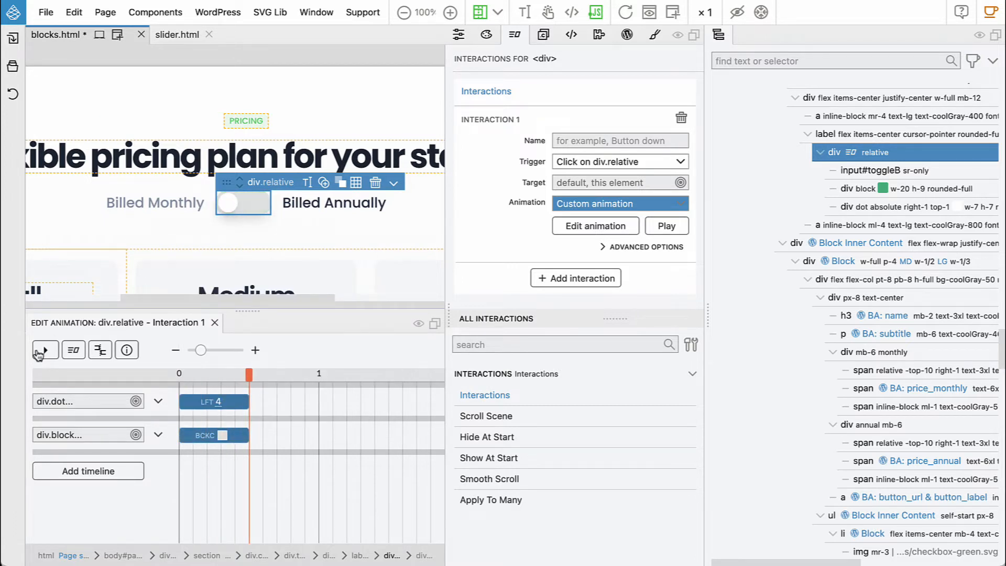
{"action": "left_click", "coordinate": [42, 350]}
{"action": "left_click", "coordinate": [480, 14]}
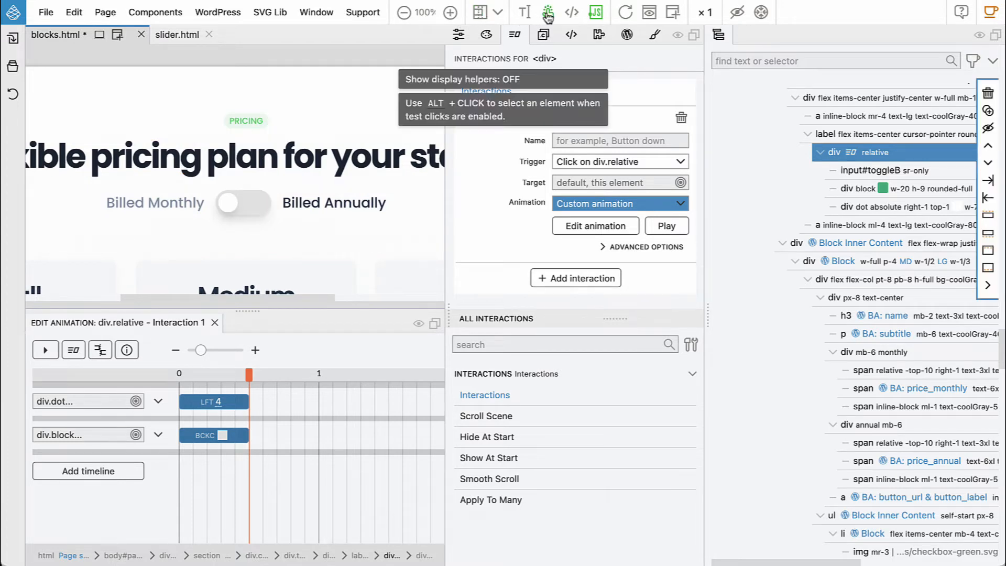
{"action": "left_click", "coordinate": [231, 205]}
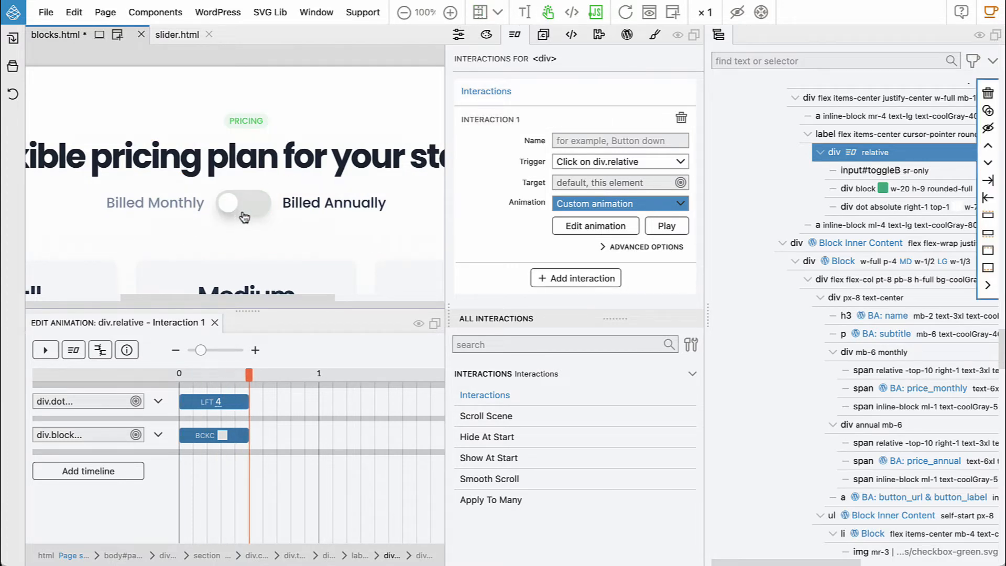
{"action": "left_click", "coordinate": [244, 217]}
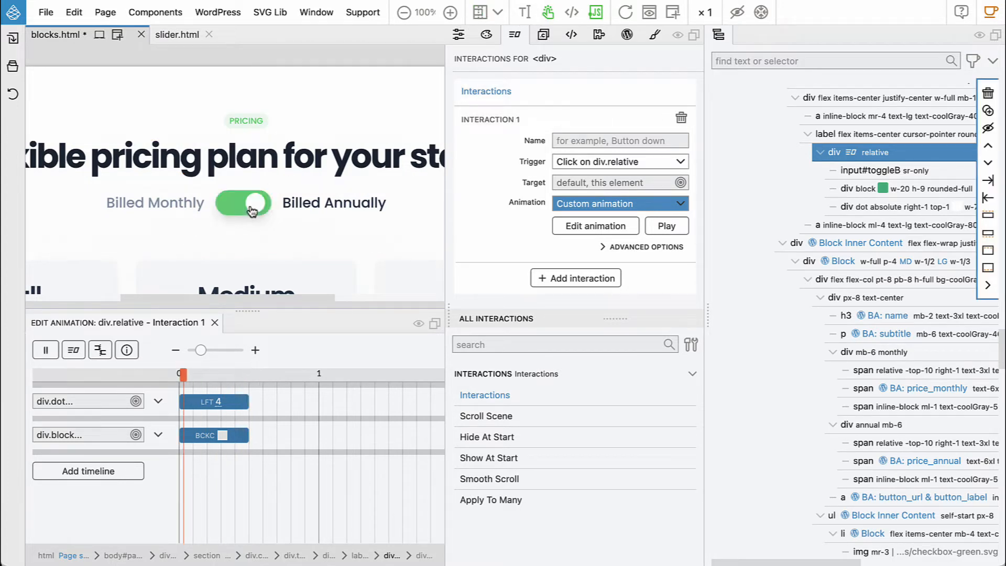
- Refresh the page view and test the billing toggle repeatedly to check how the click interaction responds
{"action": "left_click", "coordinate": [625, 14]}
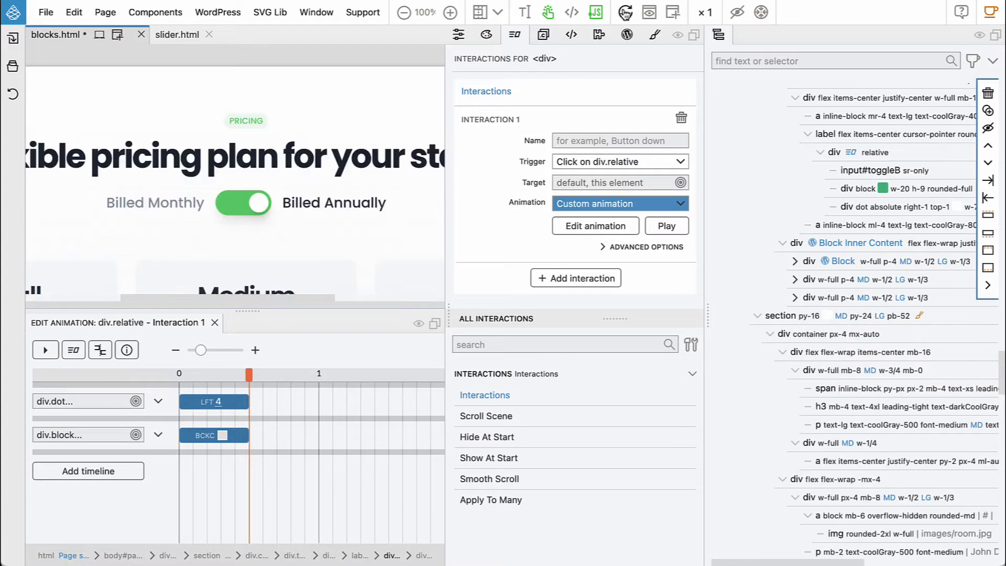
{"action": "left_click", "coordinate": [254, 203]}
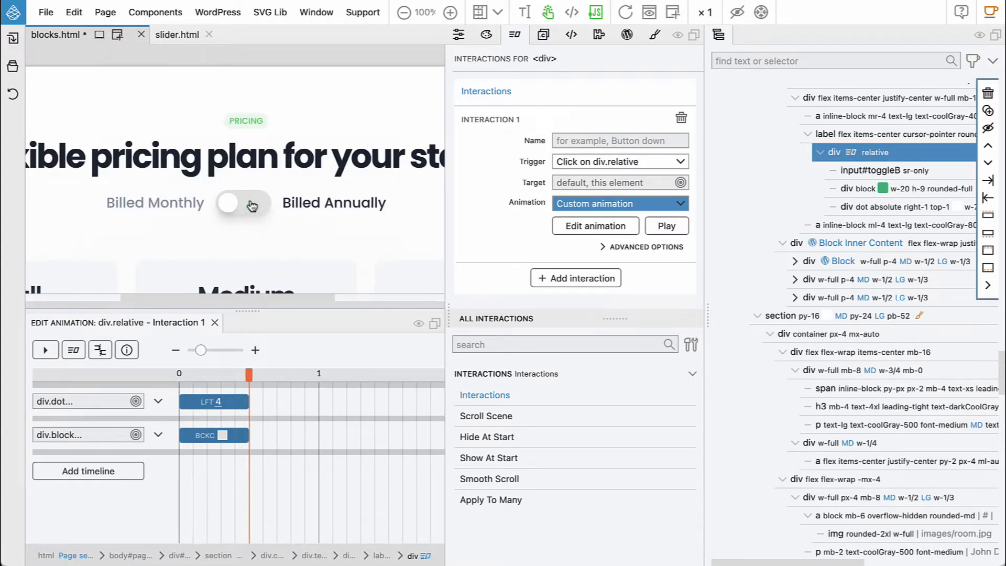
{"action": "left_click", "coordinate": [252, 205]}
{"action": "left_click", "coordinate": [252, 205]}
{"action": "left_click", "coordinate": [252, 205]}
- Show the click interaction's advanced options, retest the billing toggle on the page and enable Alternate forward / reverse
{"action": "left_click", "coordinate": [646, 247]}
{"action": "scroll", "coordinate": [607, 230], "scroll_direction": "down", "scroll_amount": 5}
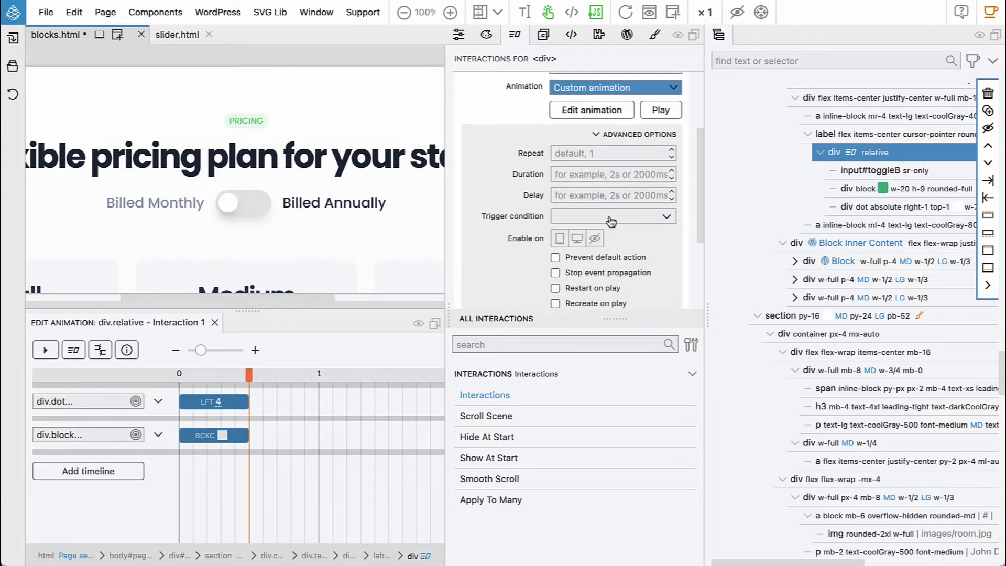
{"action": "mouse_move", "coordinate": [578, 262]}
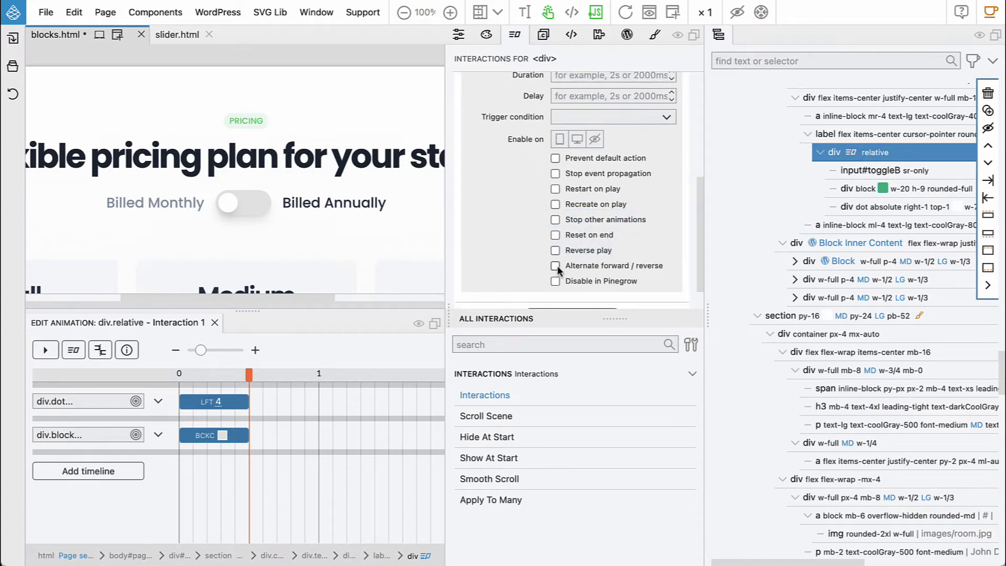
{"action": "left_click", "coordinate": [254, 204]}
{"action": "left_click", "coordinate": [254, 204]}
{"action": "left_click", "coordinate": [254, 204]}
{"action": "left_click", "coordinate": [249, 211]}
{"action": "mouse_move", "coordinate": [587, 265]}
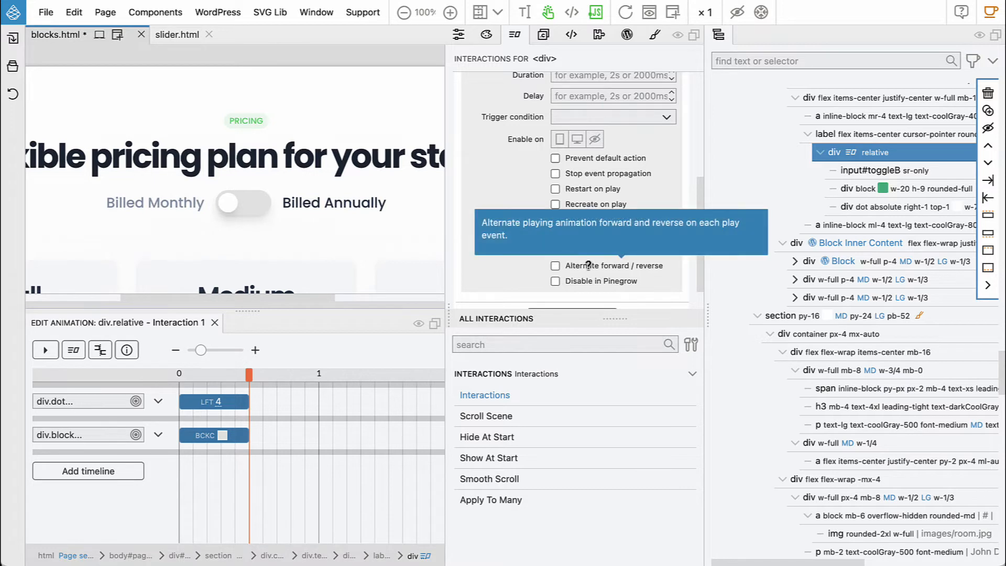
{"action": "left_click", "coordinate": [555, 265]}
- Test the billing toggle repeatedly on the page to check that it animates in both directions
{"action": "left_click", "coordinate": [263, 213]}
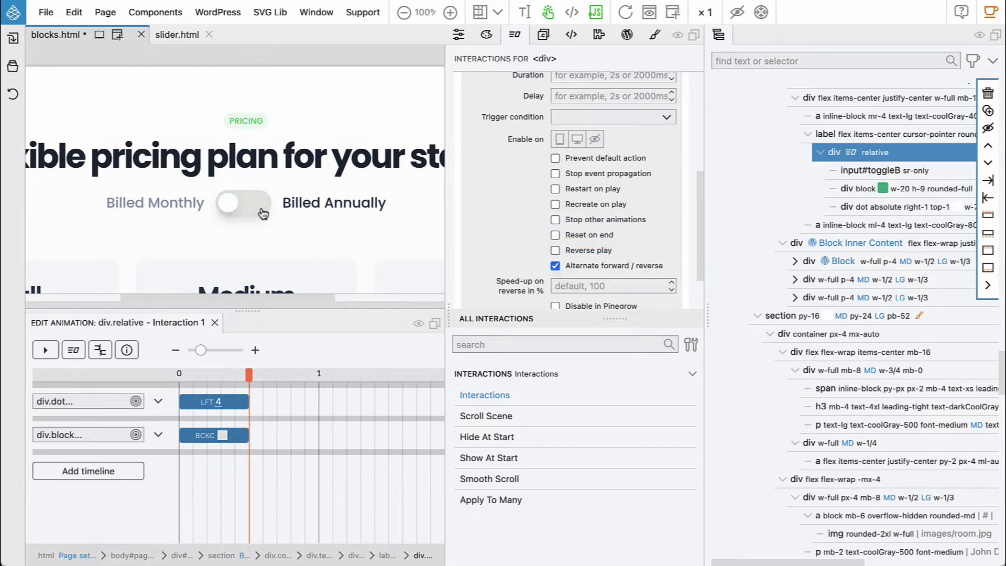
{"action": "left_click", "coordinate": [263, 213]}
{"action": "left_click", "coordinate": [264, 212]}
{"action": "left_click", "coordinate": [263, 213]}
{"action": "left_click", "coordinate": [263, 214]}
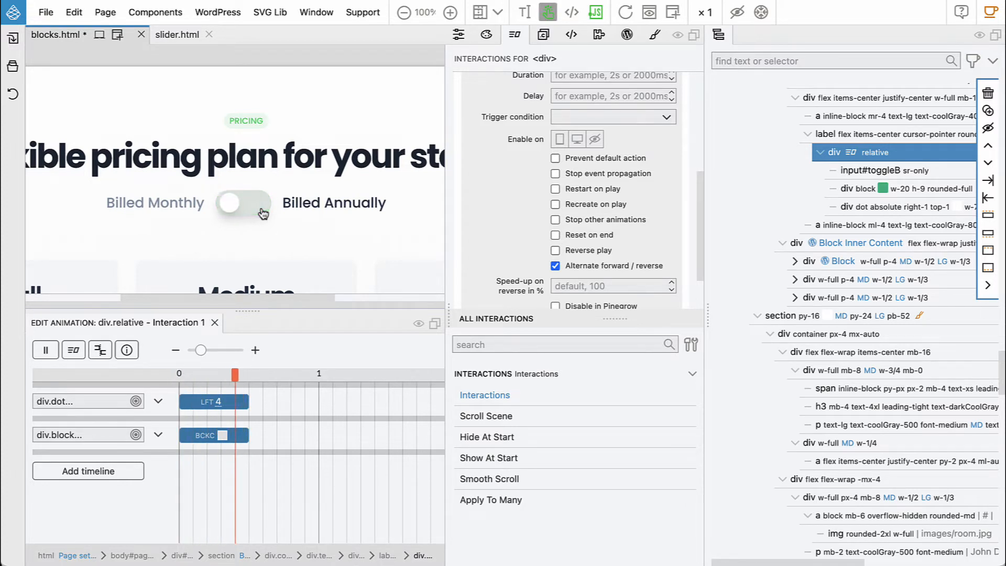
{"action": "left_click", "coordinate": [263, 213]}
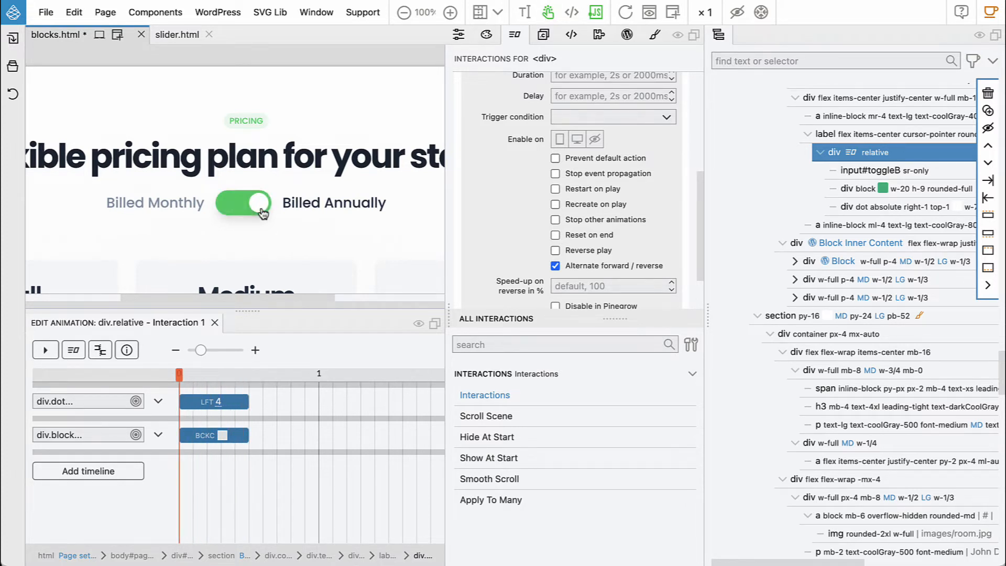
{"action": "left_click", "coordinate": [262, 213]}
{"action": "left_click", "coordinate": [262, 214]}
- Turn off test clicks, select the Small plan's monthly price div and turn the display helpers back on
{"action": "scroll", "coordinate": [261, 211], "scroll_direction": "down", "scroll_amount": 8}
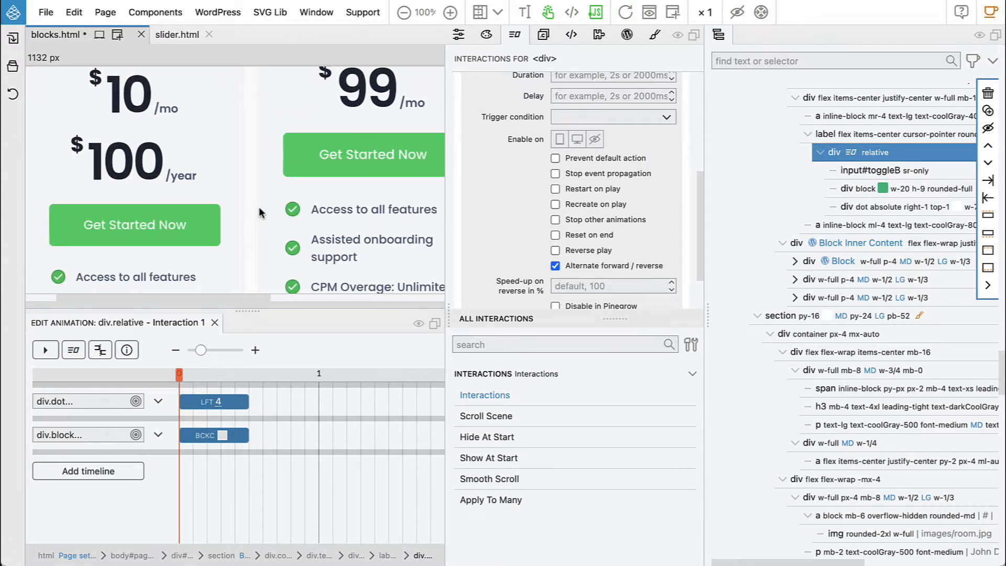
{"action": "scroll", "coordinate": [262, 215], "scroll_direction": "left", "scroll_amount": 2}
{"action": "scroll", "coordinate": [262, 215], "scroll_direction": "up", "scroll_amount": 3}
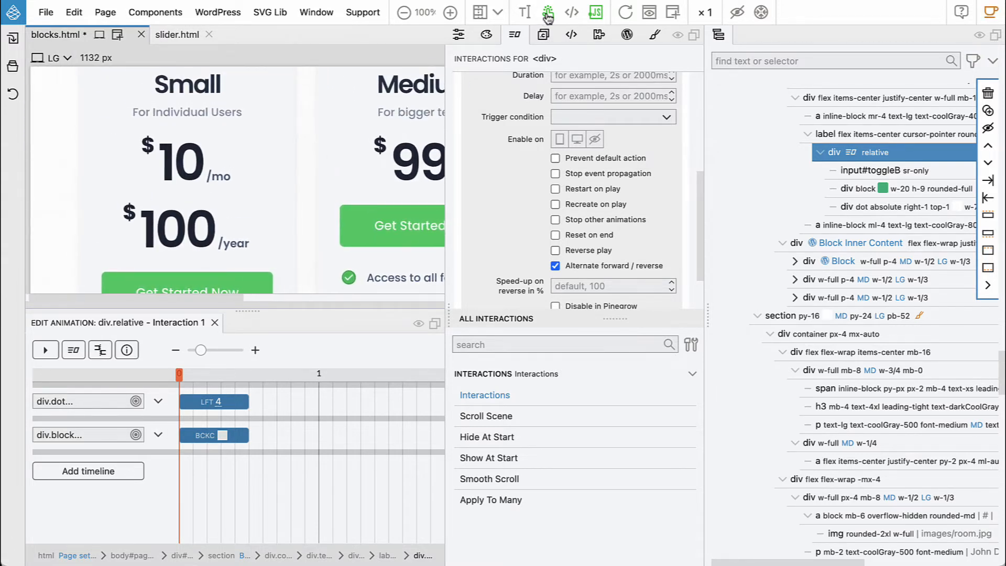
{"action": "left_click", "coordinate": [271, 176]}
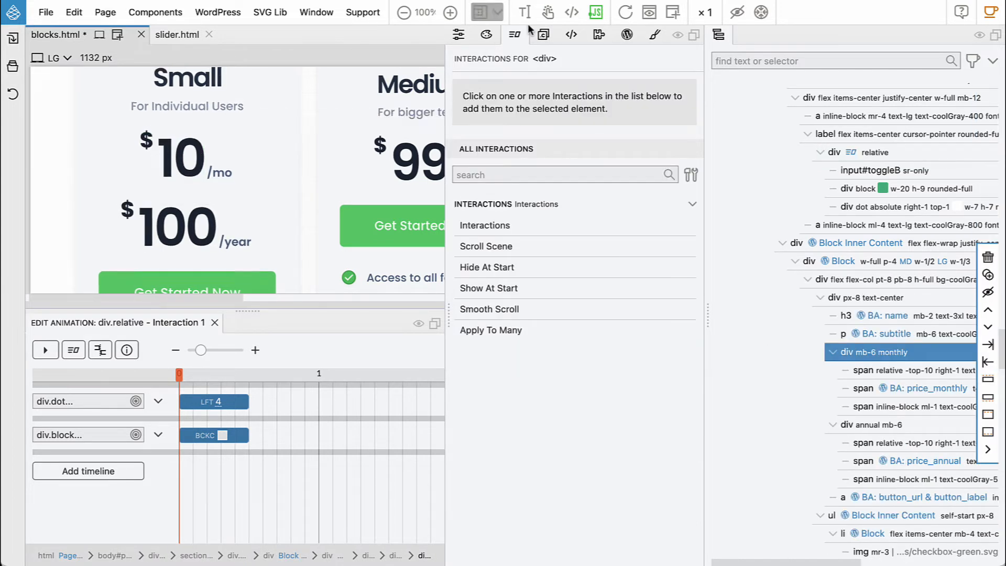
{"action": "left_click", "coordinate": [479, 12]}
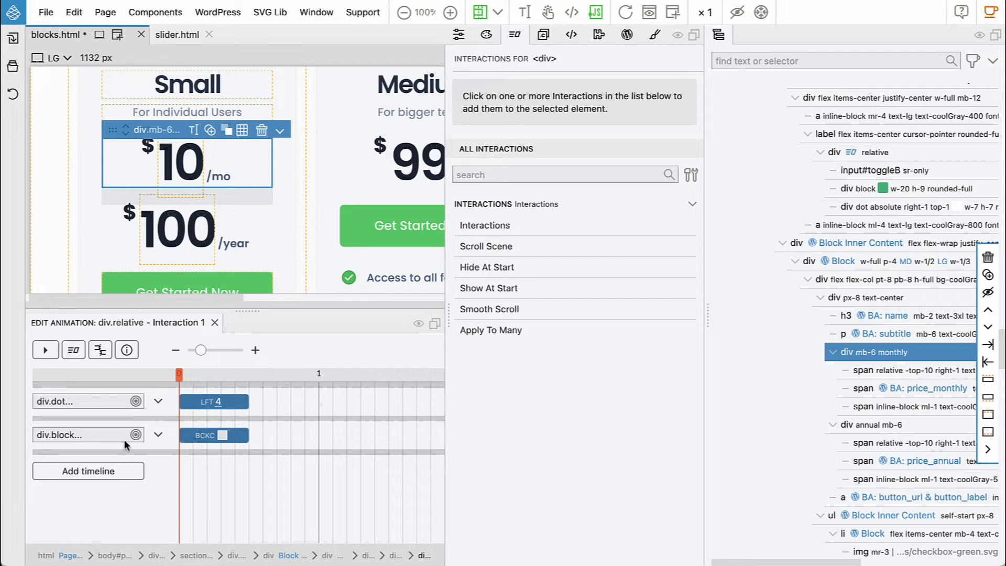
- Add a third timeline to the animation and enter $.annual as its target selector
{"action": "left_click", "coordinate": [84, 471]}
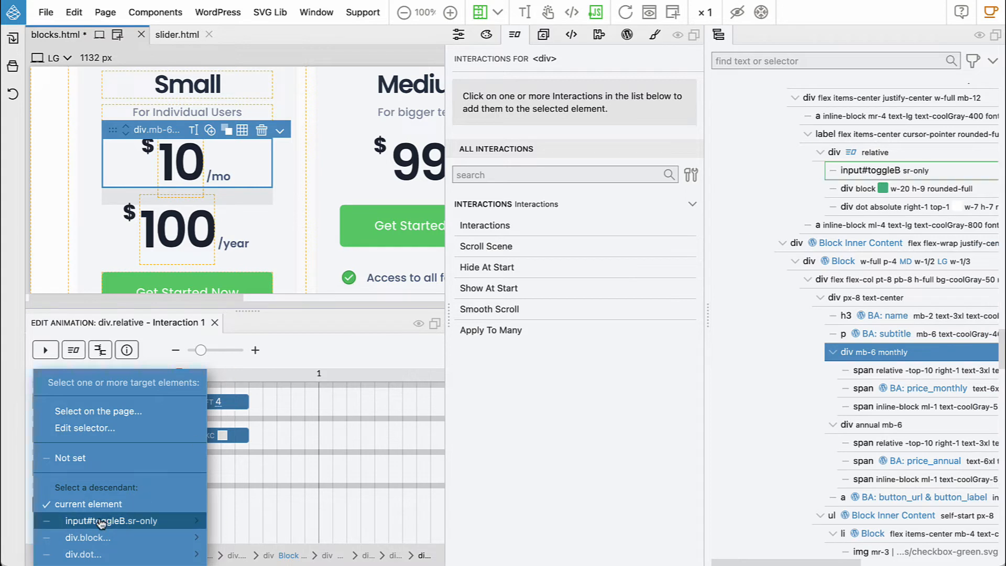
{"action": "mouse_move", "coordinate": [85, 527]}
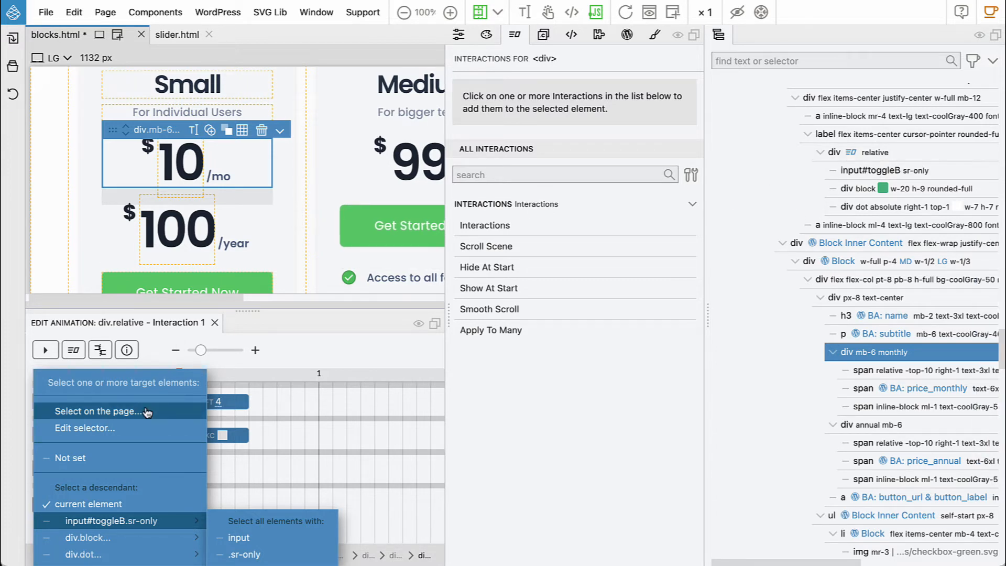
{"action": "left_click", "coordinate": [136, 435]}
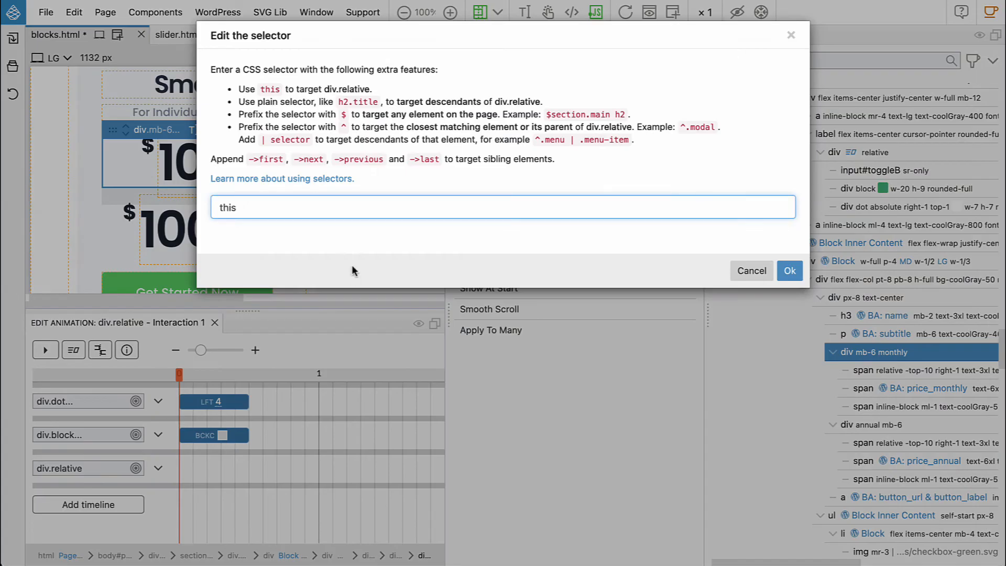
{"action": "key", "text": "BackSpace"}
{"action": "key", "text": "BackSpace"}
{"action": "key", "text": "BackSpace"}
{"action": "key", "text": "BackSpace"}
{"action": "type", "text": ".annual"}
{"action": "key", "text": "Left"}
{"action": "key", "text": "Left"}
{"action": "key", "text": "Left"}
{"action": "key", "text": "Left"}
{"action": "key", "text": "Left"}
{"action": "key", "text": "Left"}
{"action": "type", "text": "$"}
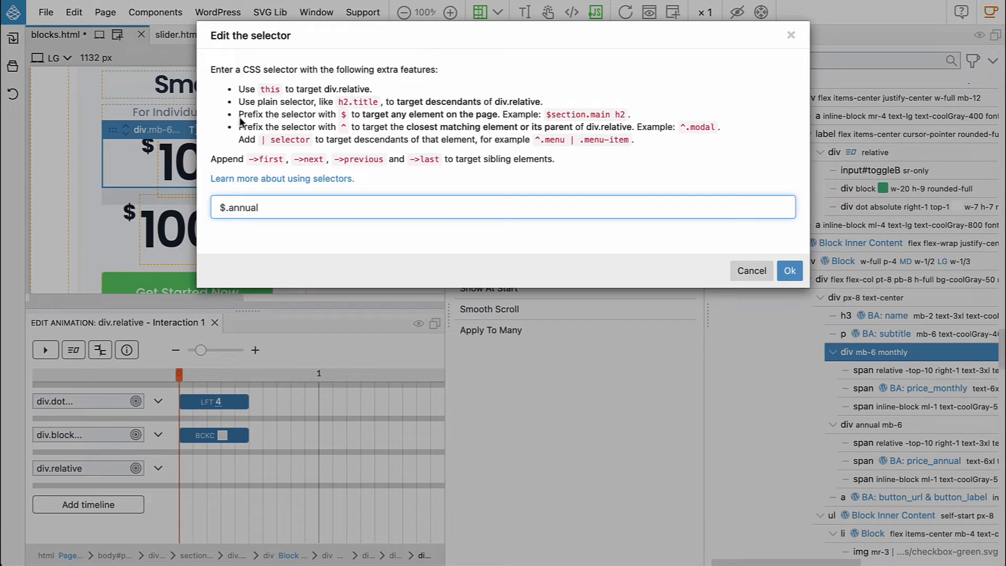
- Change the new timeline's selector to ^section | .annual so it targets annual prices within the closest section, and apply it
{"action": "key", "text": "BackSpace"}
{"action": "type", "text": "^$"}
{"action": "type", "text": "ection "}
{"action": "type", "text": "|"}
{"action": "left_click_drag", "start_coordinate": [265, 208], "coordinate": [301, 208]}
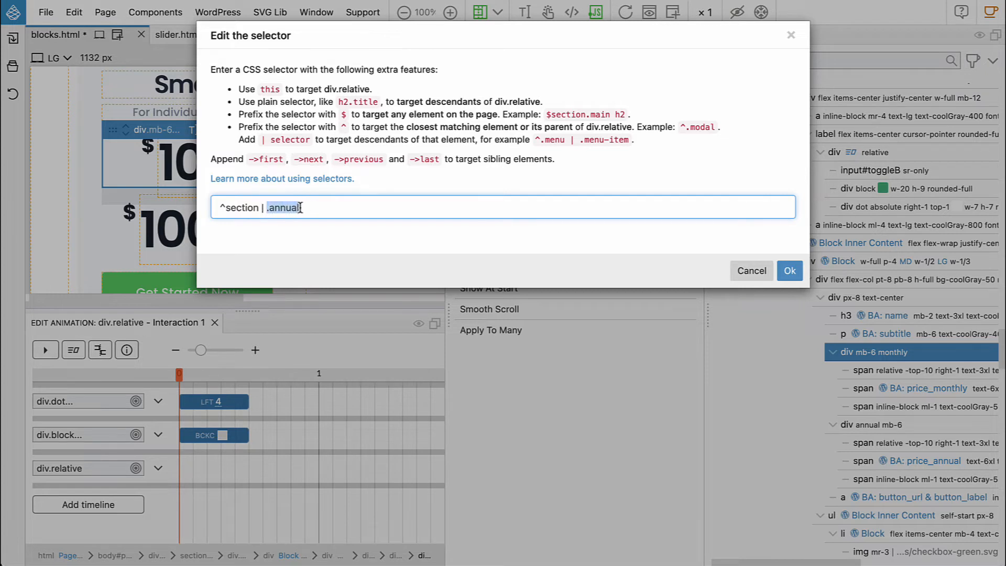
{"action": "left_click", "coordinate": [313, 208]}
{"action": "left_click", "coordinate": [789, 270]}
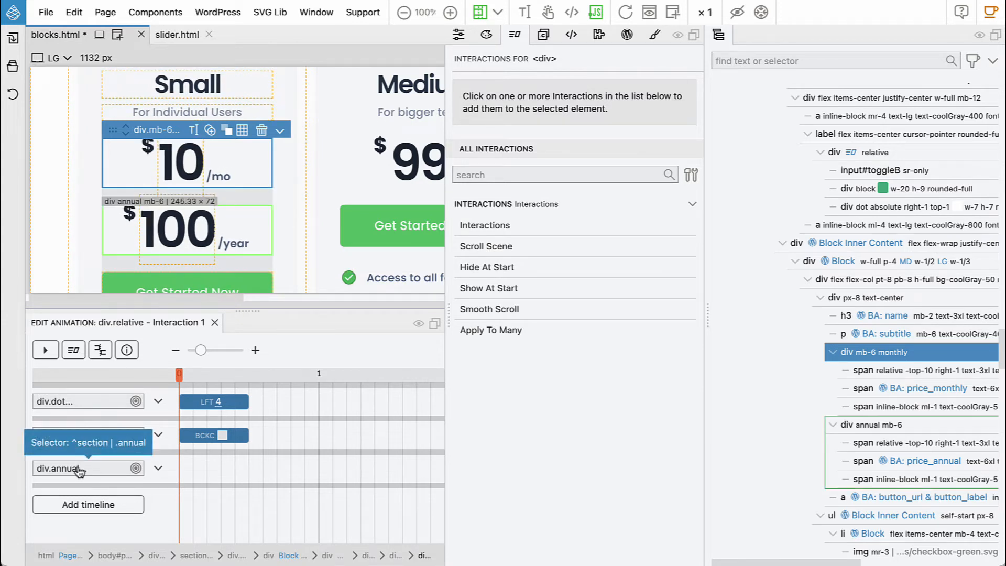
- Add a tween at 0 s to the div.annual timeline with auto opacity 0, and preview the animation
{"action": "left_click", "coordinate": [179, 461]}
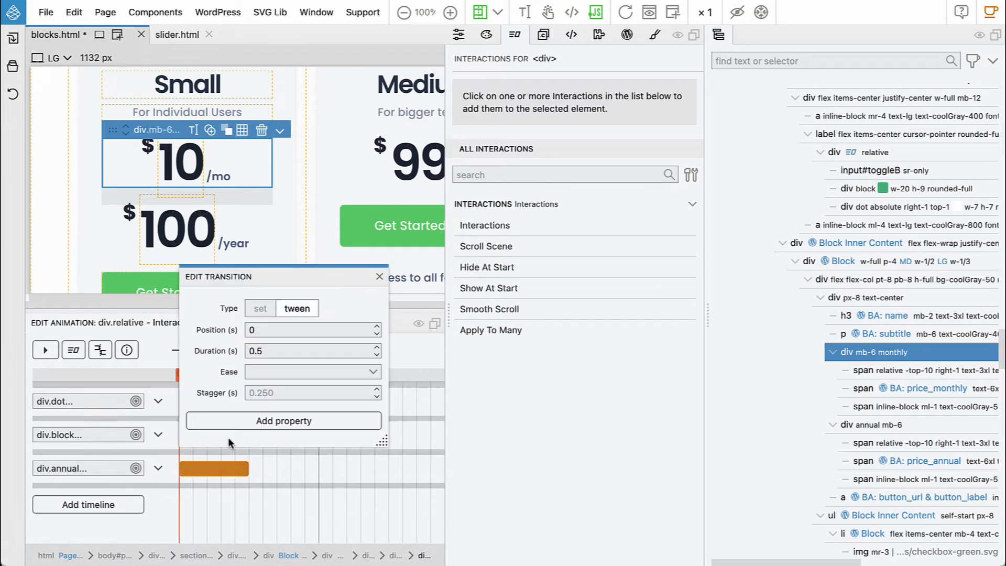
{"action": "left_click", "coordinate": [256, 421]}
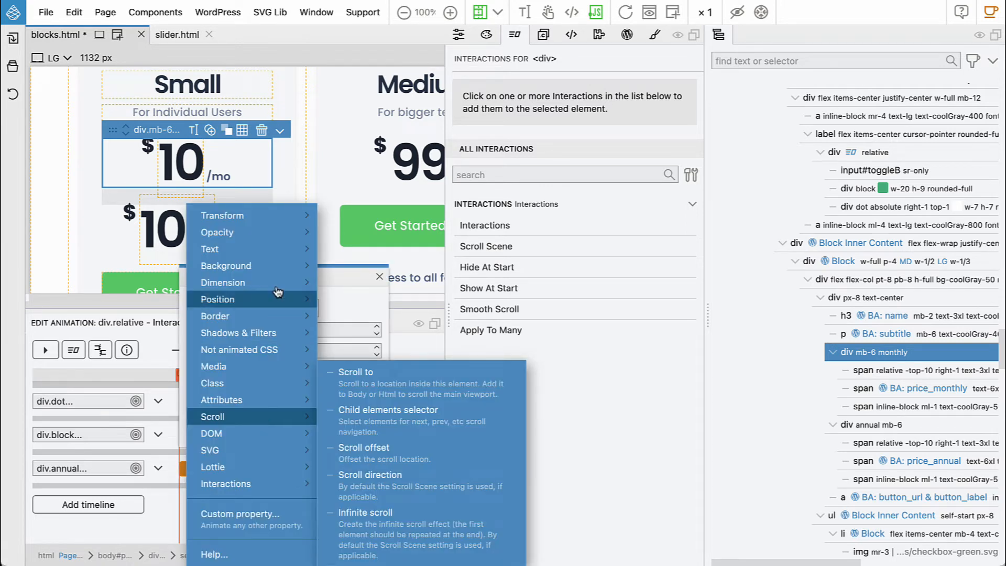
{"action": "mouse_move", "coordinate": [284, 238]}
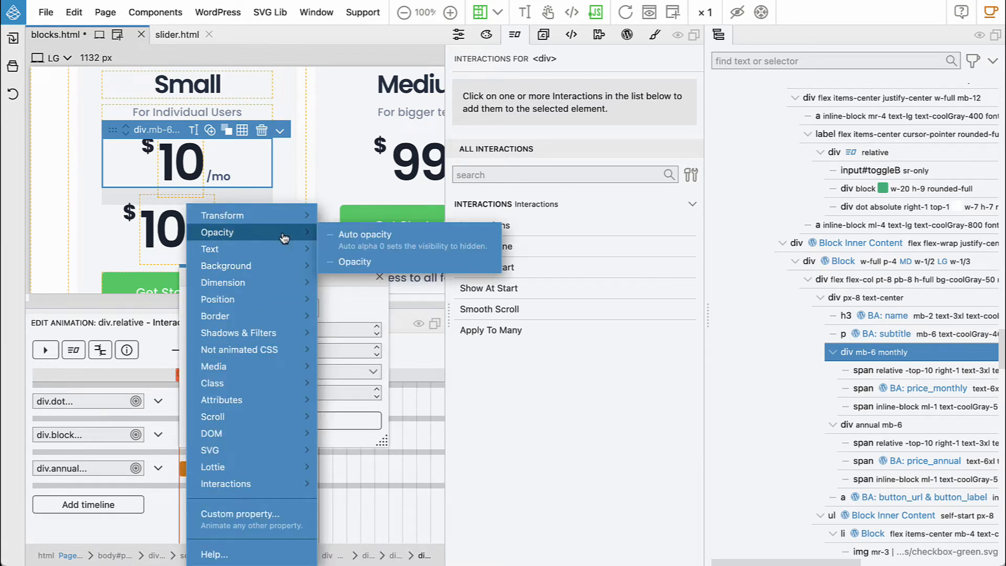
{"action": "left_click", "coordinate": [349, 234]}
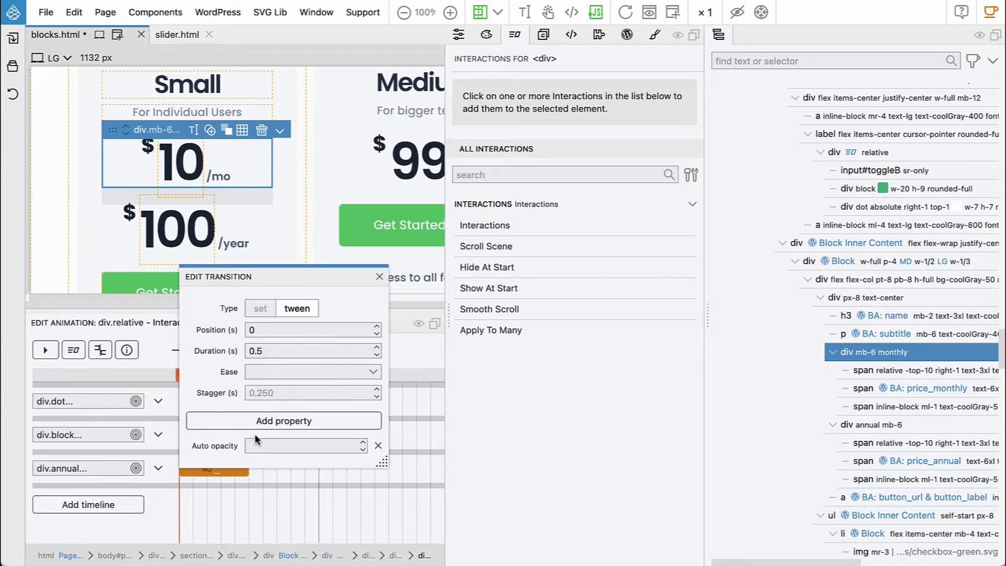
{"action": "type", "text": "0"}
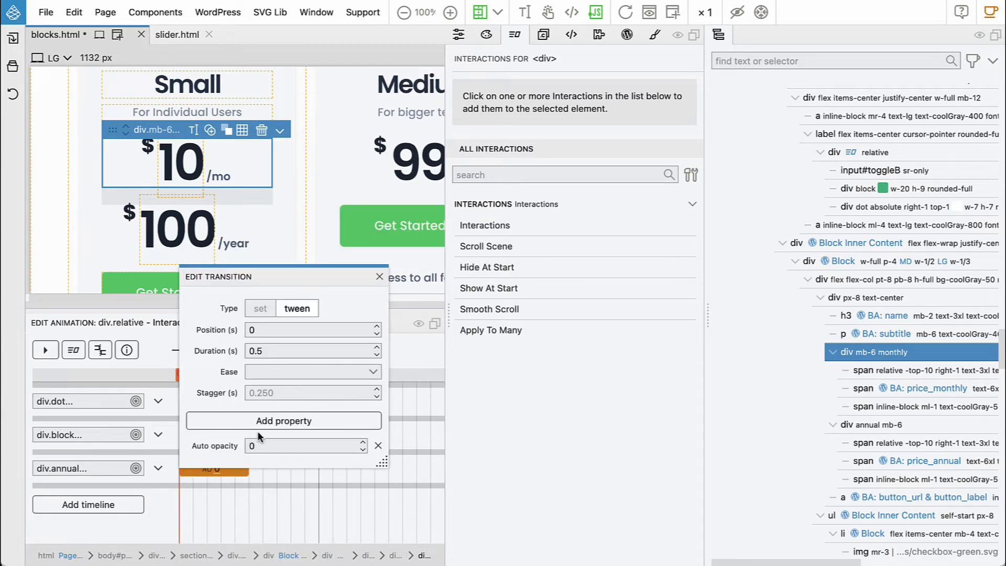
{"action": "left_click", "coordinate": [379, 276]}
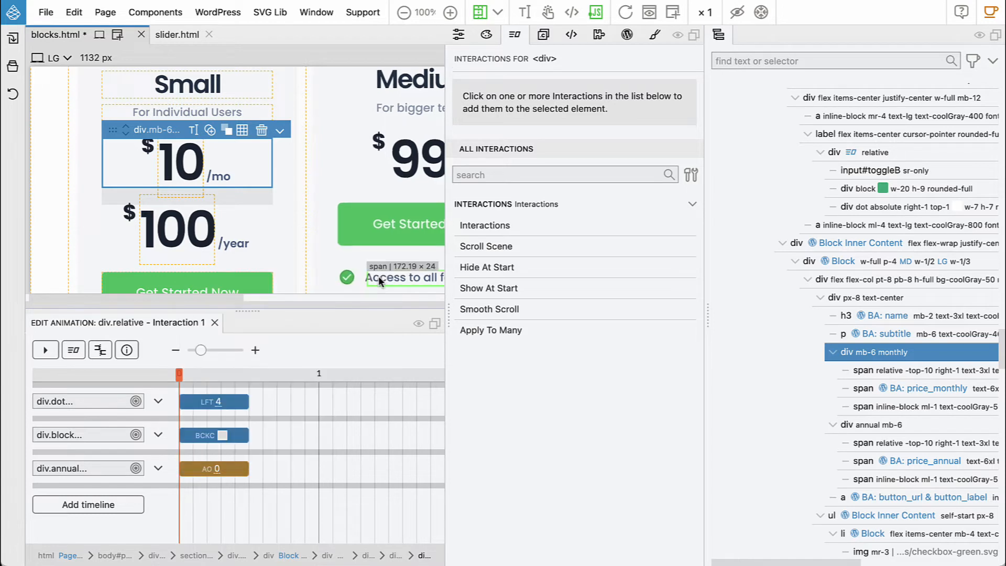
{"action": "left_click", "coordinate": [48, 349]}
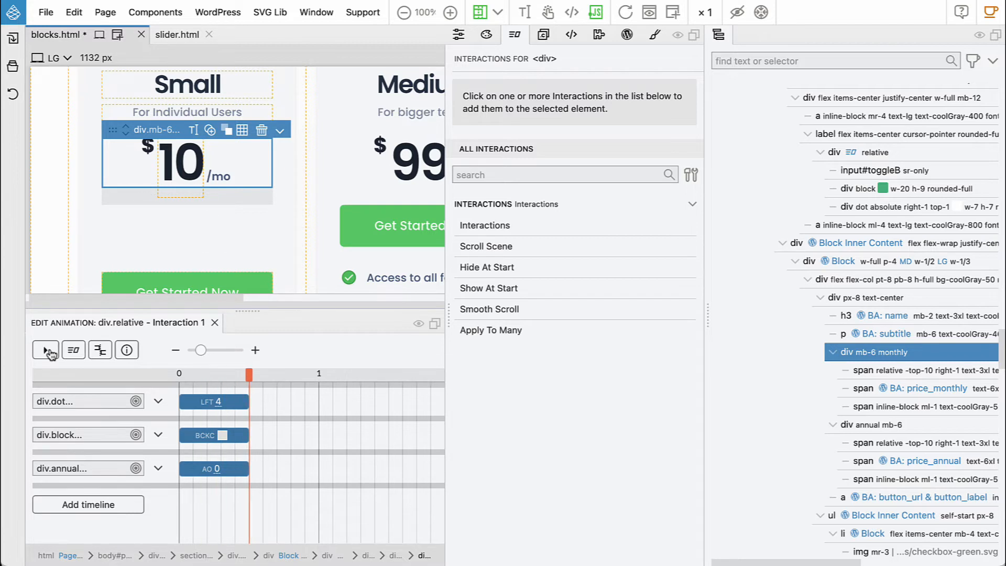
{"action": "left_click", "coordinate": [47, 350]}
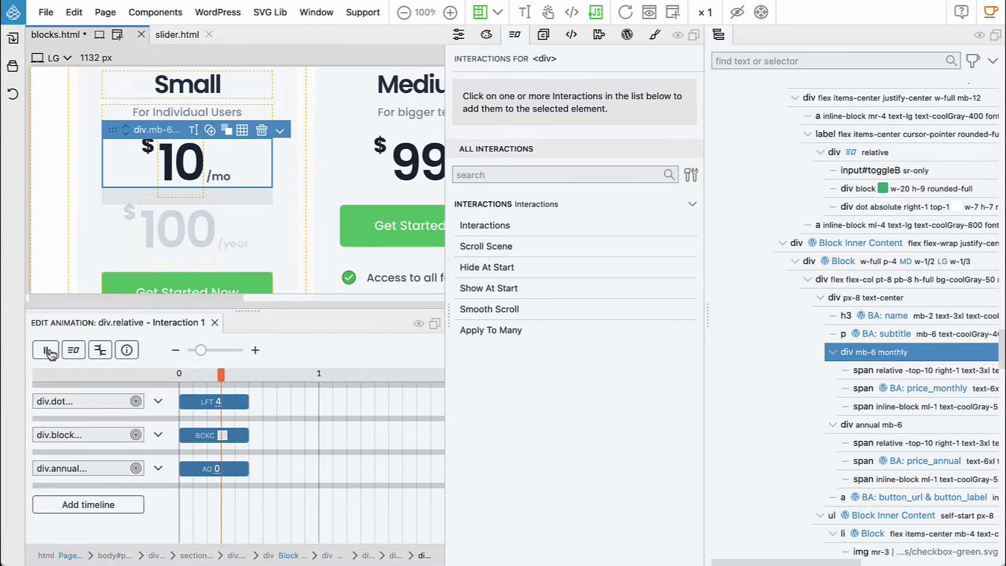
- Add a fourth timeline to the animation and target it with the selector ^section | .monthly
{"action": "left_click", "coordinate": [75, 503]}
{"action": "left_click", "coordinate": [76, 506]}
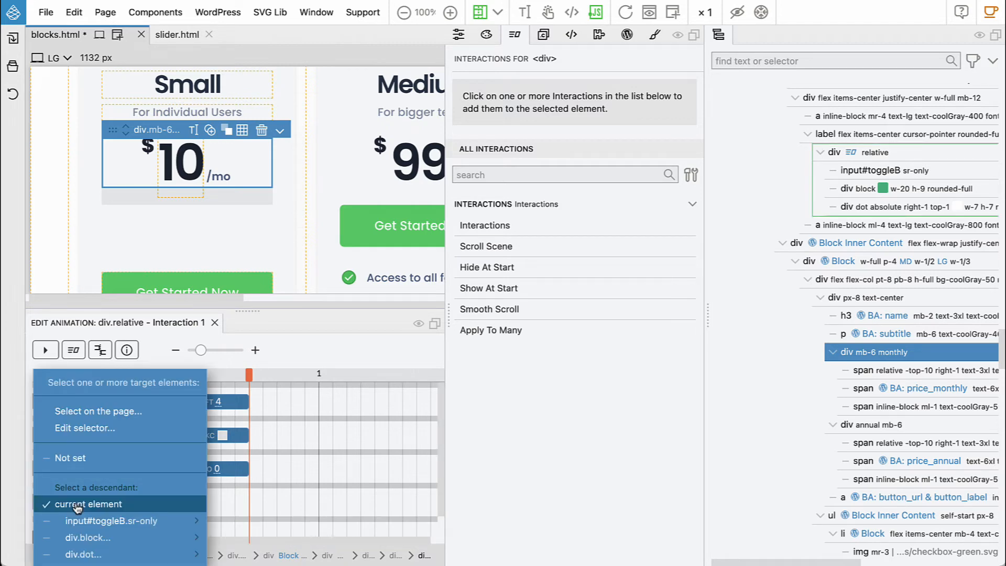
{"action": "left_click", "coordinate": [93, 428]}
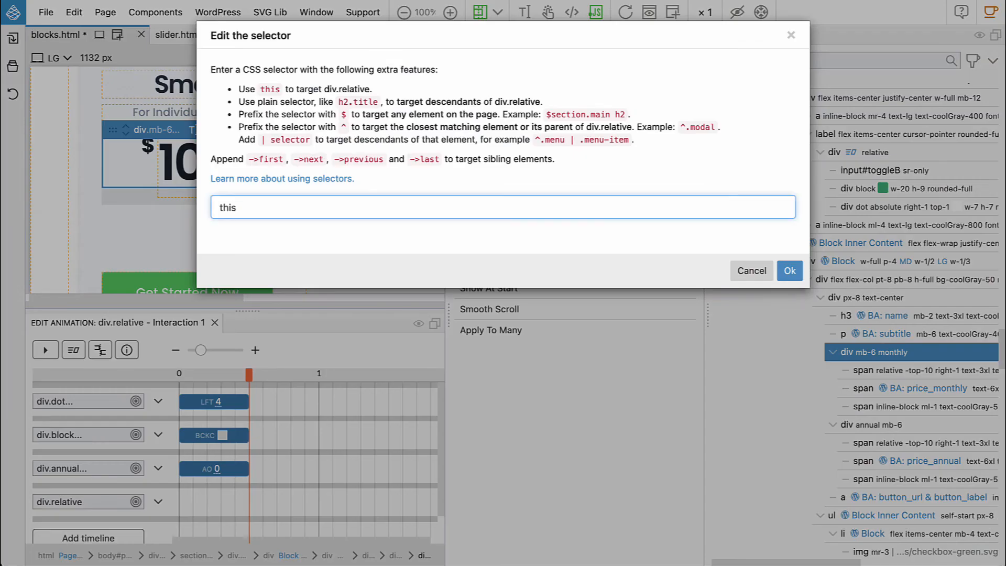
{"action": "key", "text": "BackSpace"}
{"action": "key", "text": "BackSpace"}
{"action": "key", "text": "BackSpace"}
{"action": "key", "text": "BackSpace"}
{"action": "type", "text": "^"}
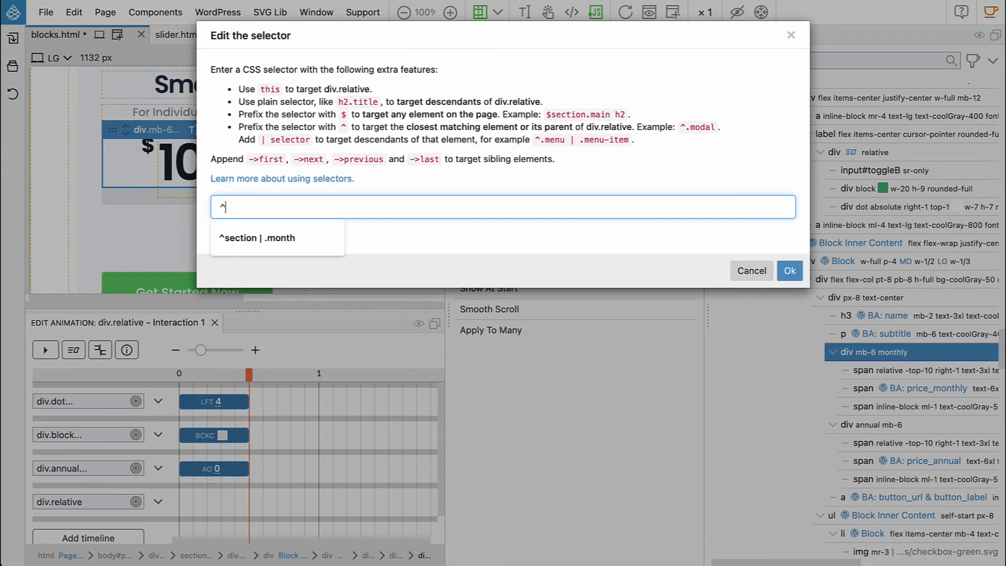
{"action": "type", "text": "section | .monthly"}
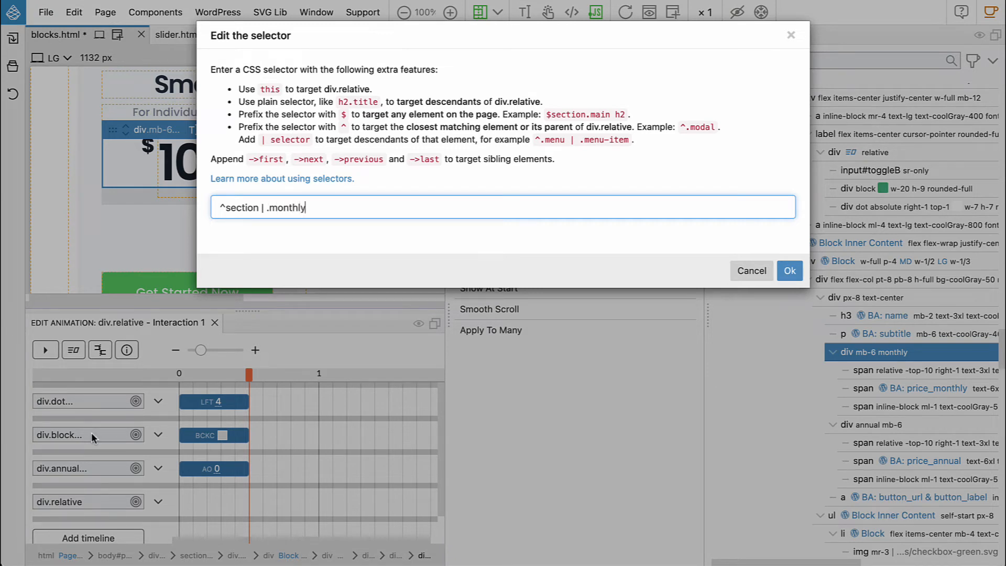
{"action": "left_click", "coordinate": [788, 271]}
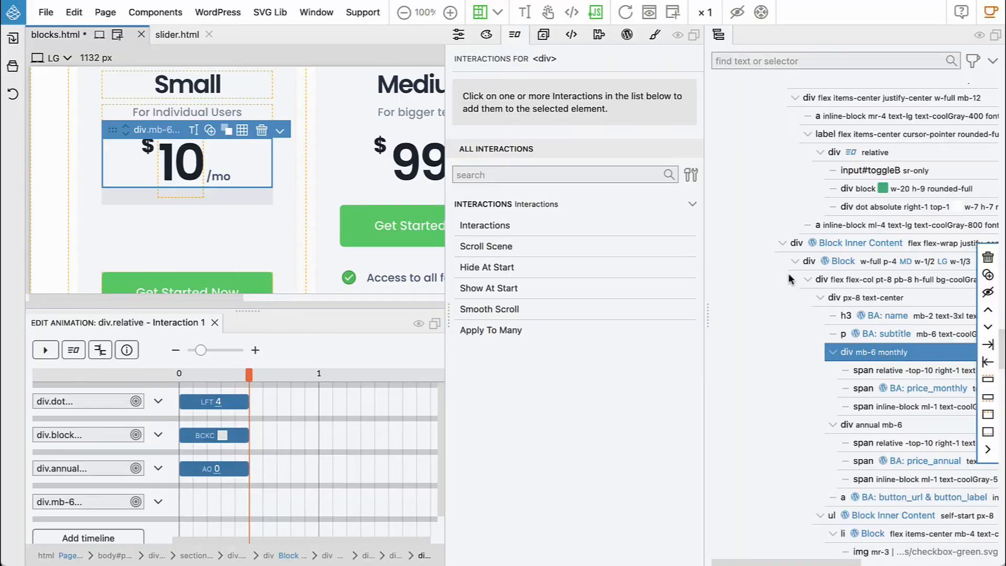
- Add a tween at 0 s to the monthly price timeline with auto opacity 1
{"action": "double_click", "coordinate": [180, 500]}
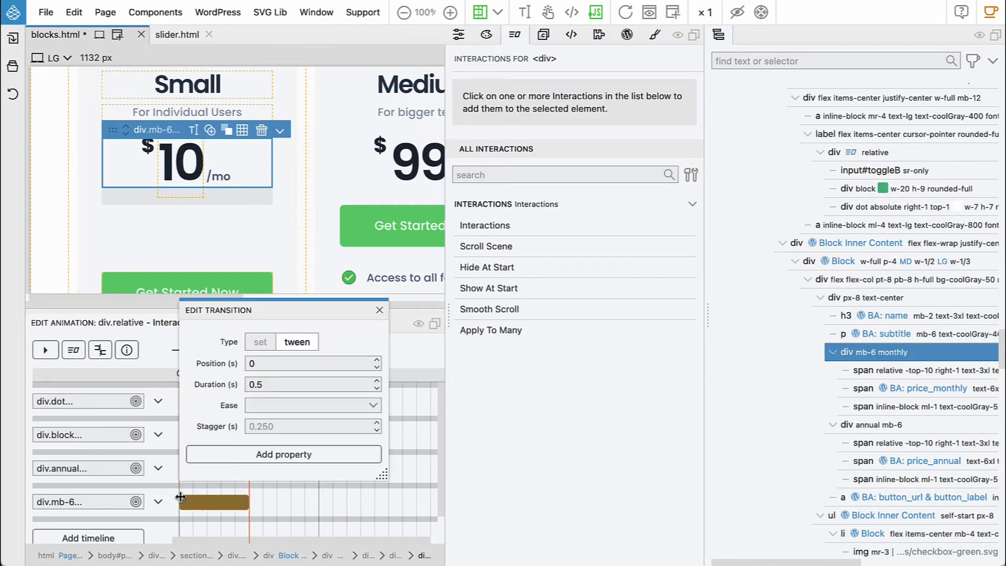
{"action": "left_click", "coordinate": [248, 454]}
{"action": "mouse_move", "coordinate": [276, 239]}
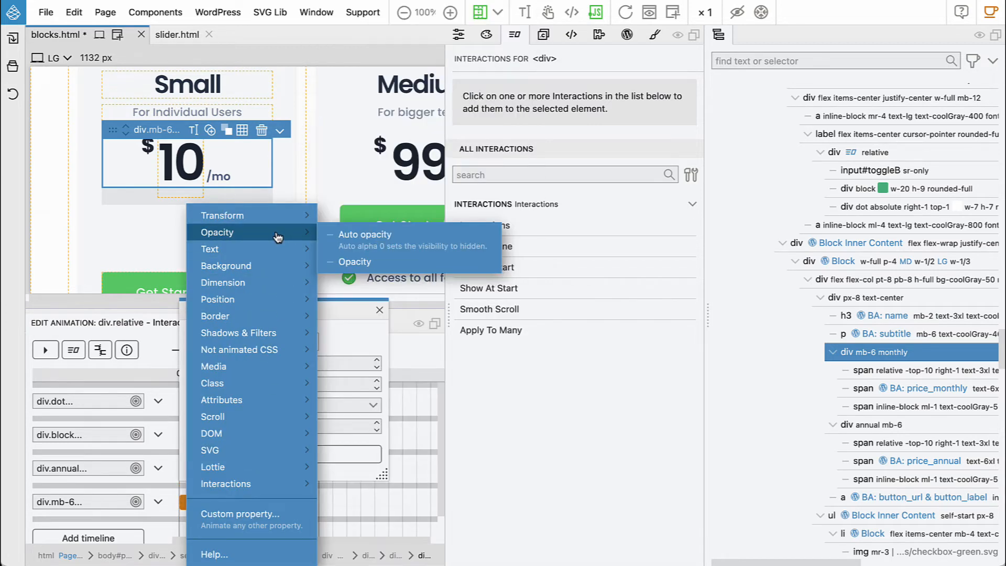
{"action": "left_click", "coordinate": [360, 237]}
{"action": "type", "text": "1"}
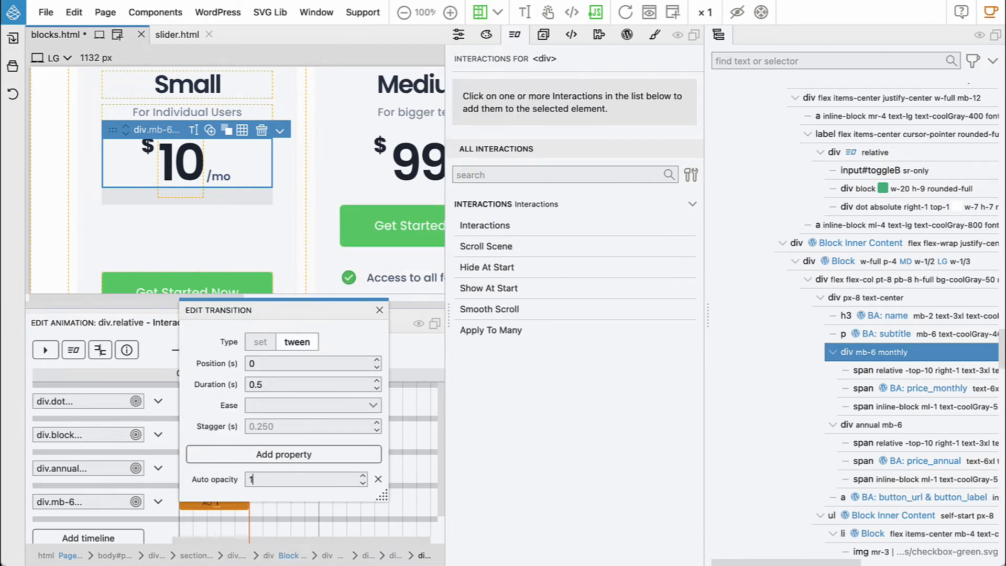
{"action": "left_click", "coordinate": [380, 311]}
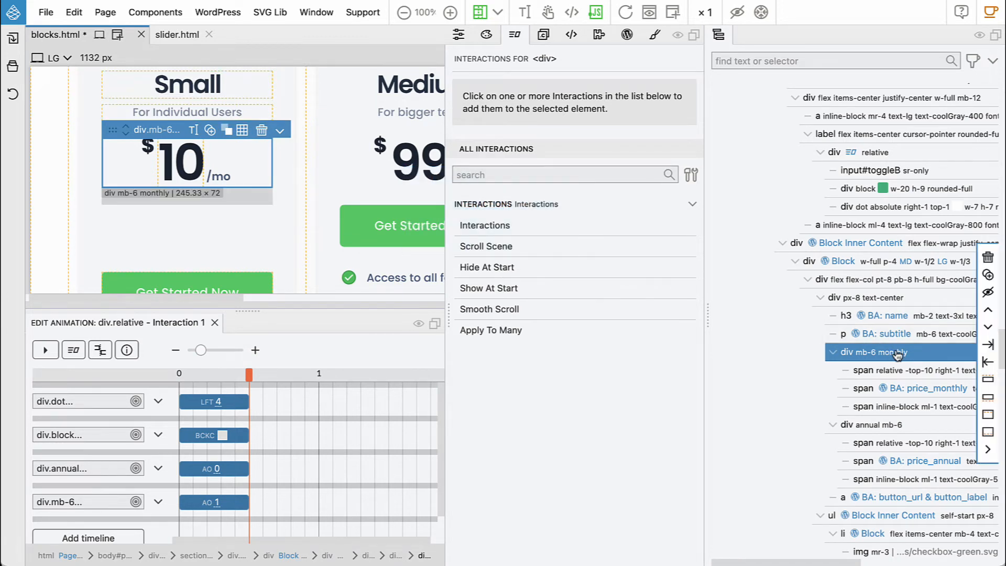
- Apply Hide At Start to the Small plan's monthly price div and refresh the page view
{"action": "left_click", "coordinate": [496, 272]}
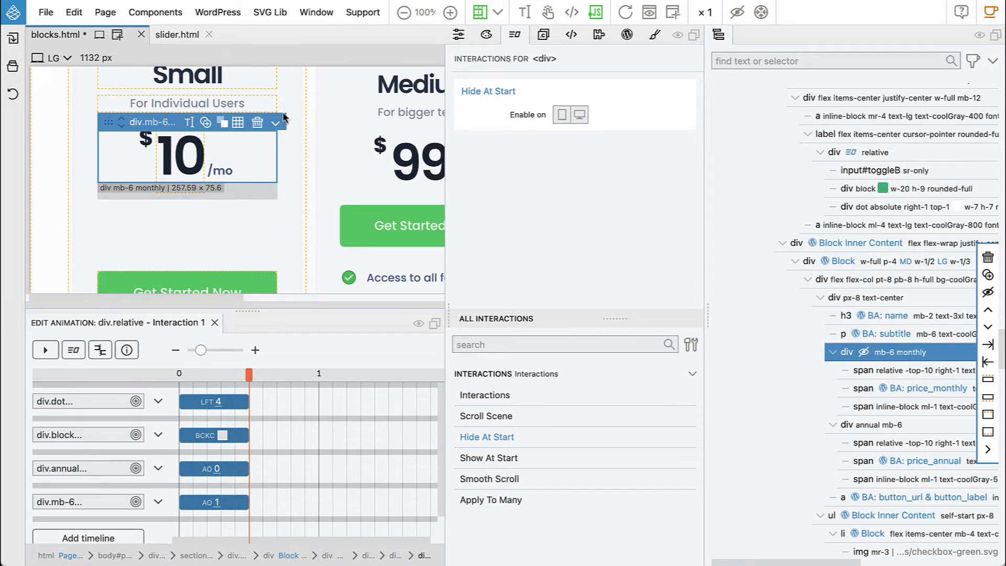
{"action": "left_click", "coordinate": [631, 18]}
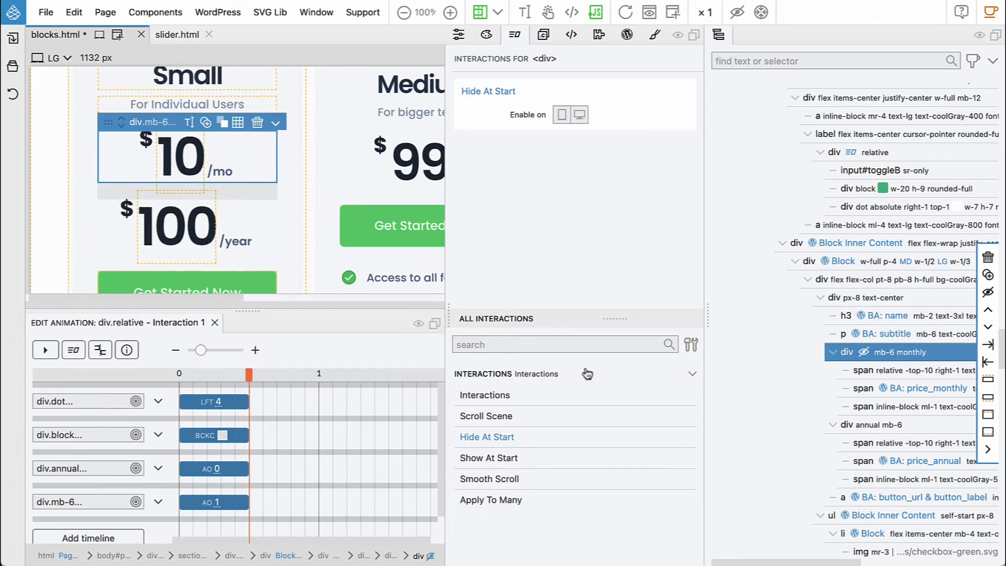
- Turn off the display of hidden elements, and preview the price-swap animation
{"action": "left_click", "coordinate": [691, 344]}
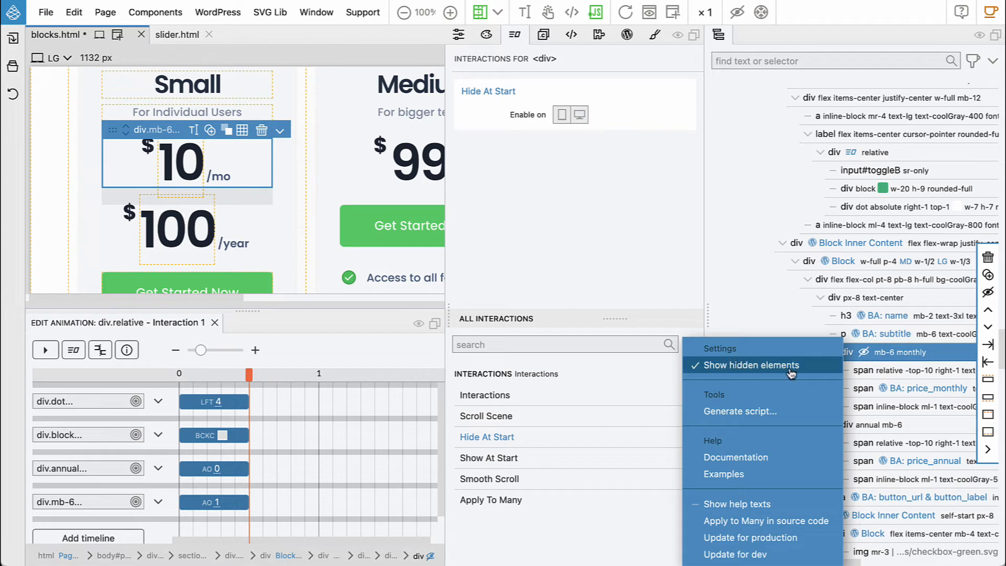
{"action": "left_click", "coordinate": [808, 370]}
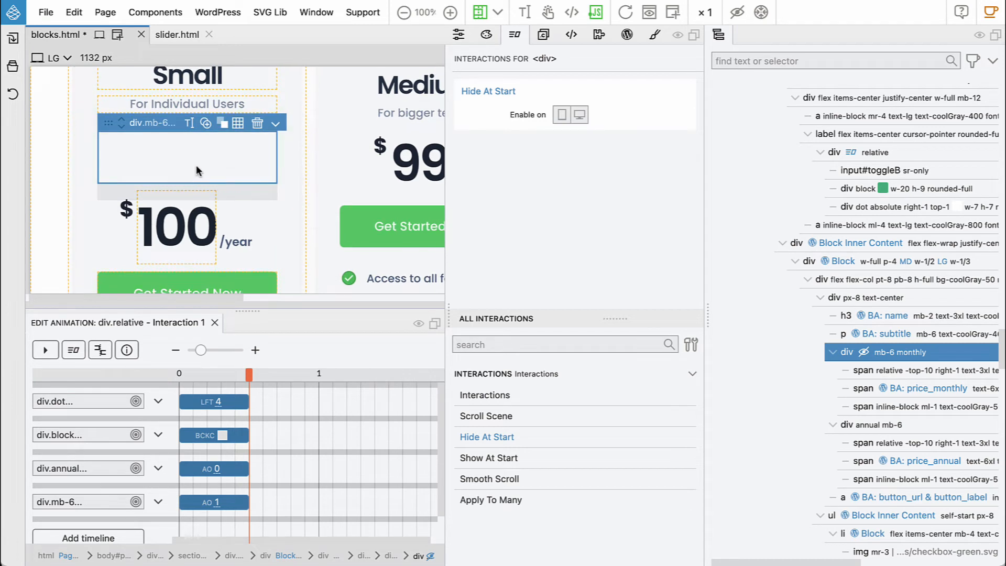
{"action": "left_click", "coordinate": [46, 355]}
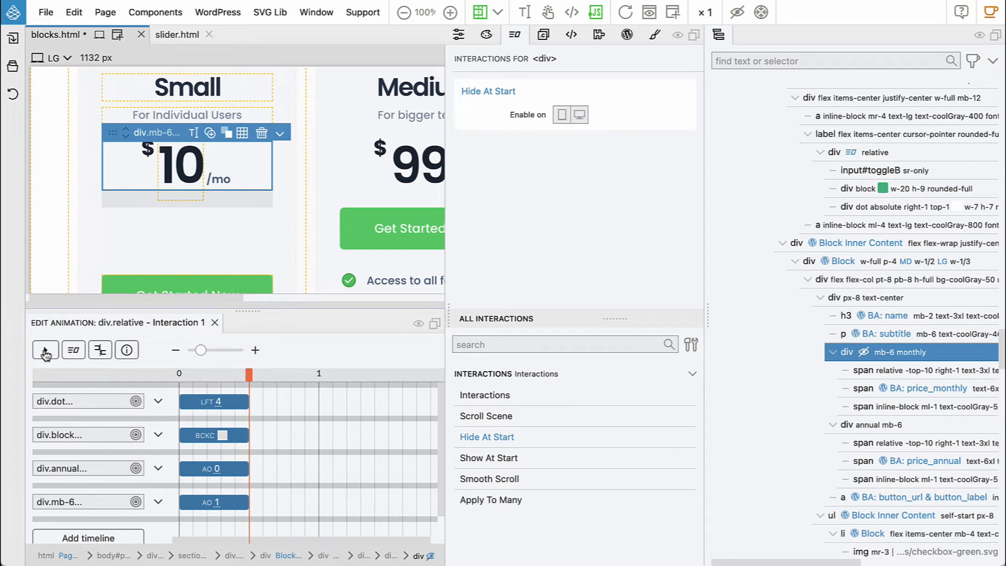
{"action": "left_click", "coordinate": [45, 355]}
{"action": "left_click", "coordinate": [46, 355]}
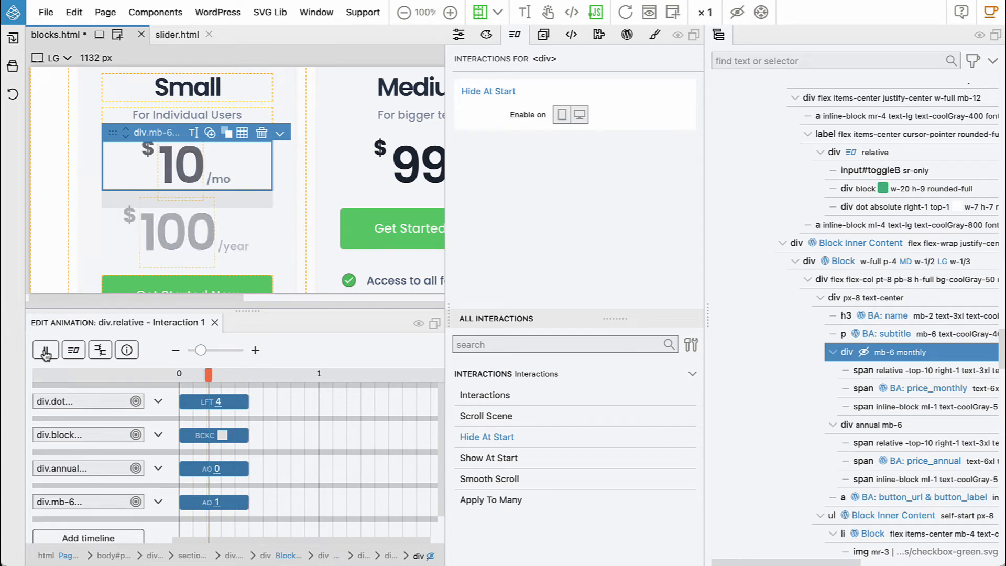
{"action": "left_click", "coordinate": [45, 355]}
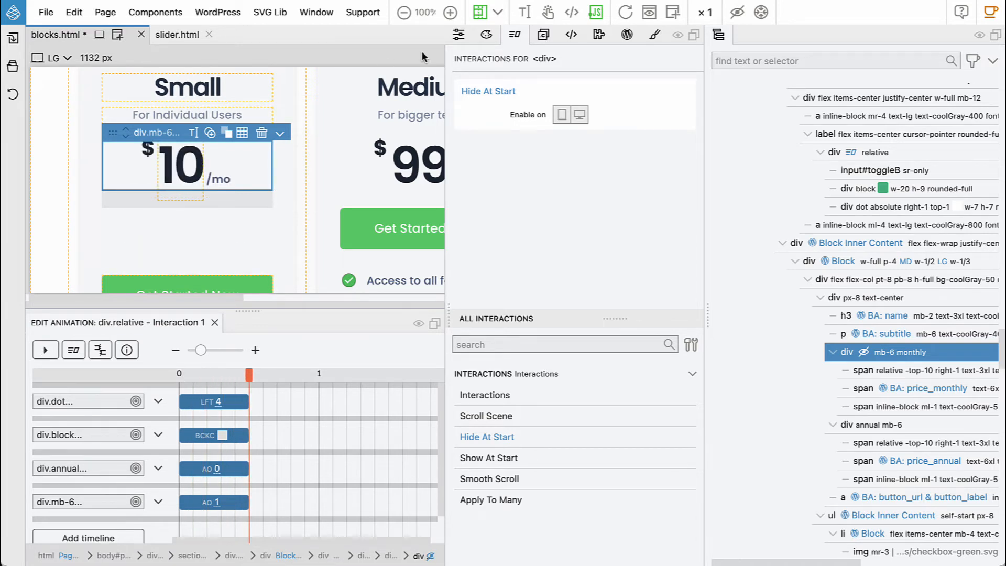
{"action": "left_click", "coordinate": [624, 16]}
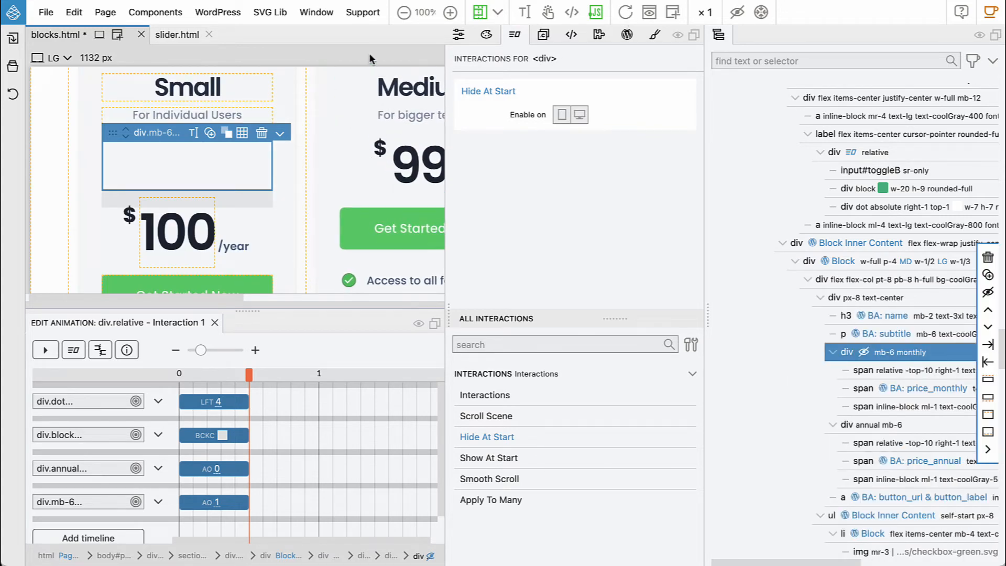
- Enlarge the page view, enable test clicks and test the billing toggle's click interaction on the page
{"action": "scroll", "coordinate": [336, 166], "scroll_direction": "up", "scroll_amount": 2}
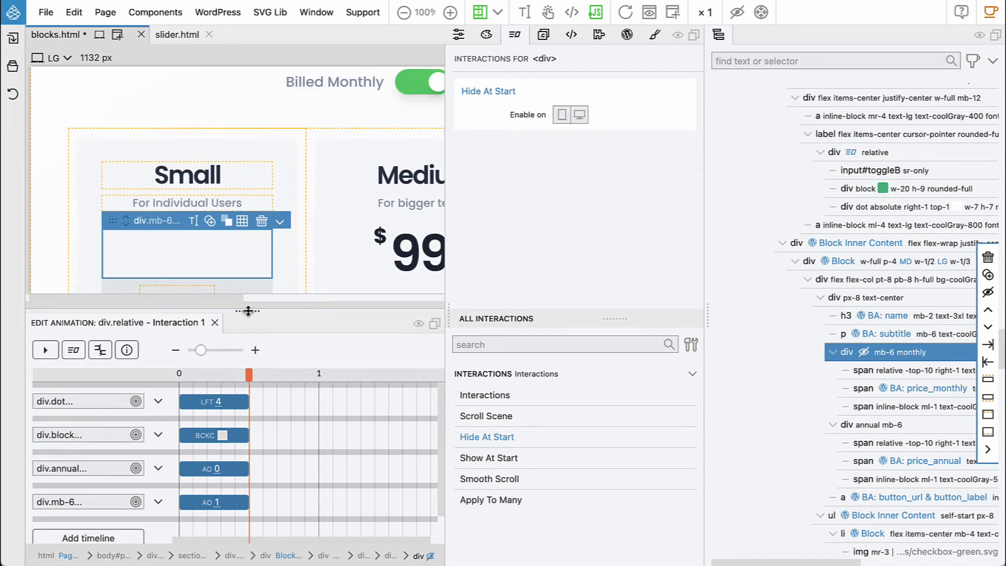
{"action": "left_click_drag", "start_coordinate": [247, 310], "coordinate": [241, 388]}
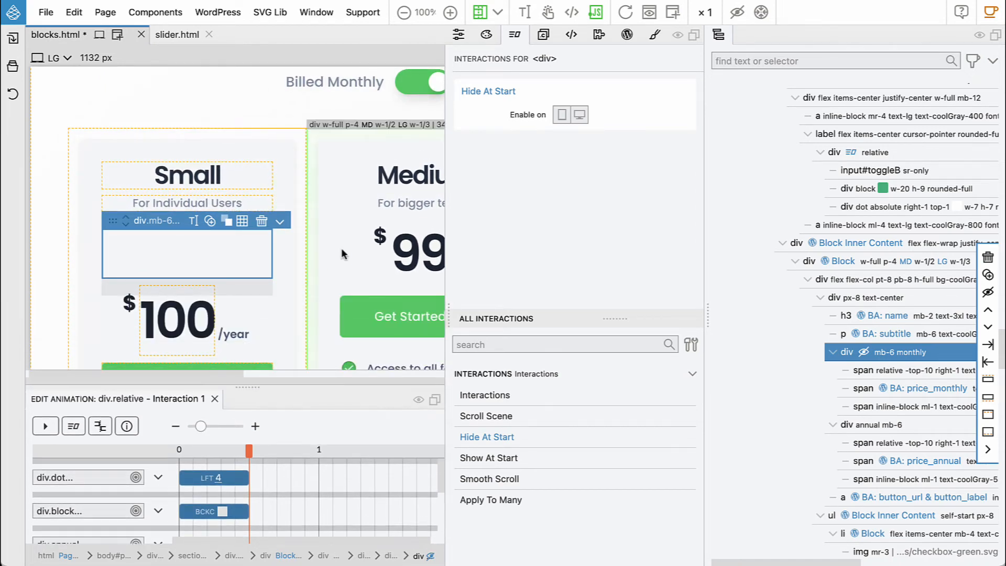
{"action": "left_click", "coordinate": [548, 16]}
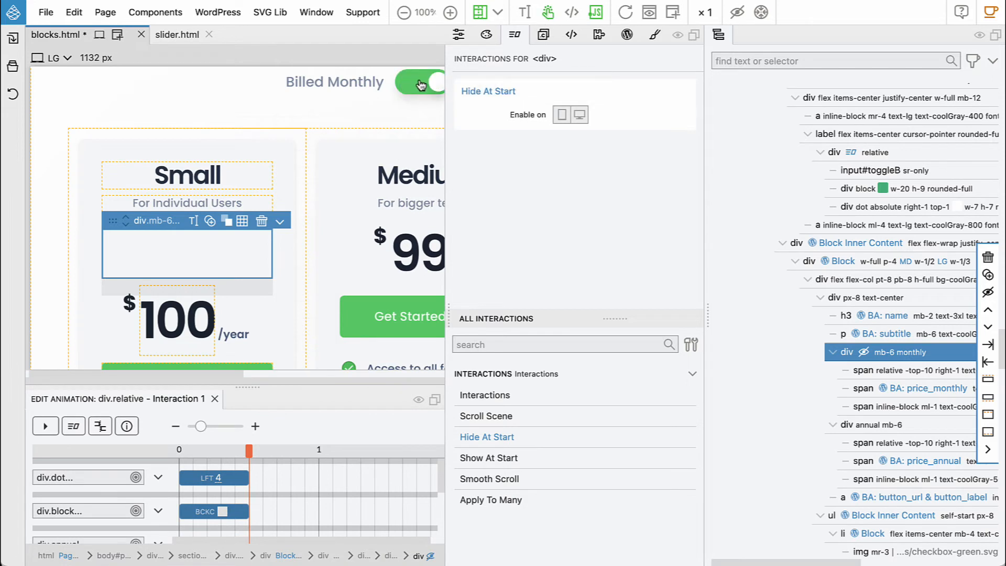
{"action": "left_click", "coordinate": [418, 87]}
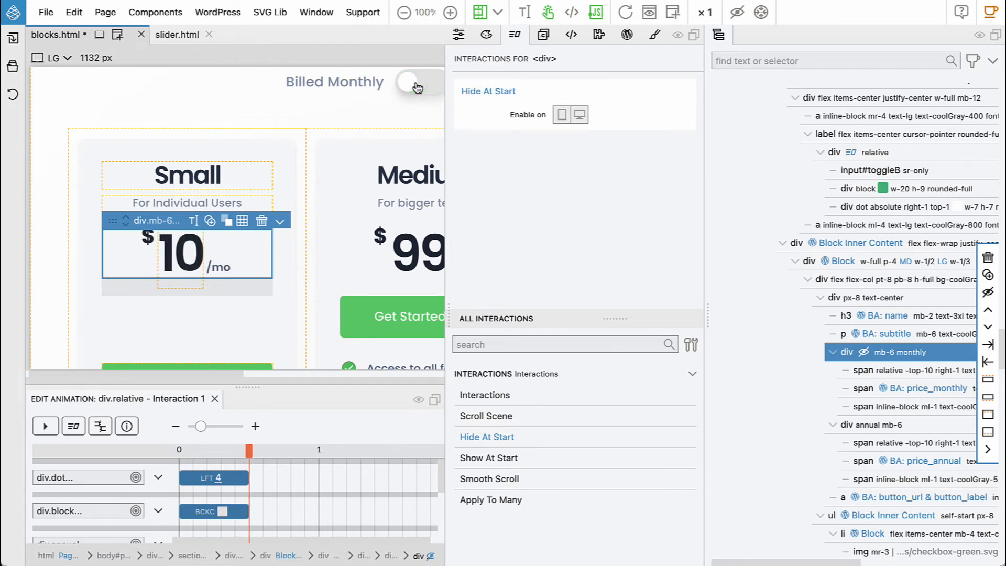
{"action": "left_click", "coordinate": [417, 86]}
{"action": "left_click", "coordinate": [418, 86]}
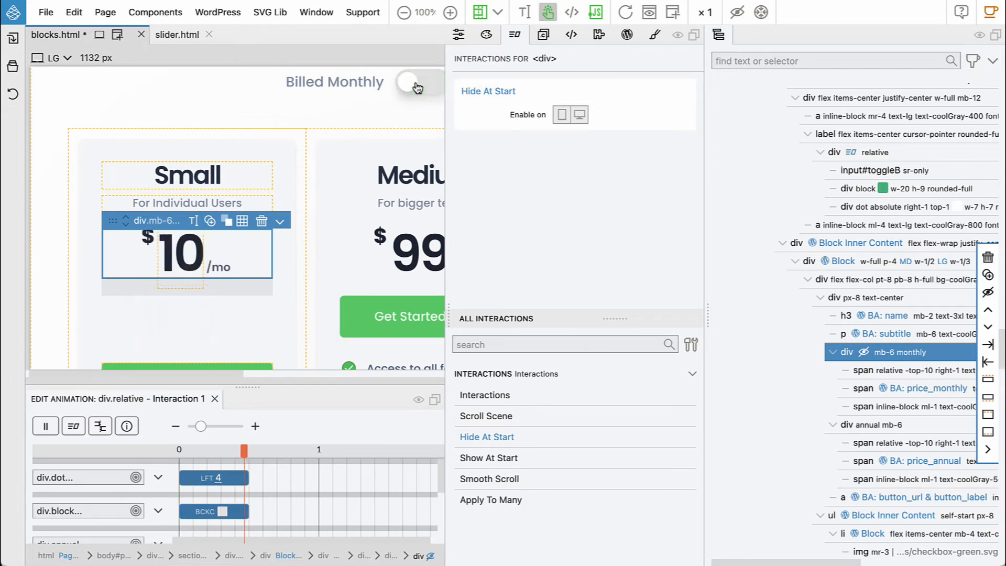
{"action": "left_click", "coordinate": [417, 87]}
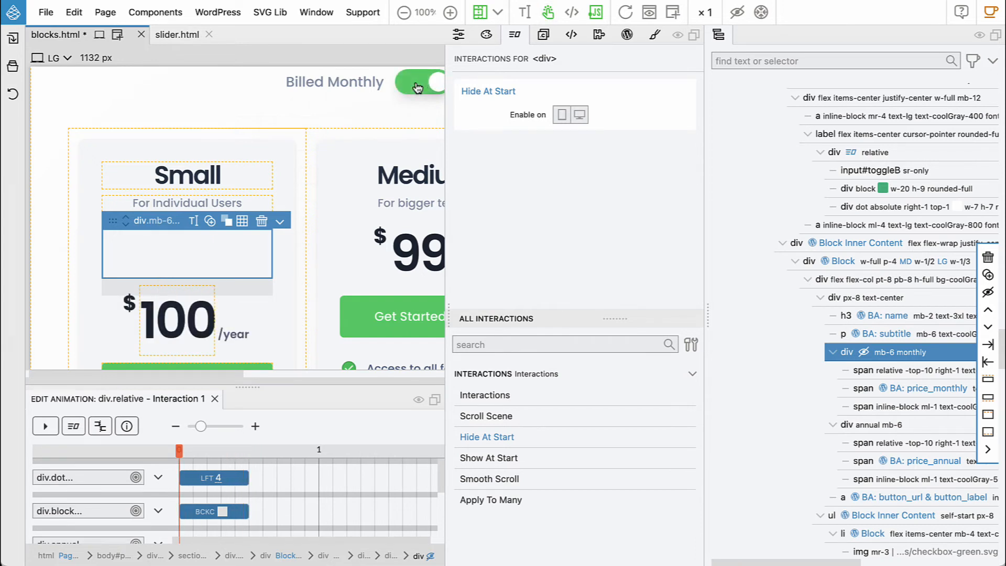
{"action": "left_click", "coordinate": [418, 86]}
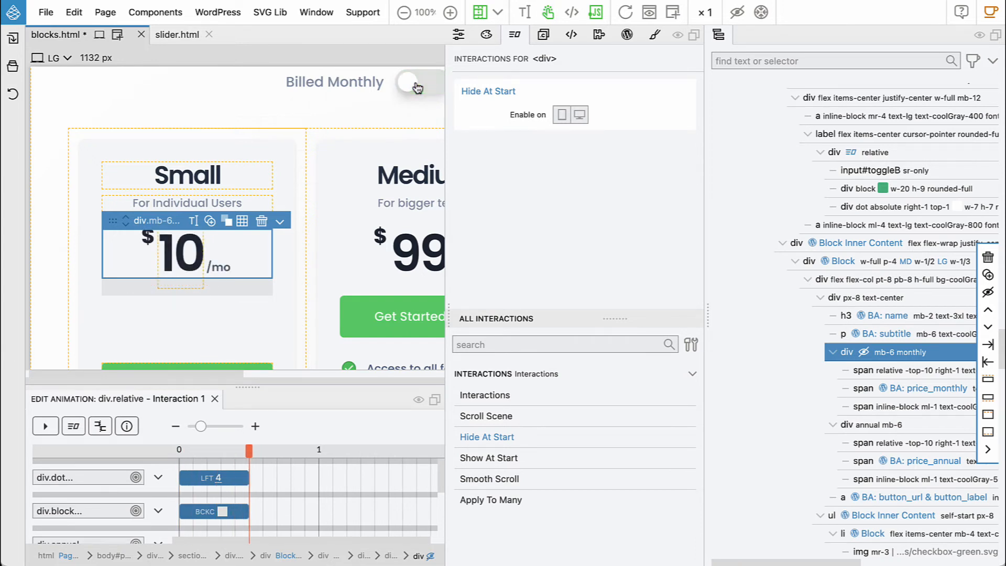
{"action": "left_click", "coordinate": [418, 87]}
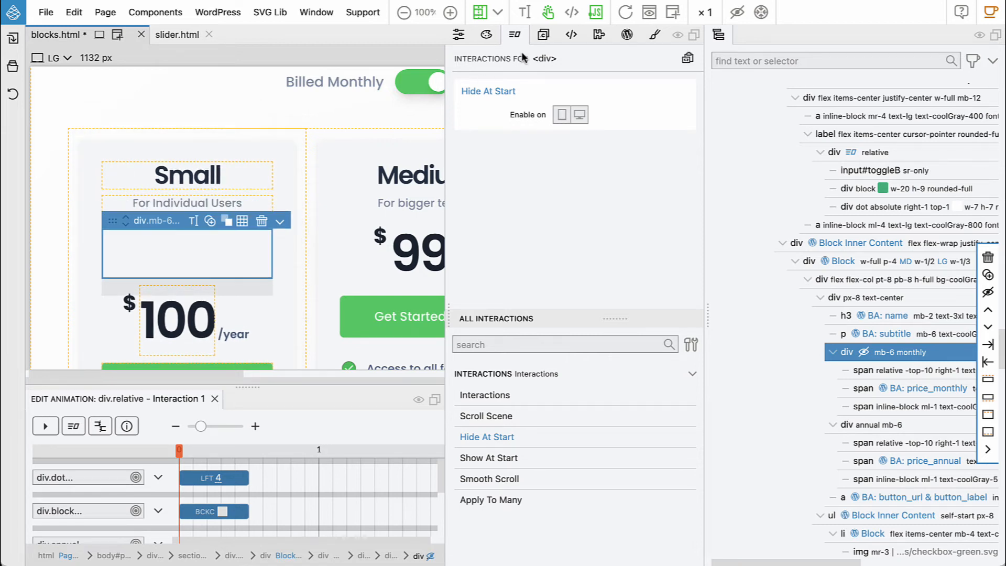
{"action": "left_click", "coordinate": [547, 13]}
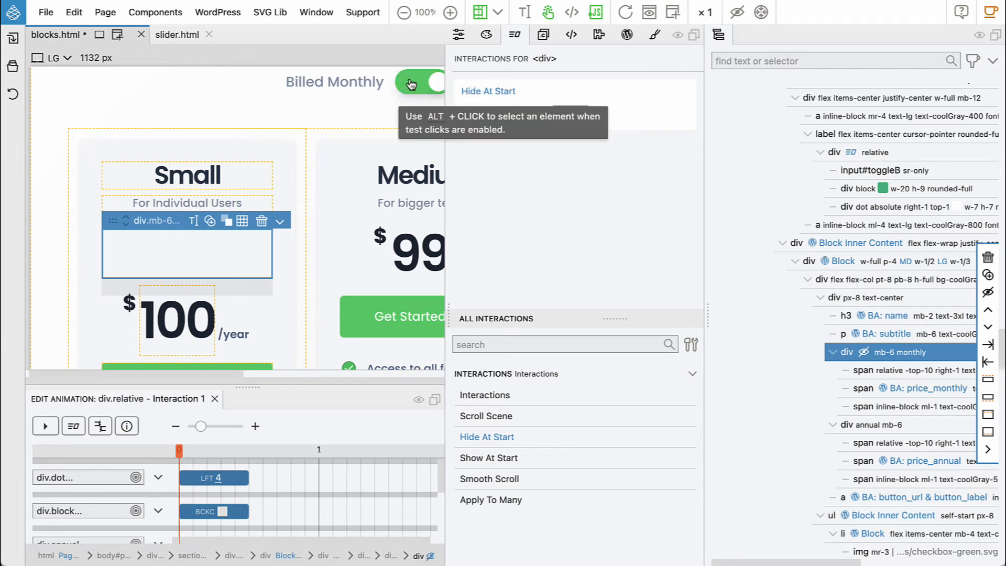
{"action": "left_click", "coordinate": [411, 82]}
{"action": "left_click", "coordinate": [411, 82]}
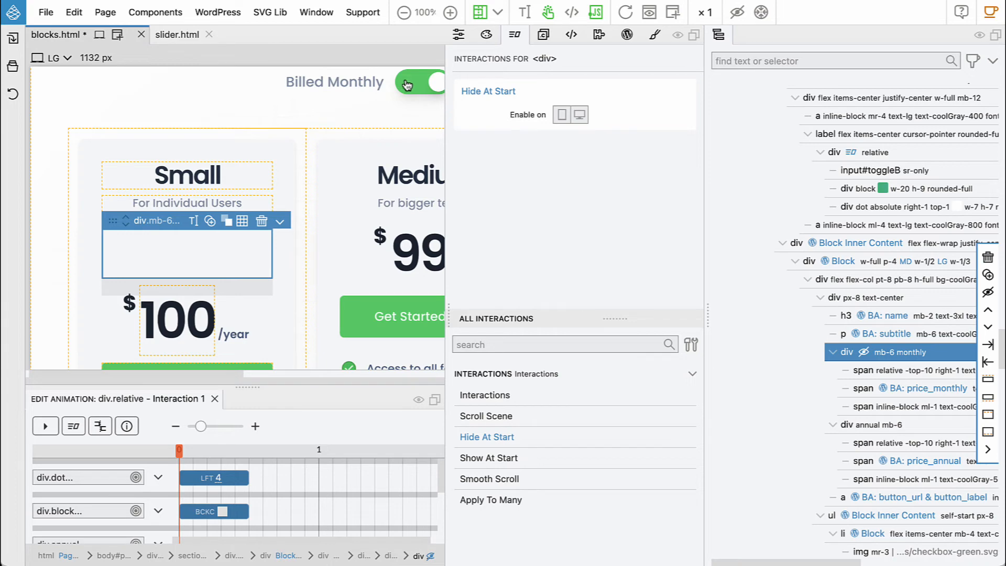
- Insert an empty div directly before the Small plan's monthly price div
{"action": "scroll", "coordinate": [934, 300], "scroll_direction": "down", "scroll_amount": 3}
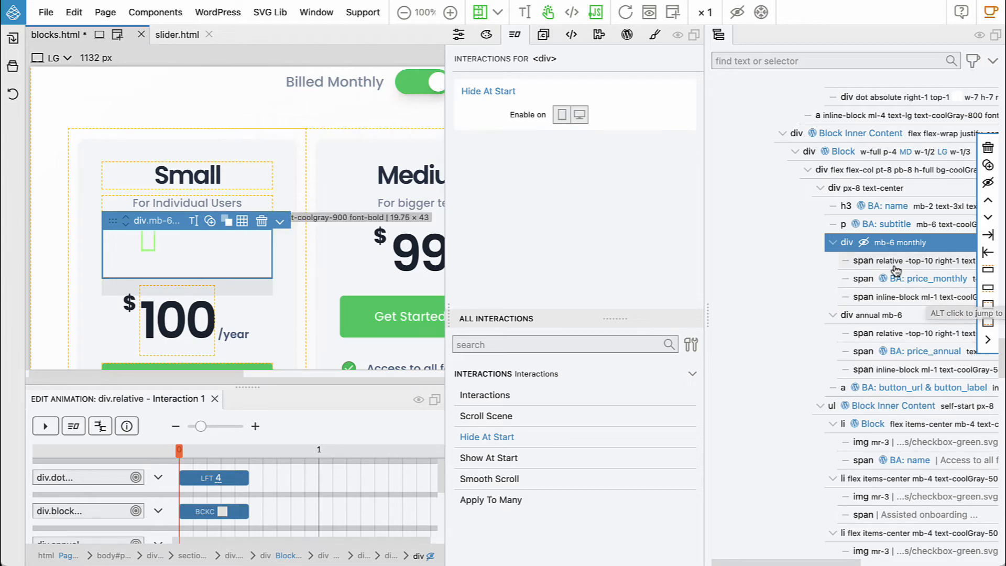
{"action": "left_click", "coordinate": [847, 233]}
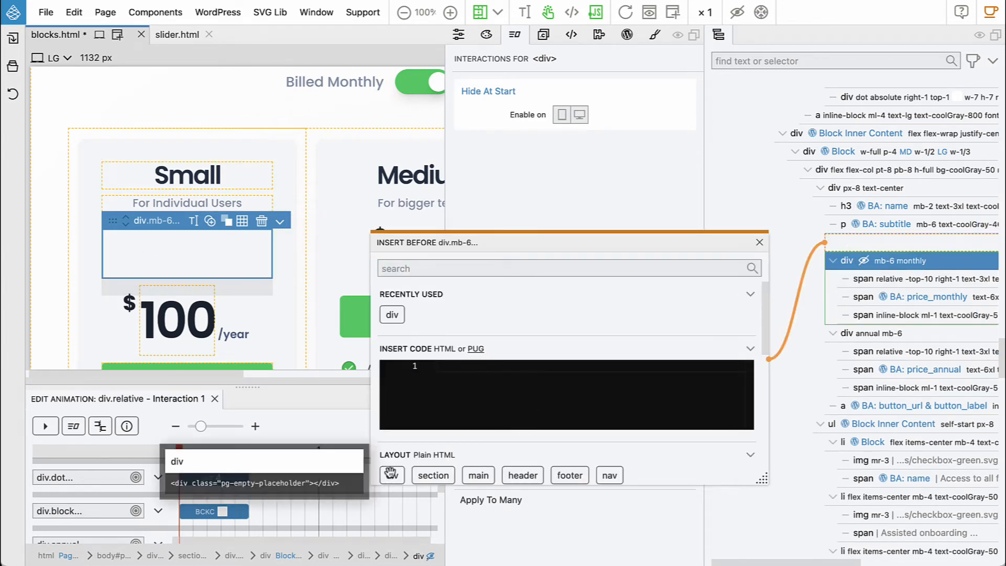
{"action": "left_click", "coordinate": [390, 473]}
{"action": "left_click", "coordinate": [759, 242]}
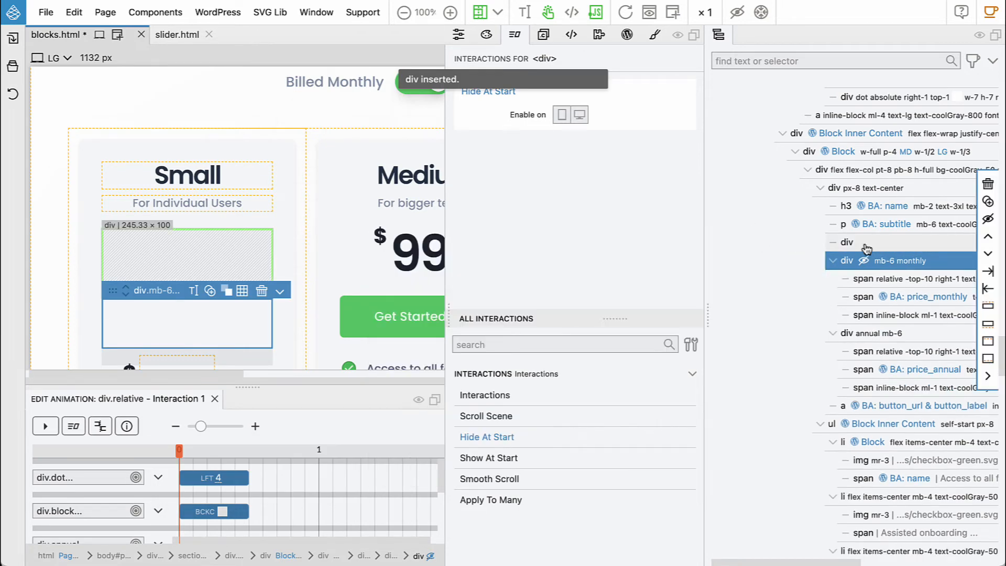
- Set the new empty div's position to Relative
{"action": "left_click", "coordinate": [888, 245]}
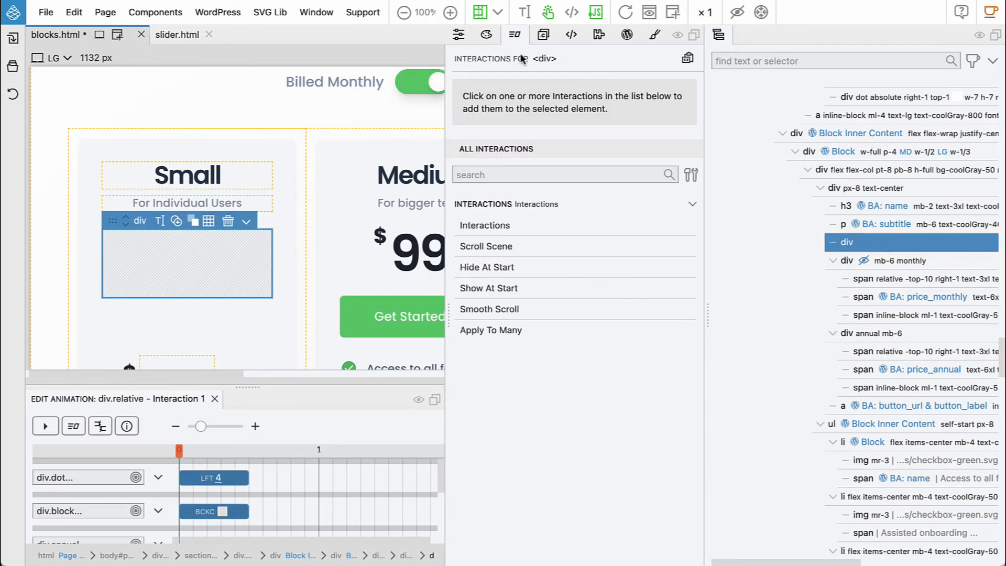
{"action": "left_click", "coordinate": [461, 35]}
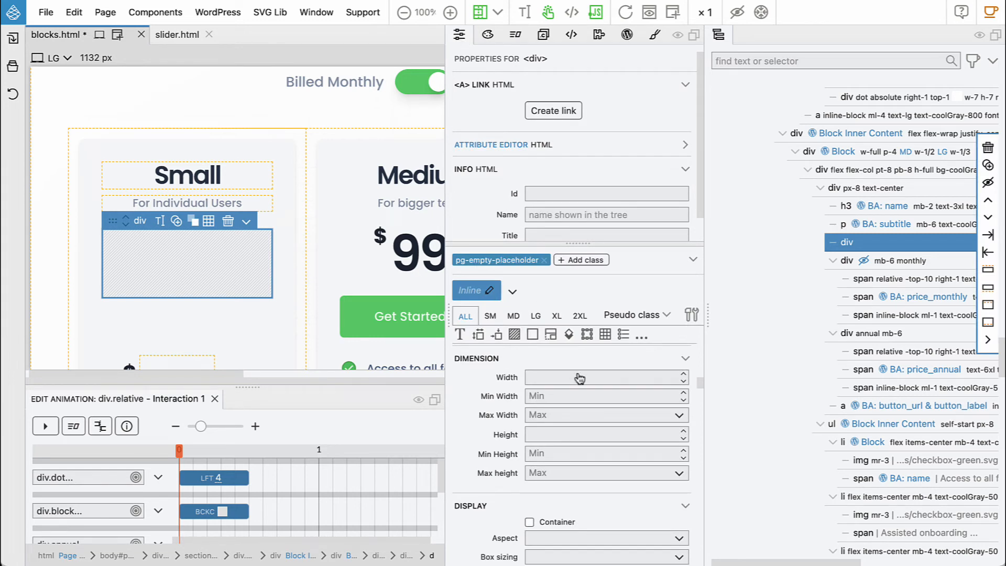
{"action": "scroll", "coordinate": [579, 377], "scroll_direction": "down", "scroll_amount": 3}
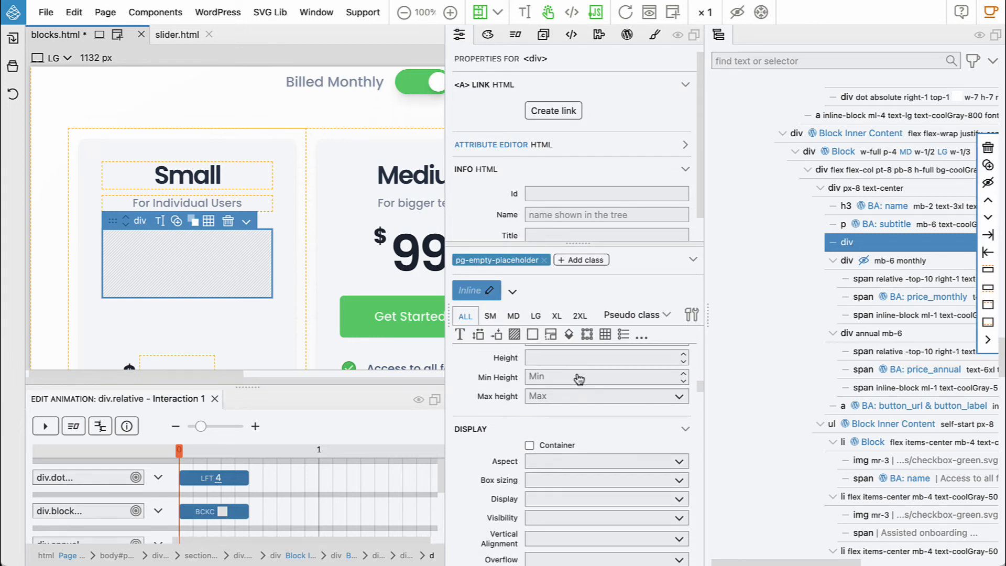
{"action": "left_click", "coordinate": [480, 338]}
{"action": "left_click", "coordinate": [498, 338]}
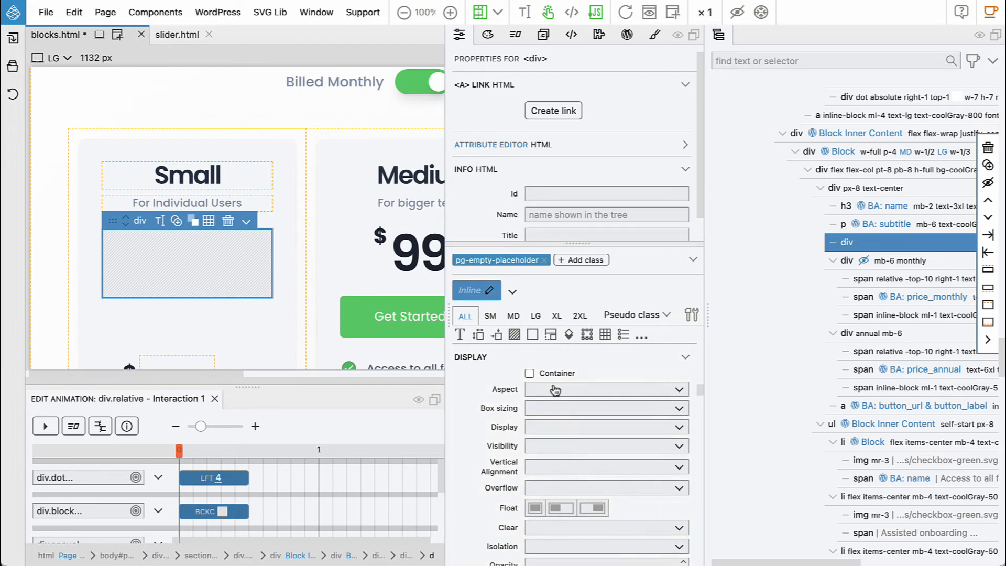
{"action": "scroll", "coordinate": [555, 390], "scroll_direction": "up", "scroll_amount": 2}
{"action": "left_click", "coordinate": [479, 337]}
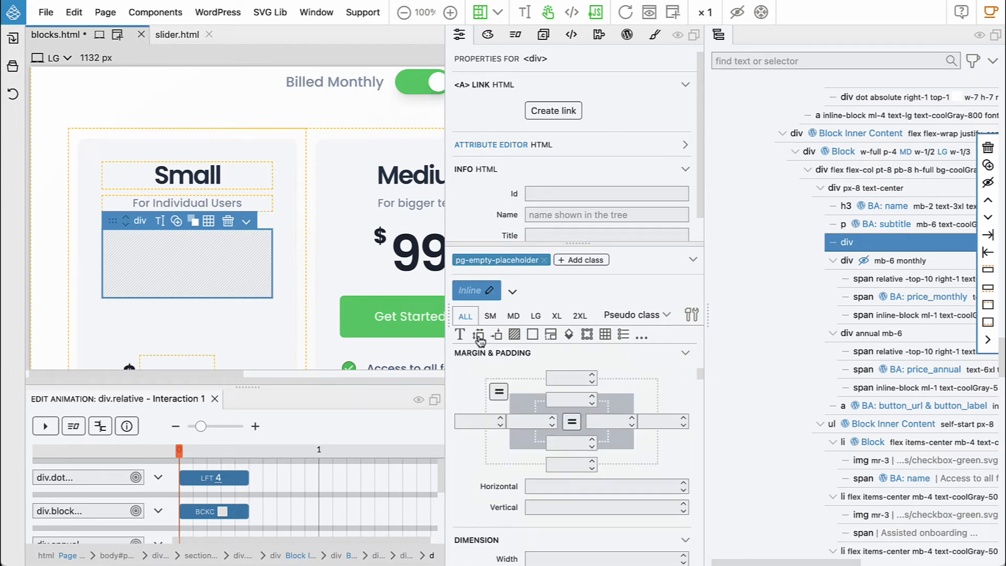
{"action": "scroll", "coordinate": [588, 388], "scroll_direction": "down", "scroll_amount": 8}
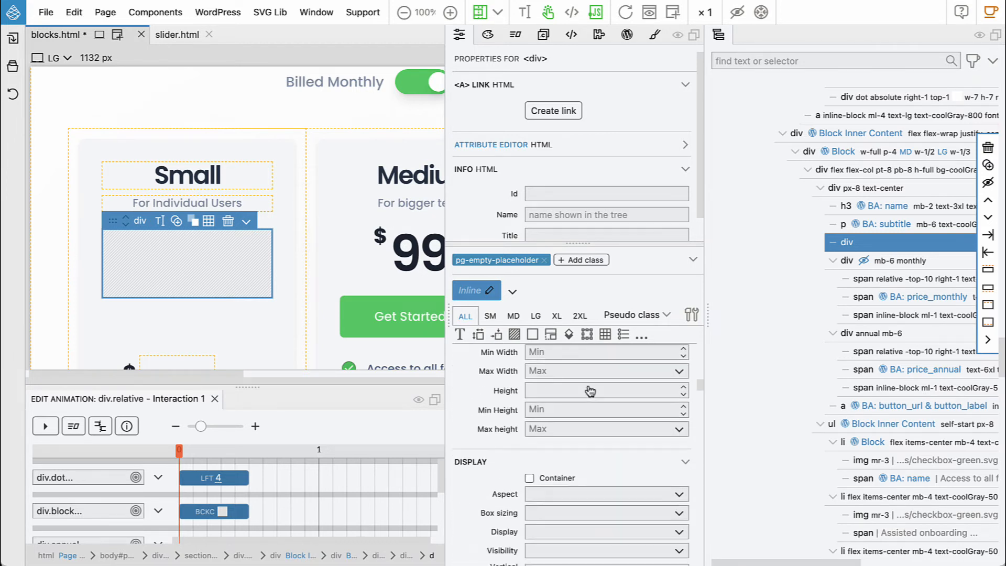
{"action": "scroll", "coordinate": [589, 390], "scroll_direction": "down", "scroll_amount": 6}
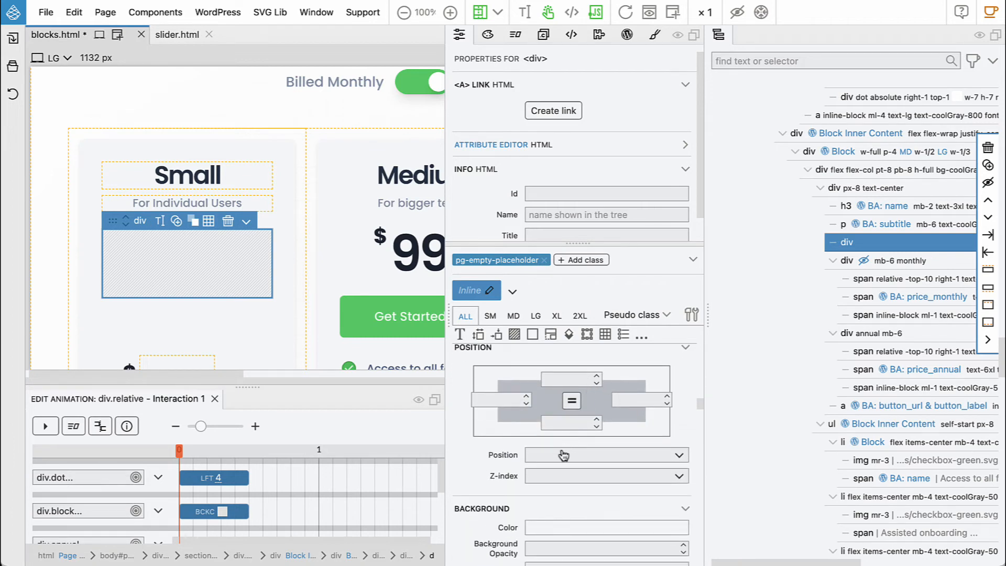
{"action": "left_click", "coordinate": [563, 455]}
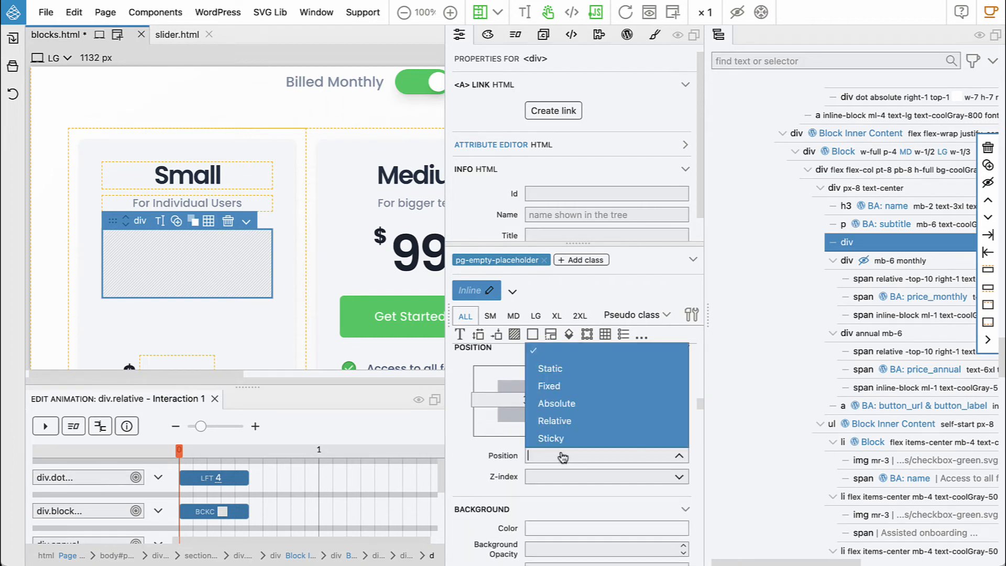
{"action": "left_click", "coordinate": [566, 426]}
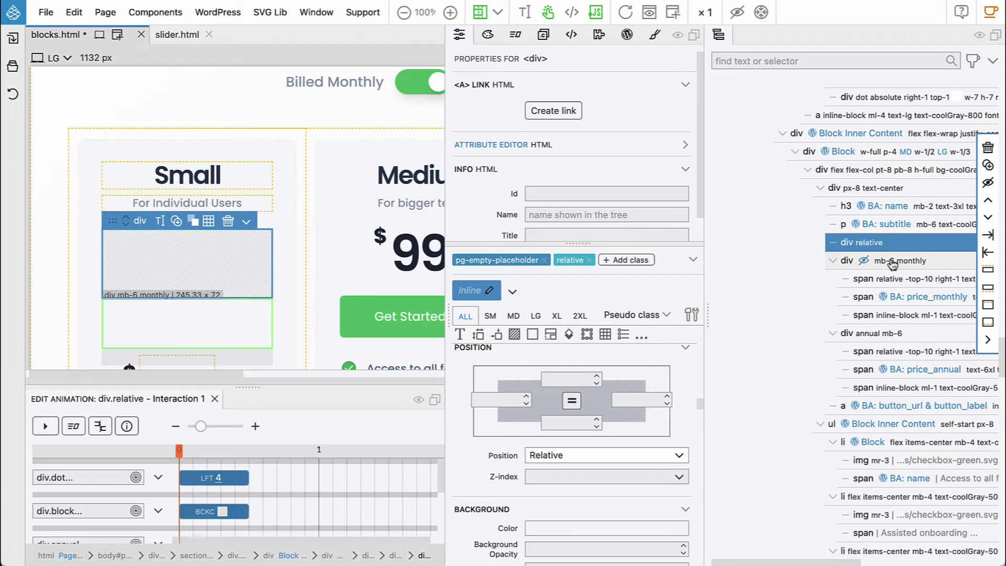
- Move the Small plan's monthly and annual price divs inside the relative div
{"action": "left_click_drag", "start_coordinate": [896, 263], "coordinate": [901, 262]}
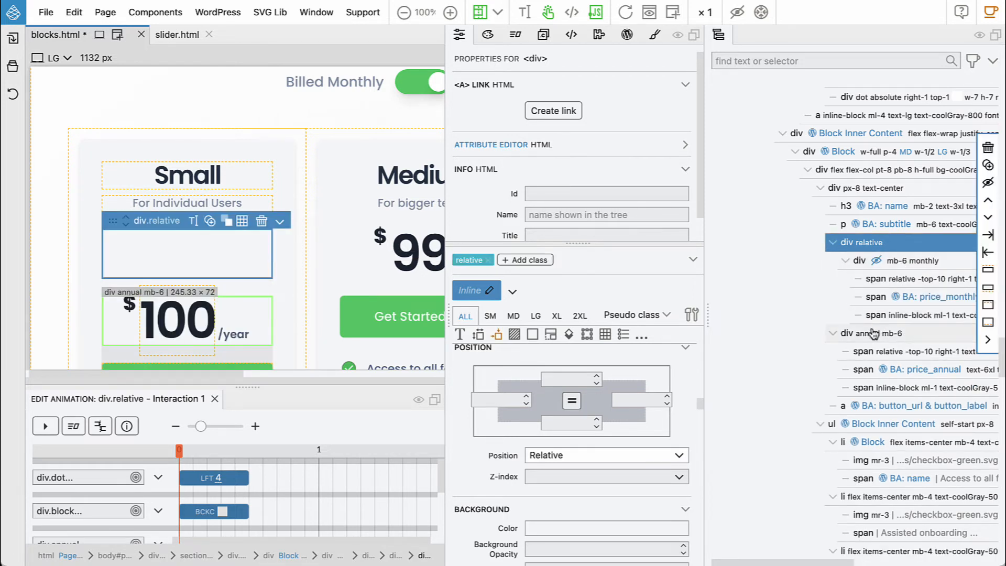
{"action": "left_click_drag", "start_coordinate": [867, 338], "coordinate": [874, 336]}
{"action": "left_click", "coordinate": [890, 338]}
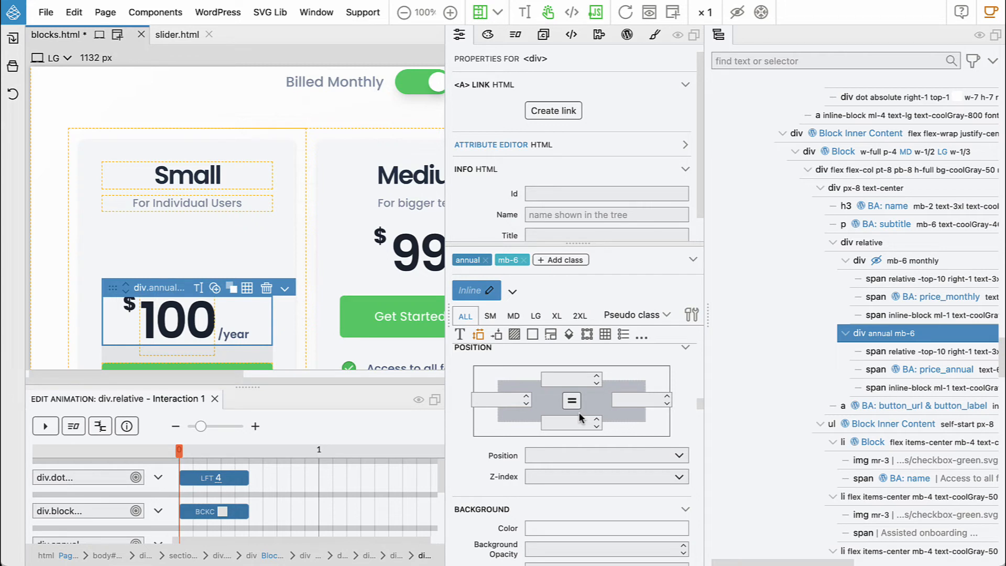
- Set the position of the Small plan's monthly price div to Absolute
{"action": "mouse_move", "coordinate": [733, 339]}
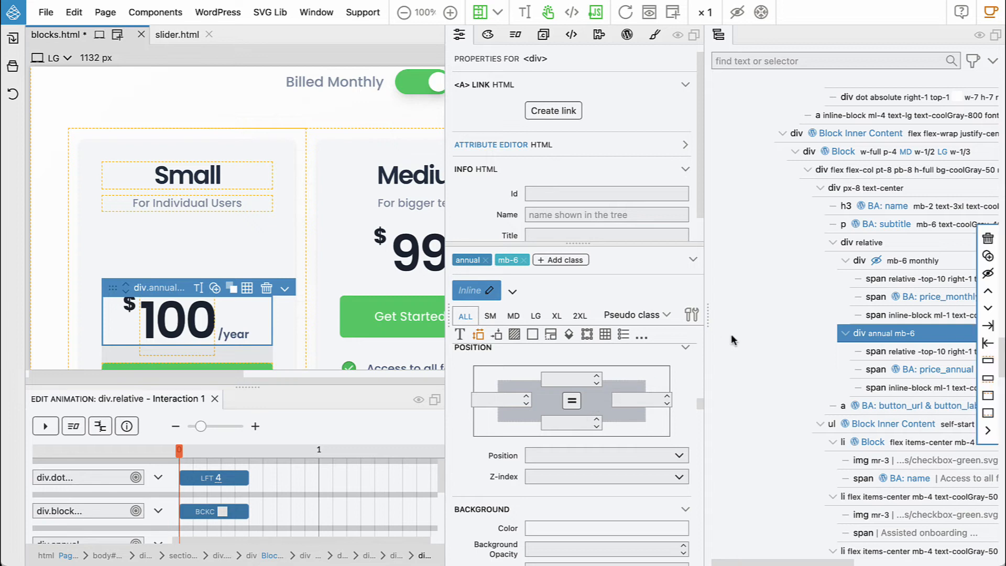
{"action": "left_click", "coordinate": [923, 265]}
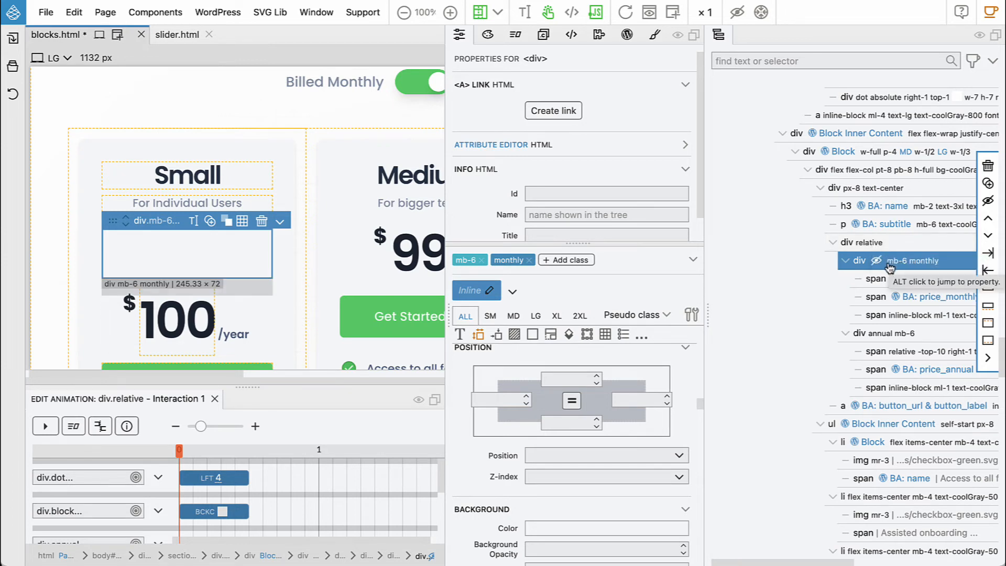
{"action": "left_click", "coordinate": [577, 460]}
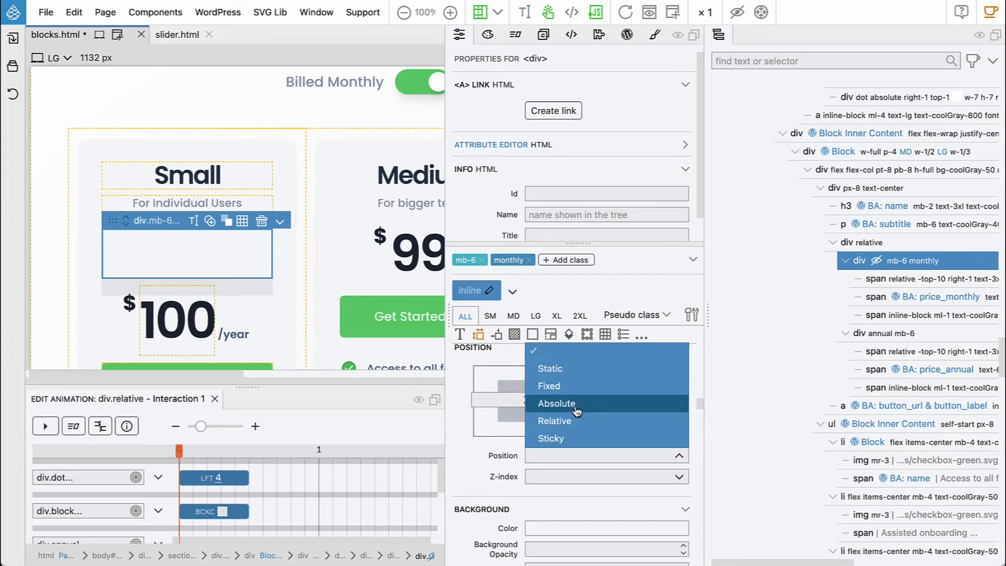
{"action": "left_click", "coordinate": [556, 403]}
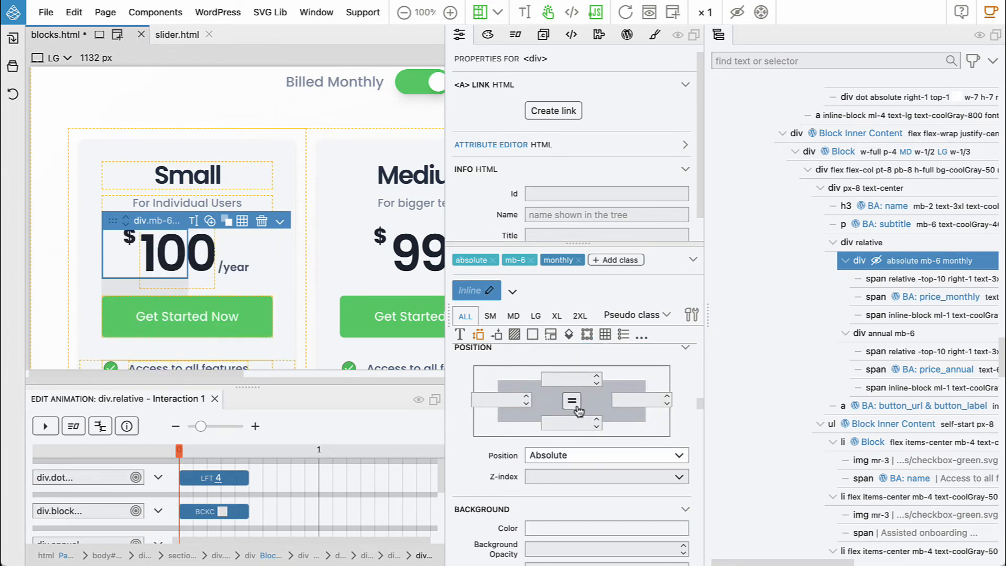
{"action": "mouse_move", "coordinate": [905, 264]}
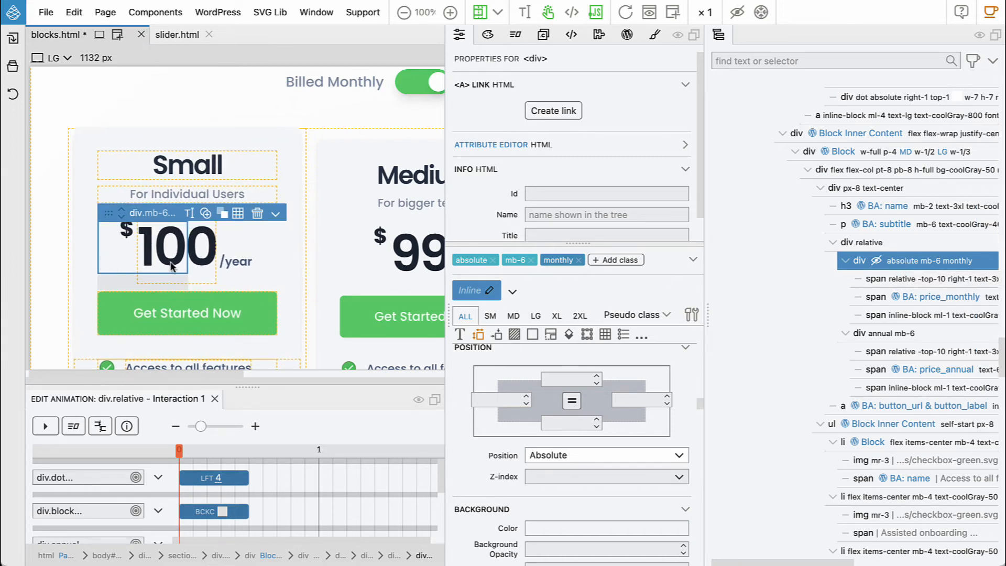
- Set the left and right offsets of the Small plan's absolute monthly price div to 0
{"action": "left_click", "coordinate": [498, 405]}
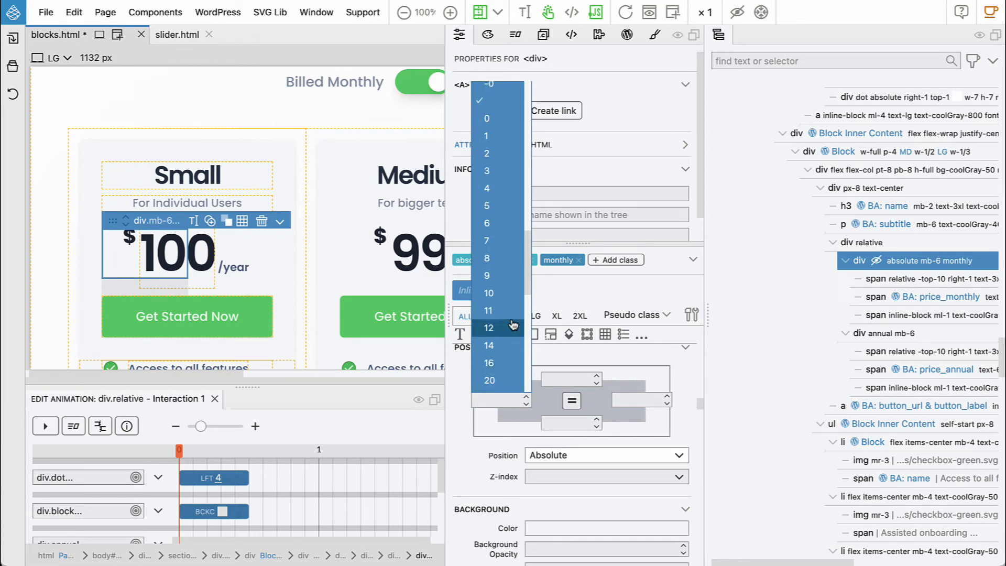
{"action": "left_click", "coordinate": [513, 119]}
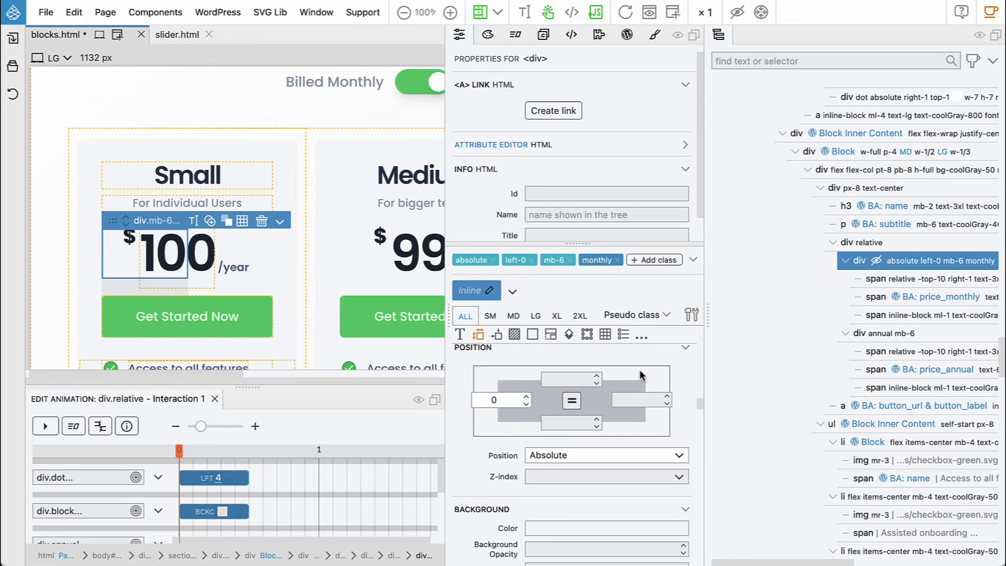
{"action": "left_click", "coordinate": [633, 405]}
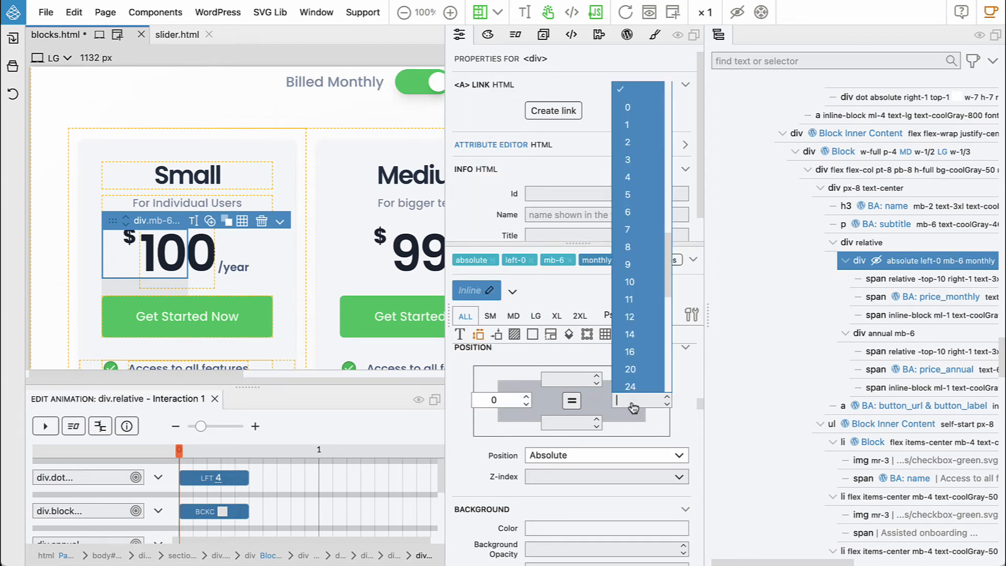
{"action": "left_click", "coordinate": [640, 108]}
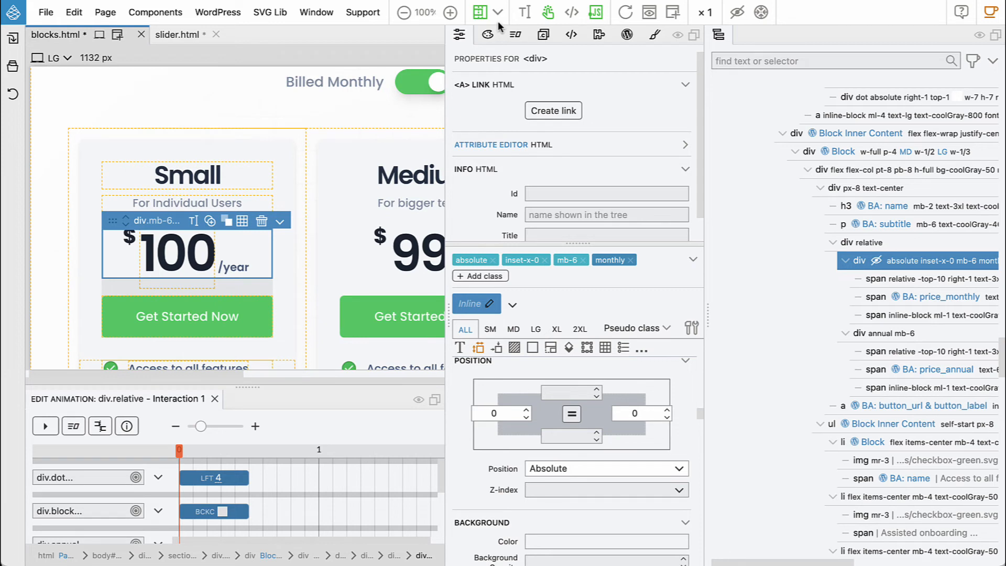
- Test the billing toggle on the canvas by switching it between monthly and annual several times
{"action": "left_click", "coordinate": [401, 89]}
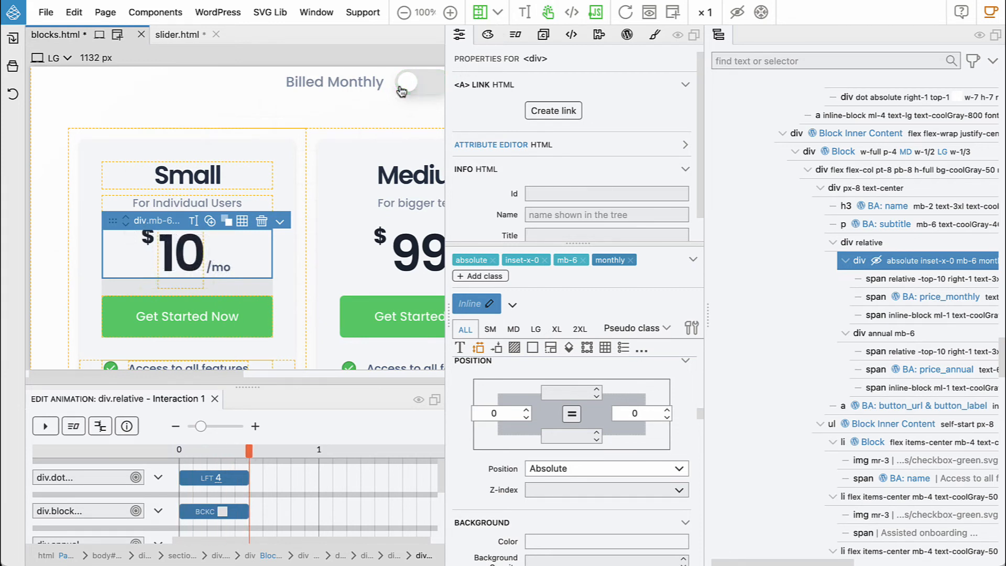
{"action": "left_click", "coordinate": [401, 89]}
{"action": "left_click", "coordinate": [401, 89]}
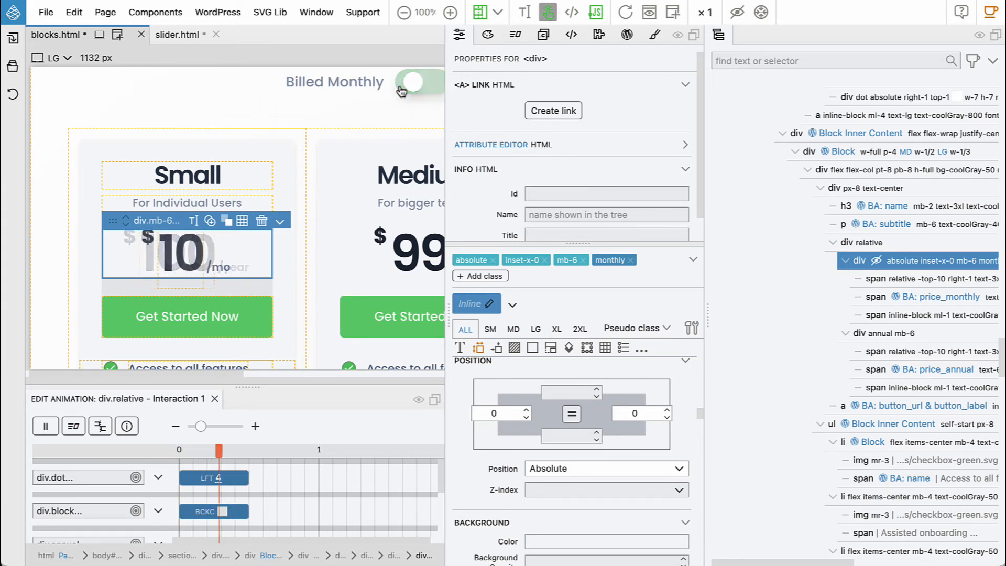
{"action": "left_click", "coordinate": [401, 89]}
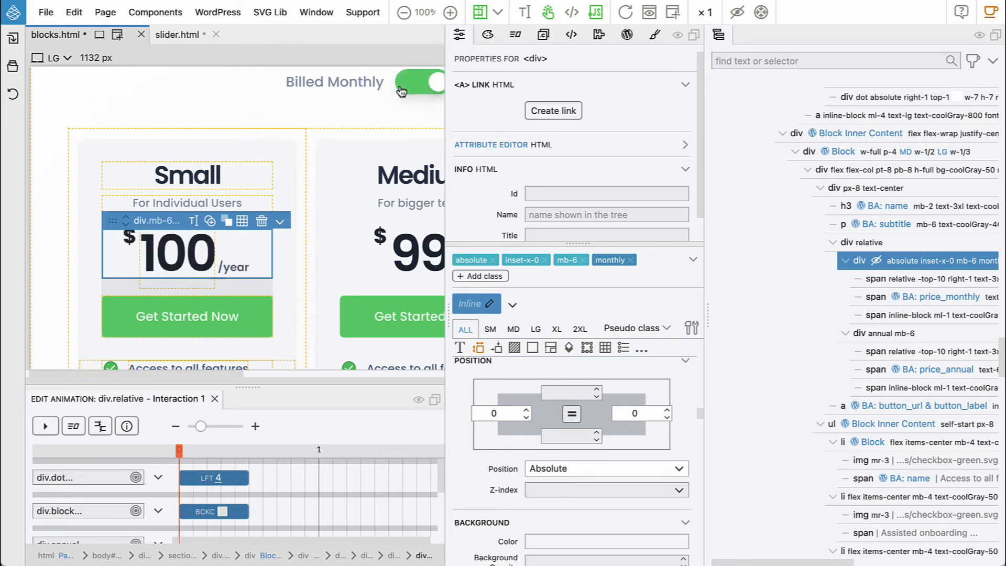
- Turn off interaction testing on the canvas and save blocks.html with the theme export
{"action": "left_click", "coordinate": [423, 13]}
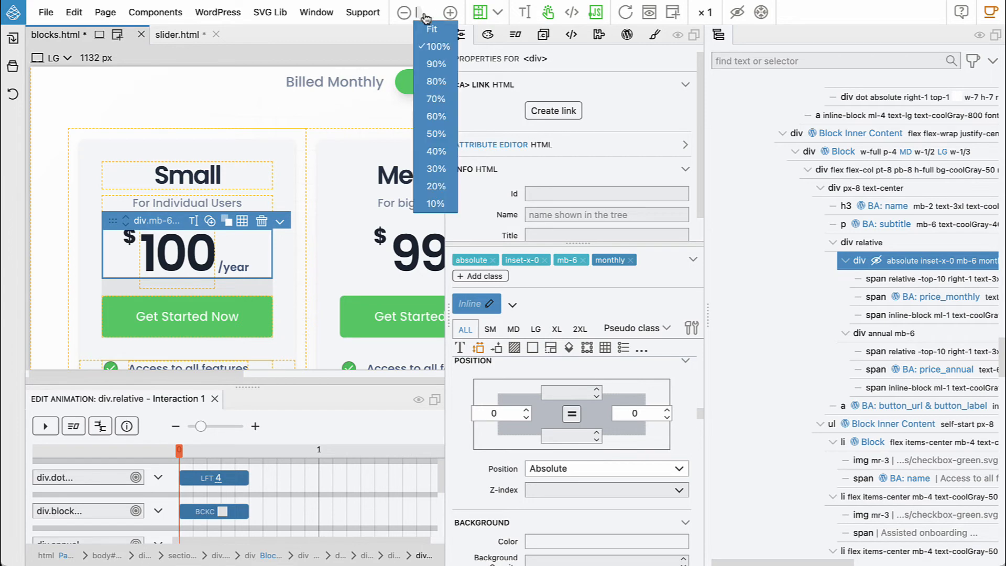
{"action": "left_click", "coordinate": [427, 27]}
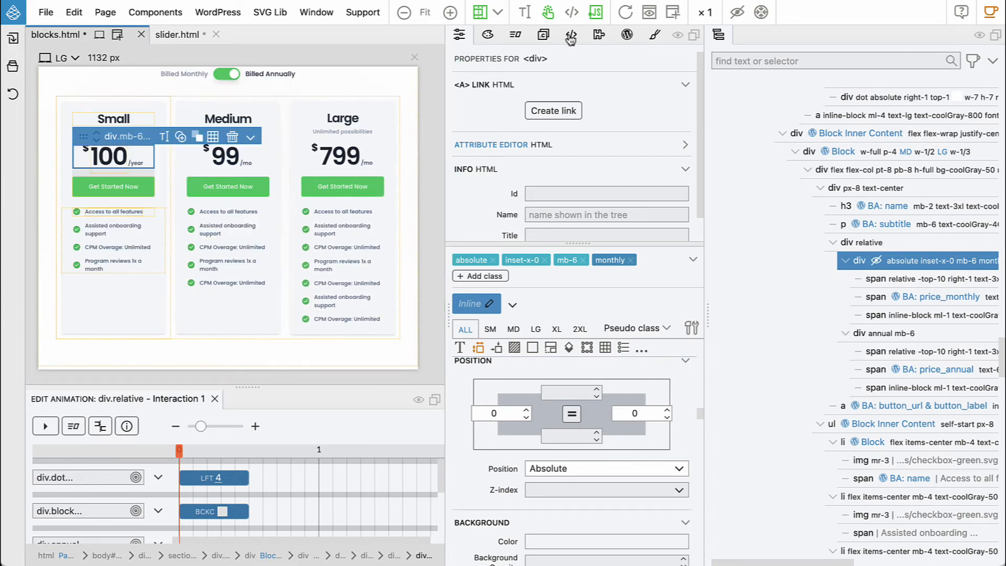
{"action": "left_click", "coordinate": [548, 13]}
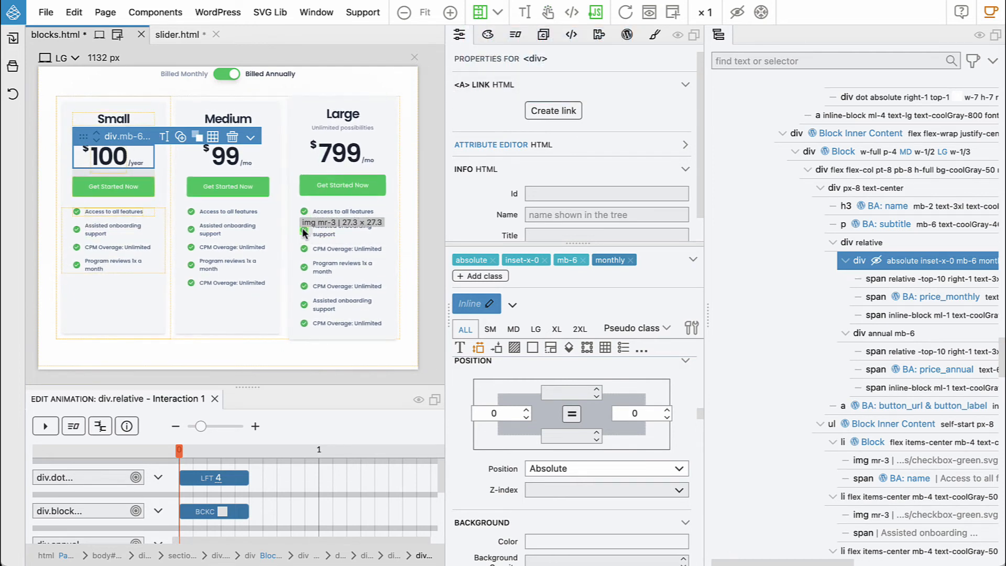
{"action": "key", "text": "ctrl+s"}
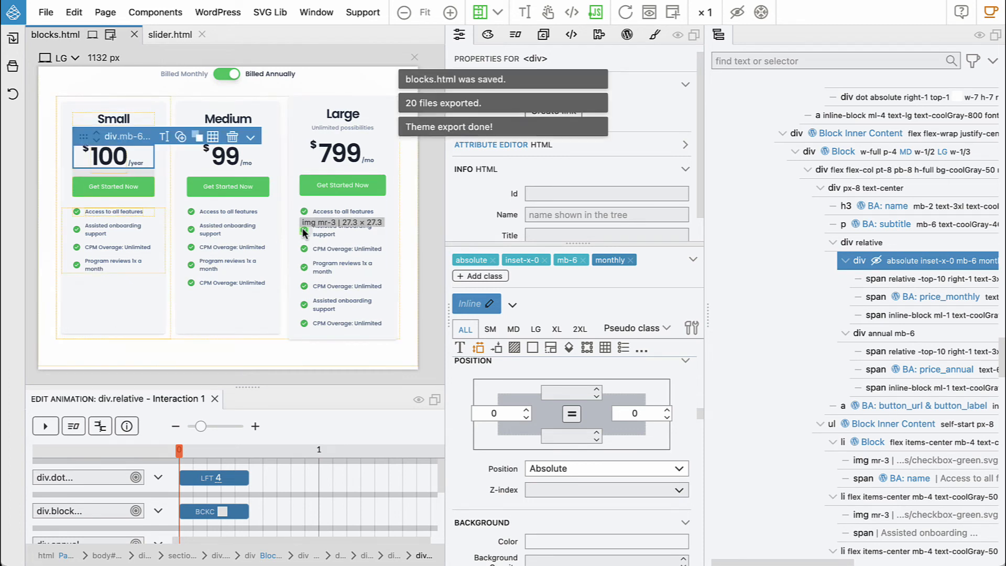
- Switch to the browser, reload the Home page editor and recover the invalid Pricing block
{"action": "key", "text": "super+Tab"}
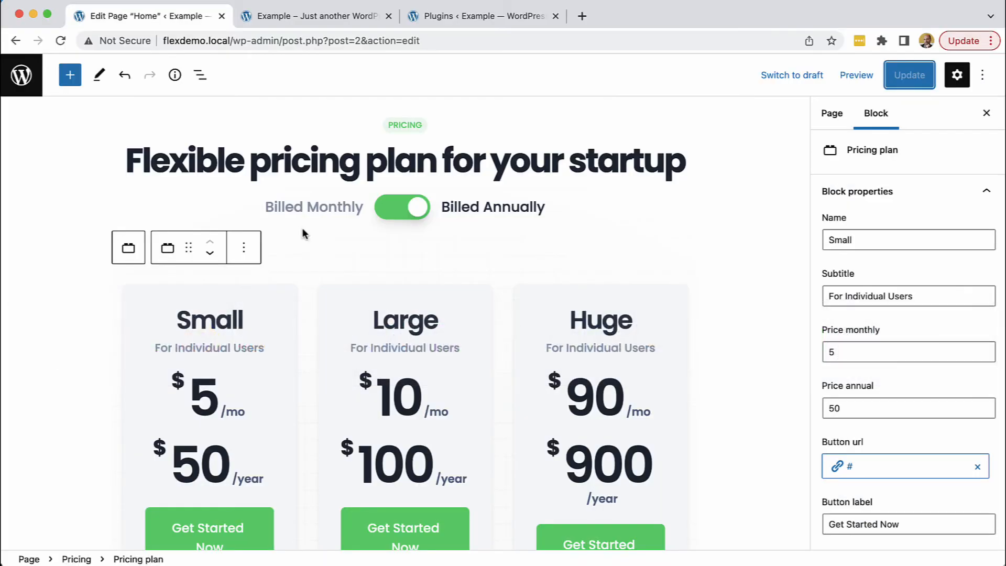
{"action": "left_click", "coordinate": [61, 40]}
{"action": "scroll", "coordinate": [379, 196], "scroll_direction": "down", "scroll_amount": 10}
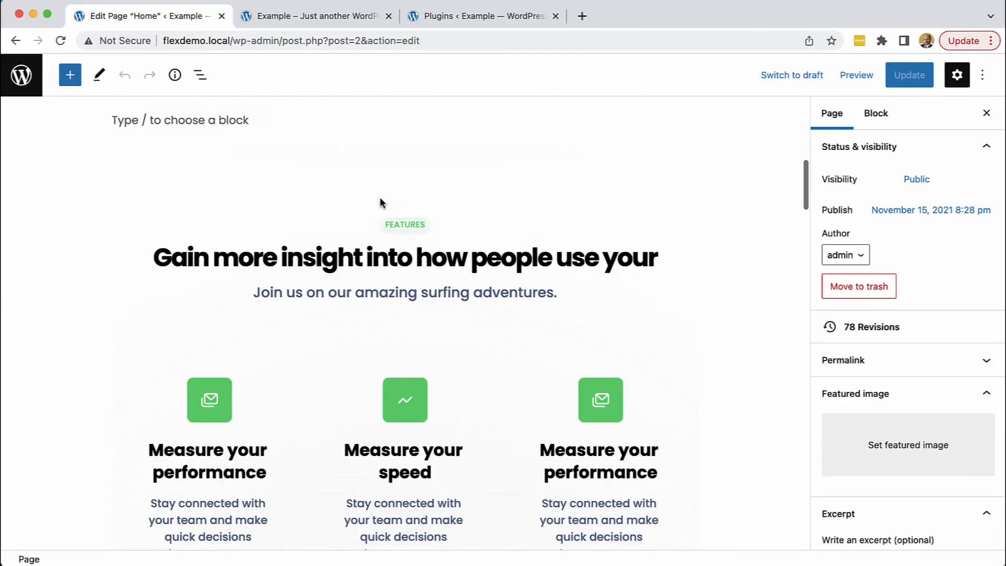
{"action": "scroll", "coordinate": [380, 197], "scroll_direction": "down", "scroll_amount": 15}
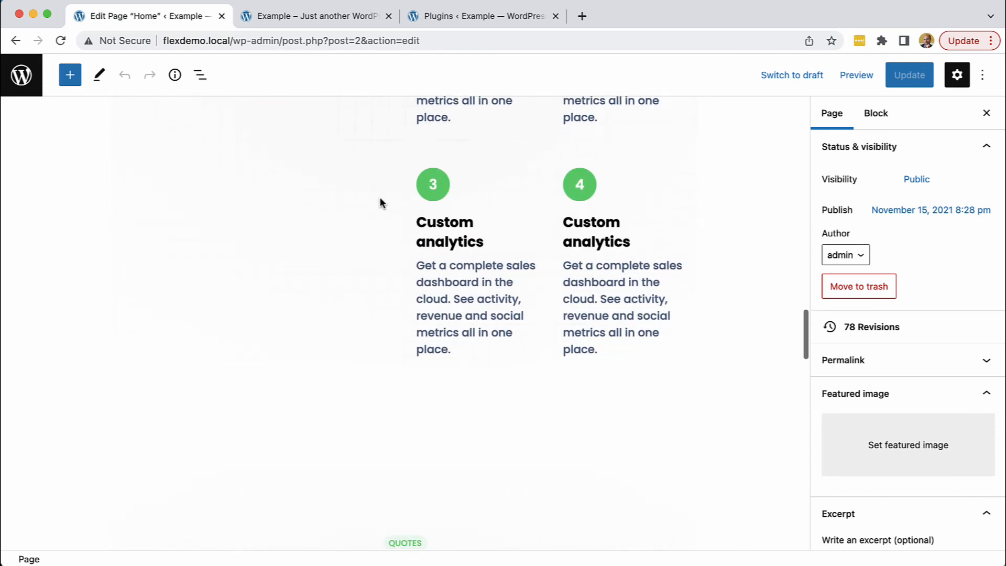
{"action": "scroll", "coordinate": [379, 196], "scroll_direction": "down", "scroll_amount": 10}
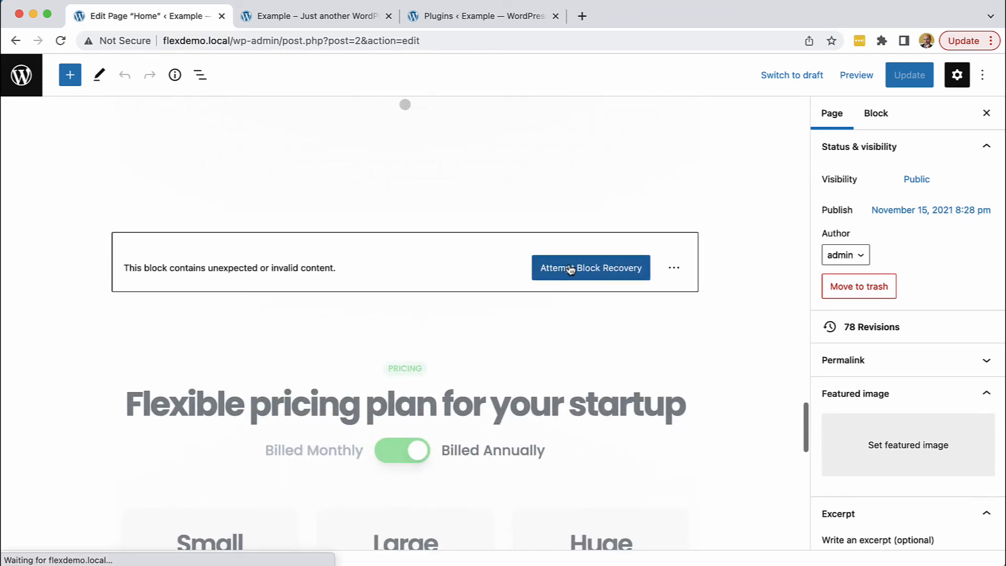
{"action": "left_click", "coordinate": [597, 268]}
- Recover the nested Small, Large and Huge pricing plan blocks and update the page
{"action": "scroll", "coordinate": [501, 242], "scroll_direction": "down", "scroll_amount": 3}
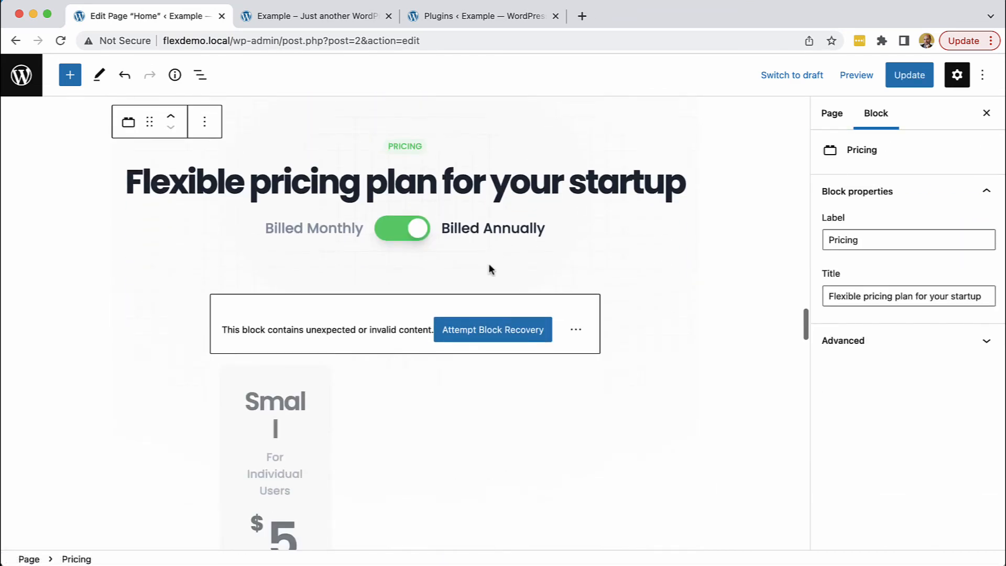
{"action": "left_click", "coordinate": [466, 338]}
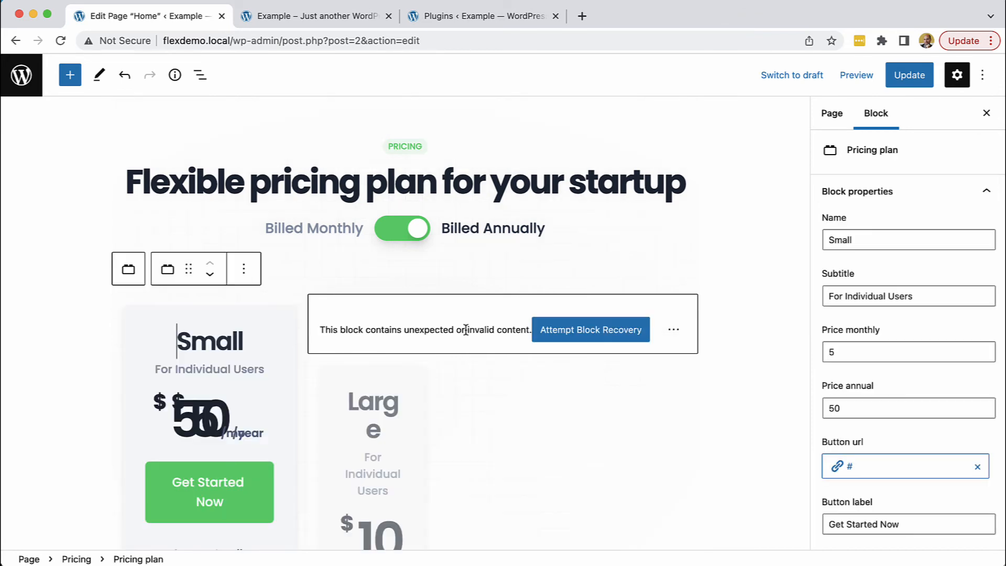
{"action": "left_click", "coordinate": [555, 329]}
{"action": "scroll", "coordinate": [609, 320], "scroll_direction": "down", "scroll_amount": 2}
{"action": "scroll", "coordinate": [610, 323], "scroll_direction": "down", "scroll_amount": 8}
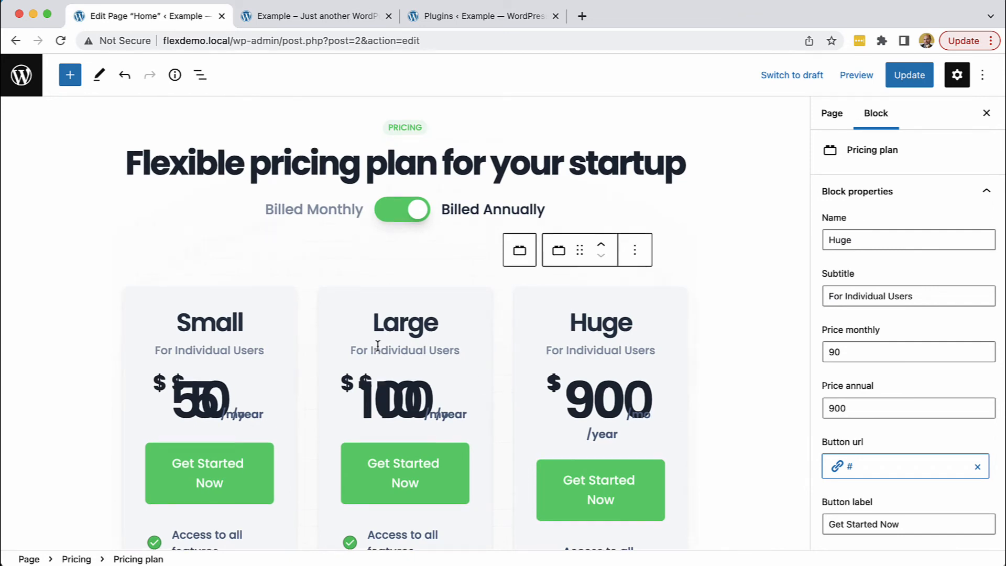
{"action": "scroll", "coordinate": [377, 345], "scroll_direction": "down", "scroll_amount": 2}
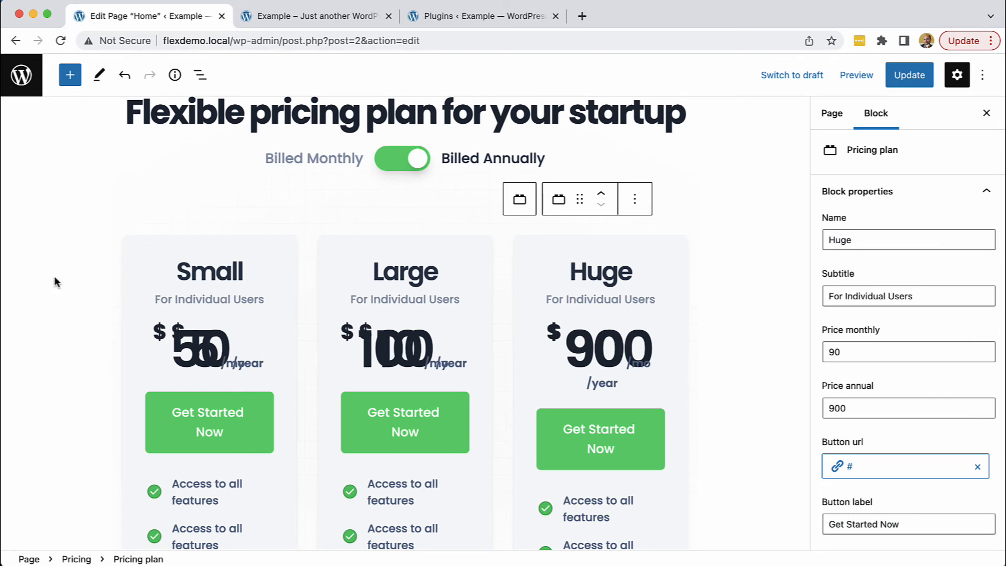
{"action": "left_click", "coordinate": [896, 78]}
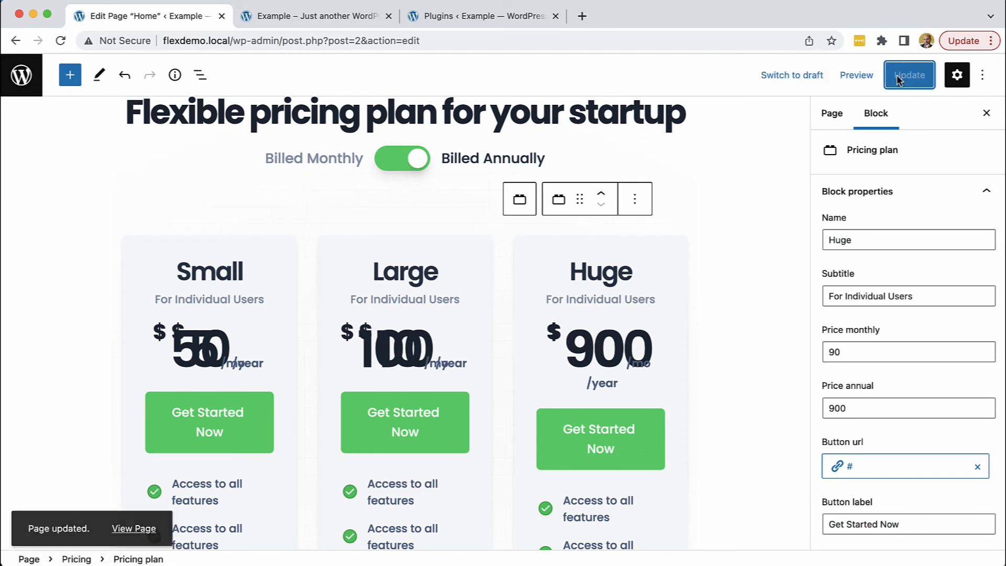
- Reload the published home page and test the billing toggle repeatedly to check the price swap in all plans
{"action": "left_click", "coordinate": [344, 16]}
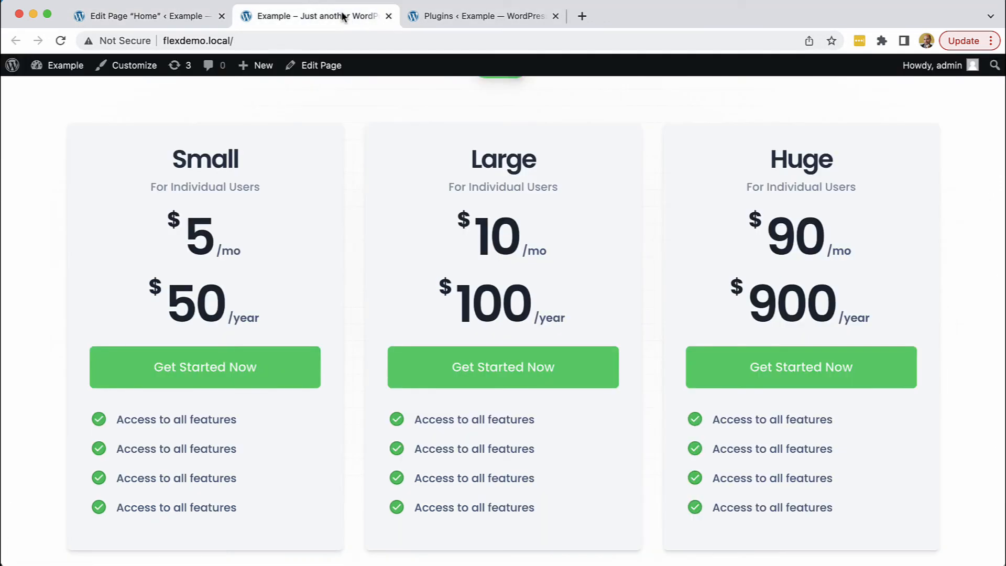
{"action": "left_click", "coordinate": [58, 40]}
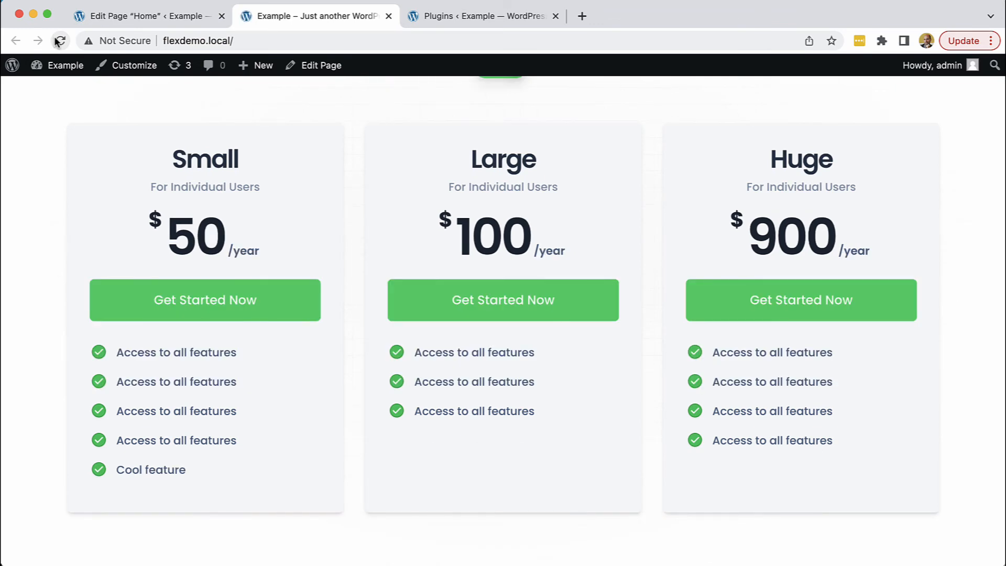
{"action": "scroll", "coordinate": [559, 200], "scroll_direction": "up", "scroll_amount": 1}
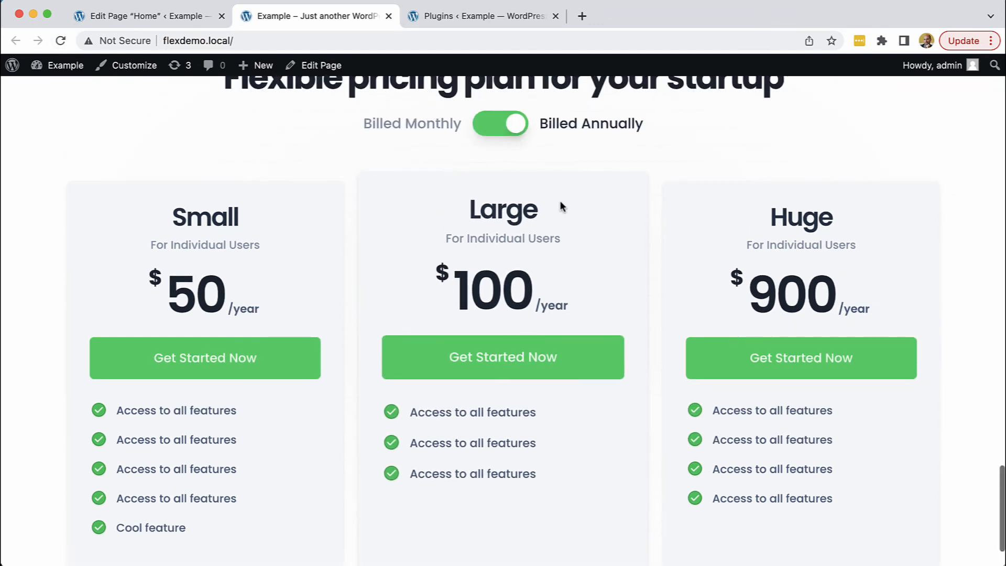
{"action": "left_click", "coordinate": [509, 130]}
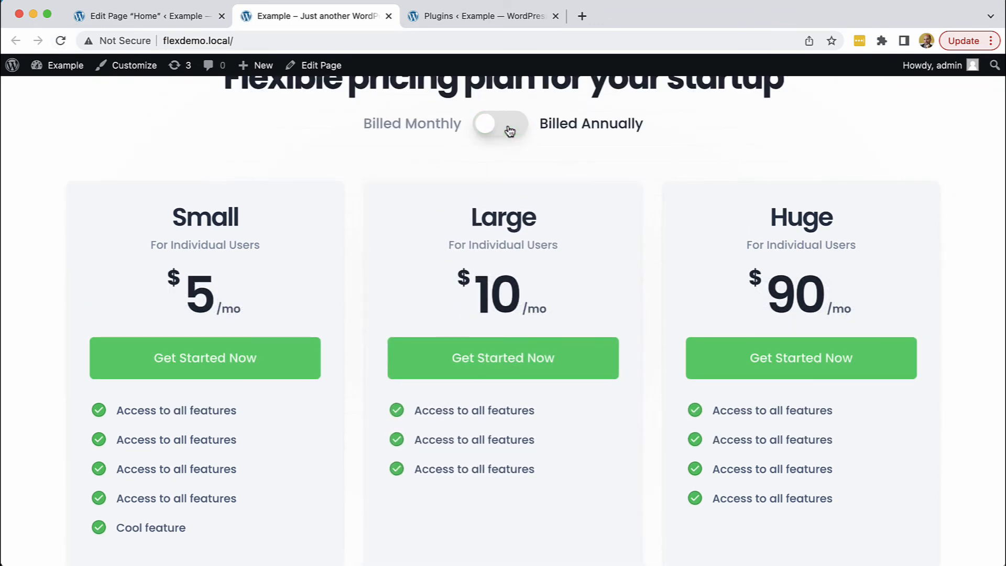
{"action": "left_click", "coordinate": [509, 130]}
{"action": "left_click", "coordinate": [510, 131]}
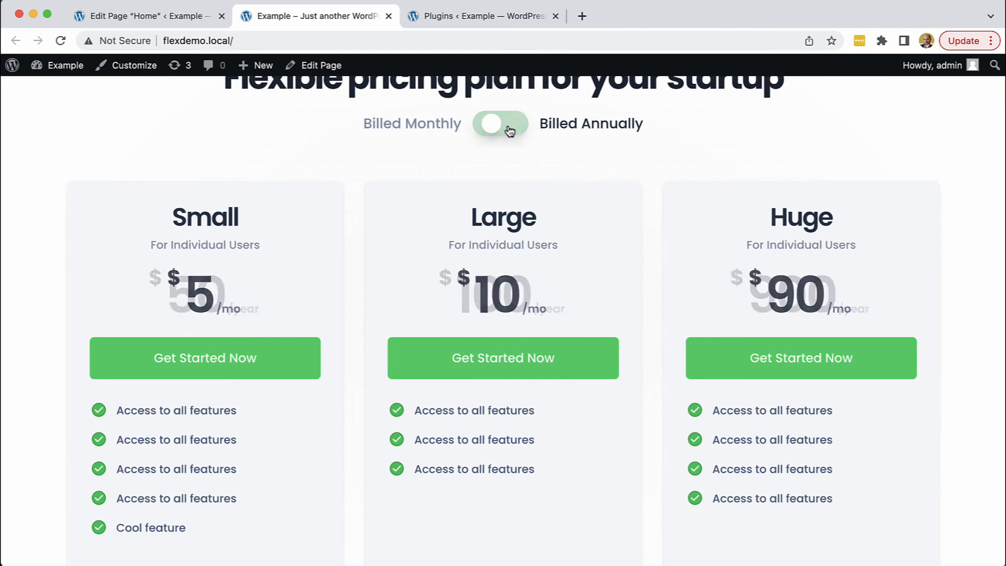
{"action": "left_click", "coordinate": [510, 131]}
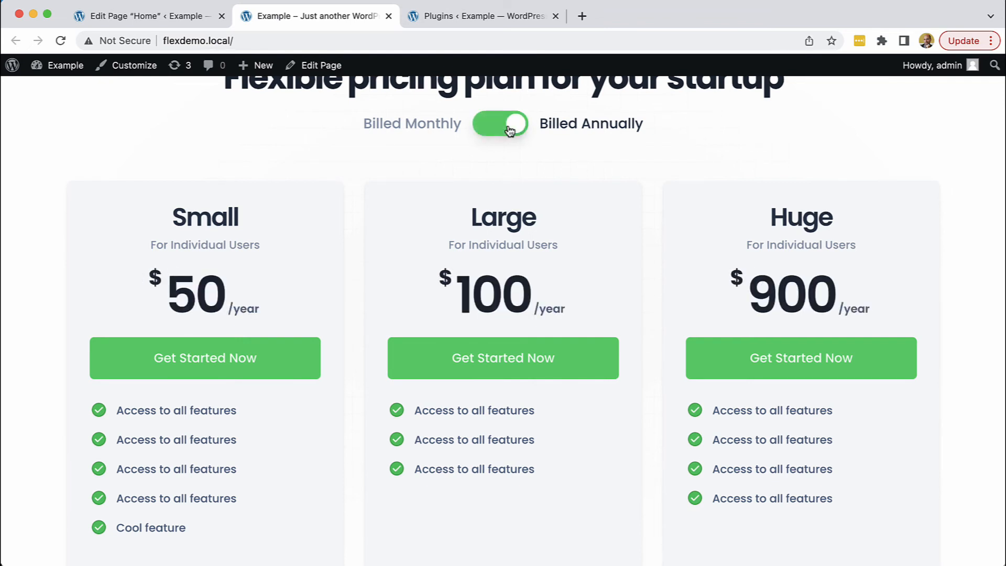
{"action": "left_click", "coordinate": [509, 130]}
{"action": "left_click", "coordinate": [510, 131]}
- Switch back to Pinegrow, close the animation editor for Interaction 1 and show the project files
{"action": "left_click", "coordinate": [133, 18]}
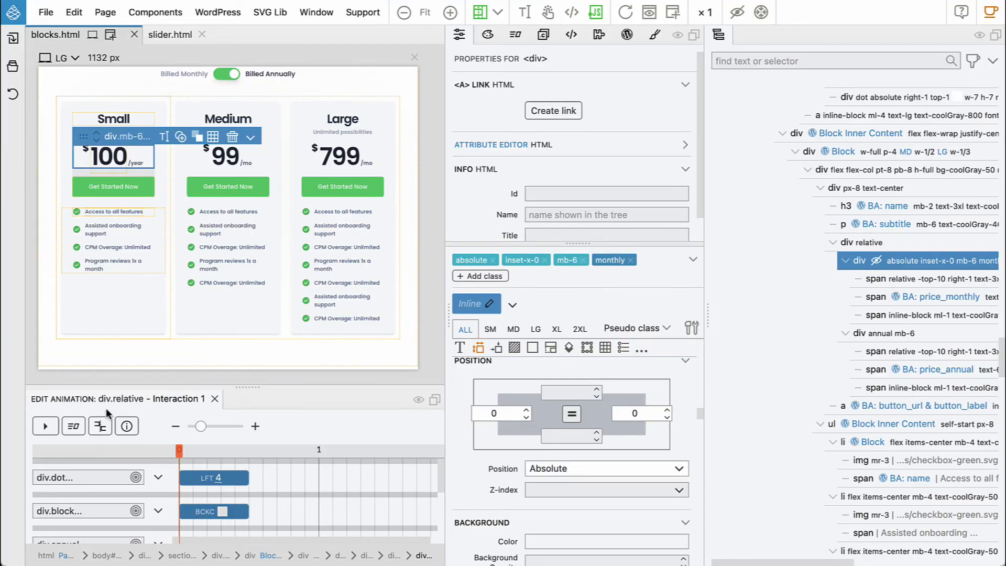
{"action": "left_click", "coordinate": [215, 398]}
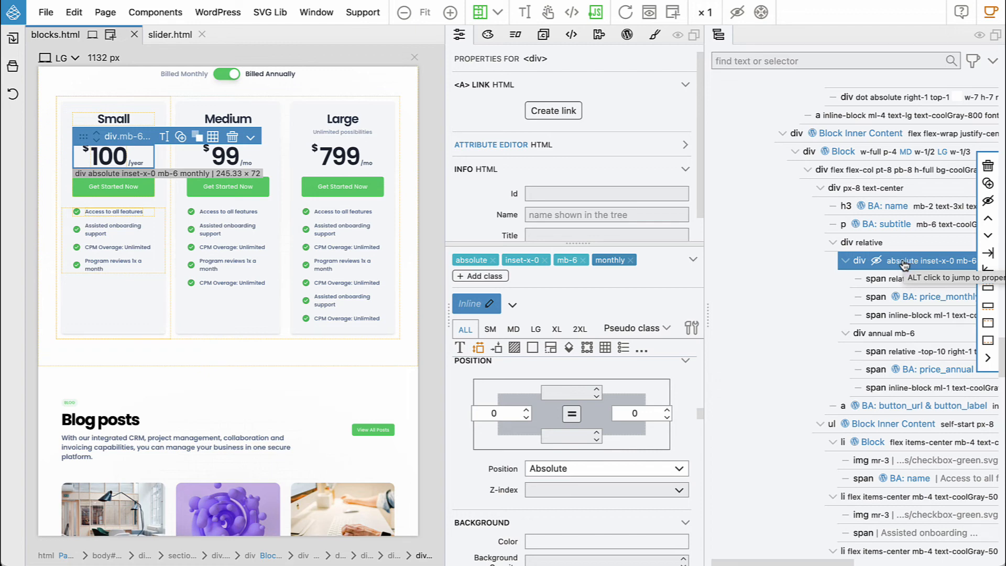
{"action": "left_click", "coordinate": [12, 67]}
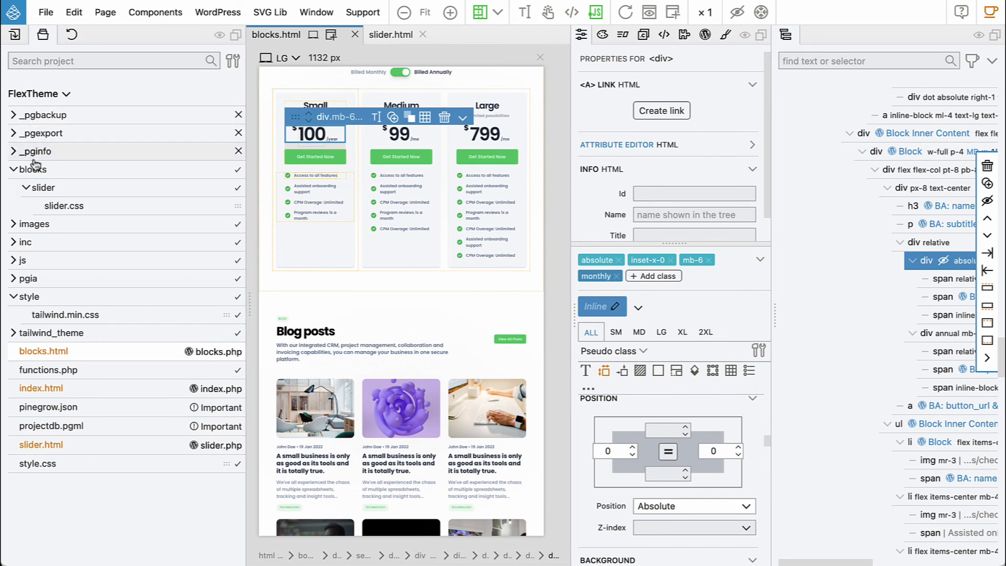
- Create a new folder named pricing inside the blocks/slider folder
{"action": "right_click", "coordinate": [41, 187]}
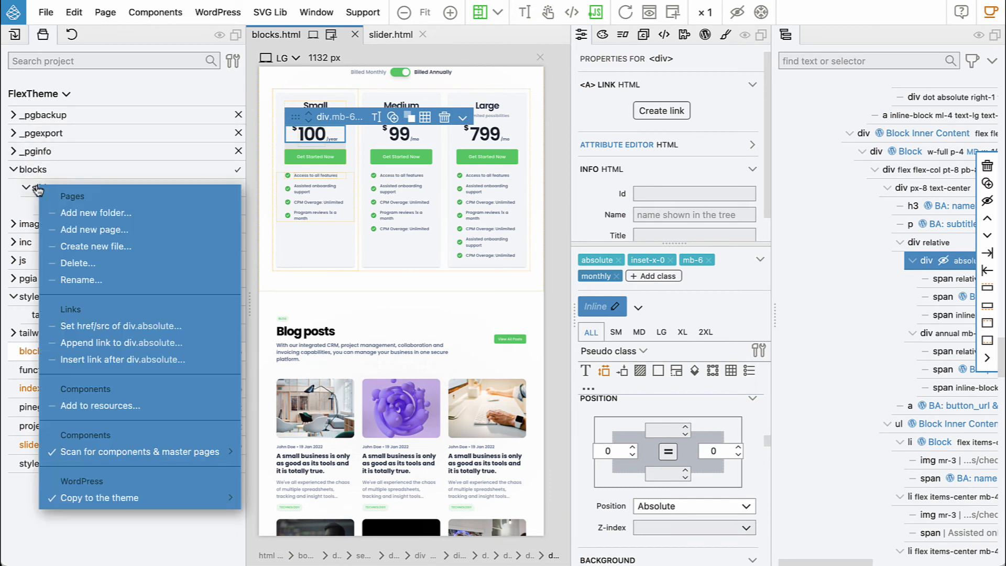
{"action": "left_click", "coordinate": [101, 214]}
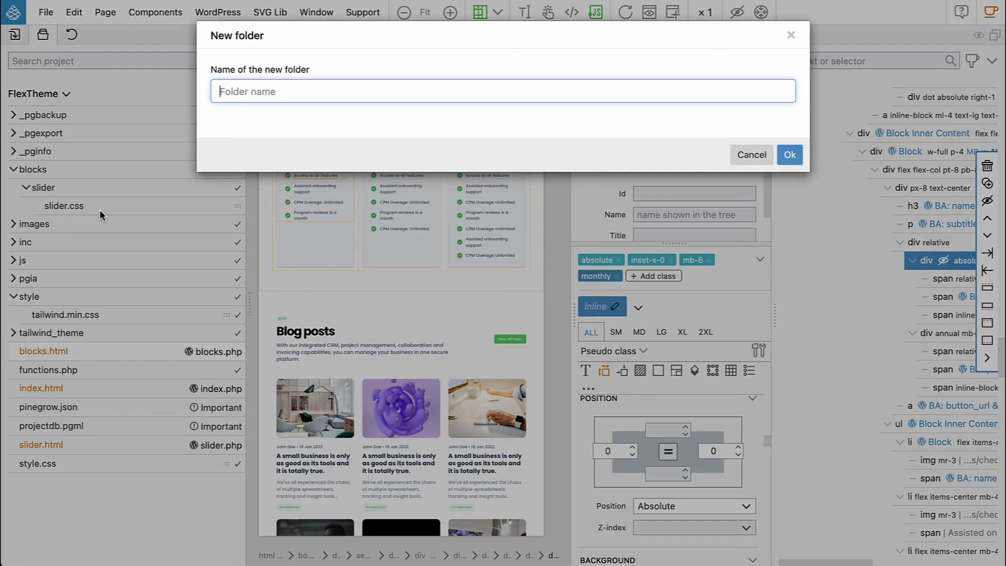
{"action": "type", "text": "pricing"}
{"action": "left_click", "coordinate": [788, 158]}
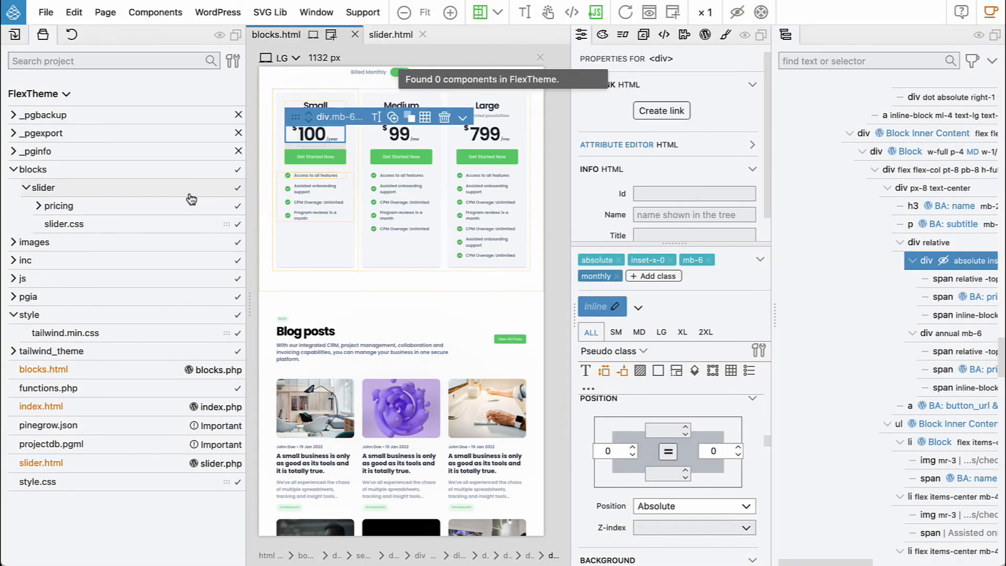
- Create a new file named editor.css inside the pricing folder
{"action": "right_click", "coordinate": [61, 206]}
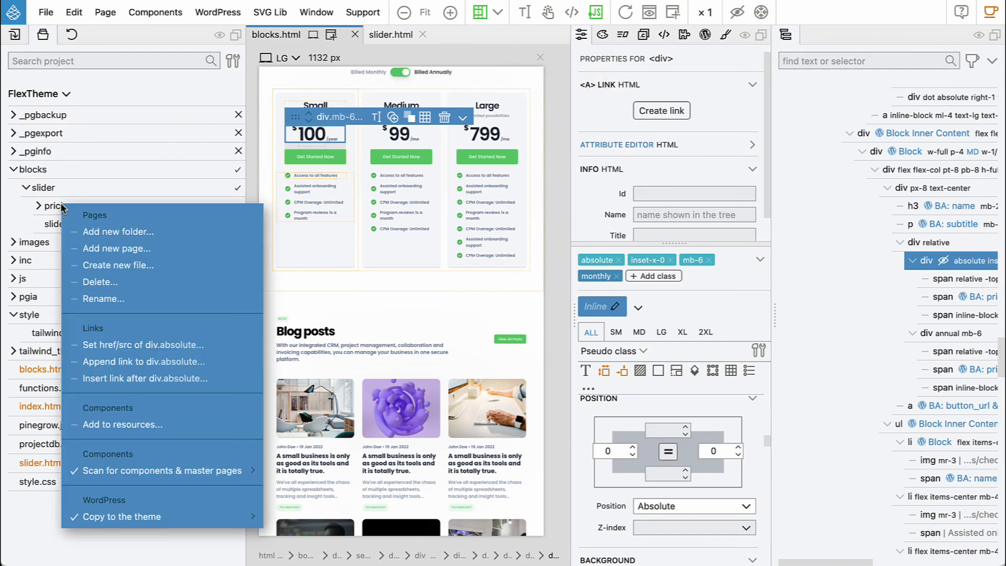
{"action": "left_click", "coordinate": [117, 265]}
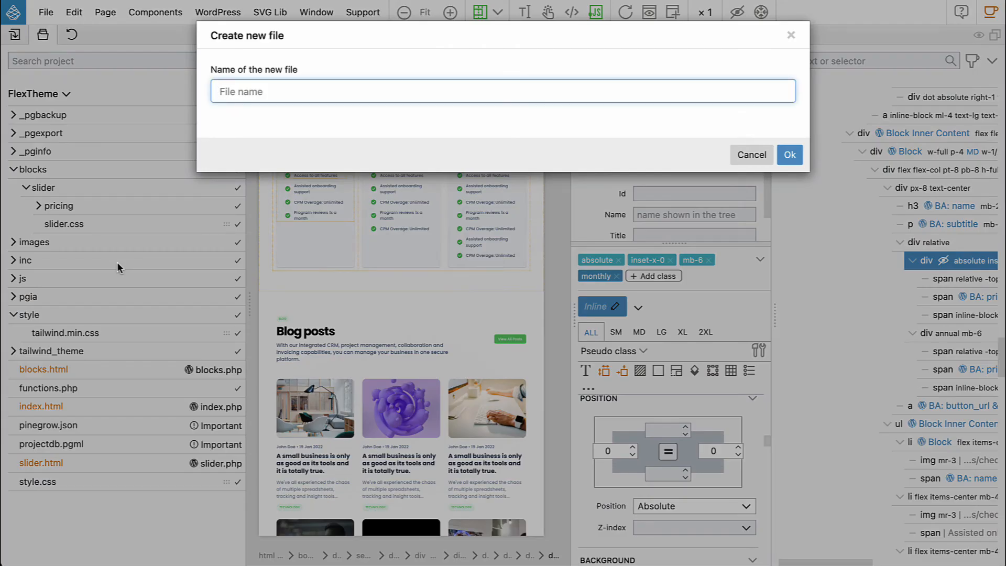
{"action": "type", "text": "editor.css"}
{"action": "left_click", "coordinate": [795, 157]}
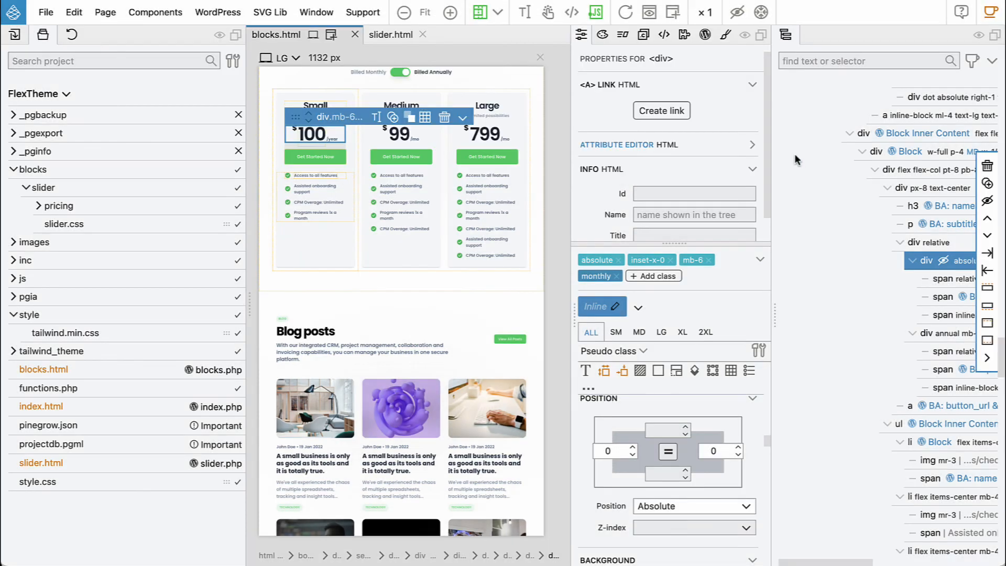
- Write the rule .monthly { position: relative !important; } in the pricing folder's editor.css, save the file and close it
{"action": "left_click", "coordinate": [38, 207]}
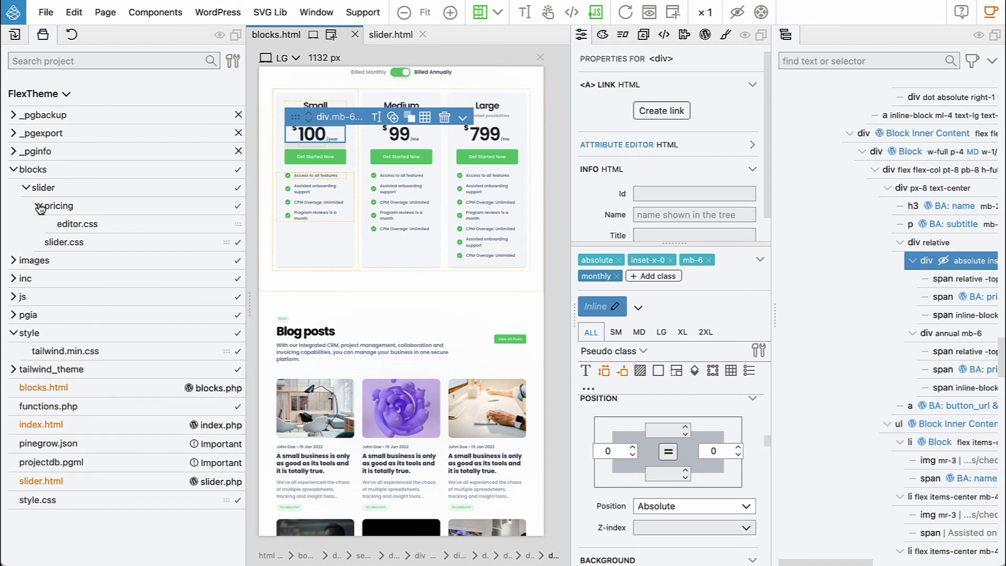
{"action": "double_click", "coordinate": [77, 223]}
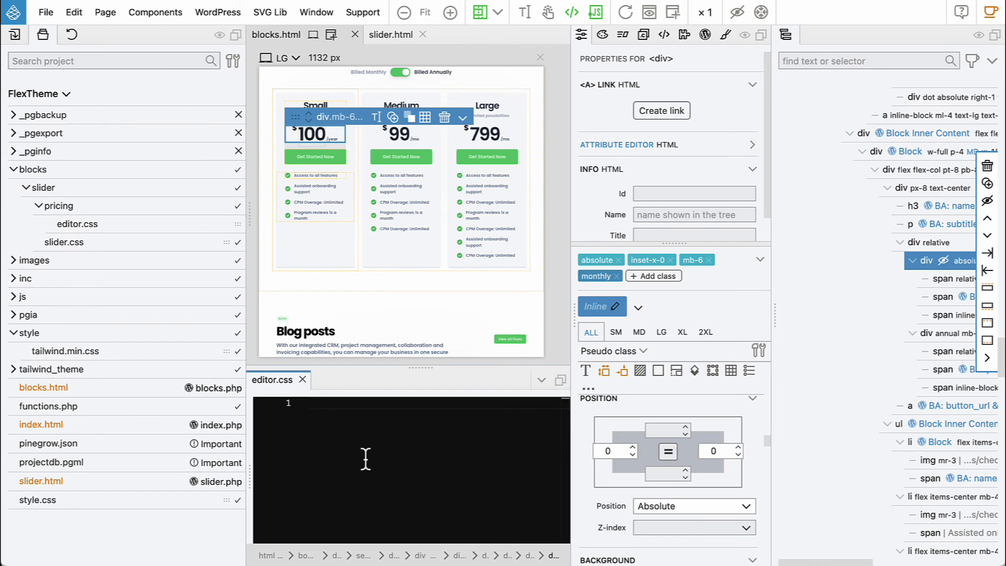
{"action": "type", "text": ".monthly {"}
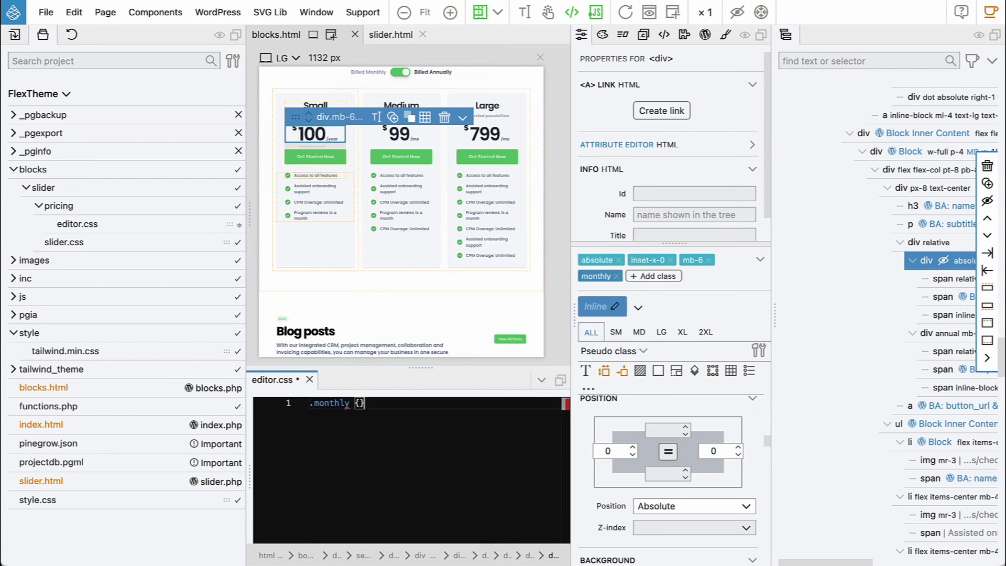
{"action": "key", "text": "Return"}
{"action": "type", "text": "position: rel"}
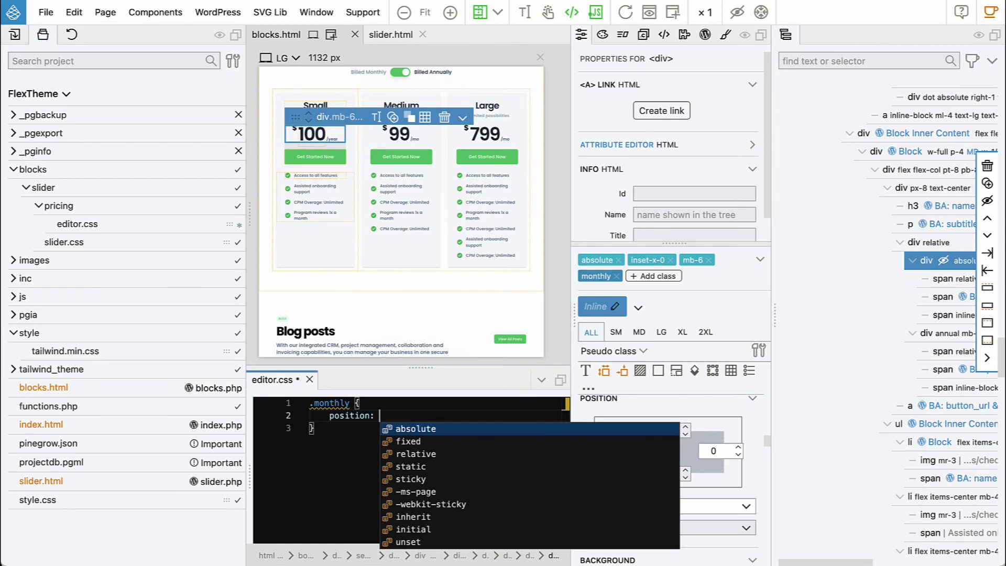
{"action": "key", "text": "Return"}
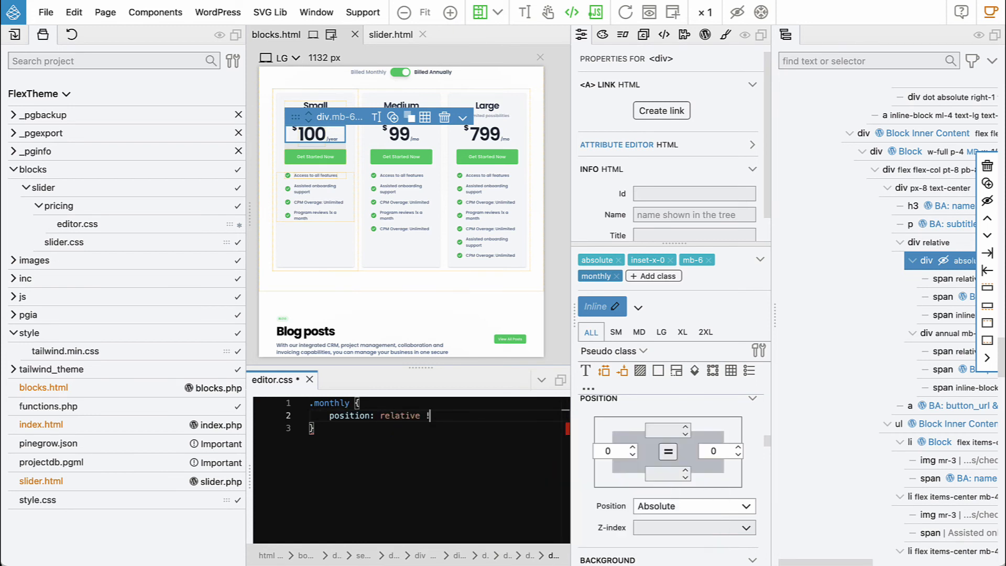
{"action": "type", "text": "!important;"}
{"action": "key", "text": "ctrl+s"}
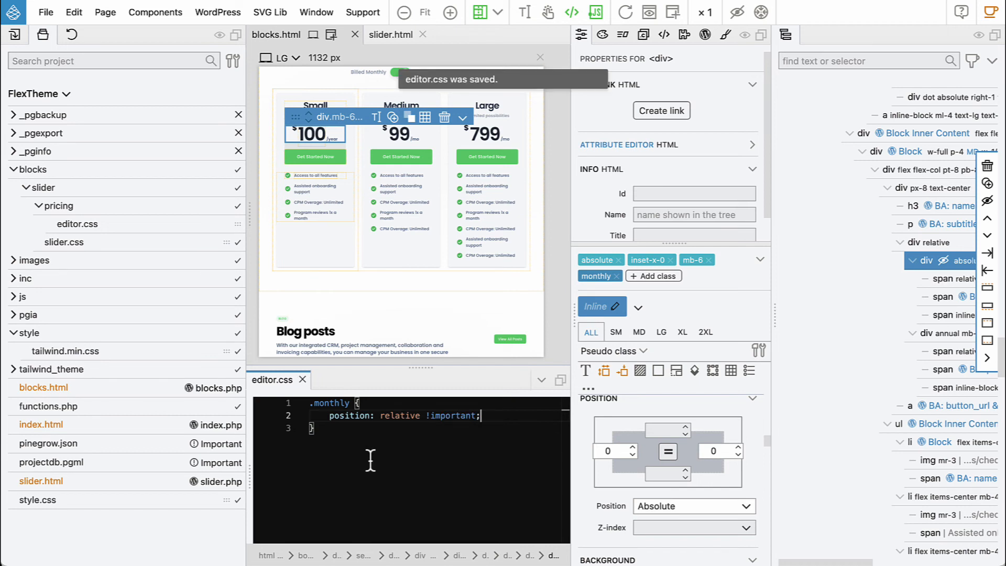
{"action": "left_click", "coordinate": [303, 380]}
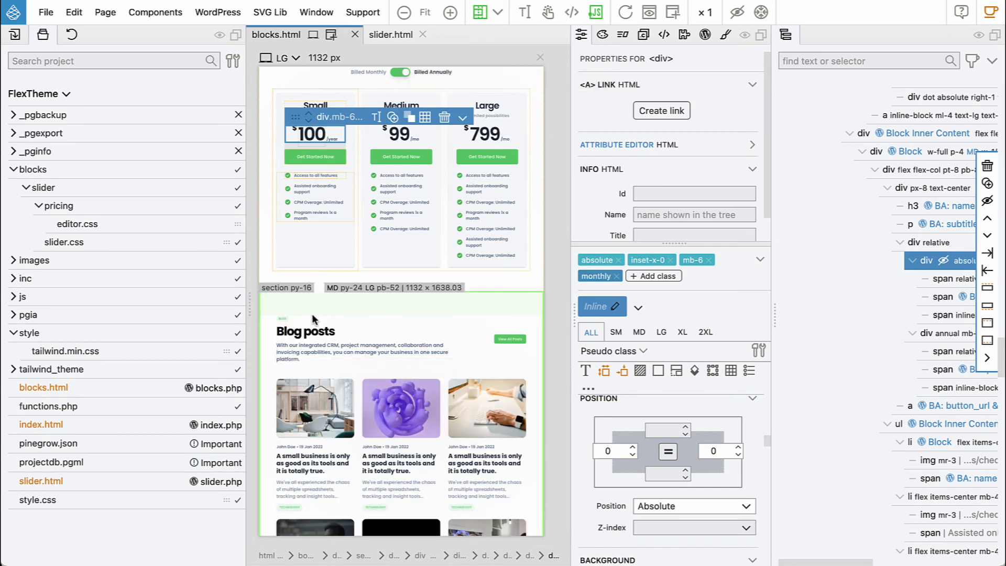
- Select the whole pricing section and show its WordPress Block settings down to the style options
{"action": "scroll", "coordinate": [312, 314], "scroll_direction": "up", "scroll_amount": 2}
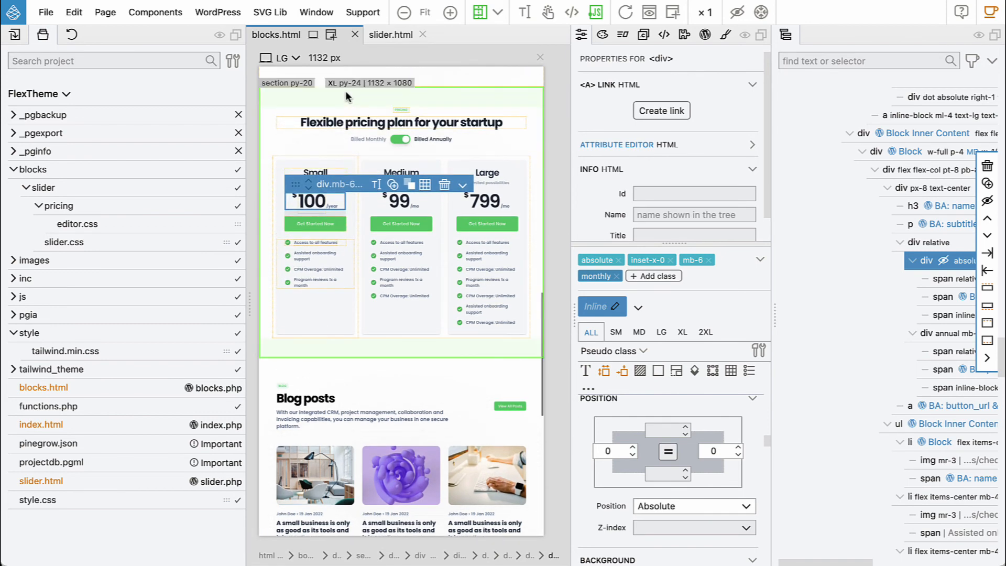
{"action": "left_click", "coordinate": [344, 90]}
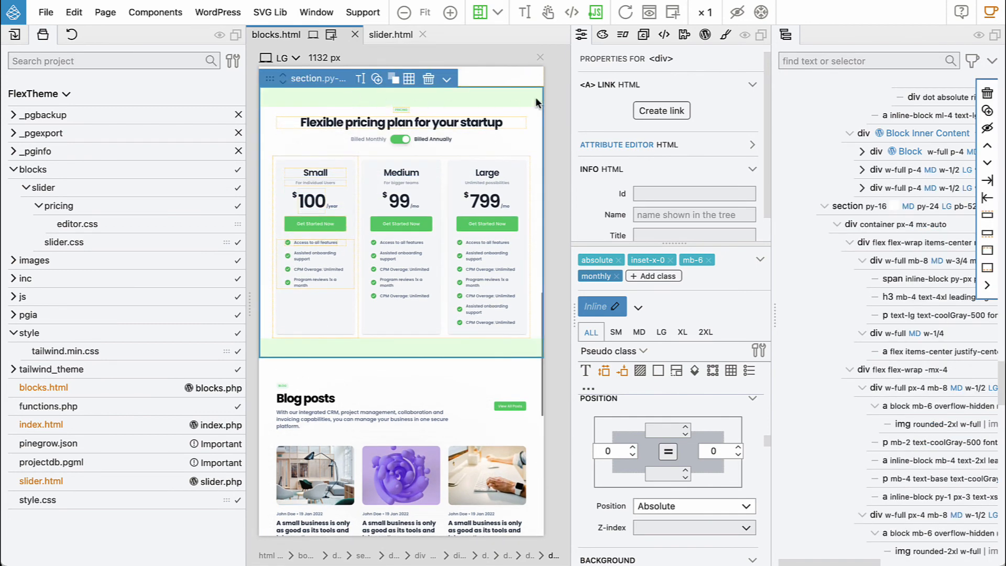
{"action": "left_click", "coordinate": [704, 34]}
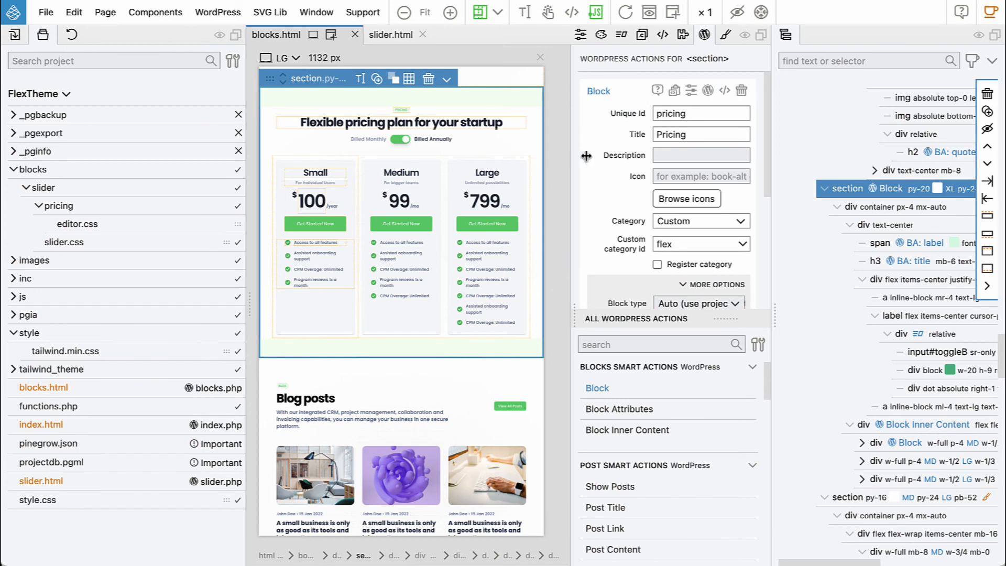
{"action": "left_click_drag", "start_coordinate": [574, 159], "coordinate": [545, 159]}
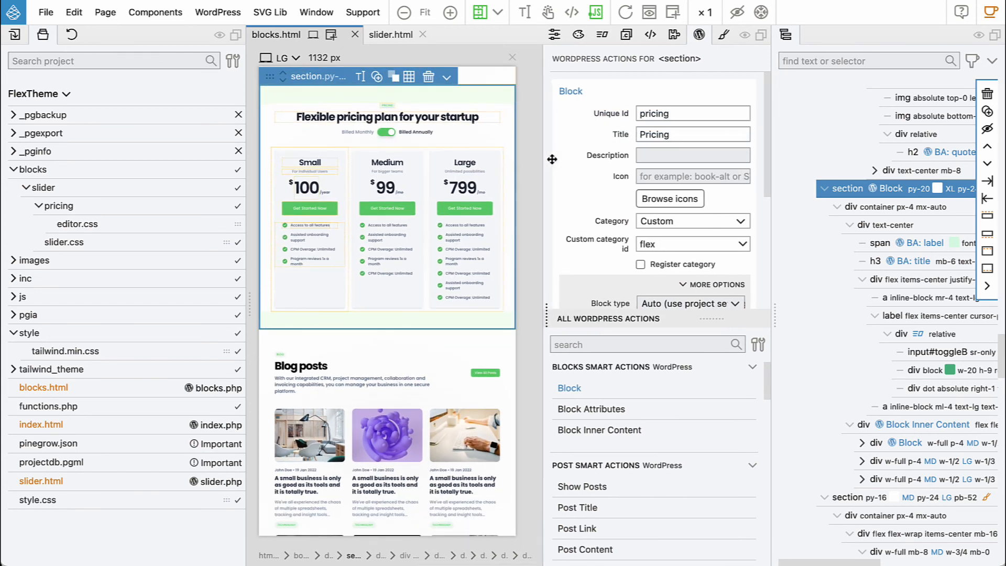
{"action": "scroll", "coordinate": [615, 183], "scroll_direction": "down", "scroll_amount": 5}
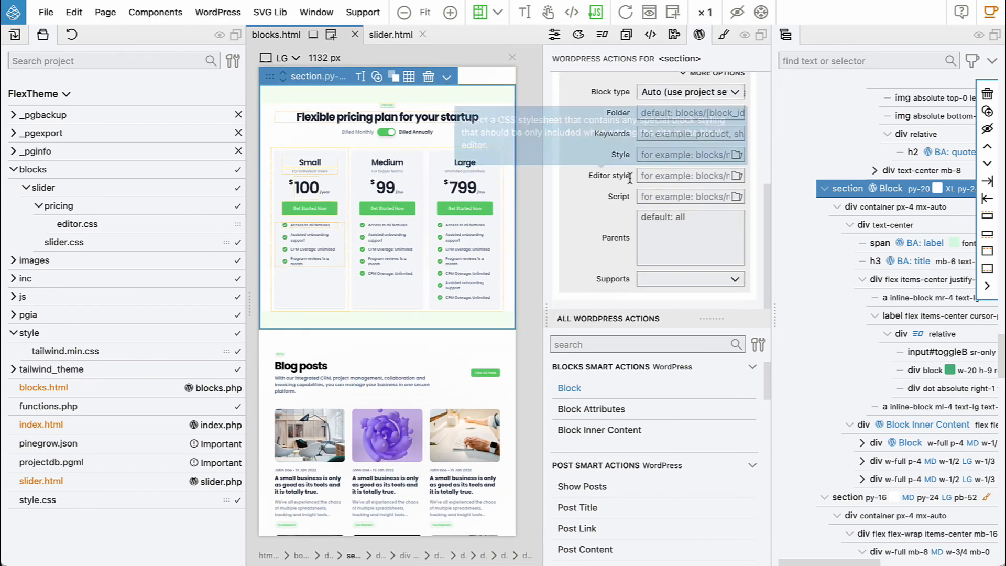
{"action": "left_click", "coordinate": [737, 176]}
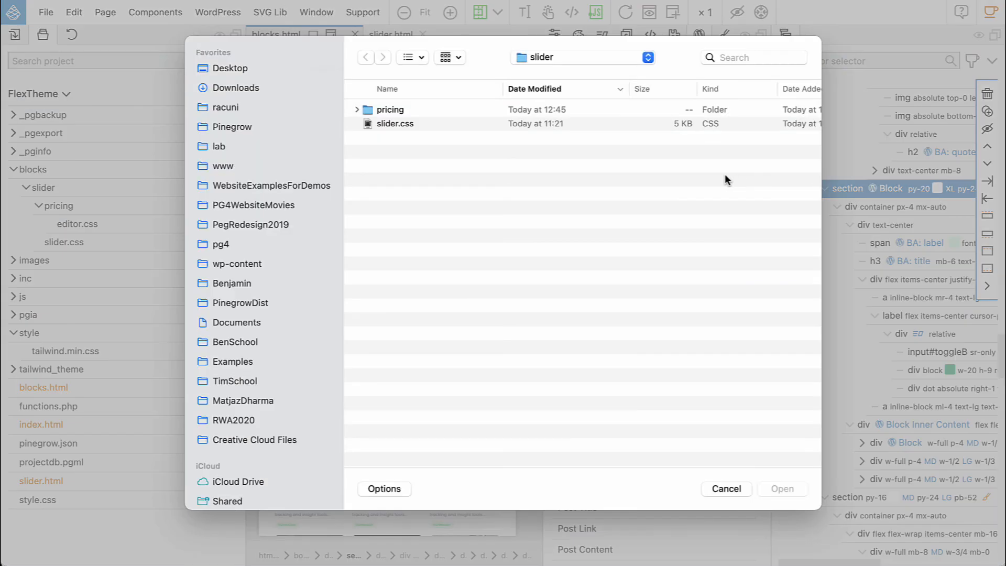
{"action": "left_click", "coordinate": [357, 108]}
{"action": "left_click", "coordinate": [357, 110]}
{"action": "key", "text": "super+Up"}
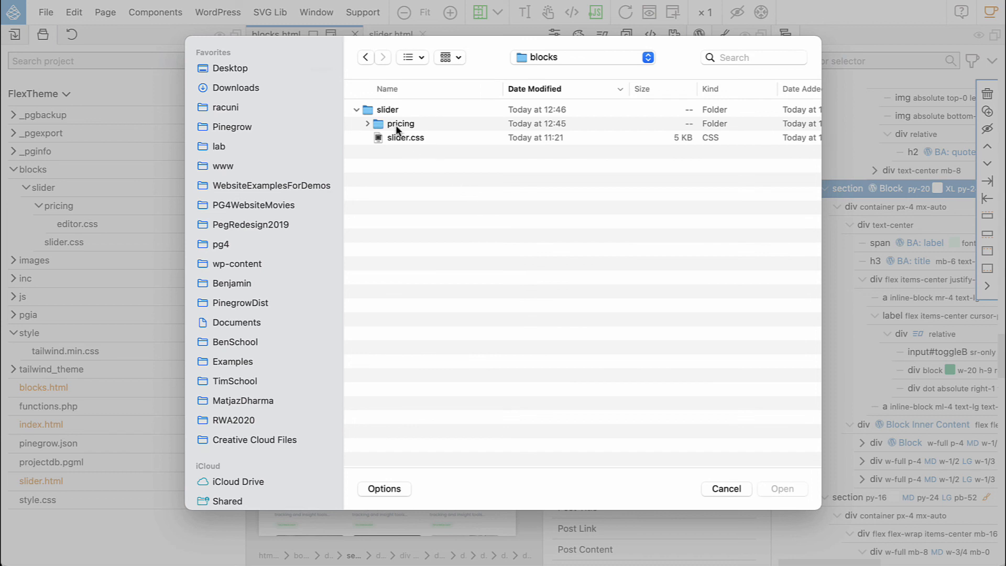
{"action": "left_click_drag", "start_coordinate": [396, 126], "coordinate": [377, 104]}
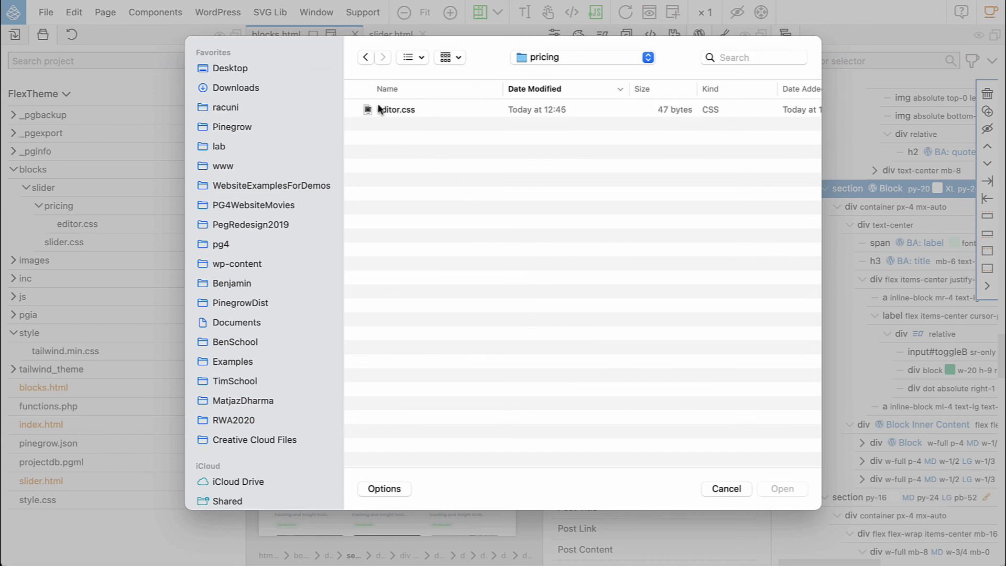
{"action": "key", "text": "super+Up"}
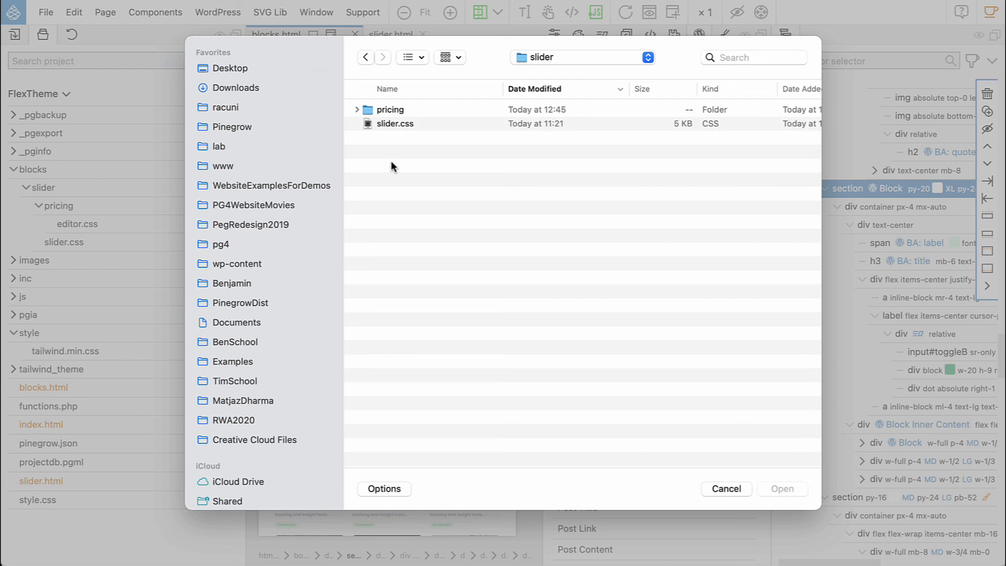
{"action": "right_click", "coordinate": [391, 161]}
{"action": "left_click", "coordinate": [397, 164]}
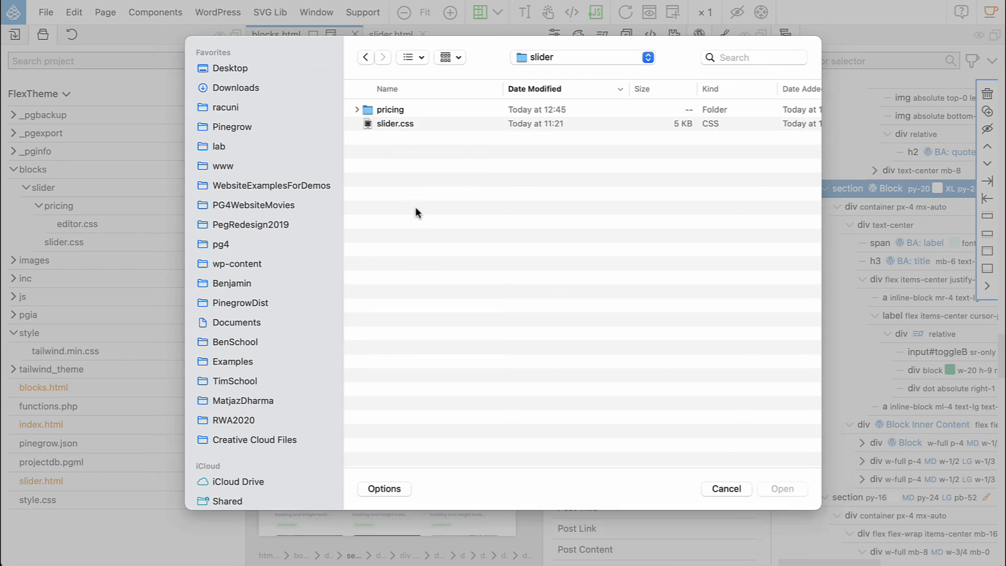
- Switch to Finder and move the pricing folder out of blocks/slider directly into the blocks folder
{"action": "key", "text": "super+Up"}
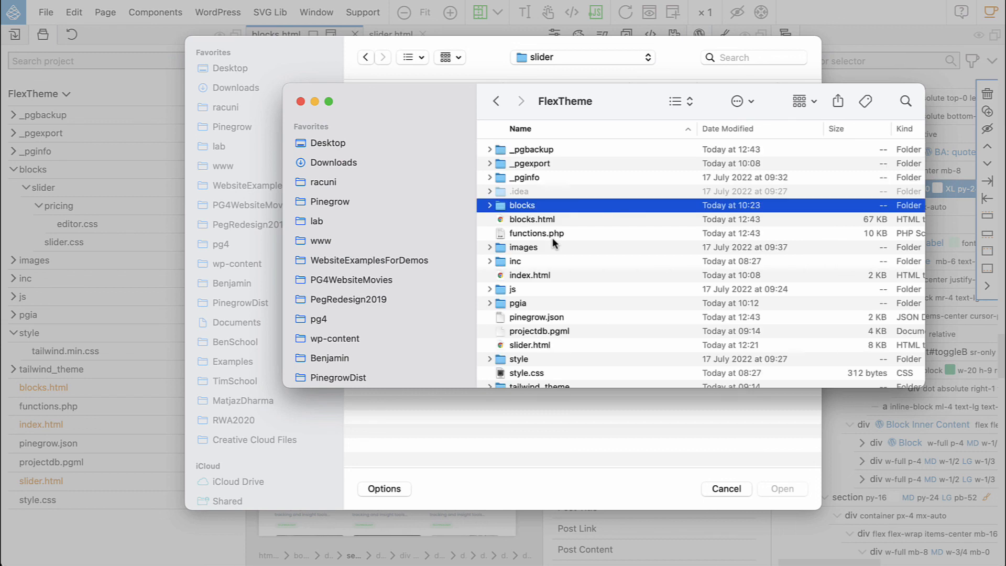
{"action": "left_click", "coordinate": [491, 206]}
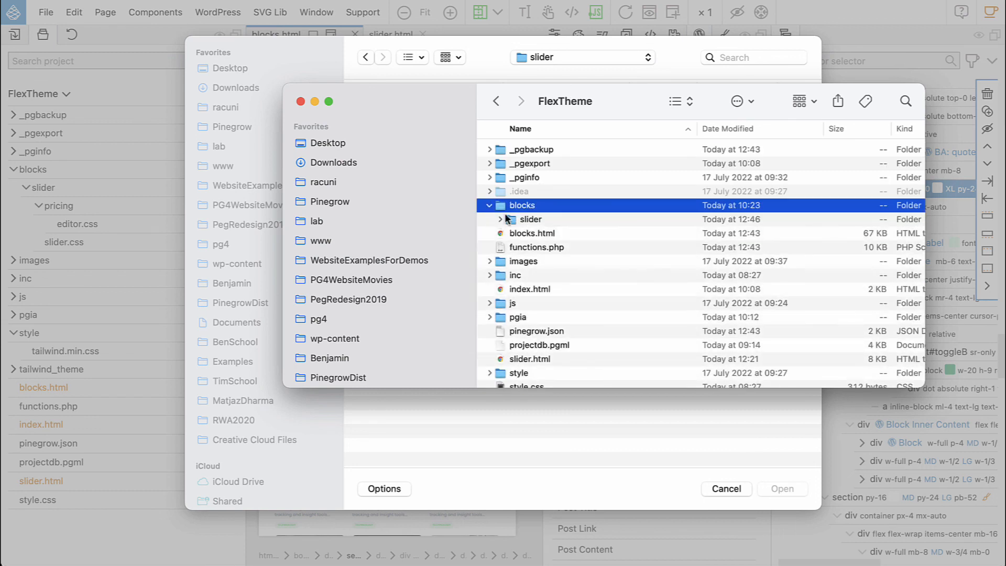
{"action": "left_click", "coordinate": [501, 219]}
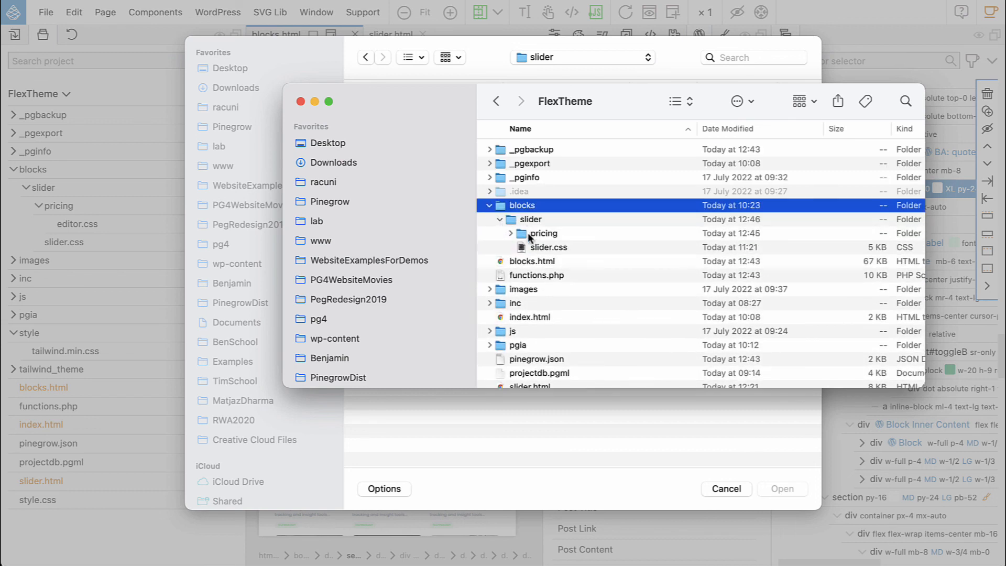
{"action": "left_click_drag", "start_coordinate": [529, 231], "coordinate": [533, 223]}
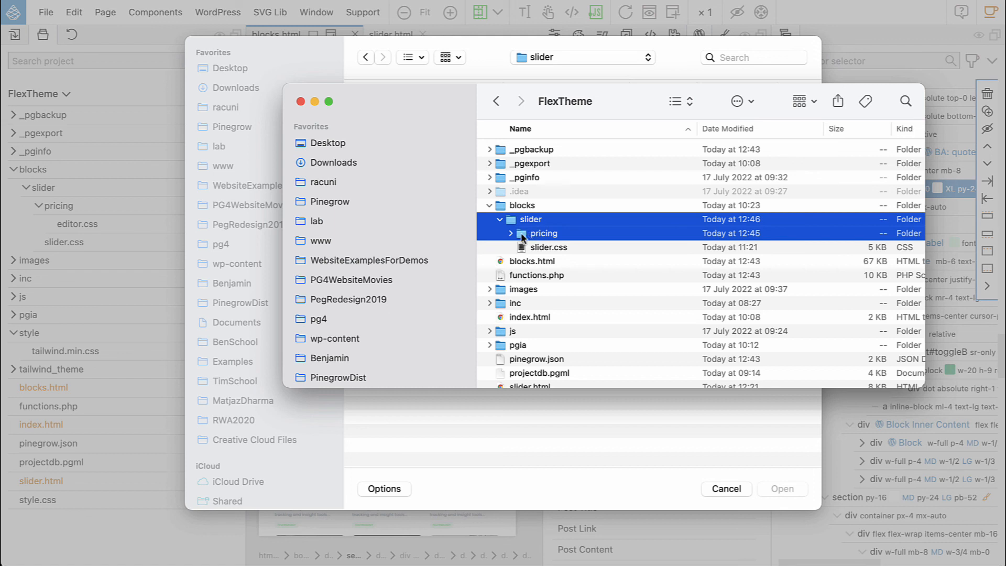
{"action": "left_click", "coordinate": [584, 250]}
{"action": "left_click_drag", "start_coordinate": [547, 239], "coordinate": [529, 211]}
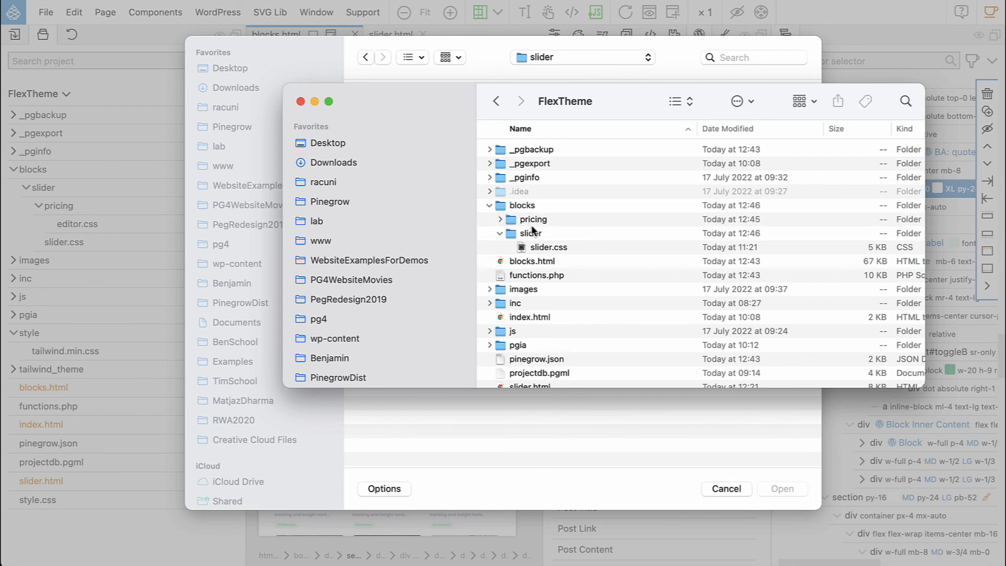
{"action": "left_click", "coordinate": [300, 101]}
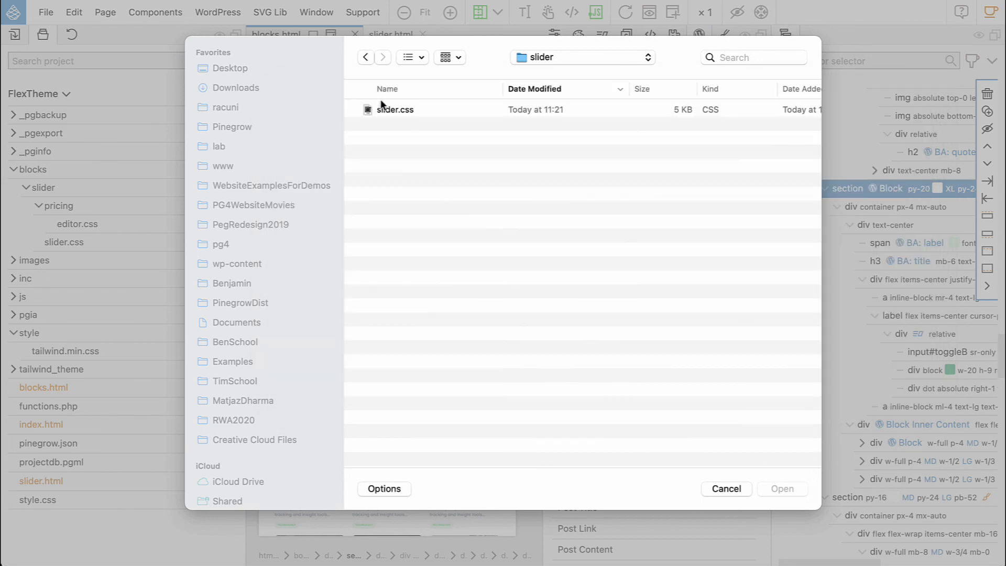
- Cancel the file selection, reload the FlexTheme project and expand the pricing folder under blocks
{"action": "left_click", "coordinate": [725, 488]}
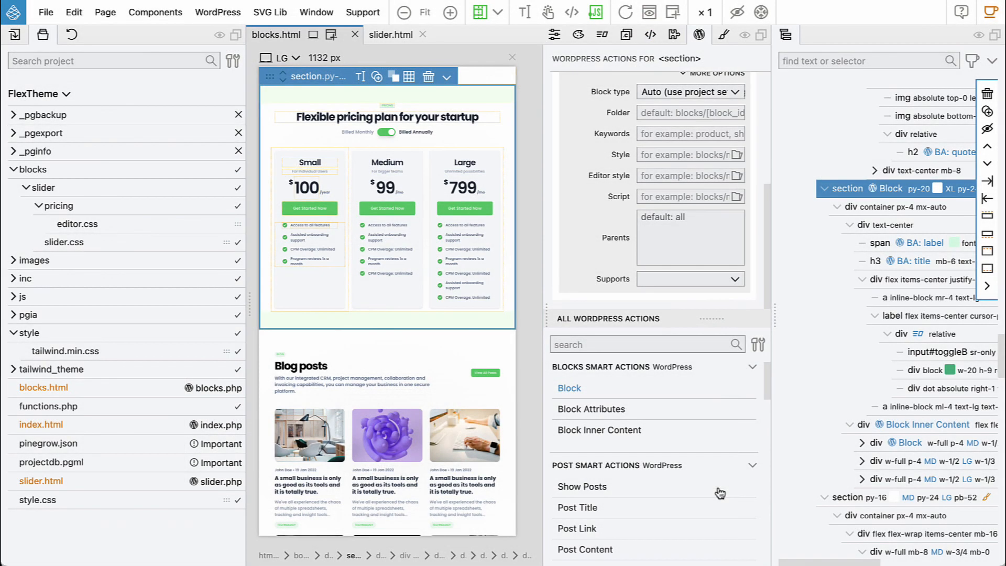
{"action": "left_click", "coordinate": [46, 97]}
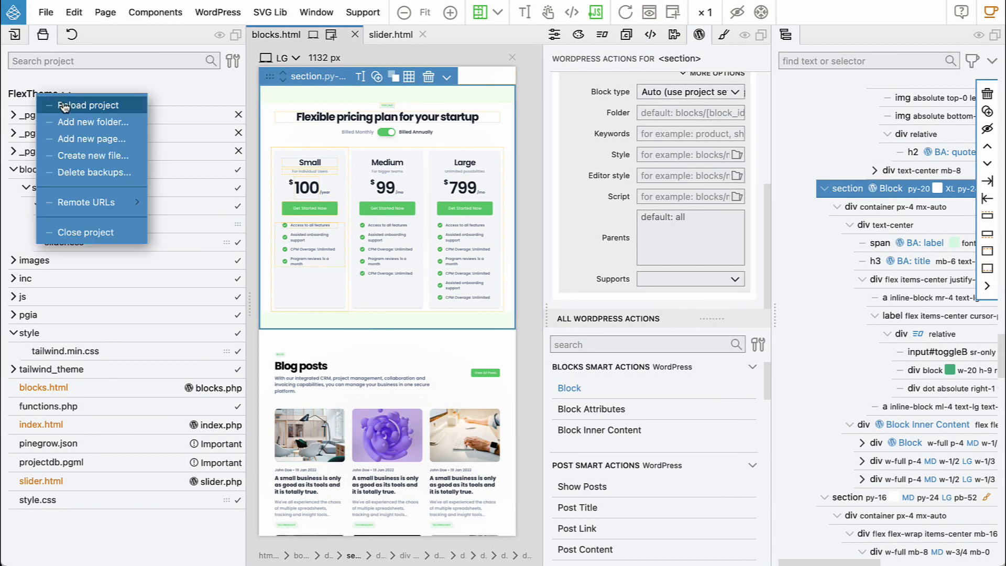
{"action": "left_click", "coordinate": [55, 104]}
{"action": "left_click", "coordinate": [27, 188]}
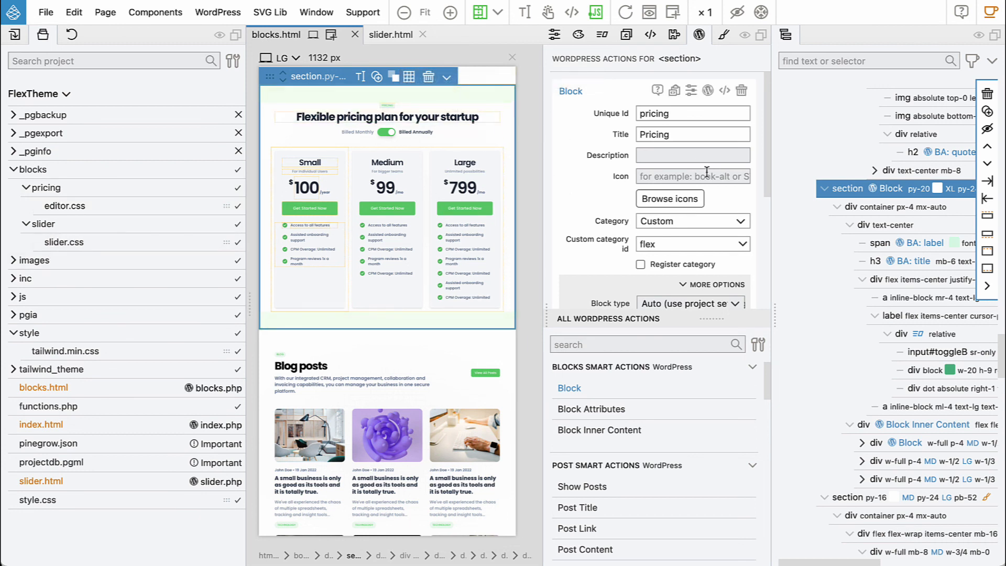
- Set the pricing block's editor style to blocks/pricing/editor.css and export the theme
{"action": "scroll", "coordinate": [697, 188], "scroll_direction": "down", "scroll_amount": 5}
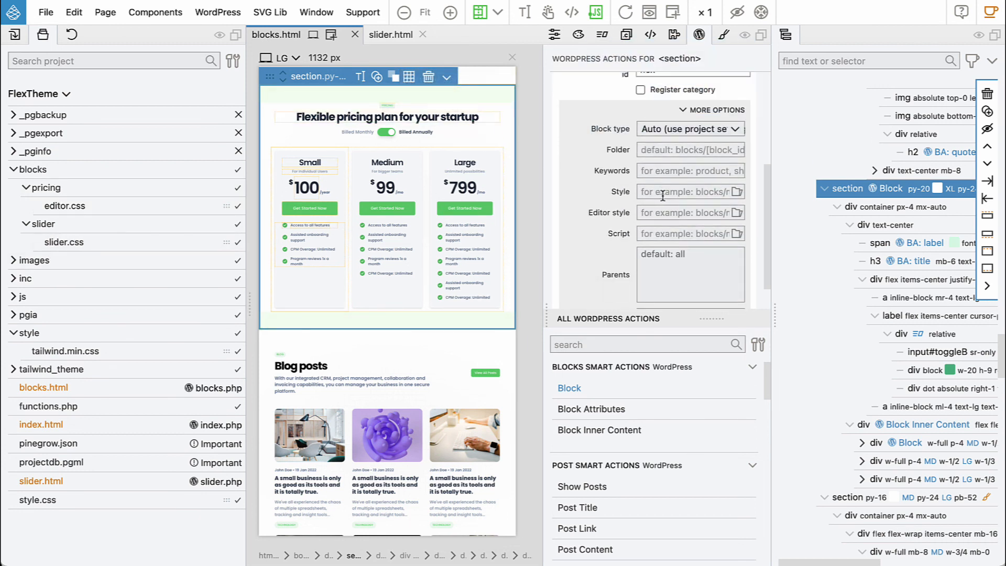
{"action": "left_click", "coordinate": [736, 214]}
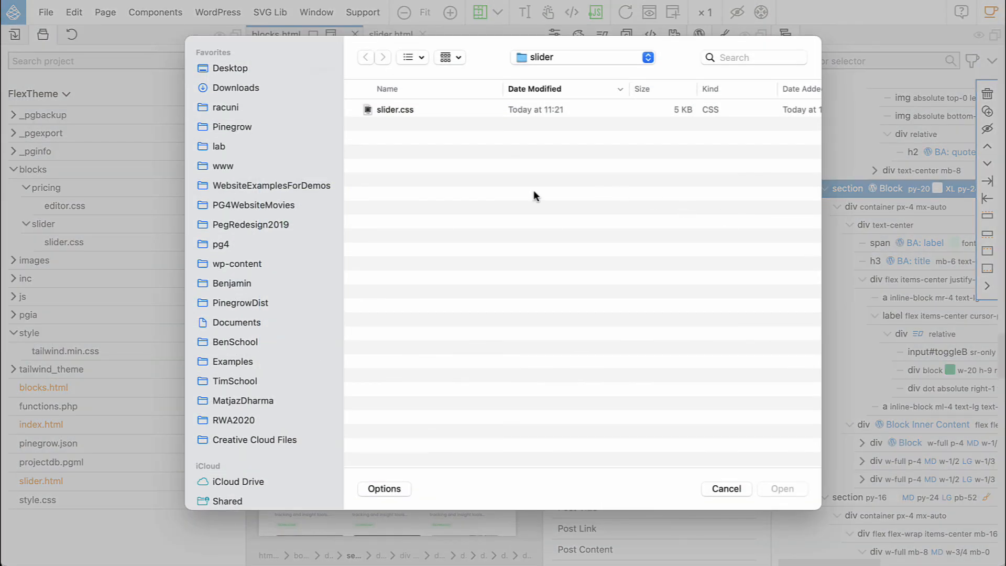
{"action": "key", "text": "super+Up"}
{"action": "left_click", "coordinate": [399, 140]}
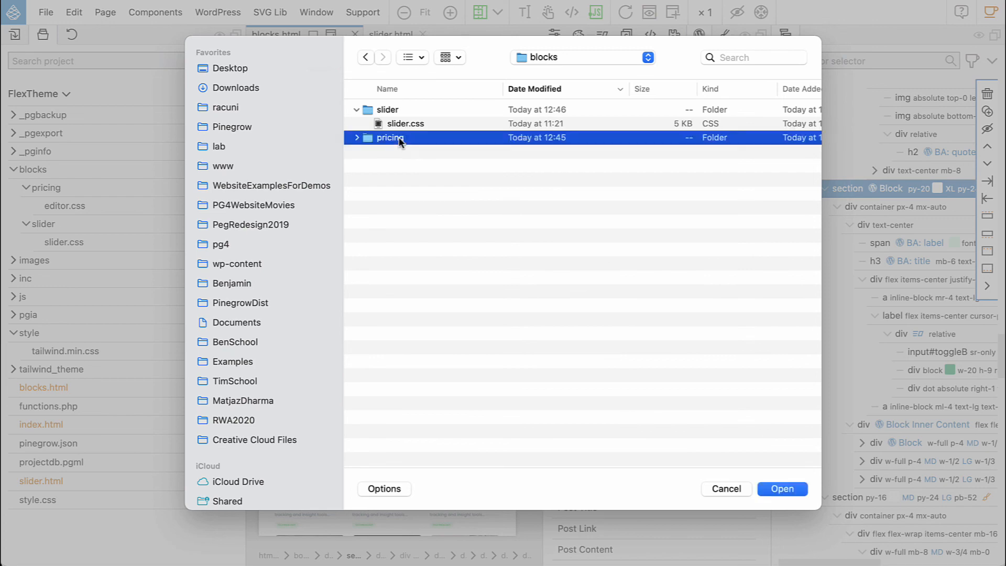
{"action": "double_click", "coordinate": [399, 139]}
{"action": "double_click", "coordinate": [395, 107]}
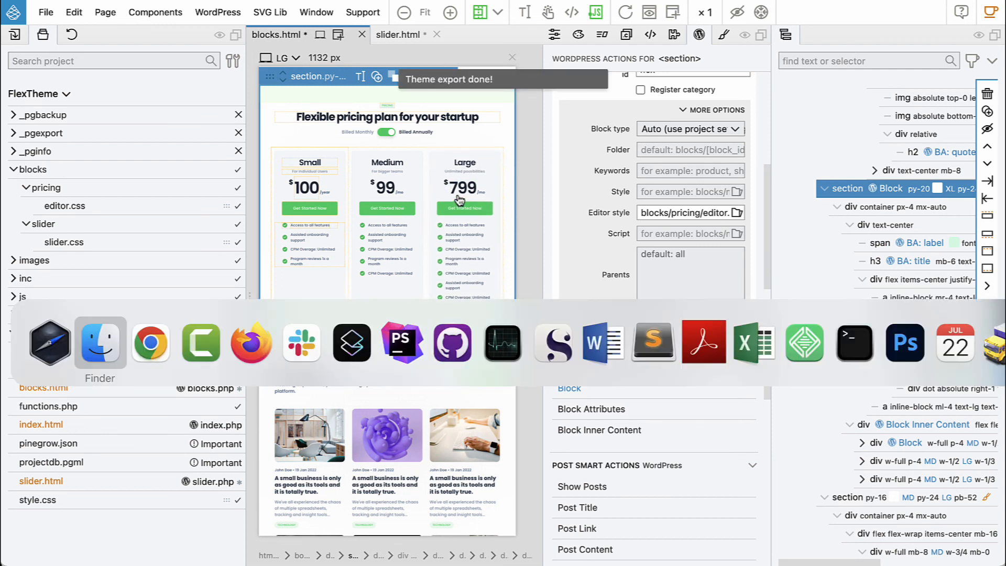
- Switch to Chrome, reload the Home page editor to check the prices in the pricing plans, and compare the published page
{"action": "key", "text": "super+Tab"}
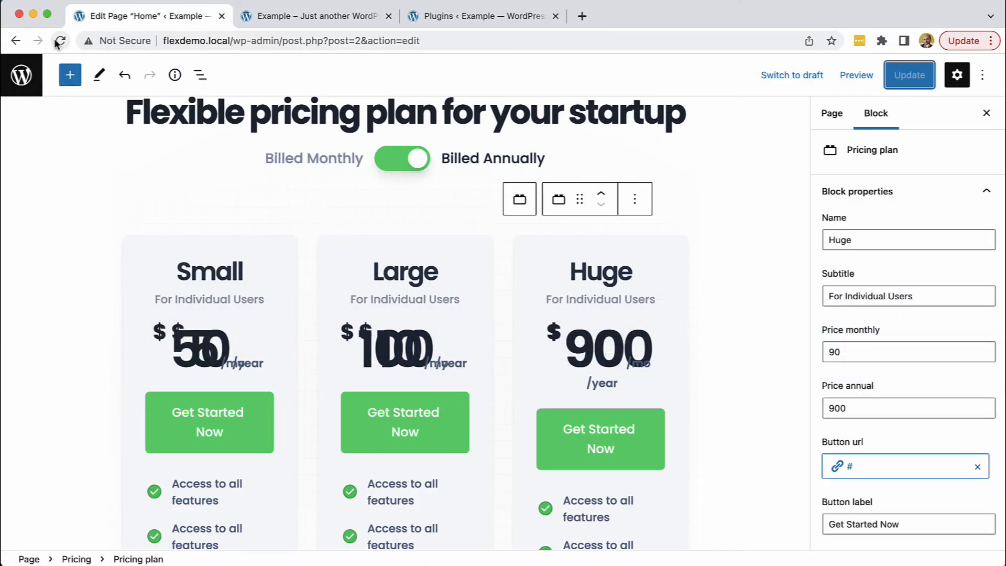
{"action": "left_click", "coordinate": [60, 40]}
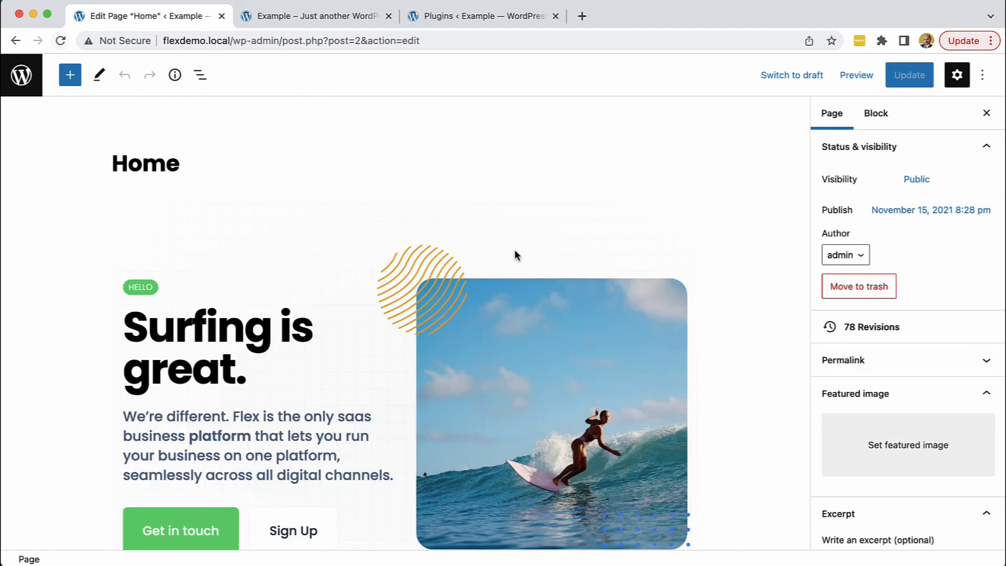
{"action": "scroll", "coordinate": [514, 252], "scroll_direction": "down", "scroll_amount": 10}
{"action": "scroll", "coordinate": [518, 252], "scroll_direction": "down", "scroll_amount": 15}
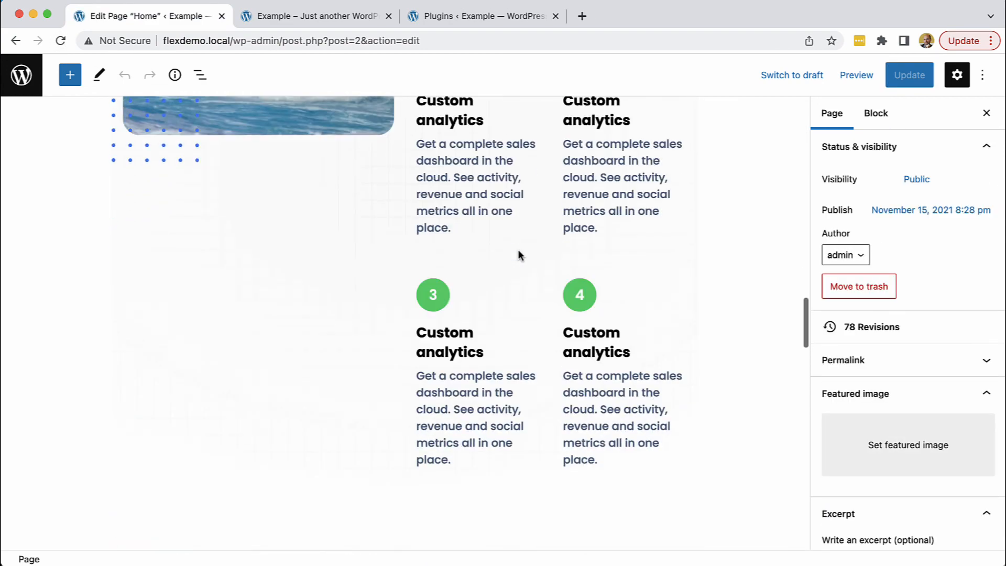
{"action": "scroll", "coordinate": [517, 252], "scroll_direction": "down", "scroll_amount": 8}
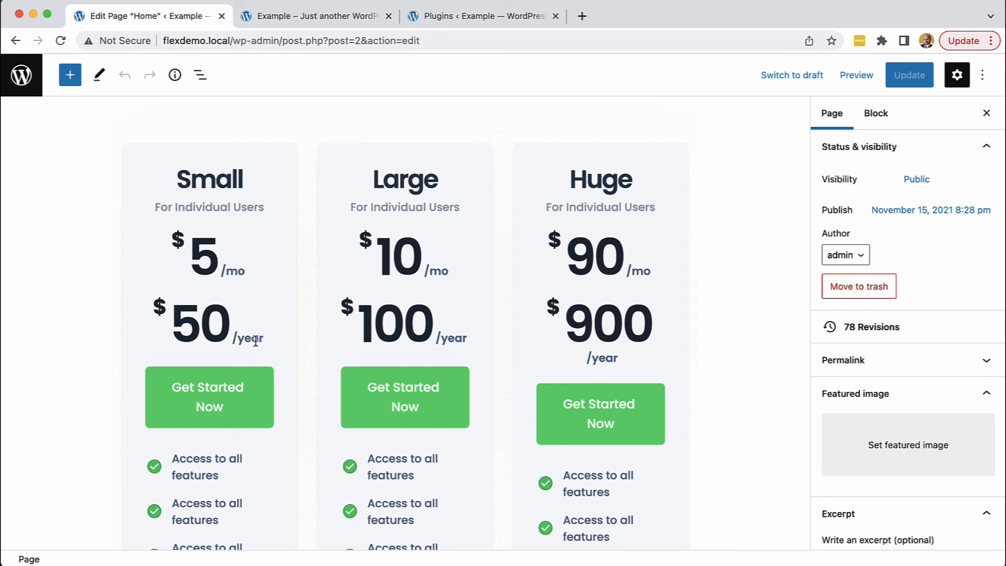
{"action": "left_click", "coordinate": [287, 17]}
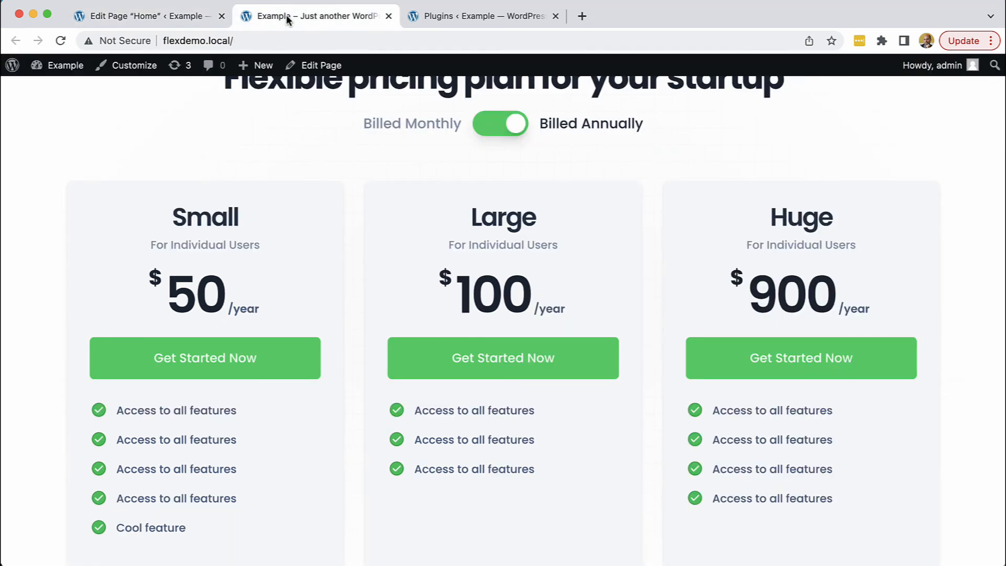
- Reload the published home page and test the billing toggle by switching to monthly and back to annual prices
{"action": "left_click", "coordinate": [62, 41]}
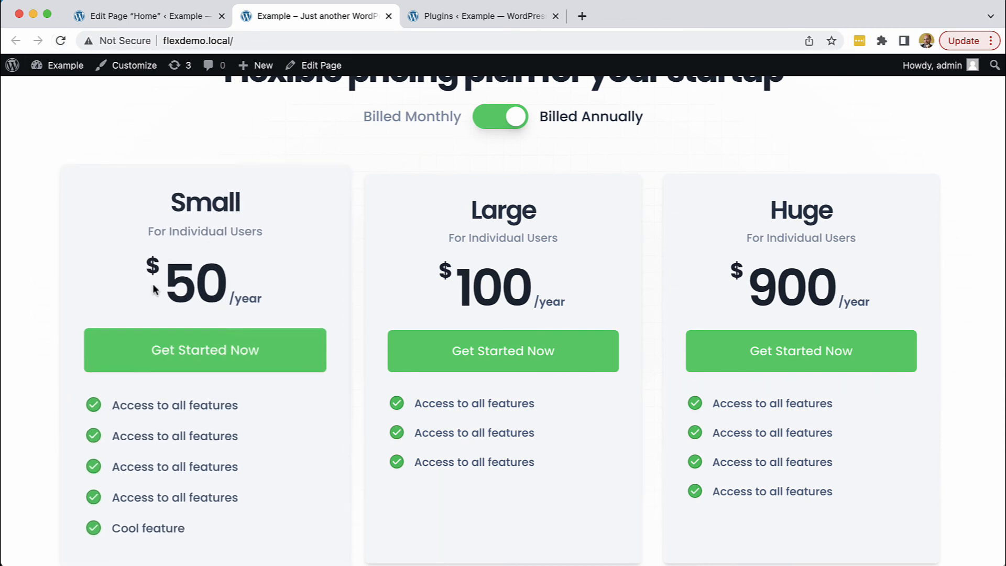
{"action": "scroll", "coordinate": [539, 247], "scroll_direction": "up", "scroll_amount": 1}
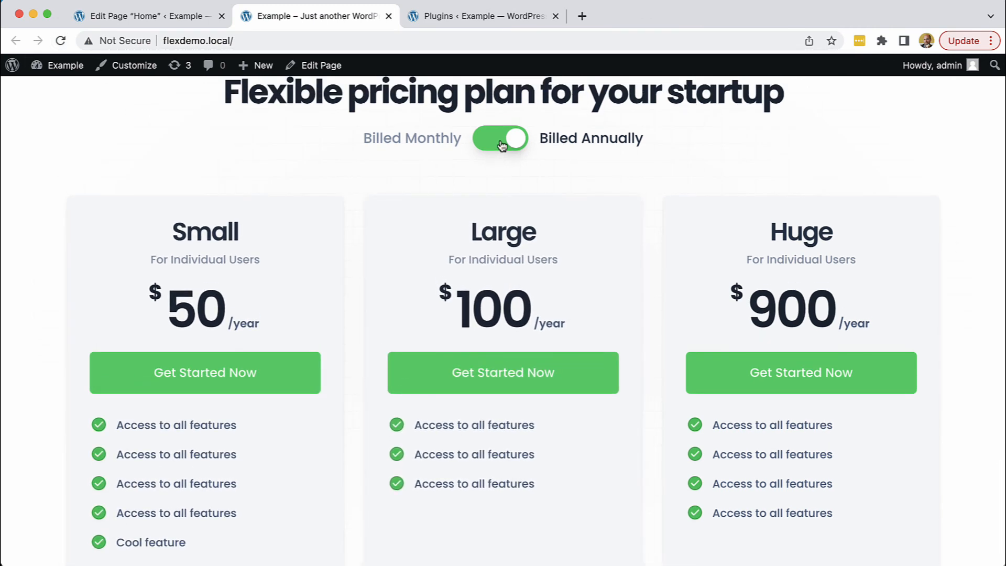
{"action": "left_click", "coordinate": [501, 138]}
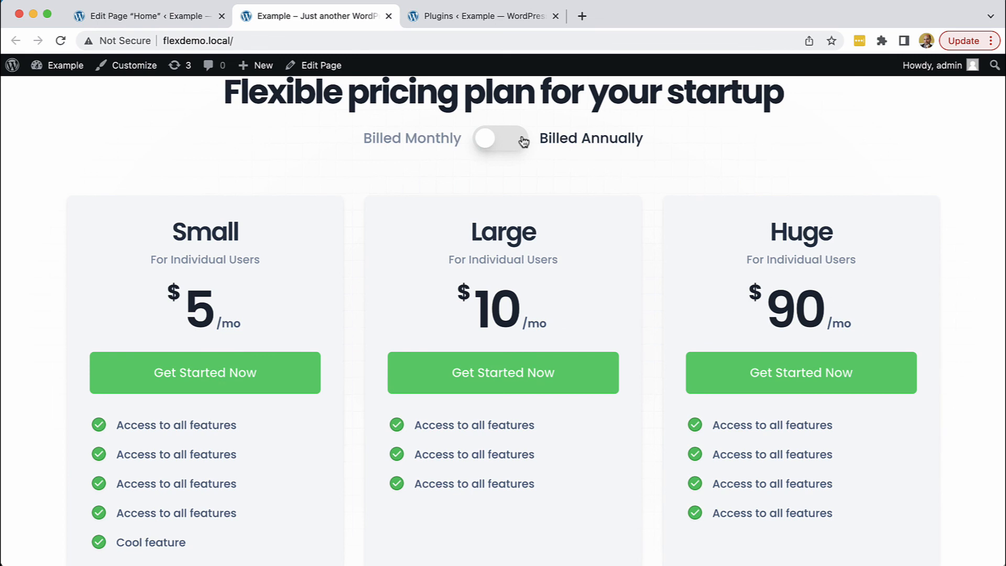
{"action": "left_click", "coordinate": [506, 138]}
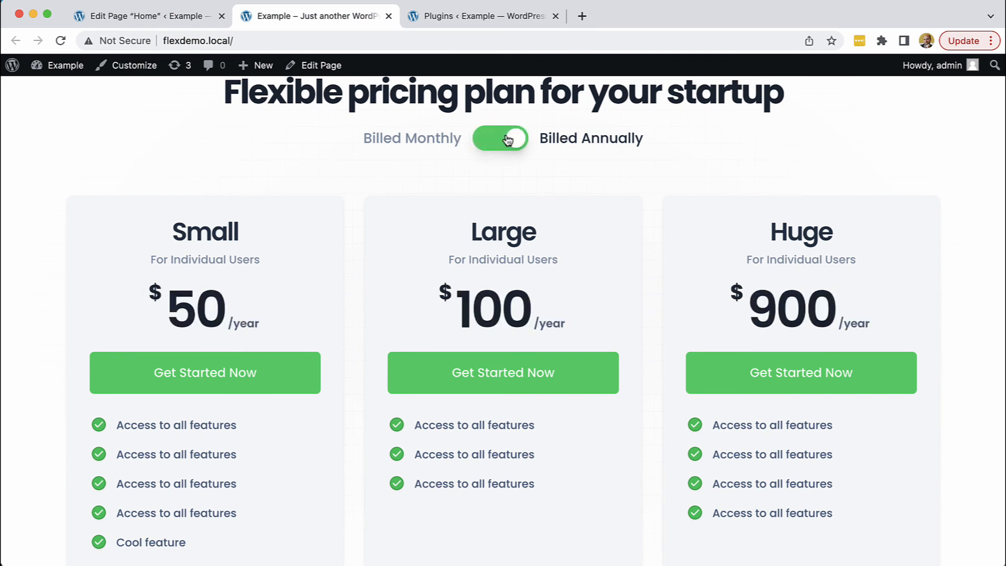
{"action": "scroll", "coordinate": [507, 139], "scroll_direction": "down", "scroll_amount": 3}
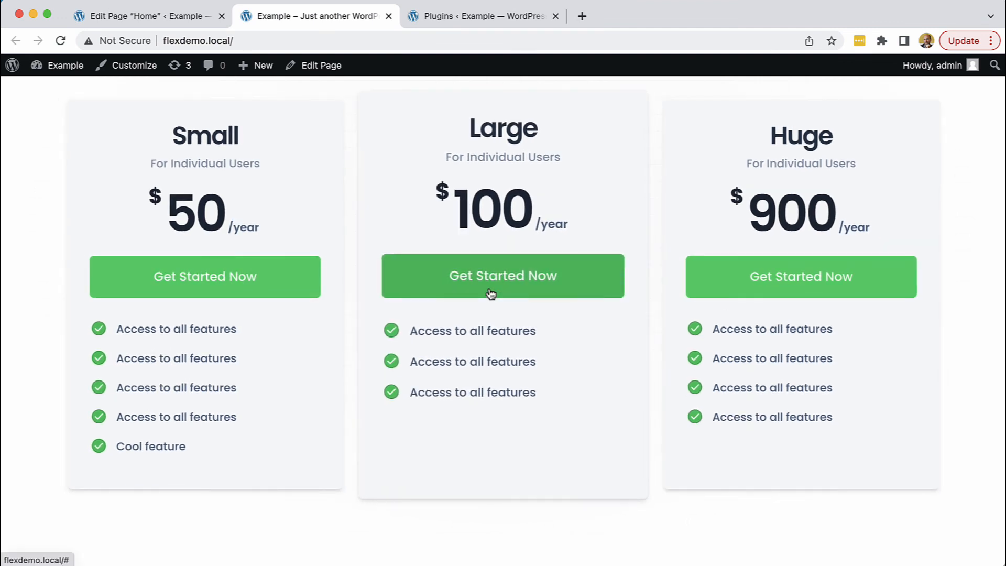
{"action": "scroll", "coordinate": [490, 292], "scroll_direction": "up", "scroll_amount": 2}
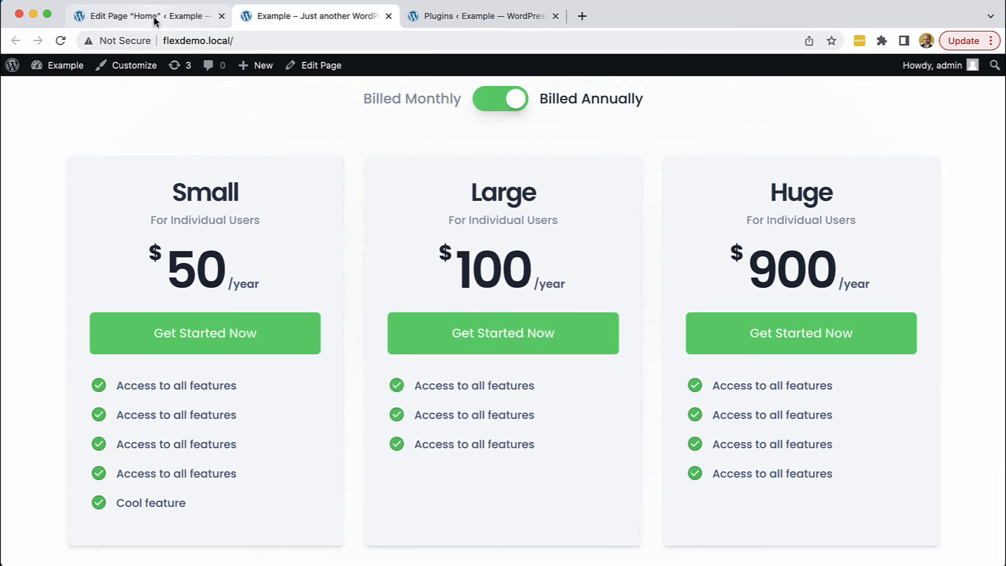
- Return to the Home page editor and show the block structure with Pricing and its first Pricing plan expanded
{"action": "left_click", "coordinate": [154, 18]}
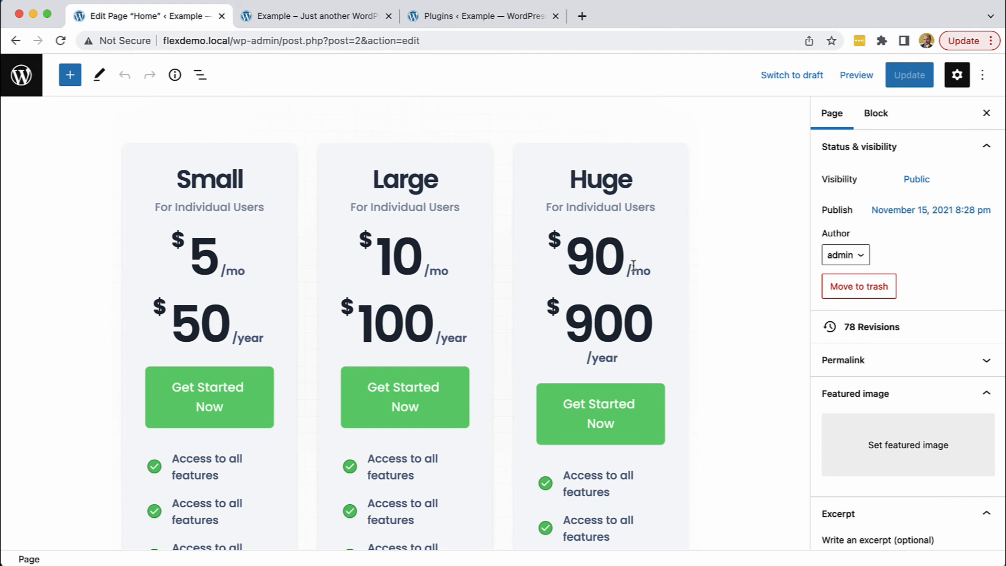
{"action": "left_click", "coordinate": [198, 78]}
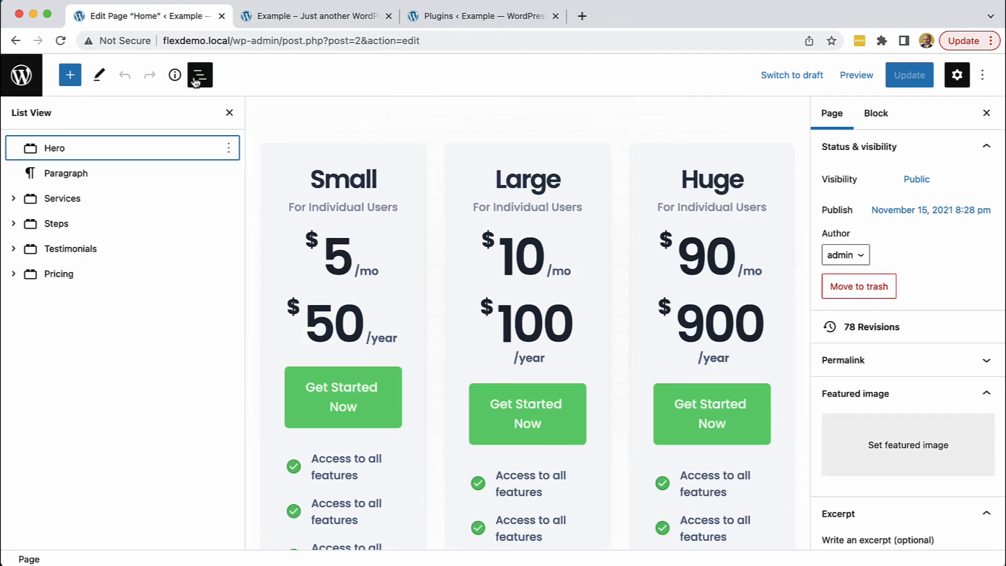
{"action": "left_click", "coordinate": [14, 274]}
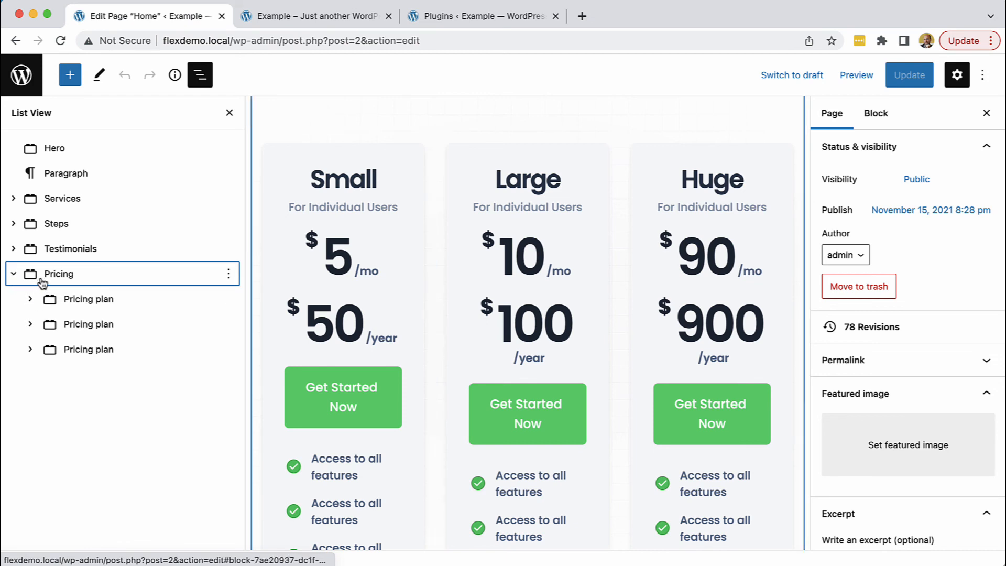
{"action": "left_click", "coordinate": [30, 299]}
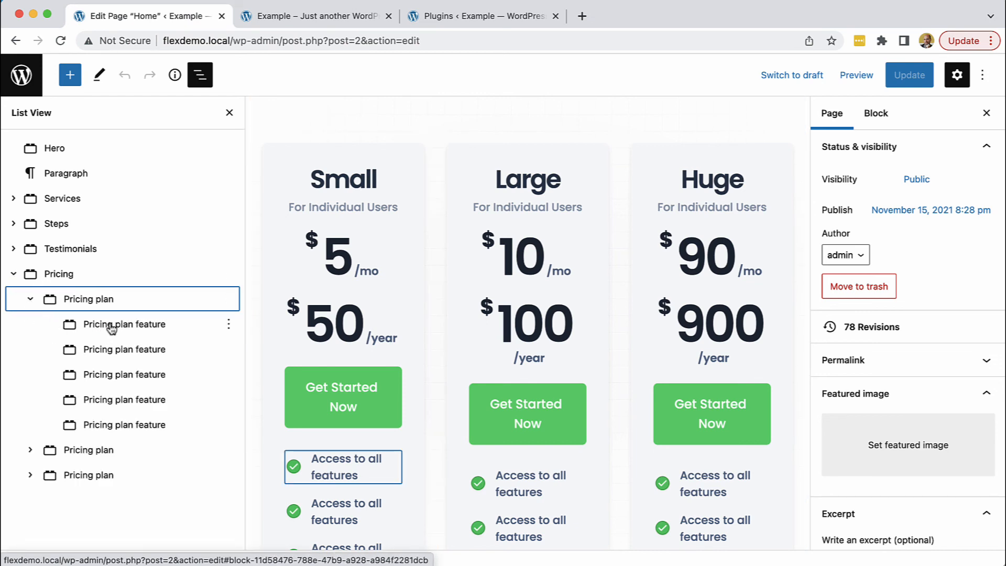